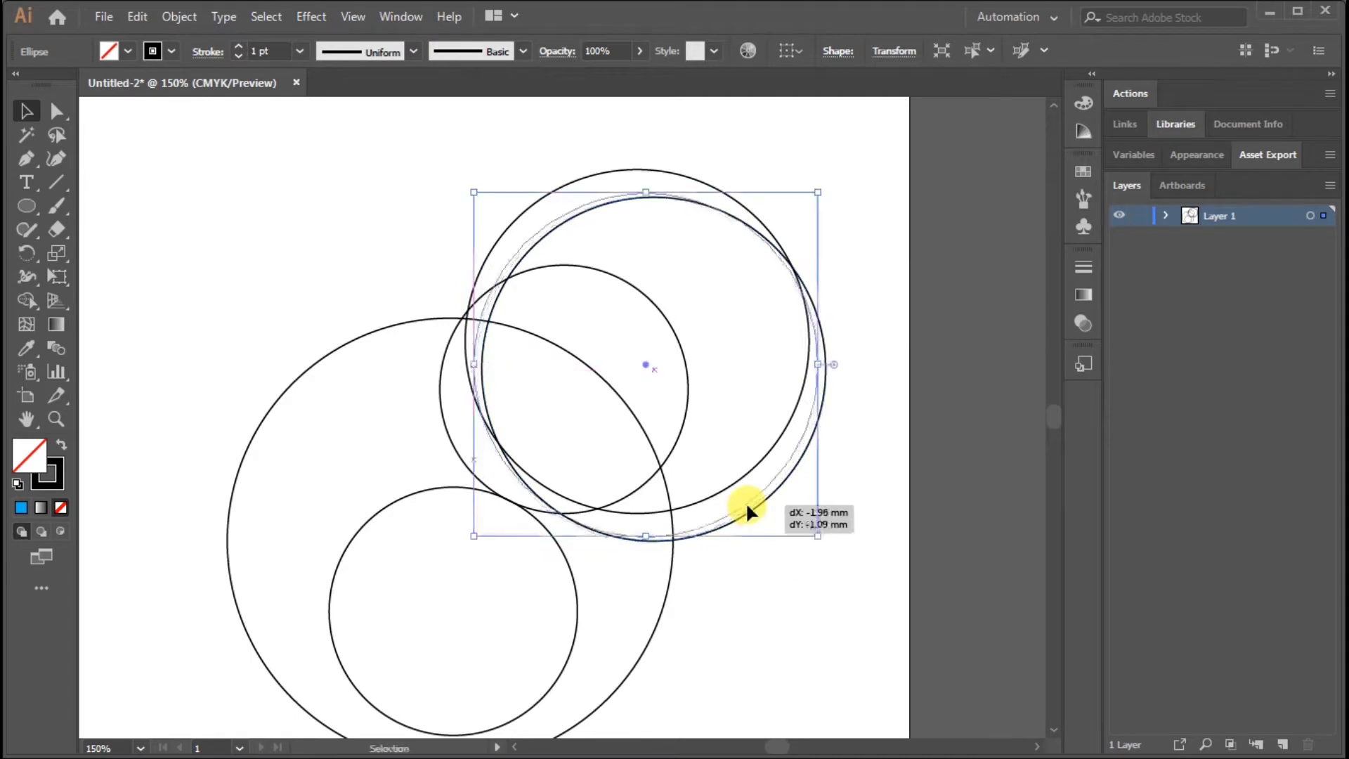
Duplicate the medium circle near the upper centre to its left and enlarge the copy
click(810, 620)
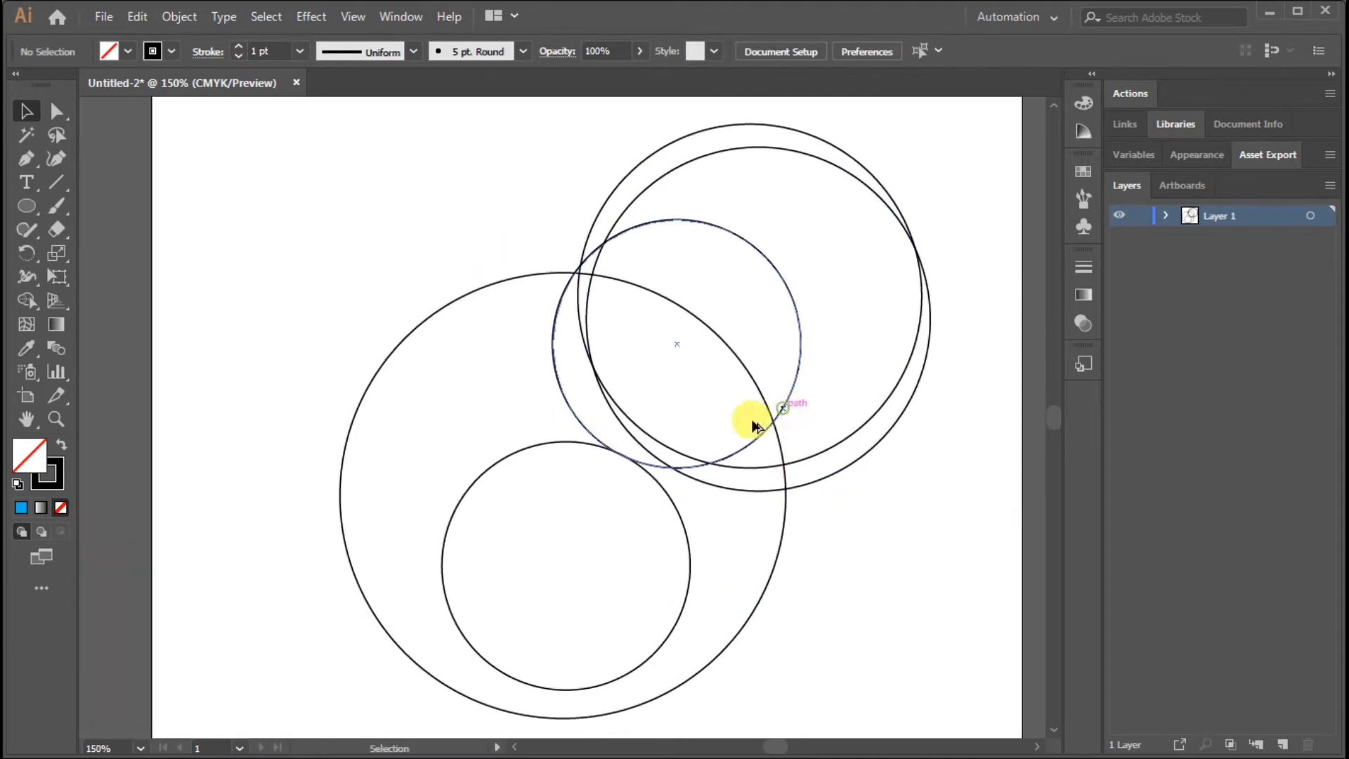
drag(755, 427, 634, 390)
click(616, 411)
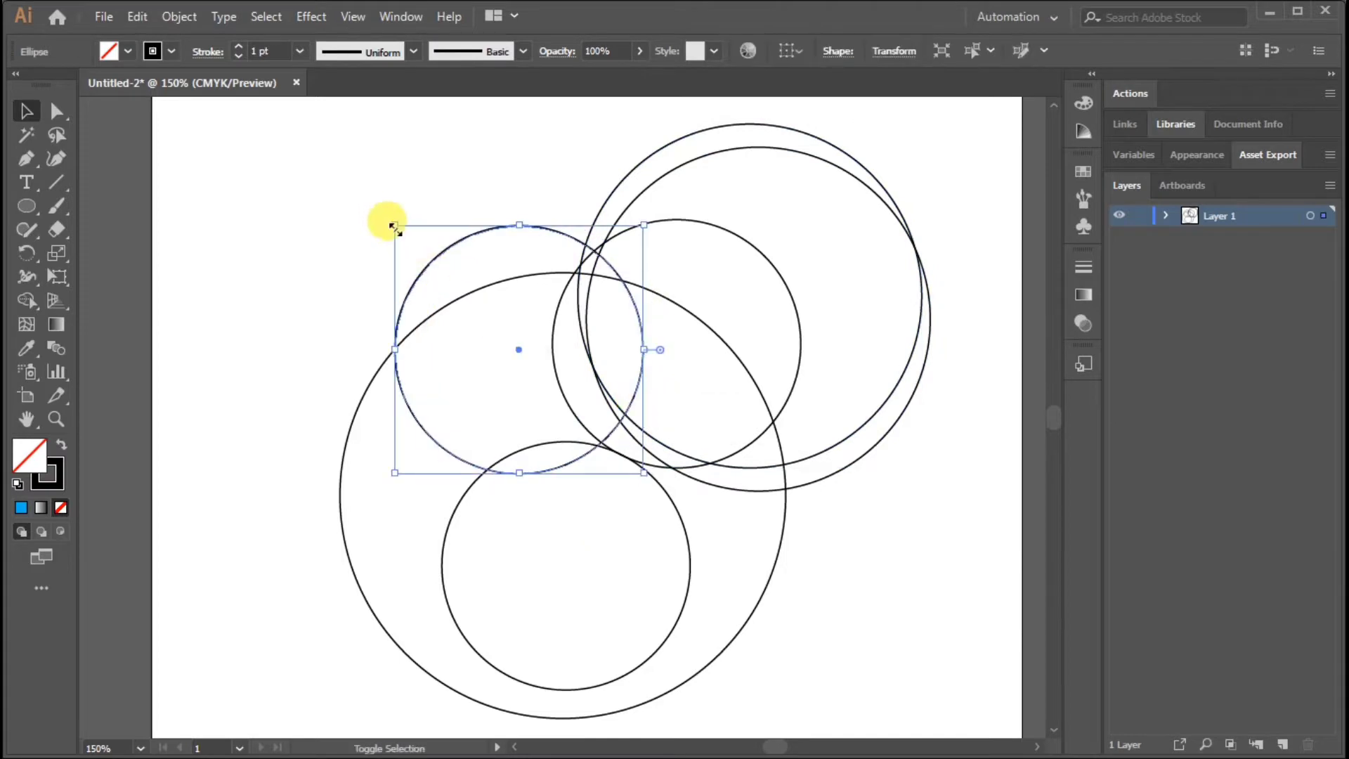
drag(395, 227, 317, 187)
Duplicate the upper-left circle with a slight offset, and place another, smaller copy at its left side
drag(391, 427, 399, 438)
click(513, 489)
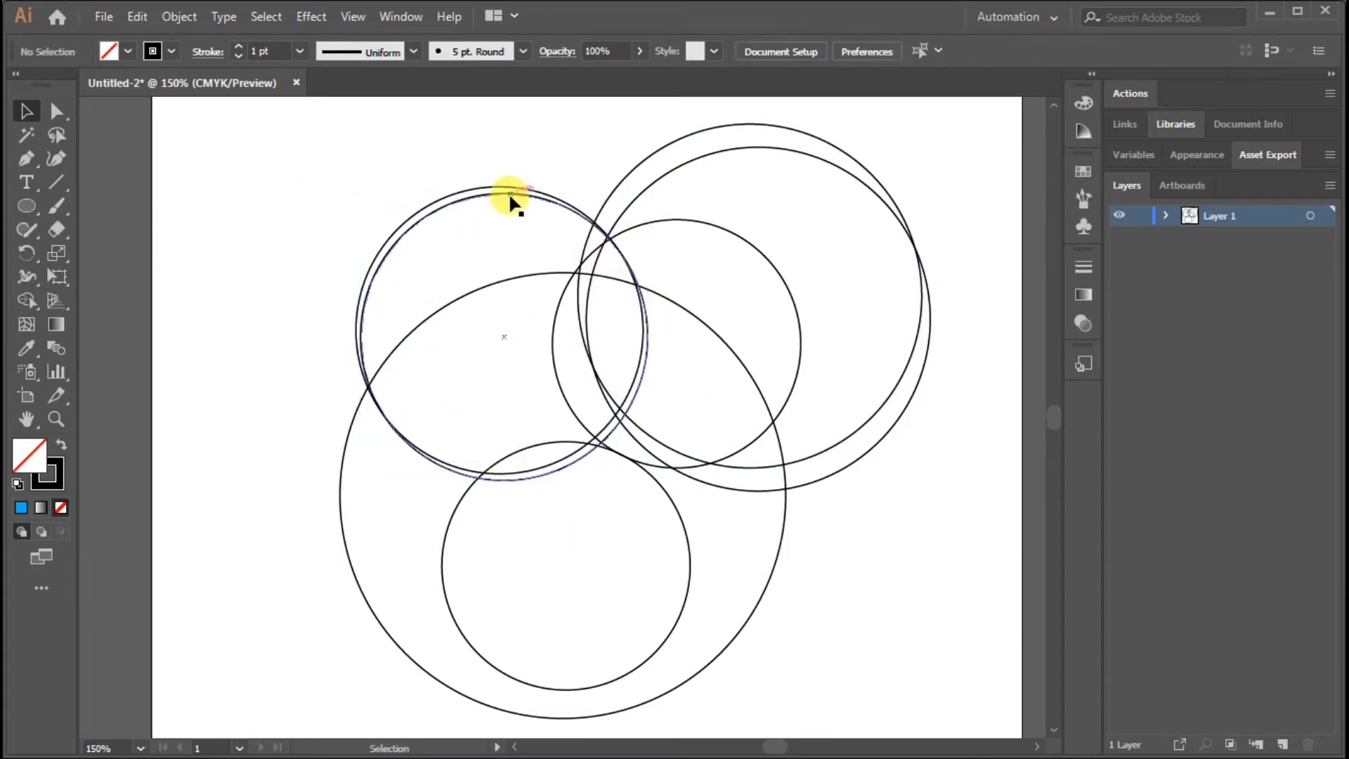
drag(513, 202, 415, 219)
drag(271, 507, 329, 439)
Duplicate the smaller left circle into the lower inner circle, shrink it and align it to that circle's bottom centre
drag(535, 256, 625, 539)
click(567, 146)
scroll(871, 536, down, 3)
drag(473, 334, 524, 385)
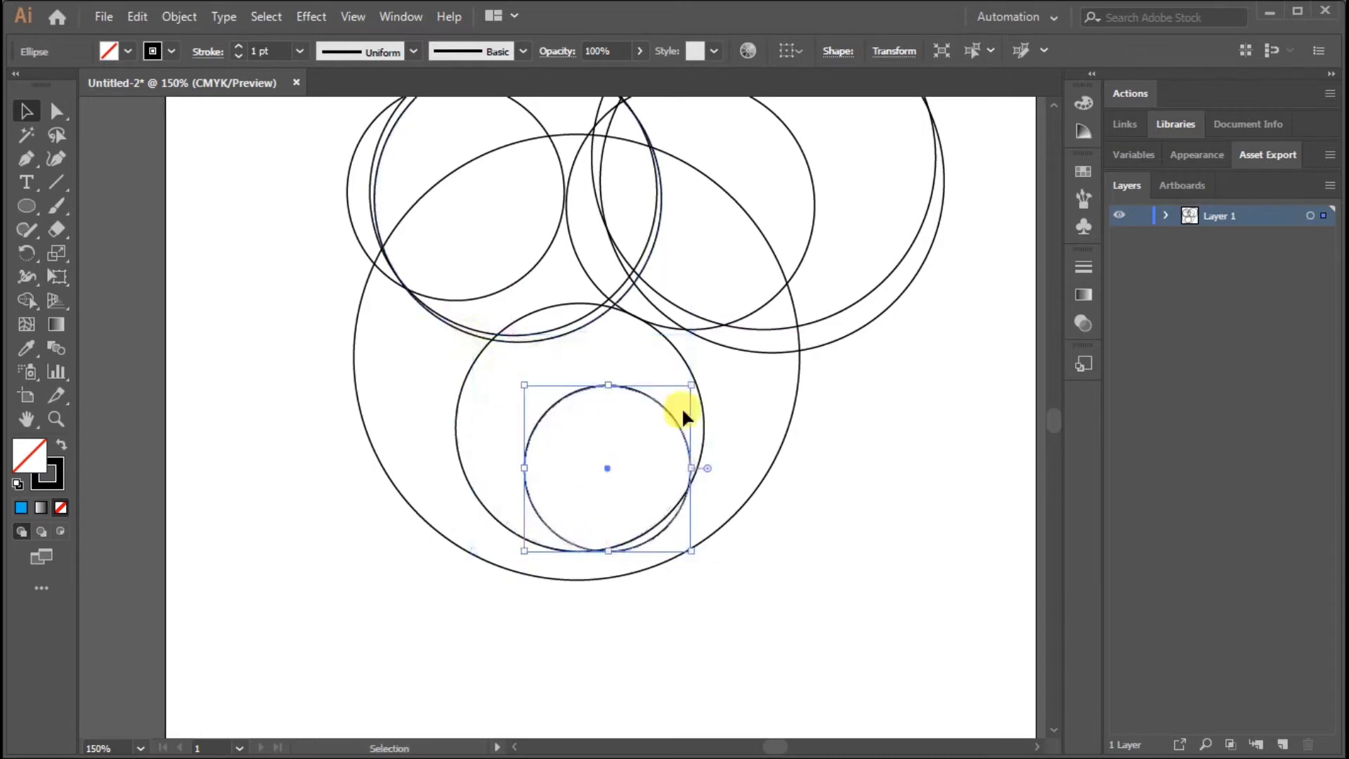
drag(692, 385, 618, 432)
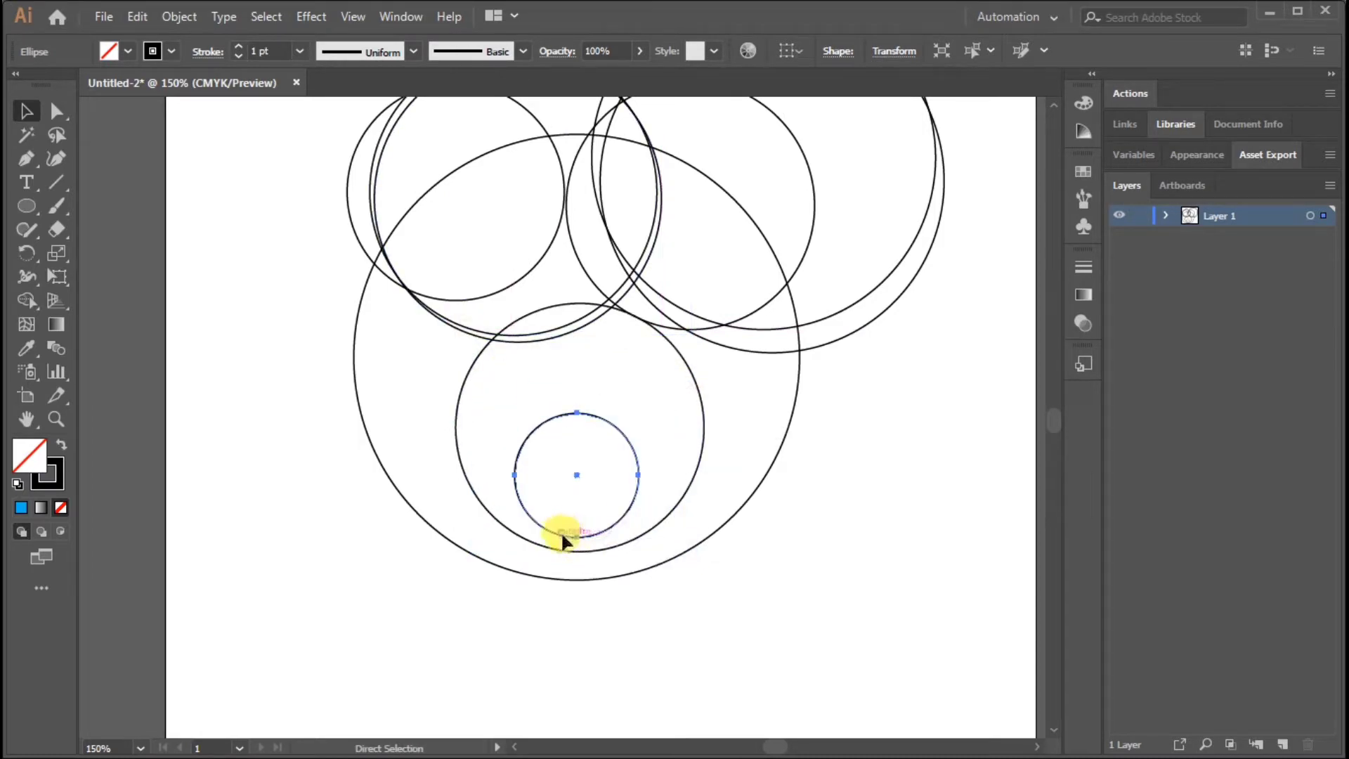
mouse_move(557, 533)
mouse_down()
mouse_move(572, 551)
mouse_move(559, 545)
mouse_up()
click(753, 591)
Shrink the small bottom circle further and realign it to the bottom of the inner circle
scroll(753, 591, up, 4)
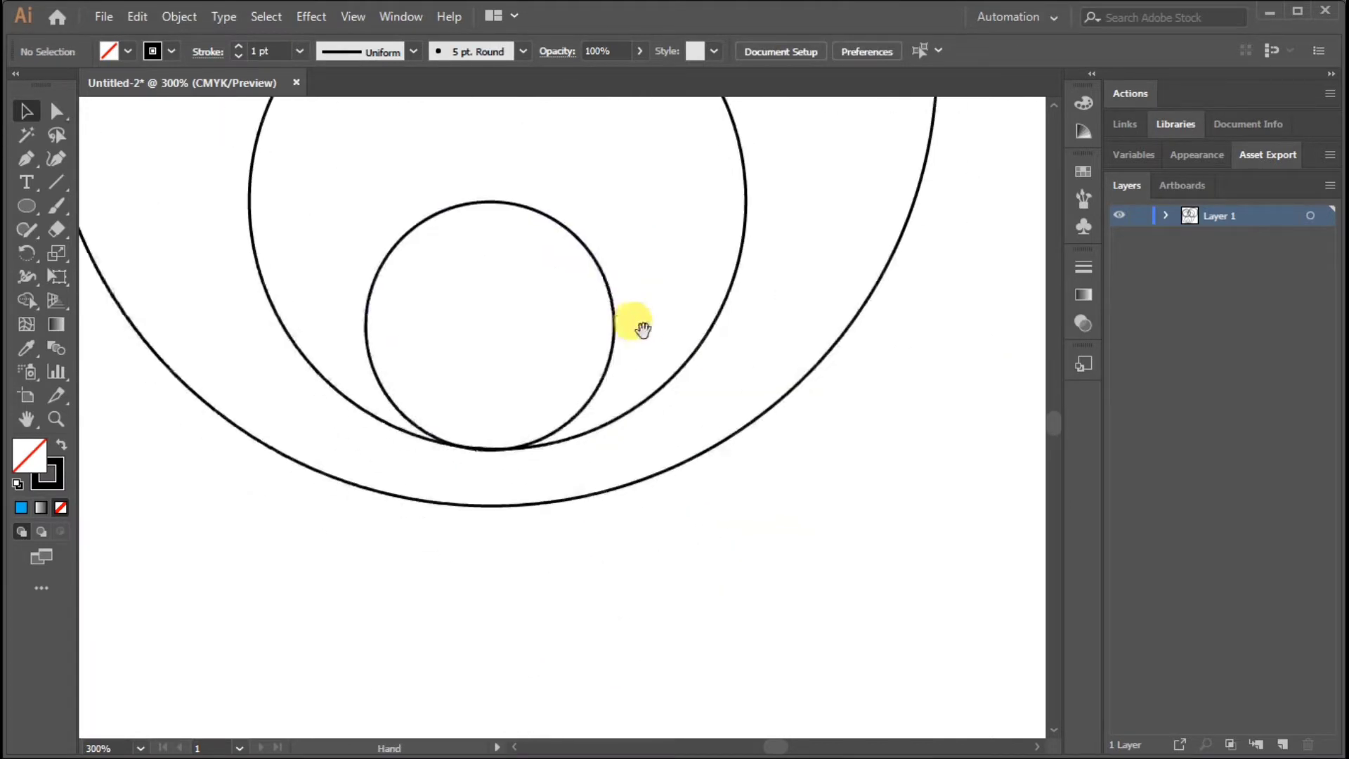
click(604, 243)
drag(613, 203, 514, 303)
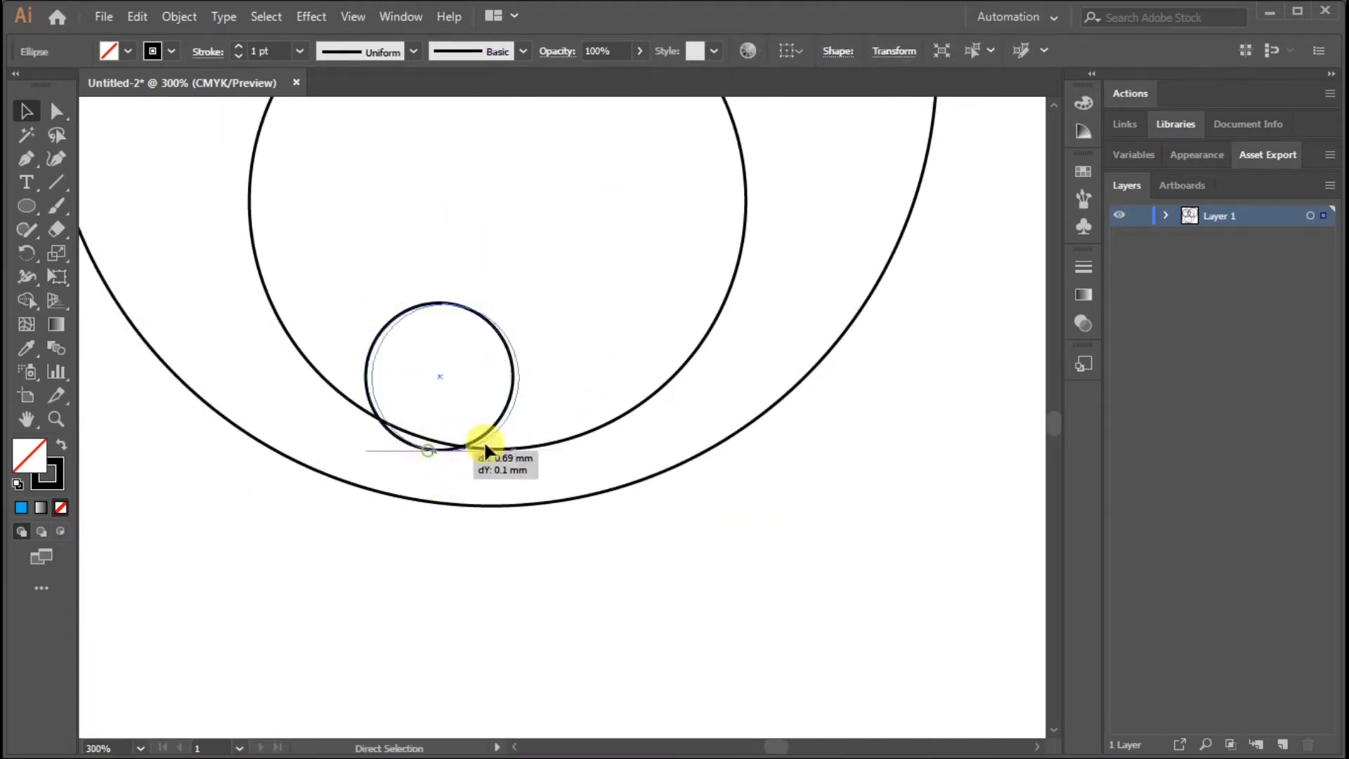
drag(485, 448, 492, 451)
click(770, 535)
key(ctrl+minus)
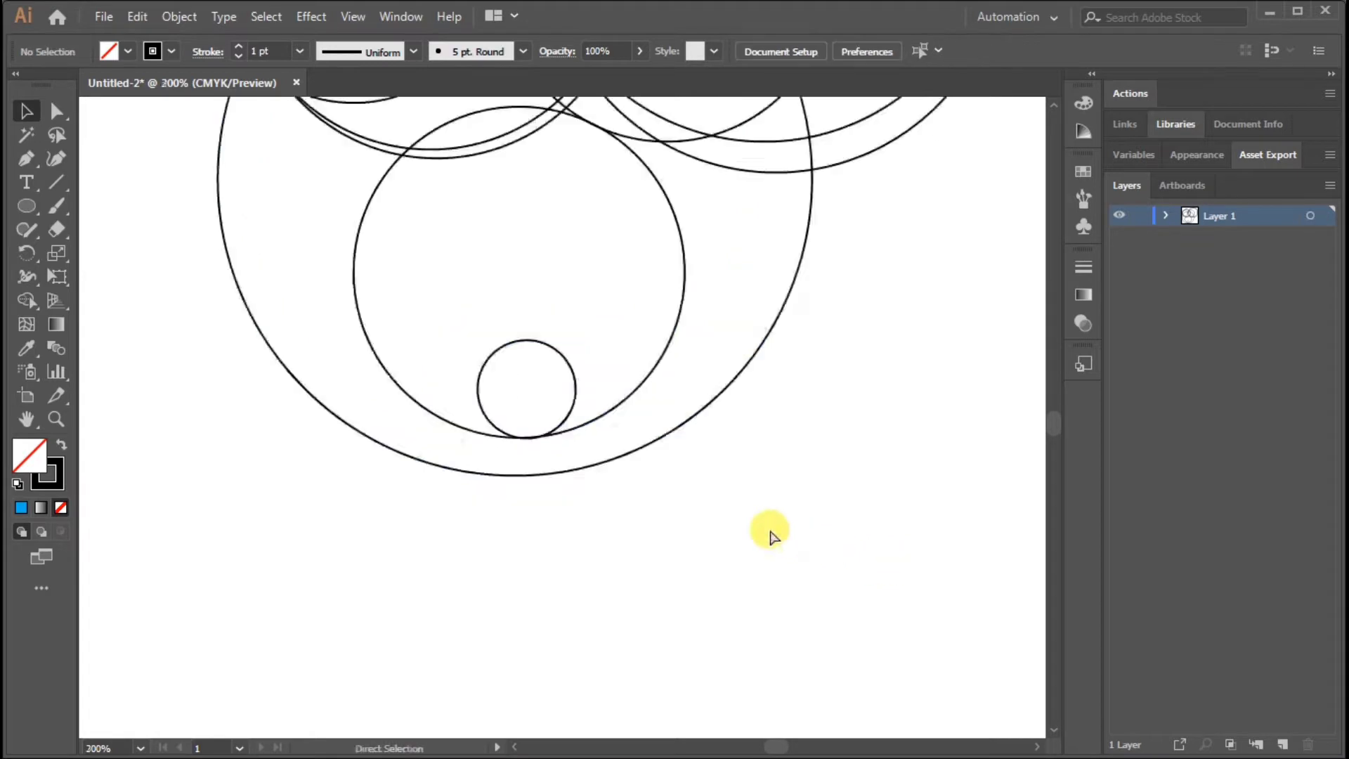
Duplicate the inner circle to the right so that it overlaps the lower-right edge of the large circle
scroll(706, 446, up, 1)
drag(546, 388, 637, 373)
drag(659, 383, 887, 248)
drag(787, 386, 904, 302)
drag(894, 182, 856, 292)
click(655, 563)
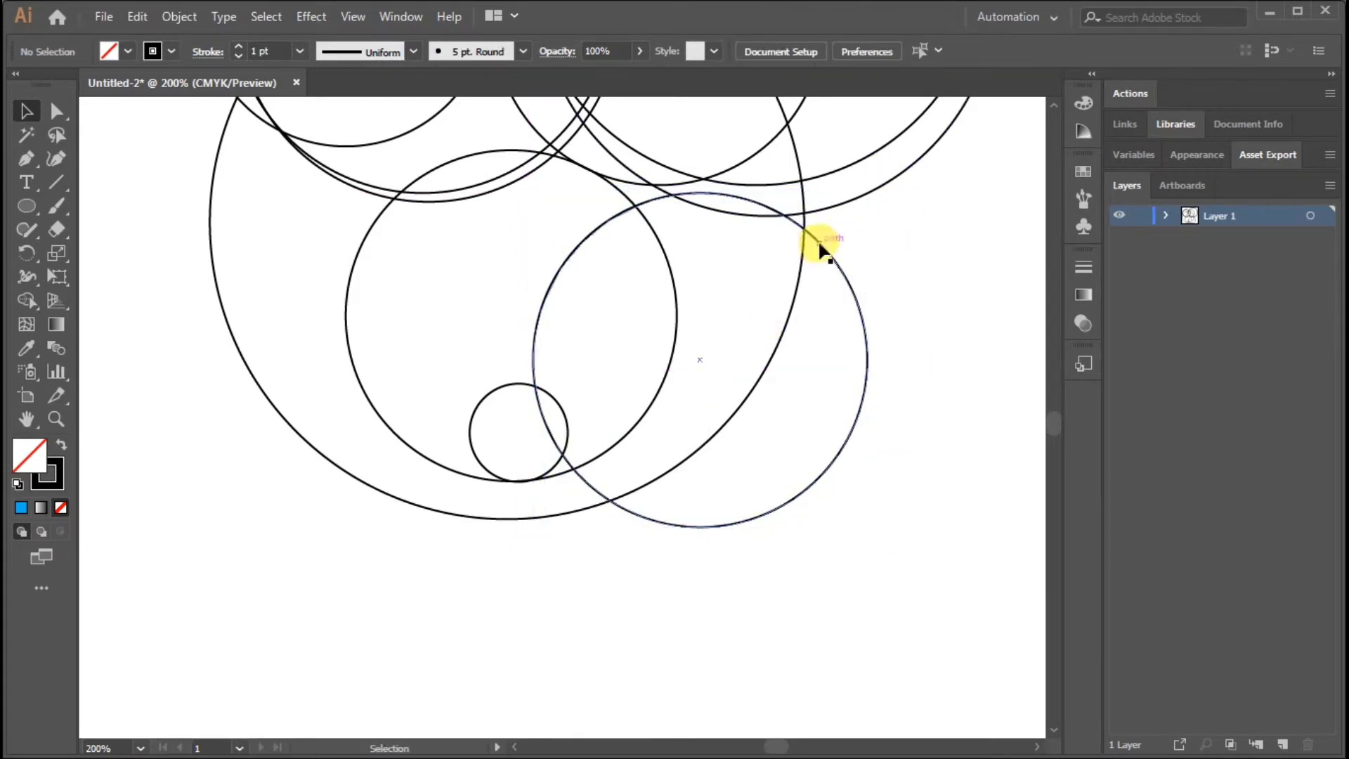
Duplicate the new lower-right circle up and to the right, then enlarge and reposition the copy
drag(822, 248, 872, 165)
key(ctrl+minus)
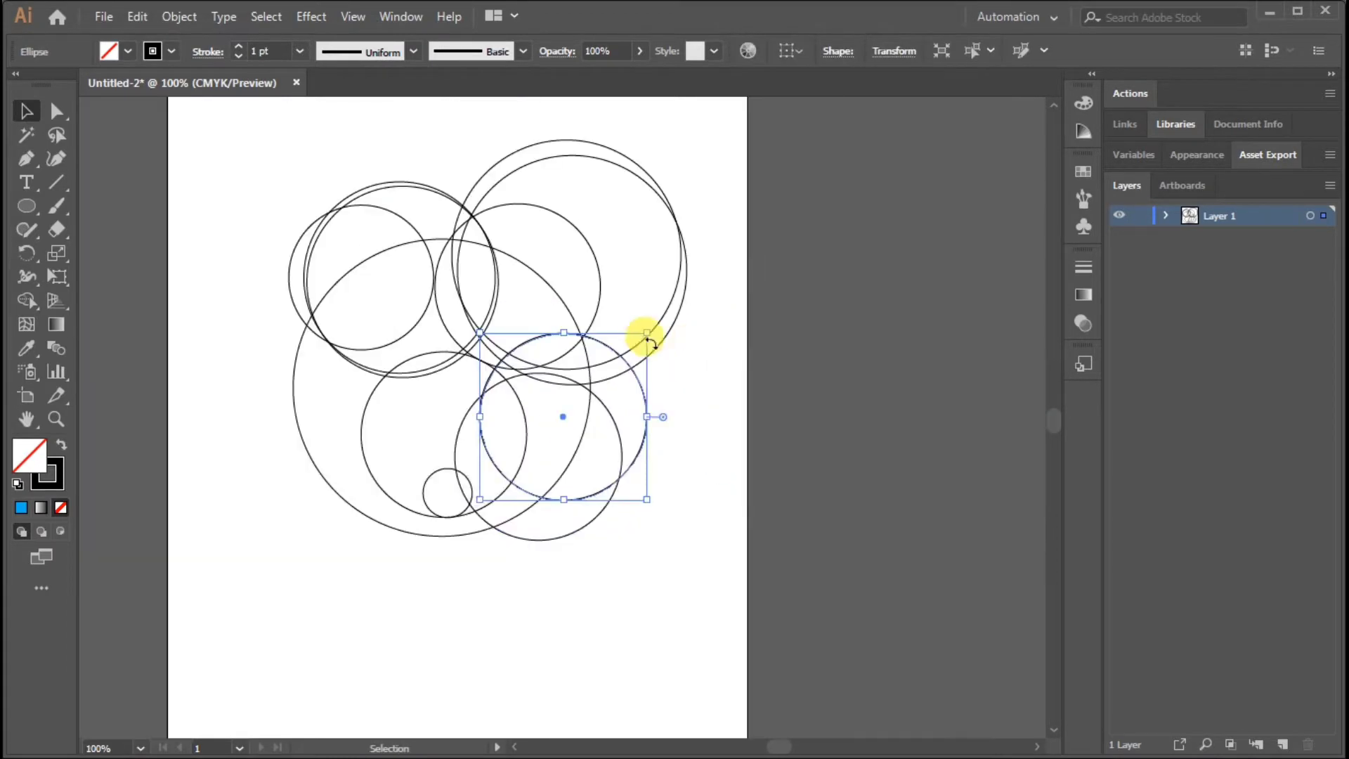
drag(647, 333, 702, 277)
mouse_move(701, 499)
mouse_down()
mouse_move(730, 537)
mouse_move(720, 516)
mouse_up()
drag(688, 331, 699, 361)
click(684, 639)
Nudge the large lower-right circle up to line up with the medium circle's bottom, and shift it slightly left
key(ctrl+plus)
key(ctrl+plus)
drag(626, 633, 745, 488)
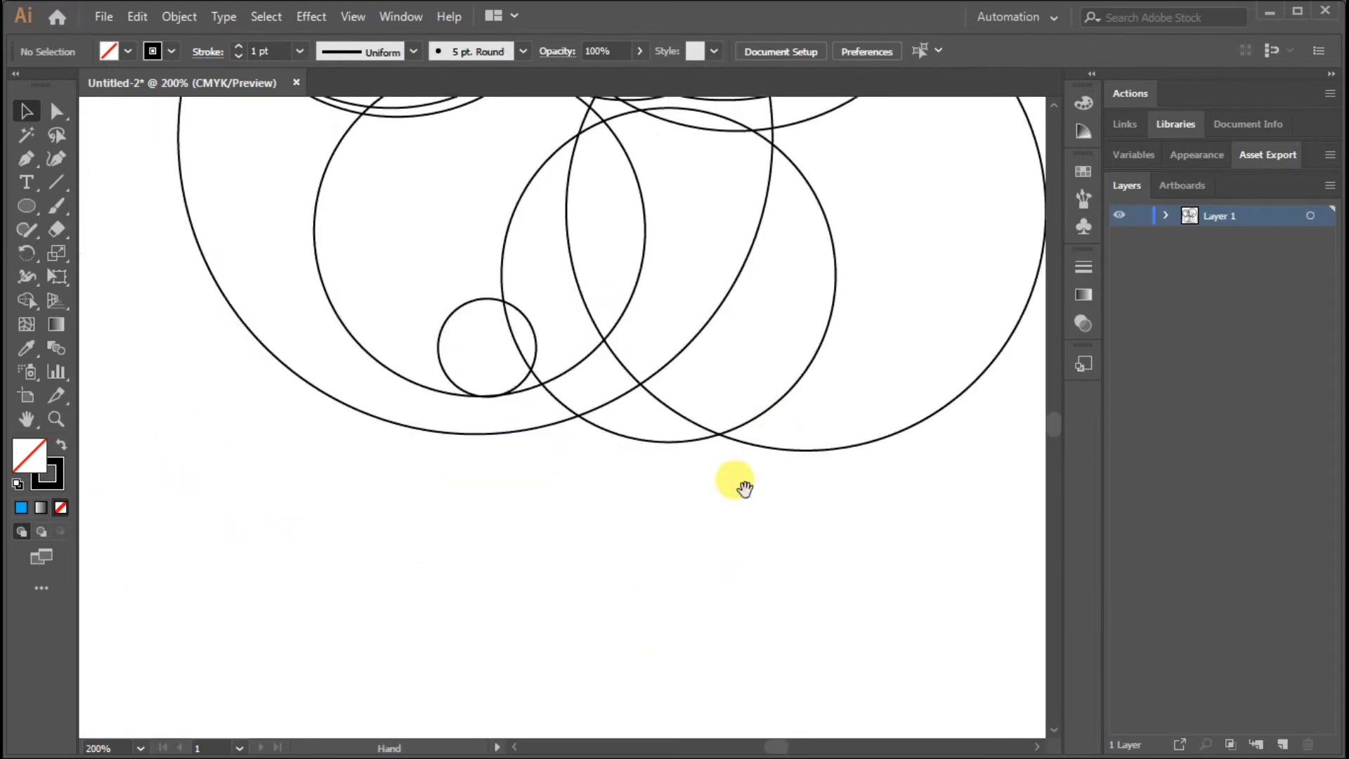
drag(707, 430, 704, 421)
click(715, 490)
drag(564, 213, 554, 213)
click(679, 519)
Shrink the small bottom circle so that it roughly meets the edge of the lower-right medium circle
key(ctrl+plus)
key(ctrl+plus)
key(ctrl+plus)
drag(562, 337, 670, 517)
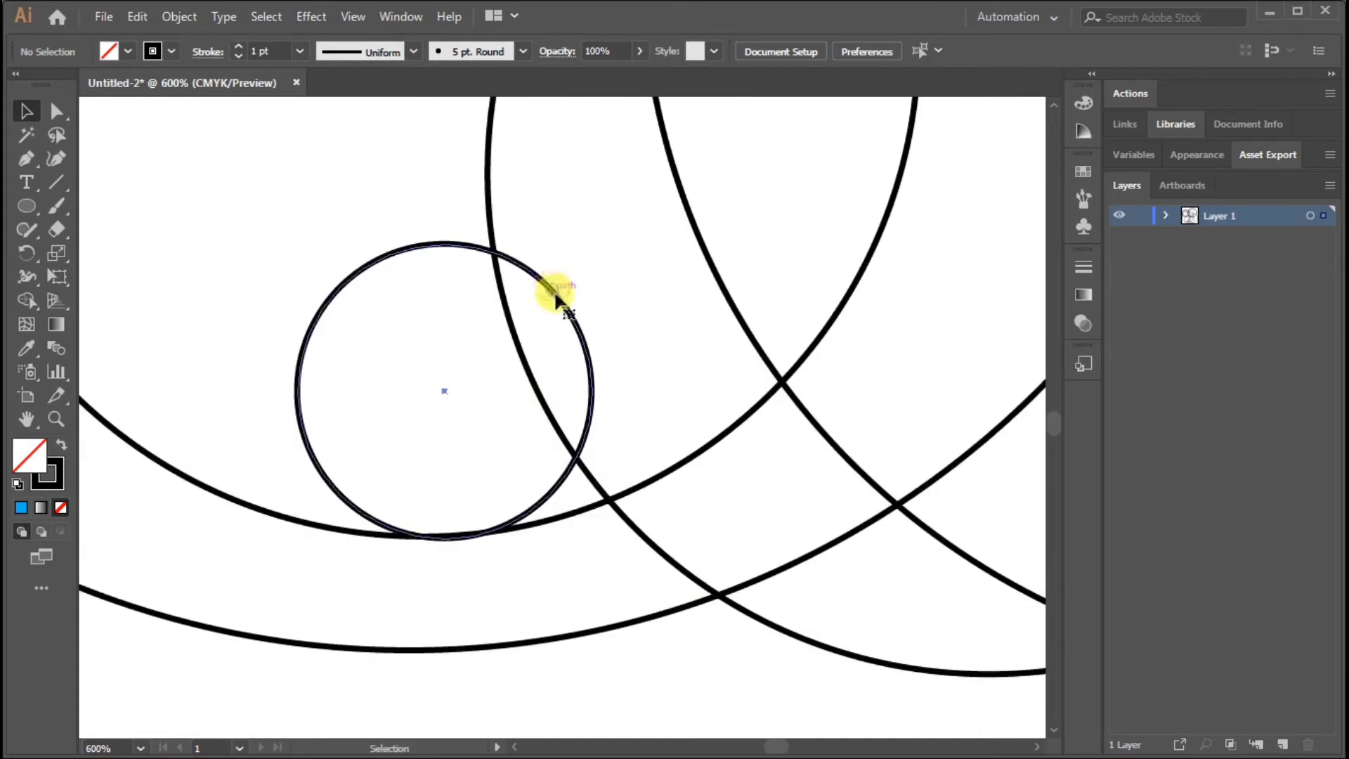
click(555, 299)
drag(595, 242, 551, 292)
key(ctrl+shift+a)
Fine-tune the small circle's size and position until it just touches the neighbouring medium circle
key(ctrl+plus)
key(ctrl+plus)
key(ctrl+plus)
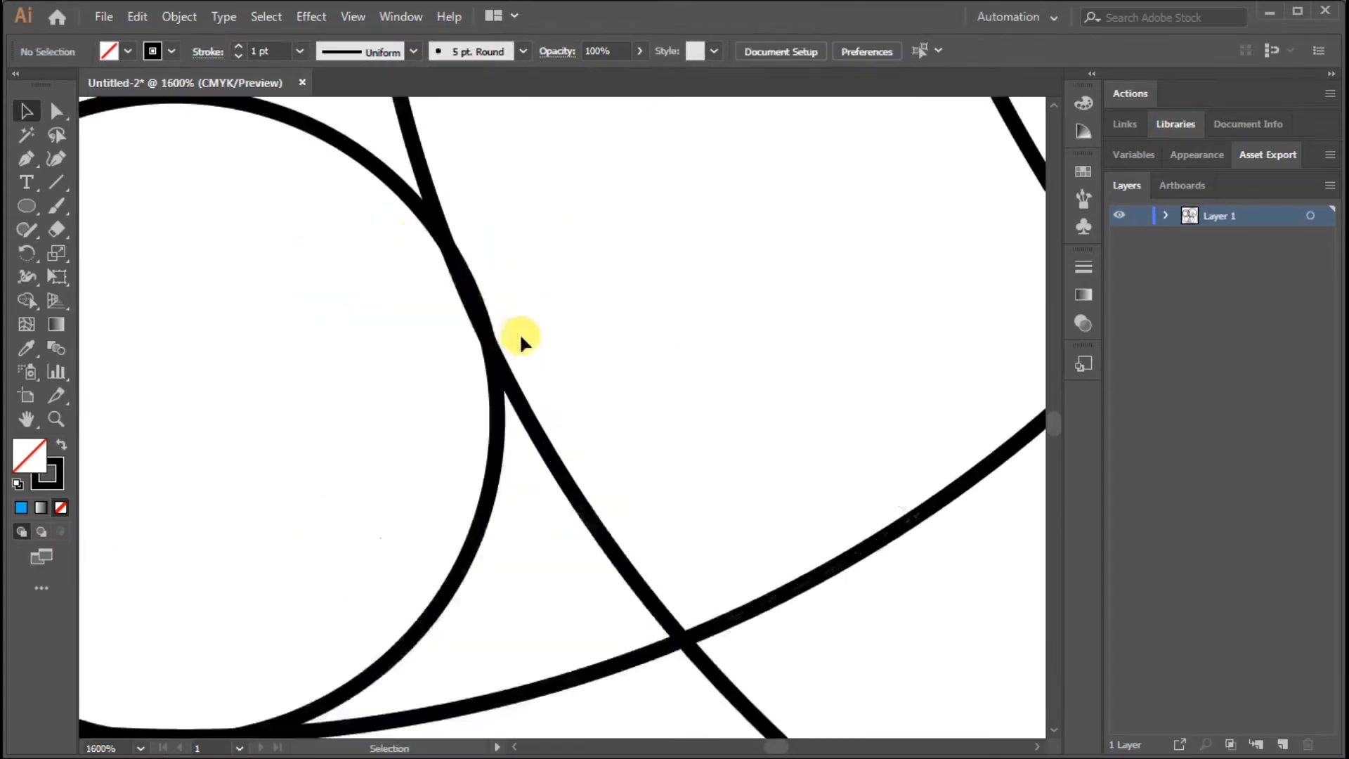
click(367, 168)
drag(365, 200, 413, 295)
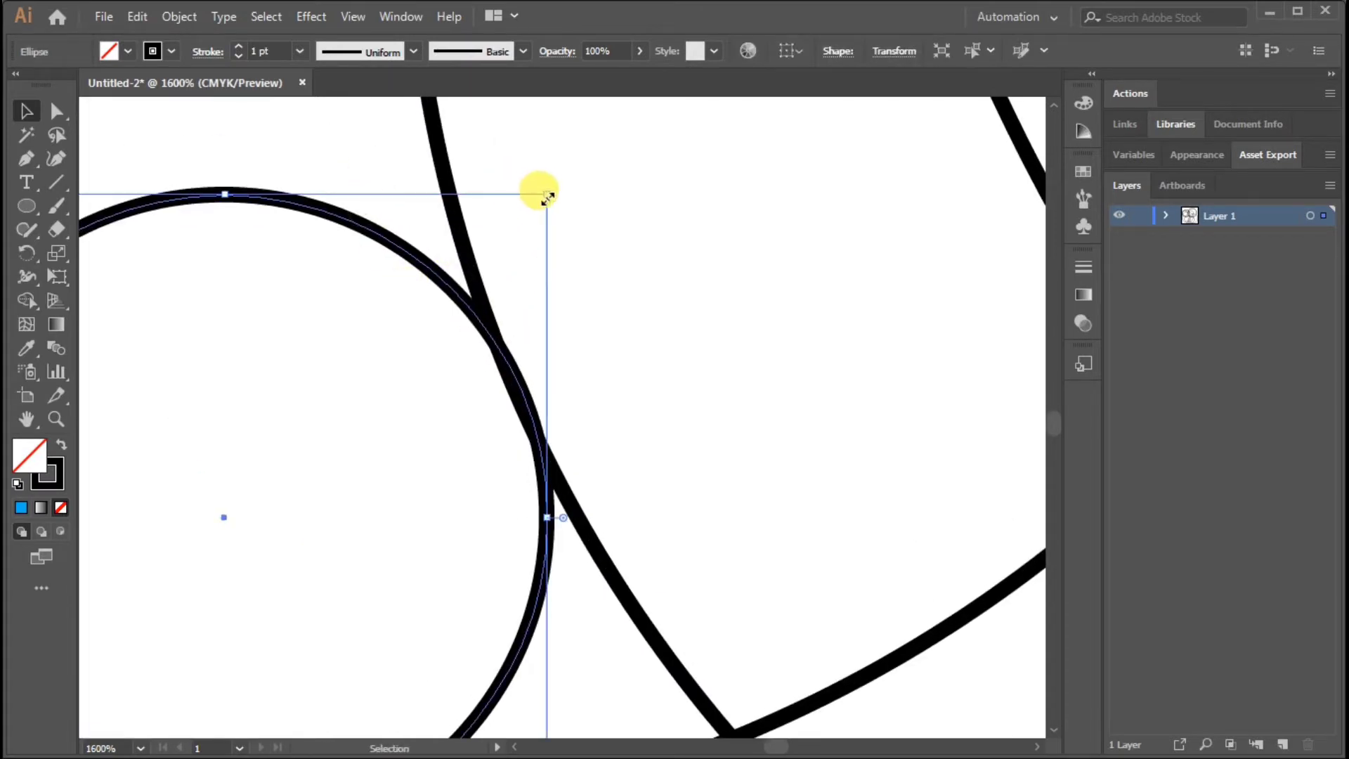
drag(547, 196, 541, 199)
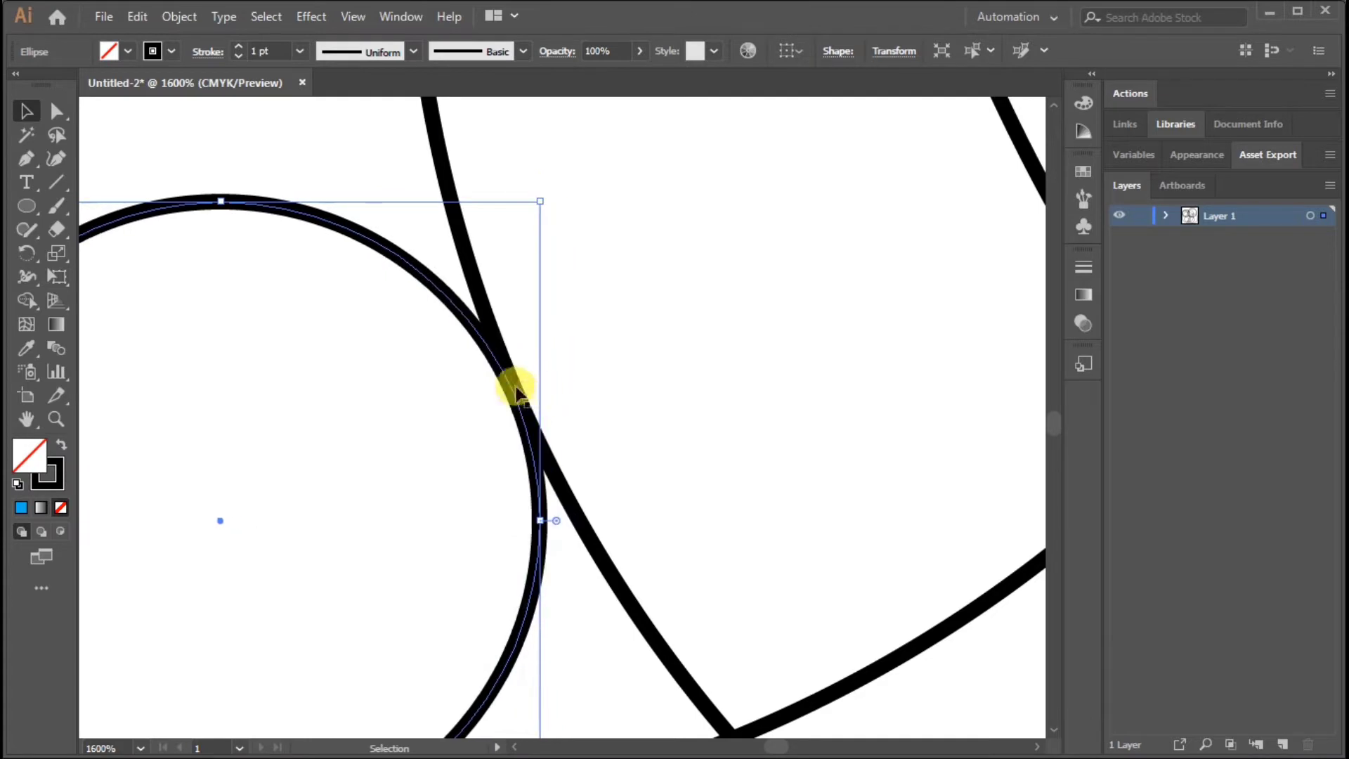
drag(520, 406, 518, 394)
Adjust the small circle from its lower-left corner so its bottom touches the surrounding inner circle
drag(498, 562, 419, 380)
drag(172, 559, 146, 566)
scroll(619, 376, up, 2)
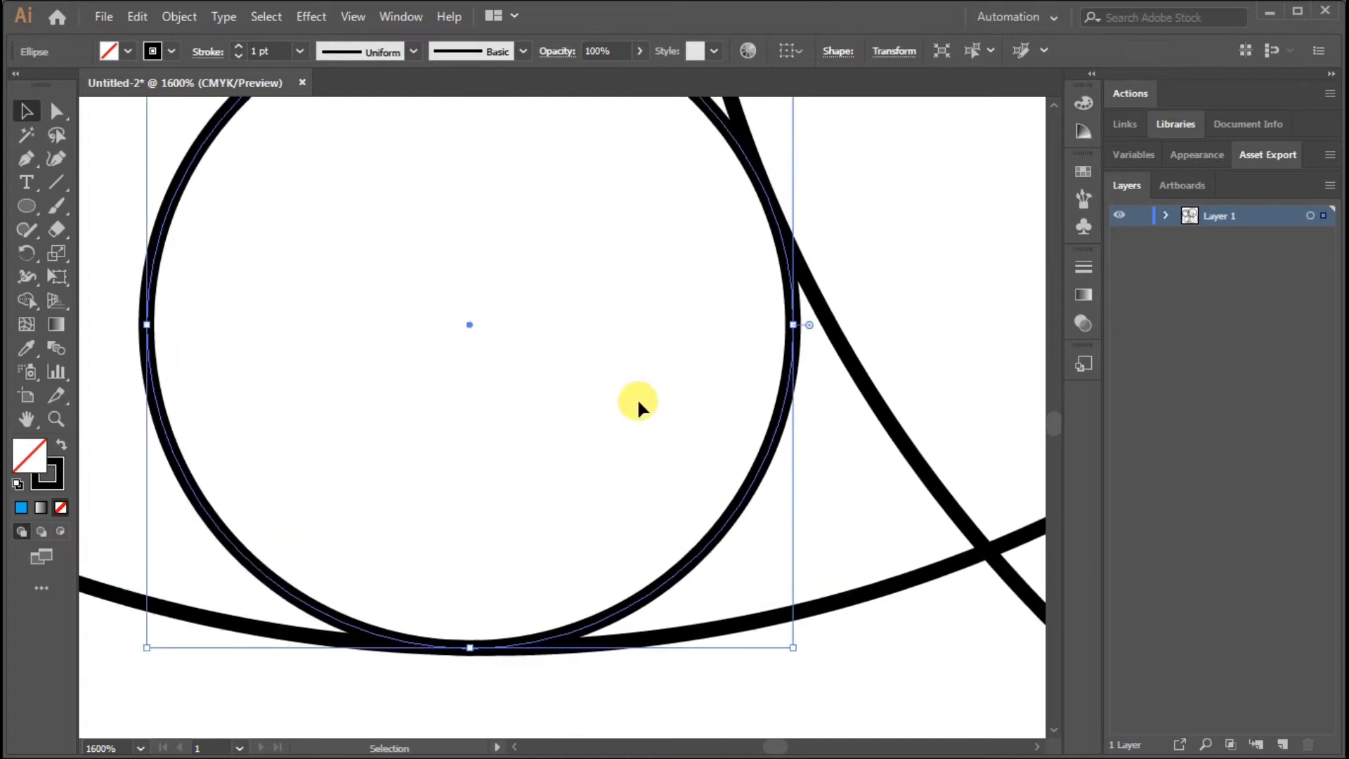
drag(149, 646, 136, 639)
key(a)
click(550, 705)
Examine at high magnification how the small circle's path meets the bottom of the inner circle
drag(486, 628, 604, 499)
click(602, 535)
key(ctrl+equal)
key(ctrl+equal)
click(603, 540)
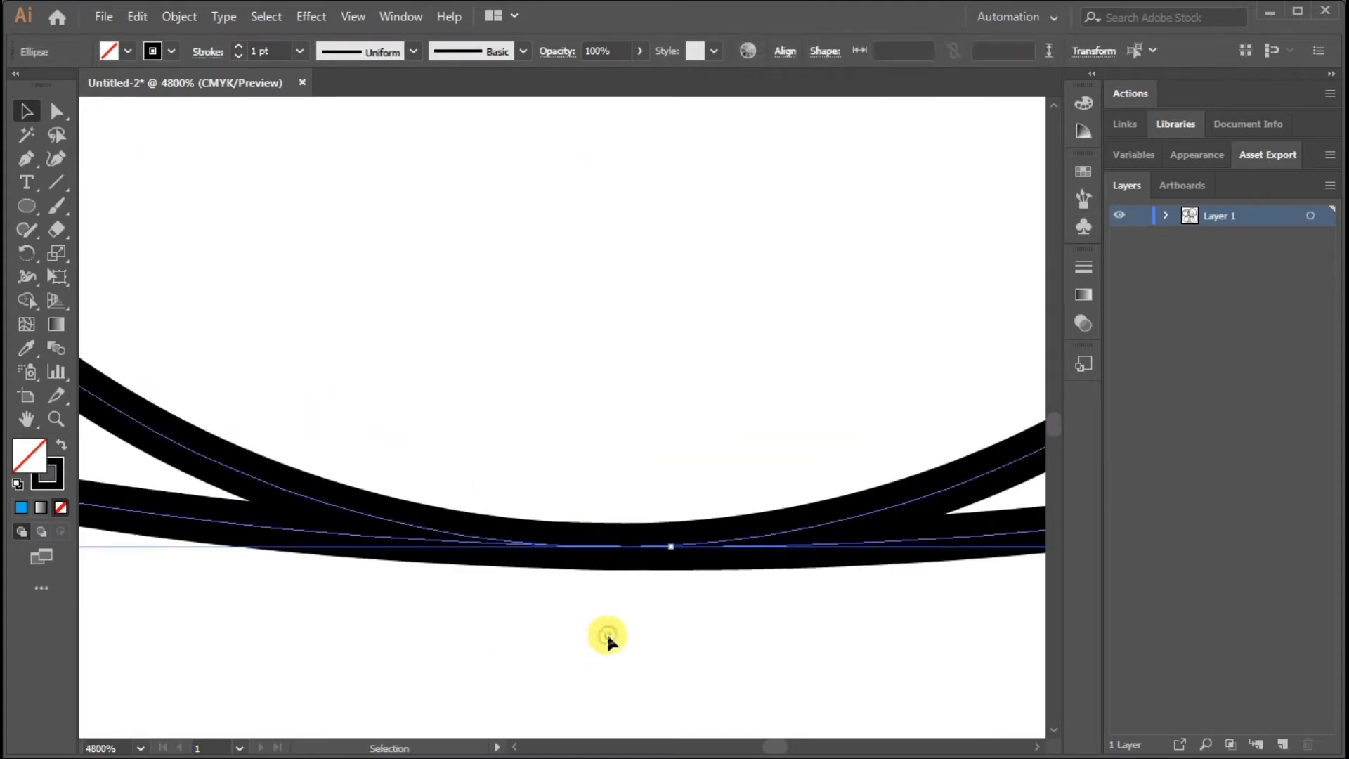
click(606, 634)
key(ctrl+minus)
key(ctrl+minus)
key(ctrl+minus)
key(ctrl+minus)
key(ctrl+minus)
key(ctrl+minus)
key(ctrl+minus)
key(ctrl+minus)
key(ctrl+minus)
key(ctrl+minus)
Duplicate the small circle just below the crossing of the large circle and the lower-right medium circle
key(ctrl+equal)
key(ctrl+equal)
key(ctrl+equal)
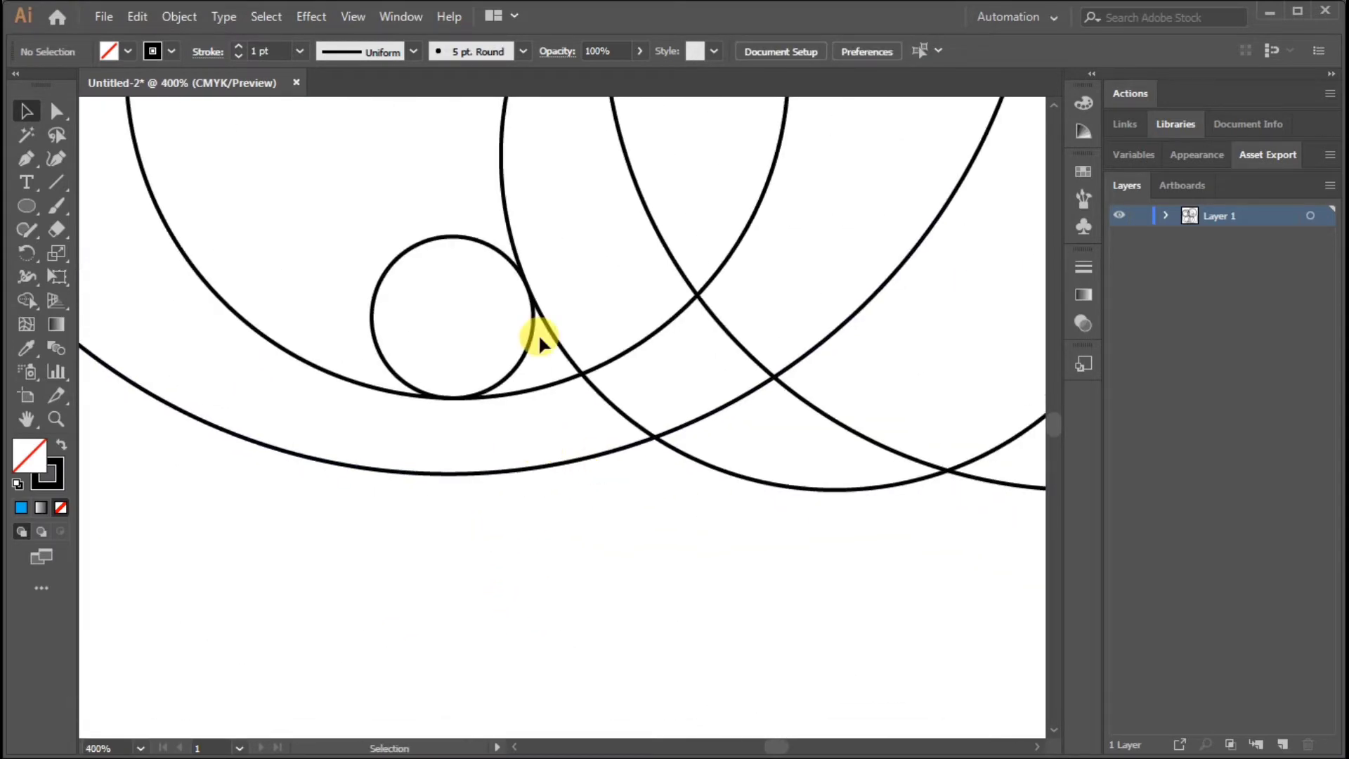
drag(472, 239, 680, 457)
key(ctrl+equal)
key(ctrl+equal)
key(ctrl+equal)
key(ctrl+equal)
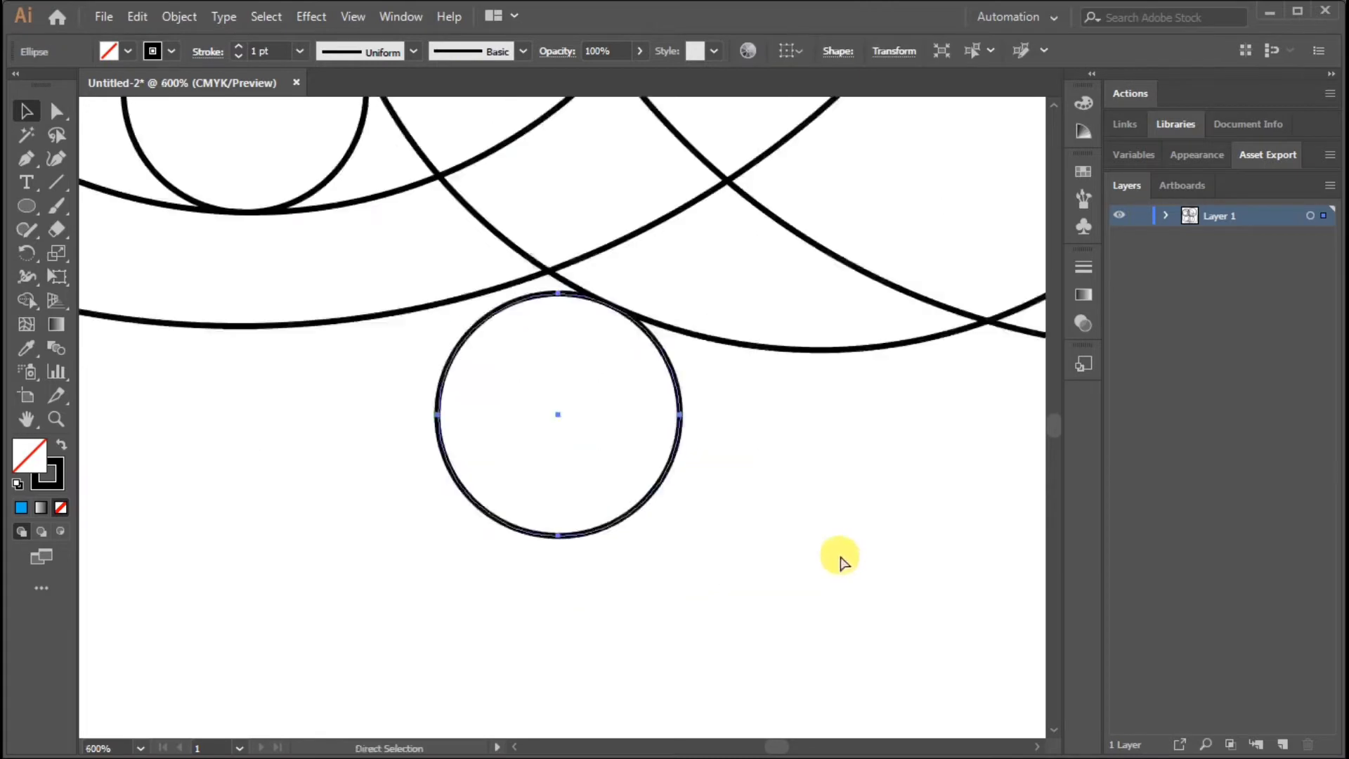
Enlarge the duplicated small circle slightly and move it up against the two outer arcs above it
drag(693, 247, 723, 500)
mouse_move(736, 378)
mouse_down()
mouse_move(694, 371)
mouse_move(715, 368)
mouse_up()
drag(244, 330, 182, 304)
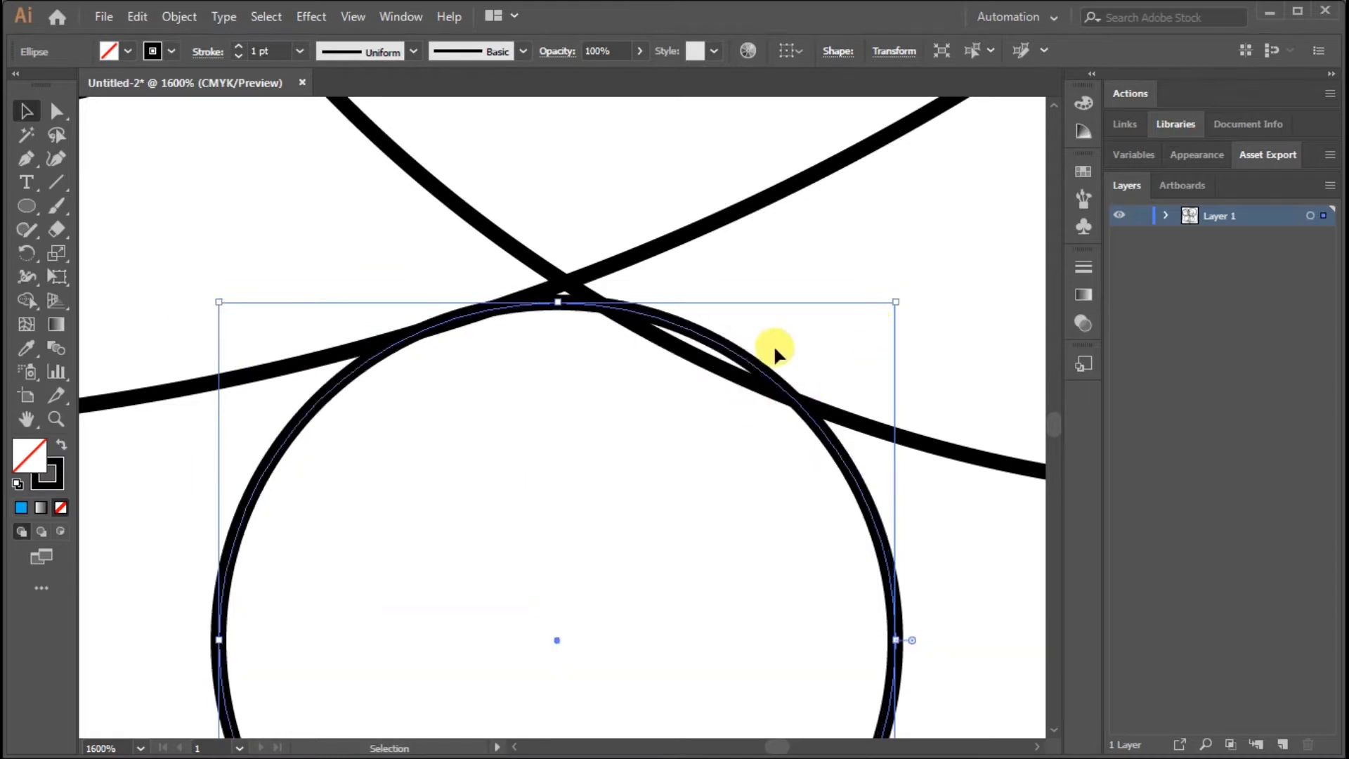
drag(738, 355, 702, 366)
Check the lower small circle's contact points at high zoom and fine-tune its size until it touches both outer arcs
key(ctrl+plus)
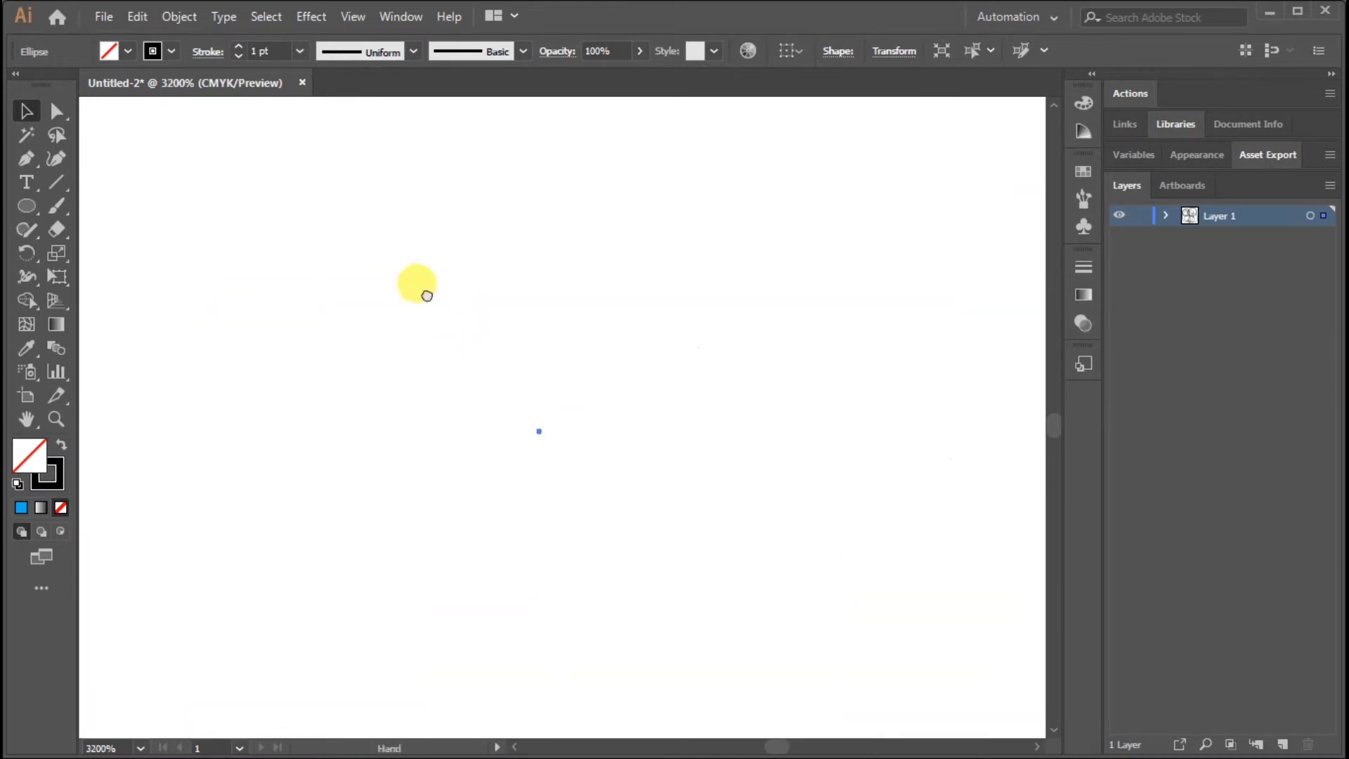
drag(420, 289, 518, 297)
key(ctrl+a)
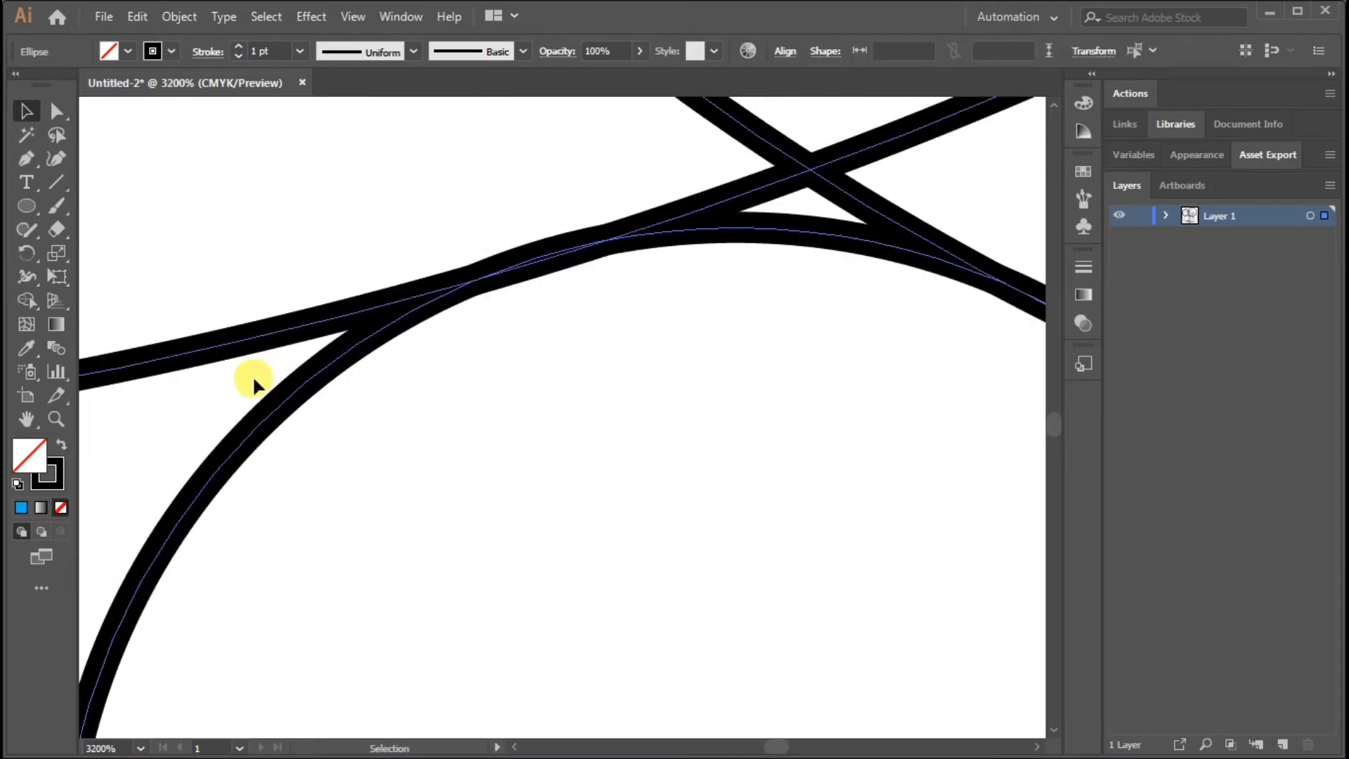
click(253, 379)
click(424, 309)
key(ctrl+minus)
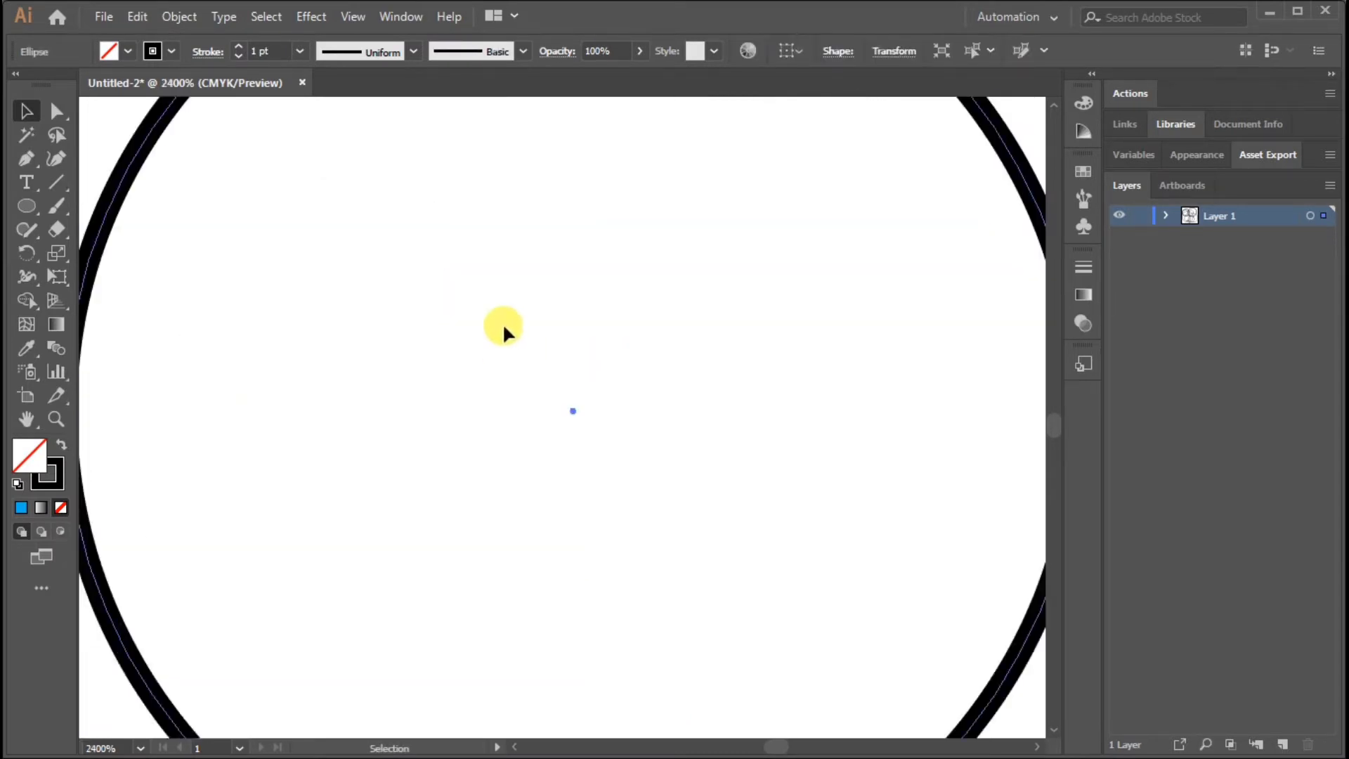
drag(484, 269, 739, 602)
mouse_move(320, 236)
mouse_down()
mouse_move(316, 226)
mouse_move(323, 239)
mouse_up()
key(ctrl+minus)
key(ctrl+minus)
key(ctrl+minus)
key(ctrl+minus)
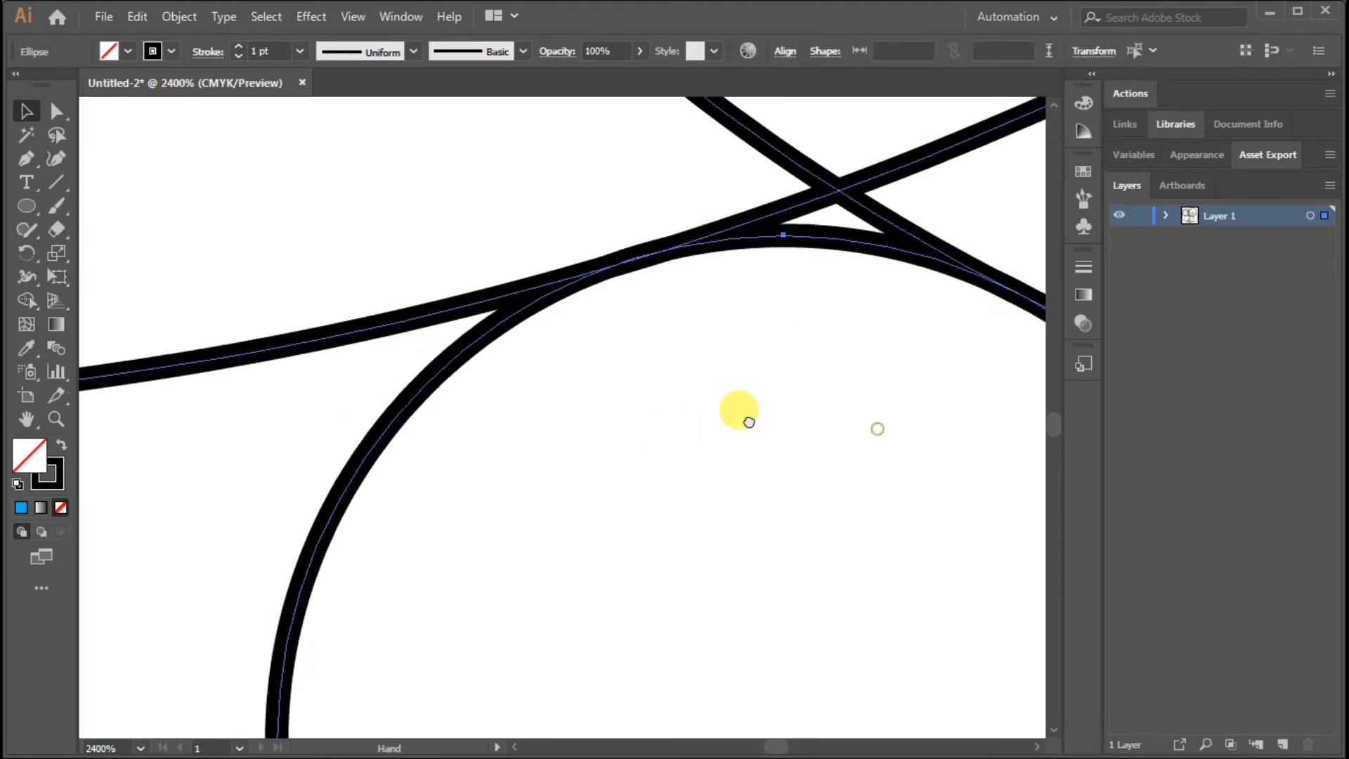
key(ctrl+minus)
key(ctrl+minus)
key(ctrl+minus)
key(ctrl+minus)
key(ctrl+minus)
click(812, 460)
Select all circles and merge the upper-left crescent with the adjoining overlap regions using Shape Builder
key(ctrl+plus)
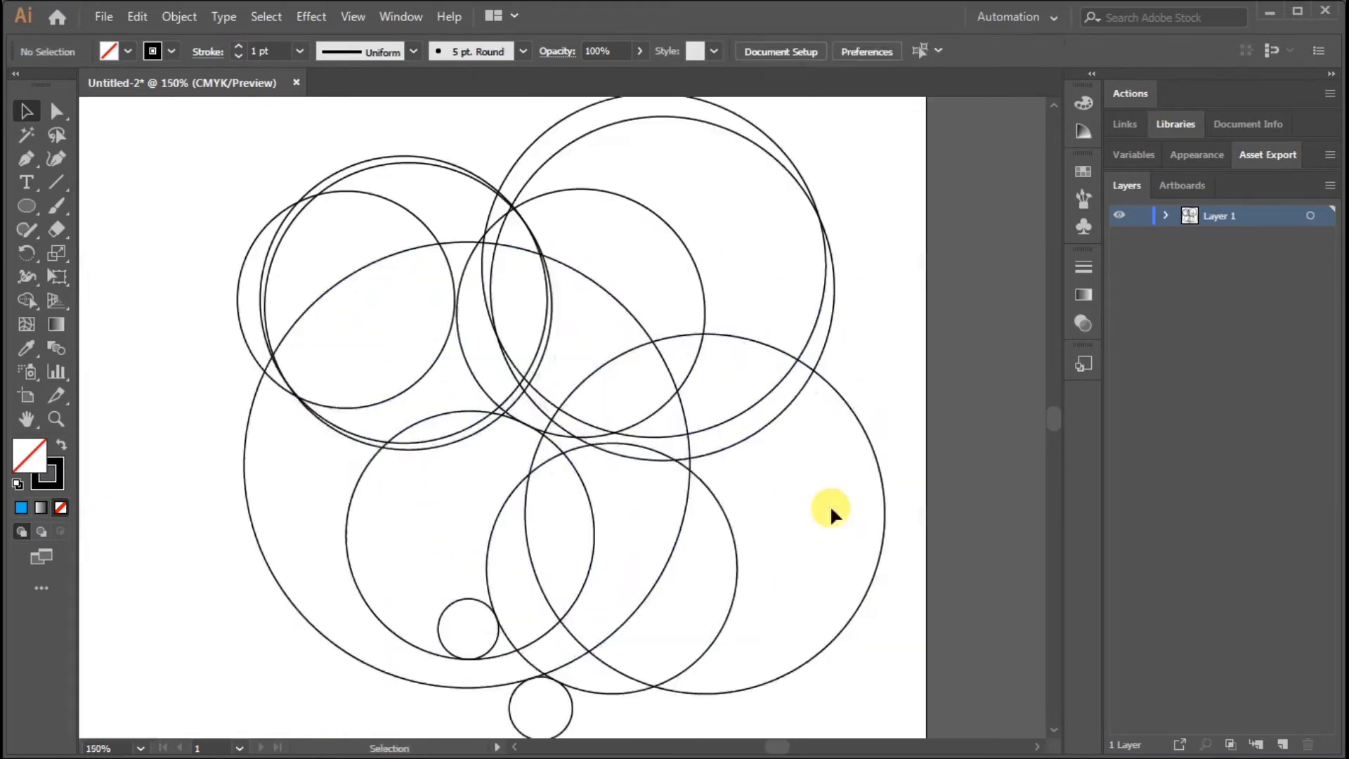
drag(842, 506, 832, 460)
key(ctrl+a)
click(29, 300)
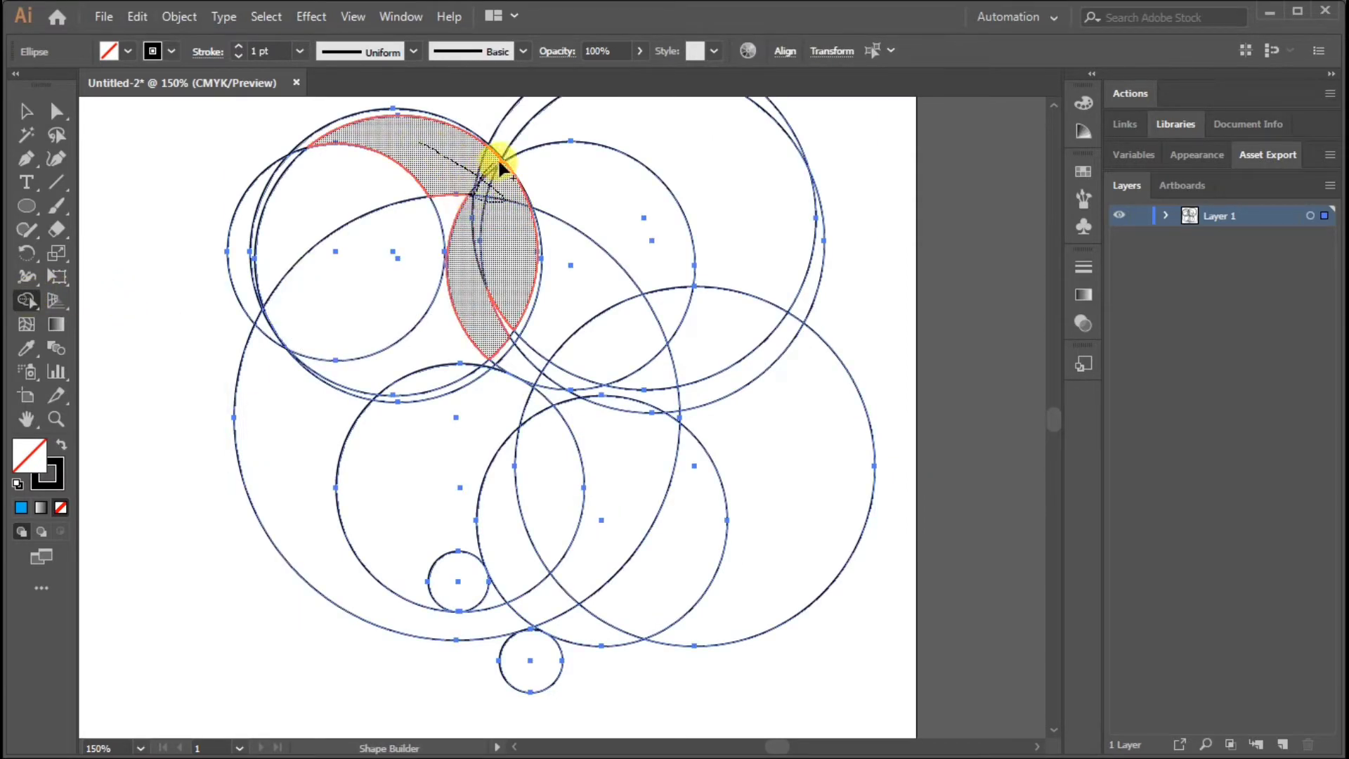
drag(501, 157, 536, 202)
Merge the regions where the large circle overlaps the upper-left circles into the crescent shape
key(ctrl+plus)
key(ctrl+plus)
key(ctrl+plus)
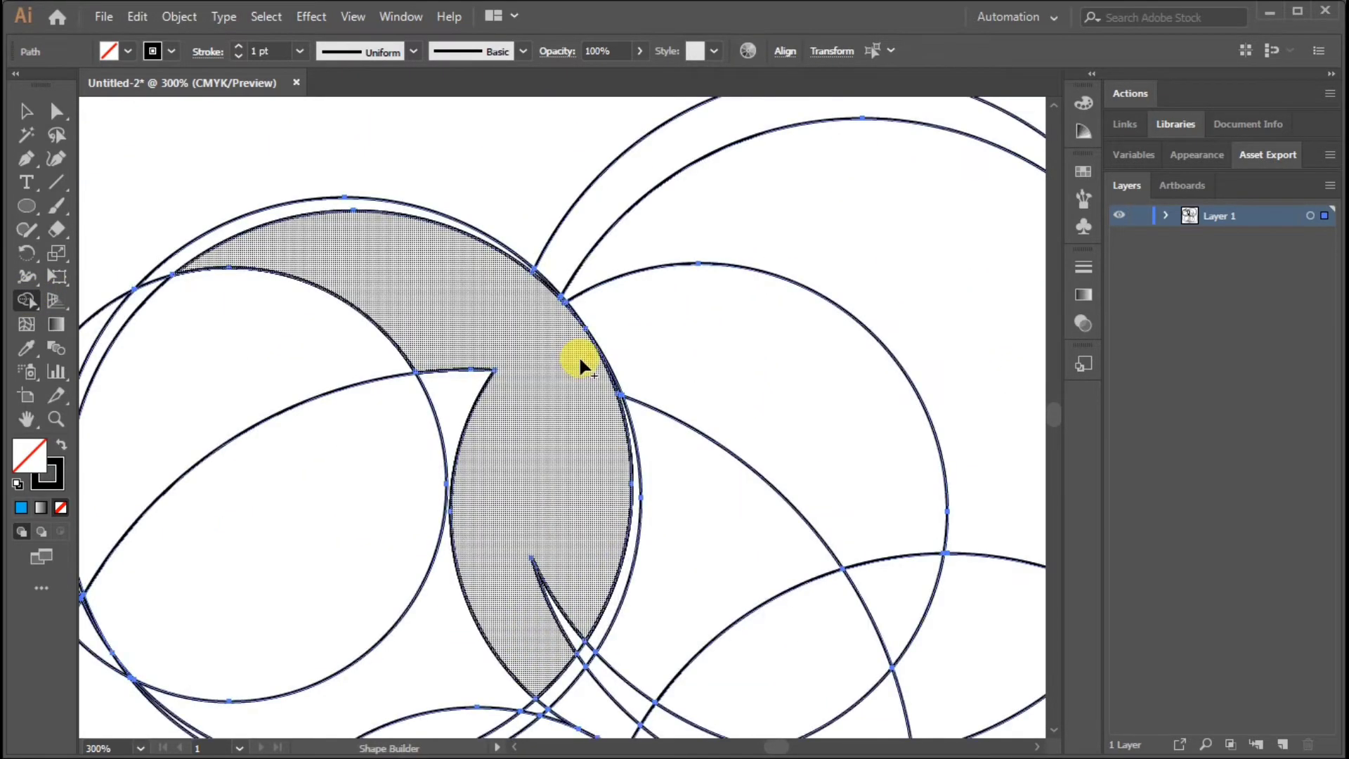
drag(556, 104, 630, 552)
mouse_move(423, 356)
mouse_down()
mouse_move(395, 410)
mouse_move(292, 491)
mouse_up()
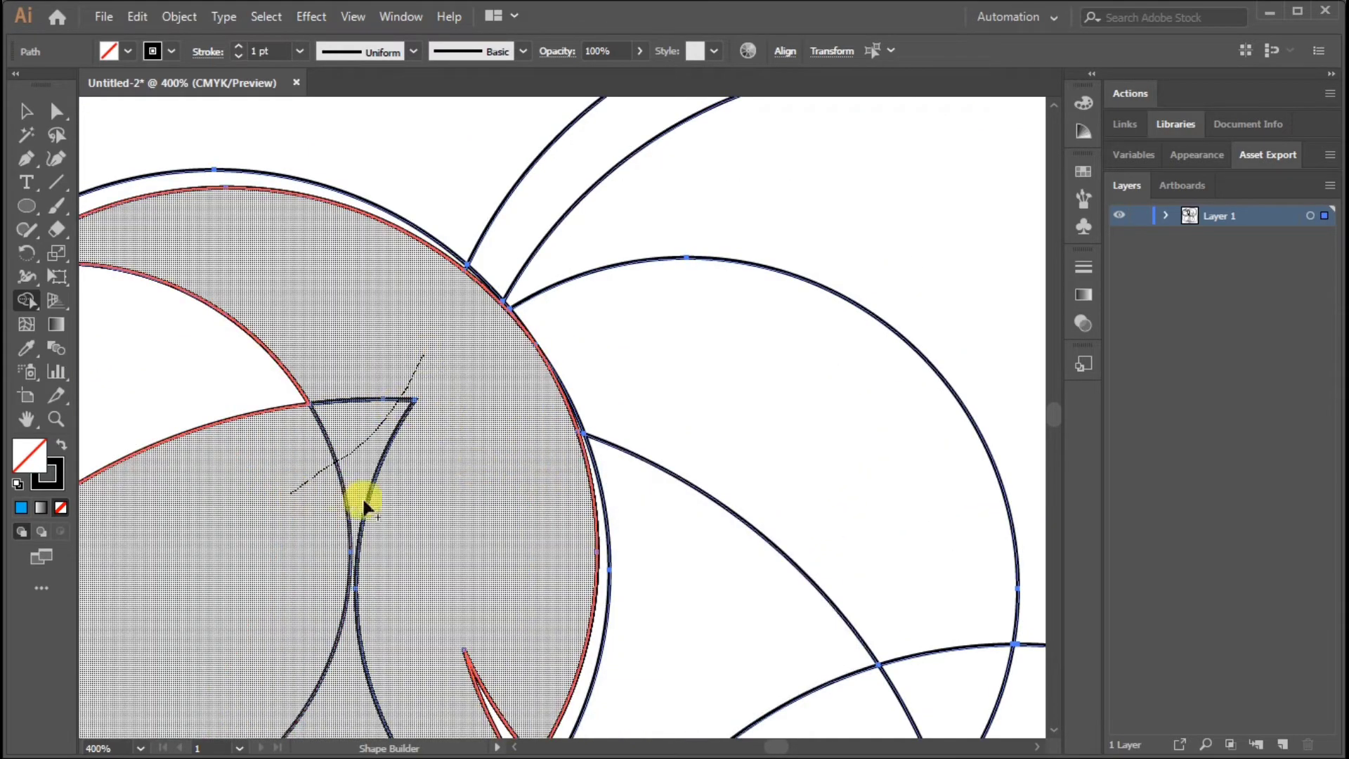
Merge the large circle's upper-right section into the combined shape with Shape Builder
key(ctrl+minus)
key(ctrl+minus)
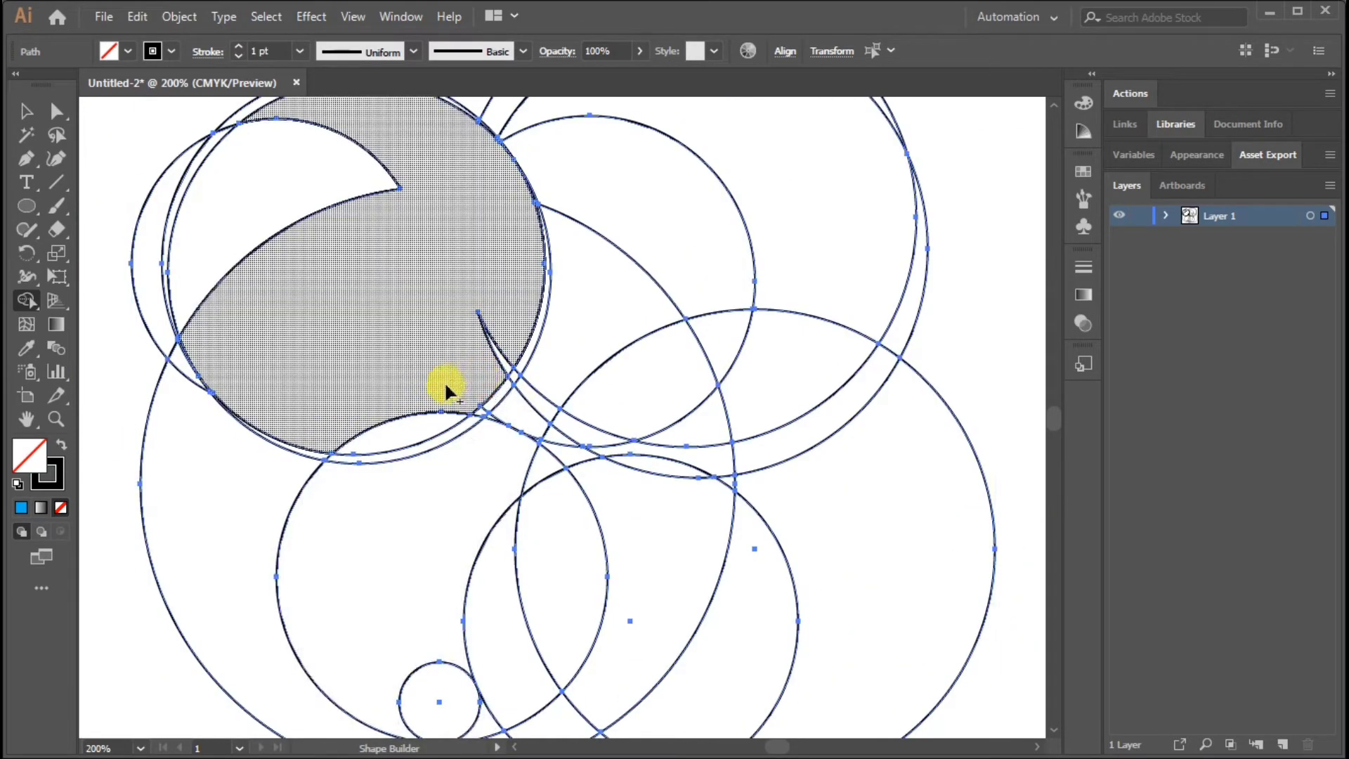
mouse_move(464, 405)
mouse_down()
mouse_move(496, 416)
mouse_move(491, 393)
mouse_move(506, 400)
mouse_move(548, 352)
mouse_move(614, 395)
mouse_up()
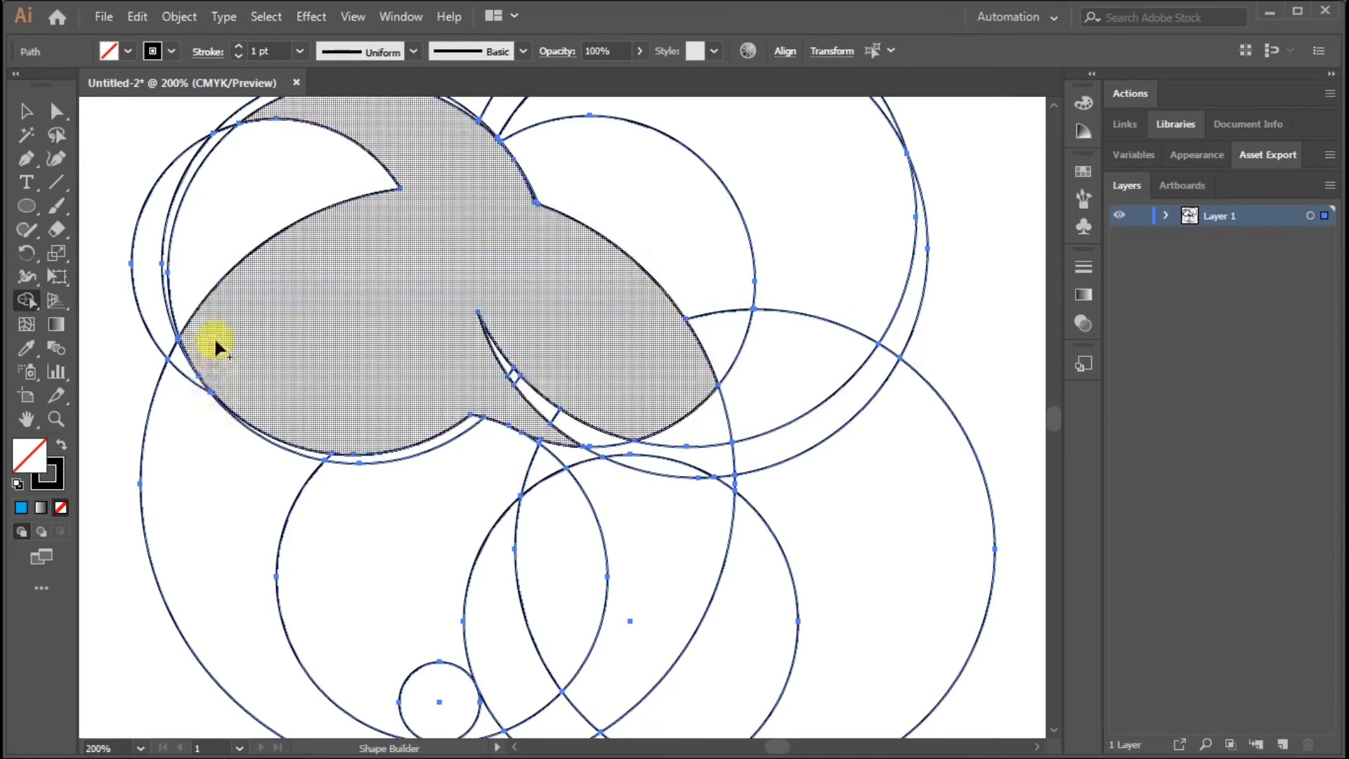
Merge the large circle's outer left crescent into the shape, and combine the small circle with the lower inner region
drag(220, 341, 183, 415)
scroll(448, 496, down, 3)
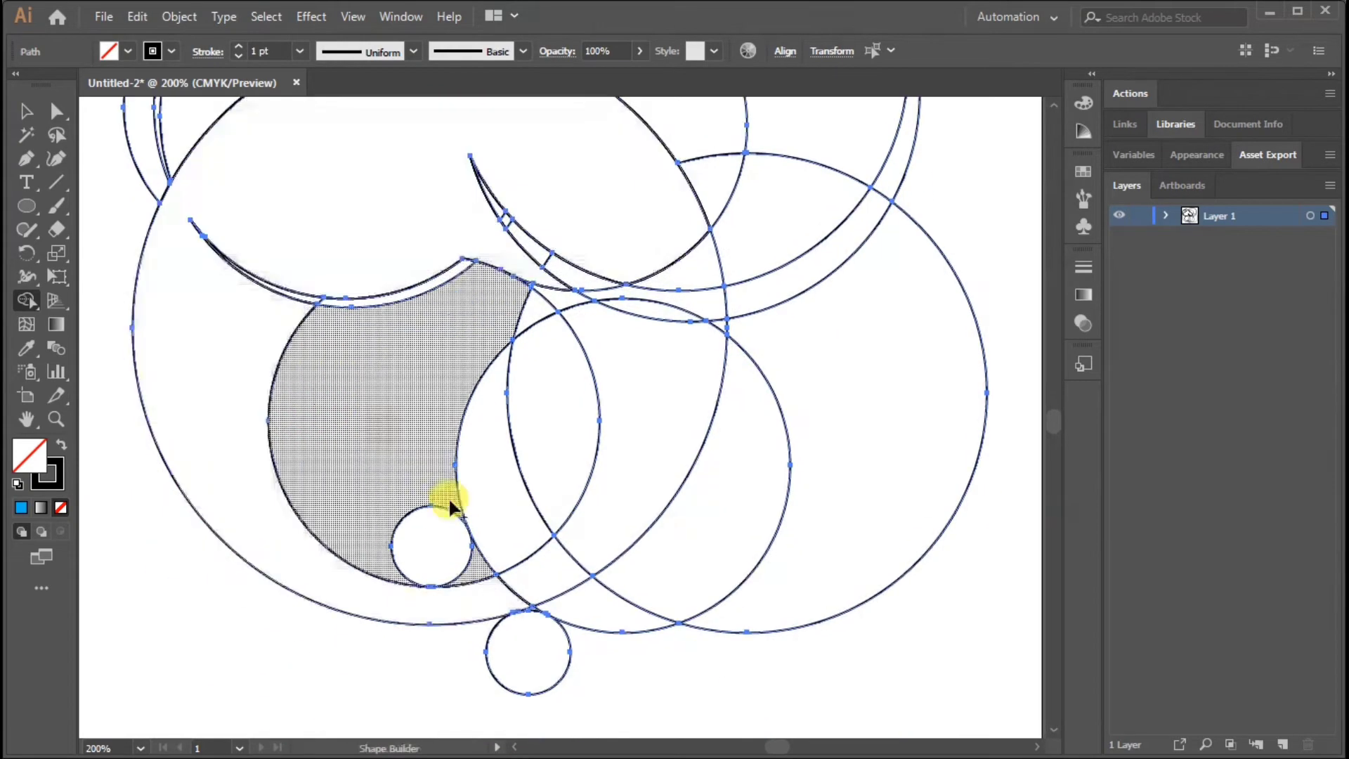
drag(448, 496, 470, 587)
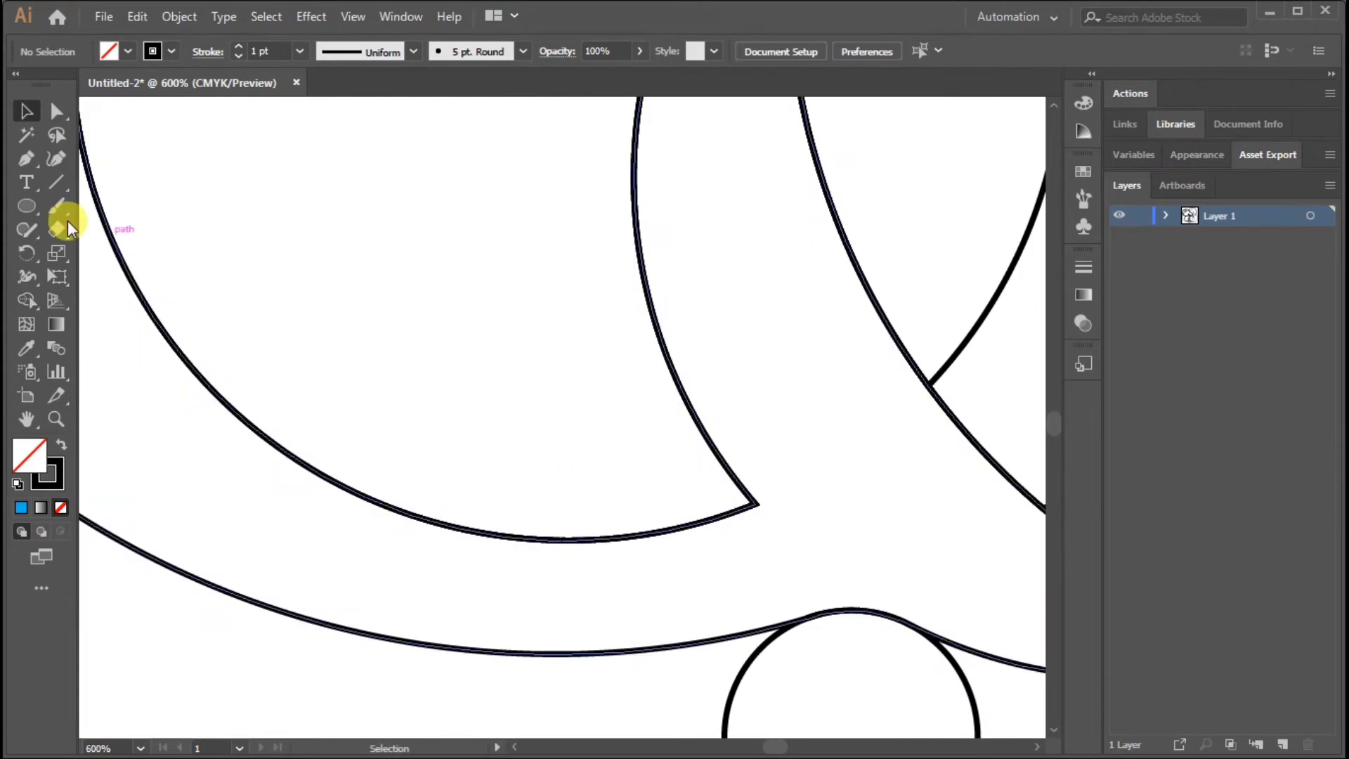
Draw an arc across the inner region's sharp lower-right corner and adjust its handles to follow the adjoining curves
drag(26, 206, 99, 206)
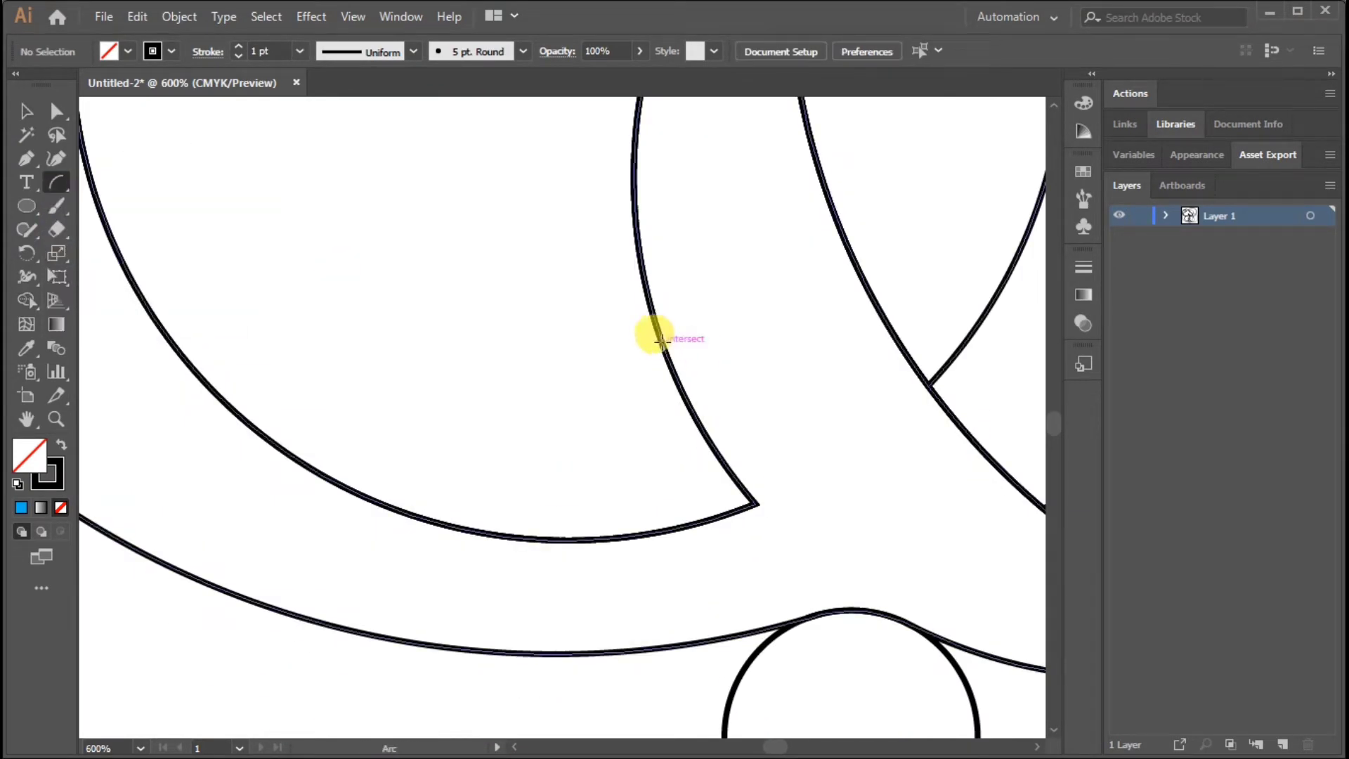
drag(661, 344, 490, 532)
click(56, 111)
click(661, 344)
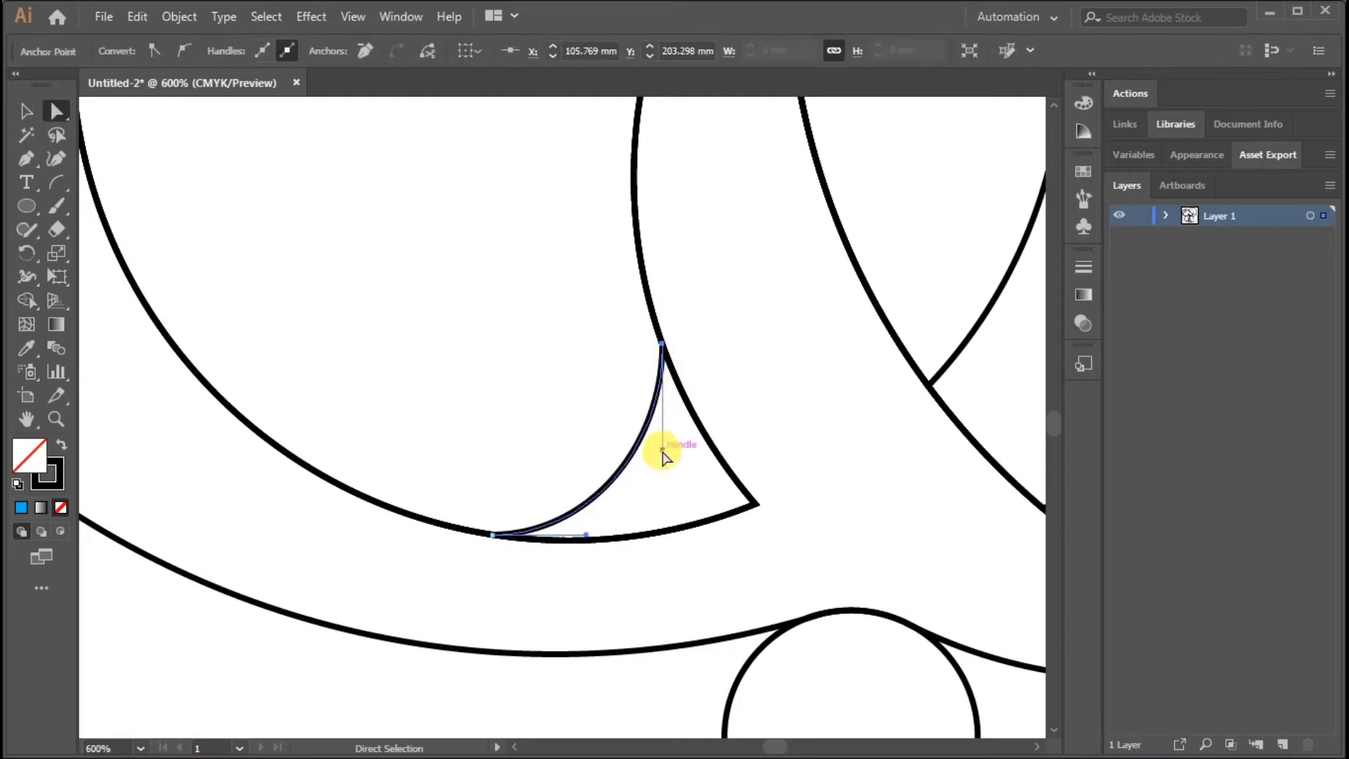
drag(705, 454, 704, 448)
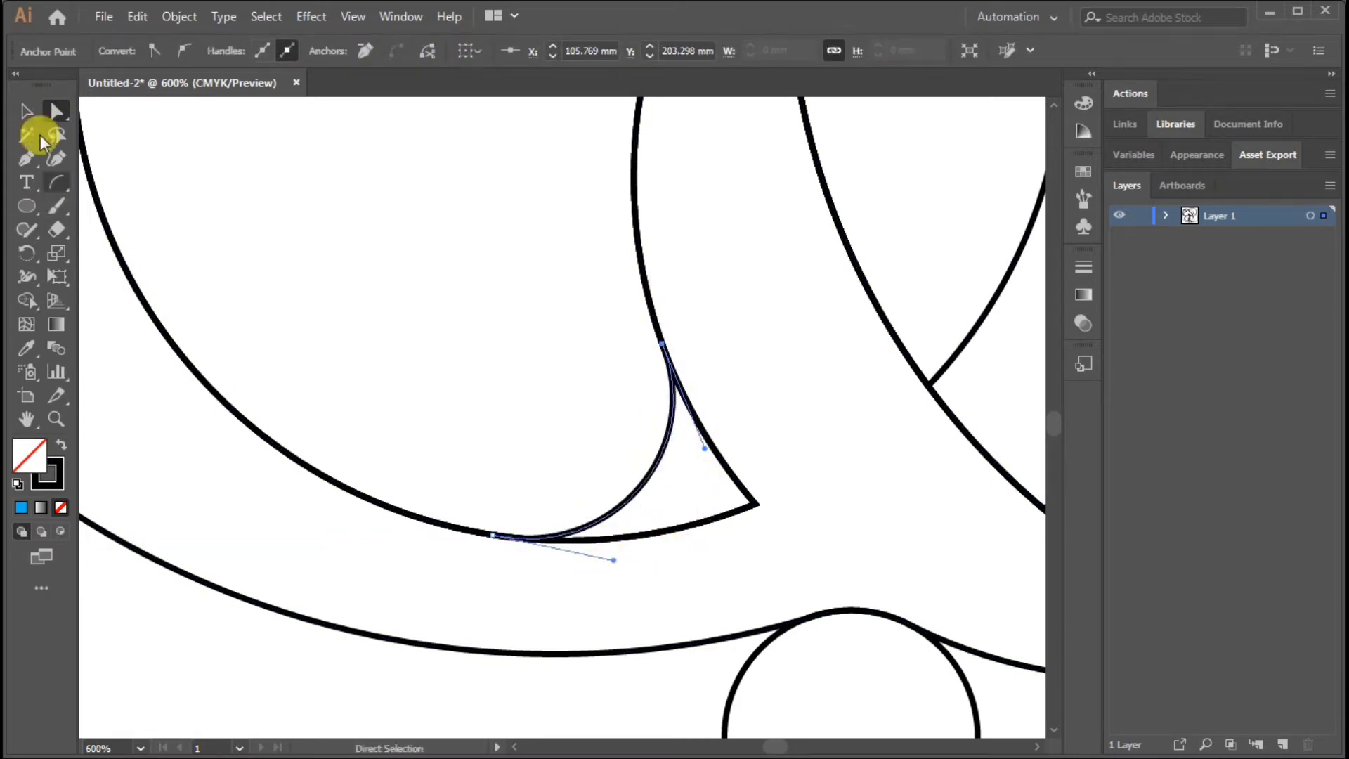
Select all artwork and merge the corner piece outside the arc into the surrounding body with Shape Builder
click(26, 111)
key(ctrl+a)
click(27, 300)
mouse_move(720, 425)
mouse_down()
mouse_move(697, 499)
mouse_move(555, 541)
mouse_up()
click(26, 112)
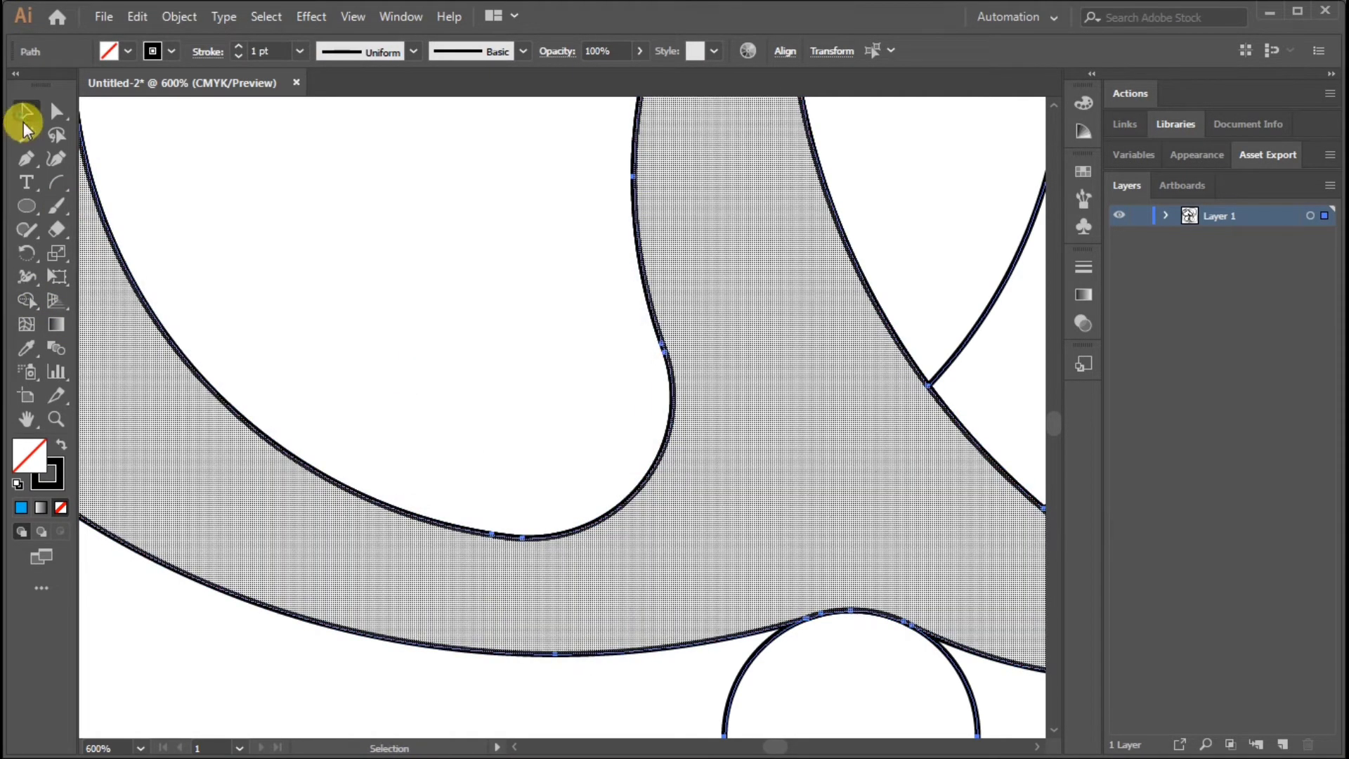
Fill the merged shark body shape with bright blue
key(ctrl+minus)
key(ctrl+minus)
key(ctrl+minus)
key(ctrl+minus)
click(943, 542)
scroll(894, 452, down, 3)
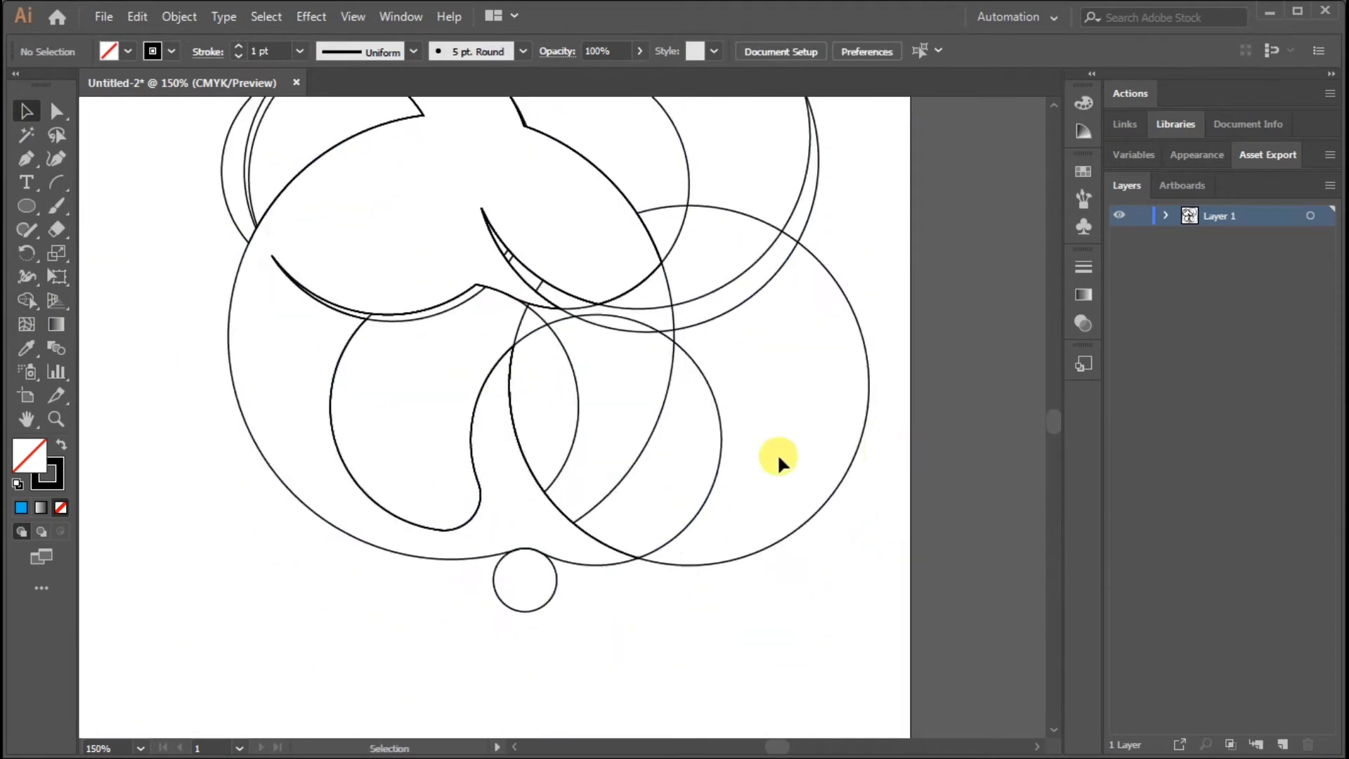
click(362, 140)
click(225, 331)
click(229, 336)
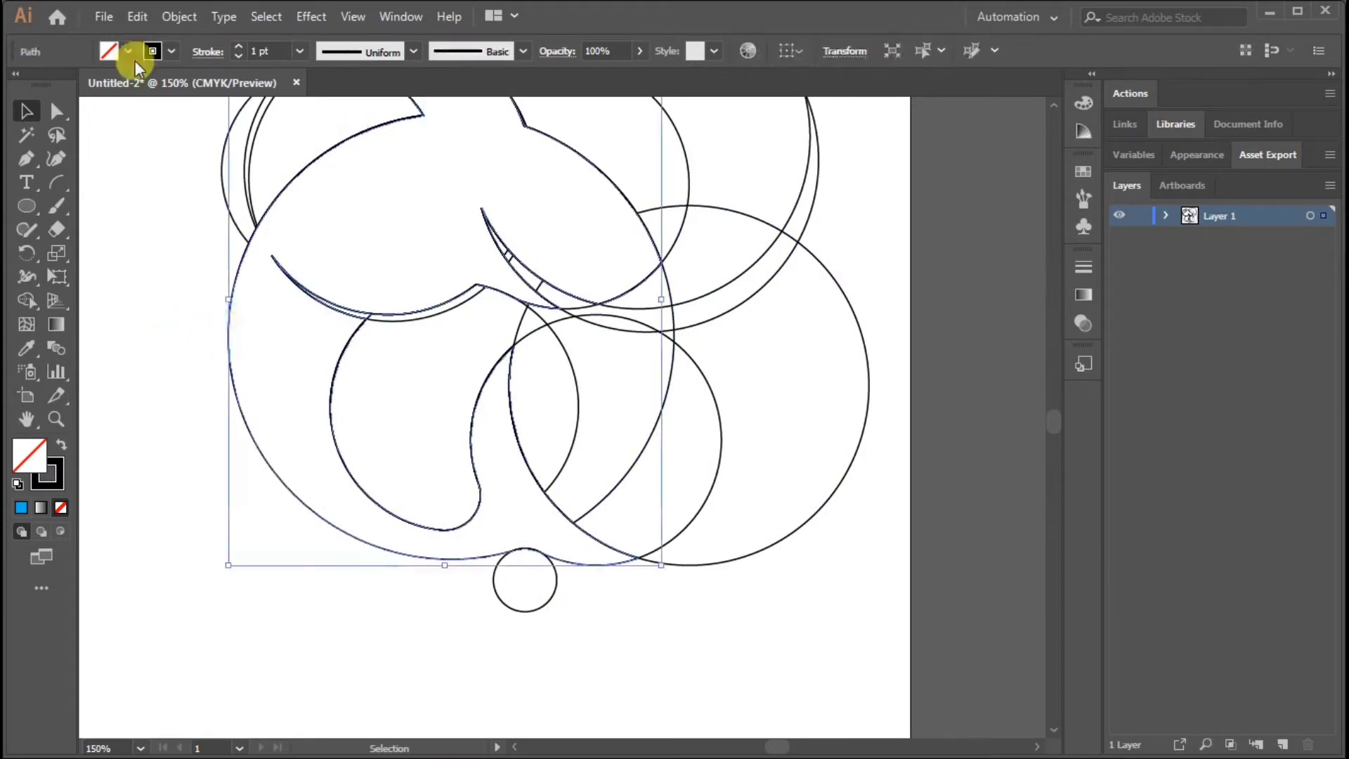
click(127, 51)
click(110, 91)
scroll(496, 316, up, 2)
scroll(235, 271, left, 1)
click(963, 288)
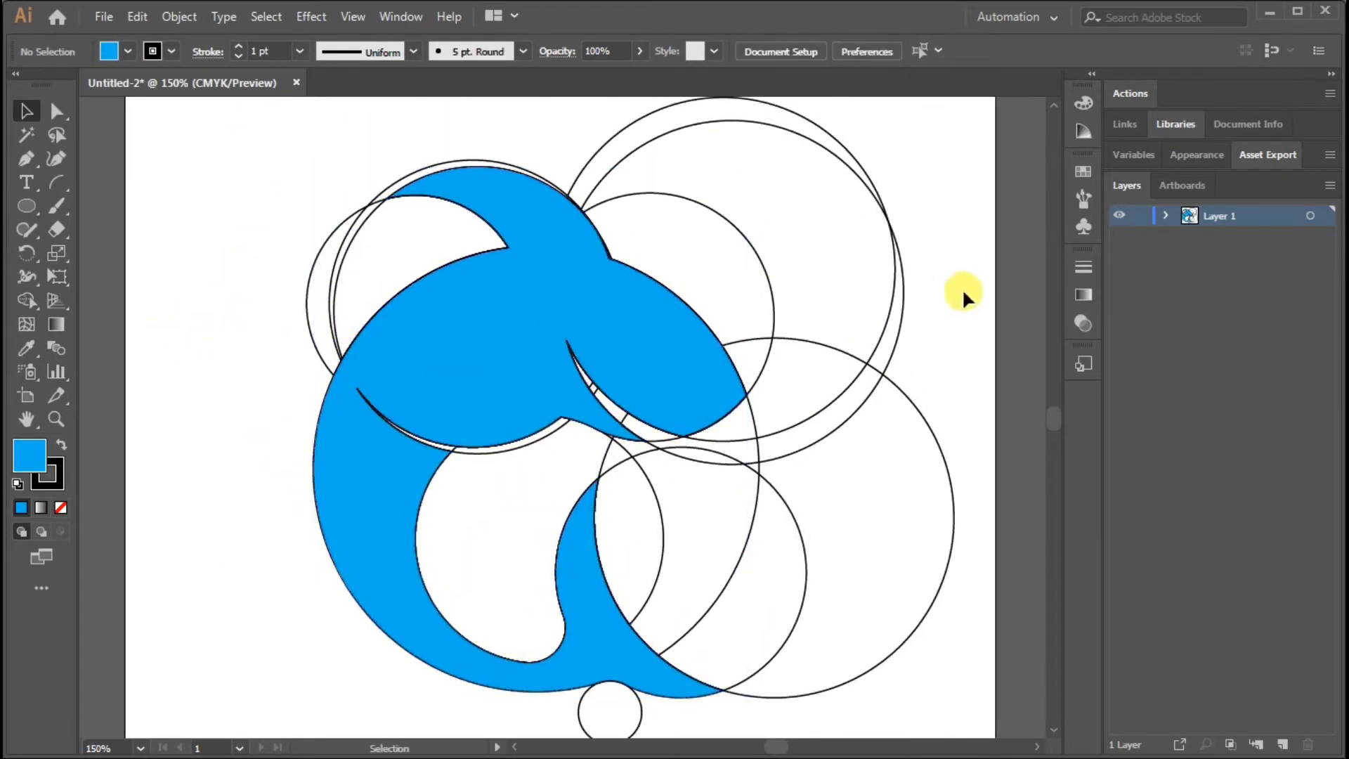
Delete the leftover construction circles and arcs around the head, belly and tail
drag(966, 298, 717, 153)
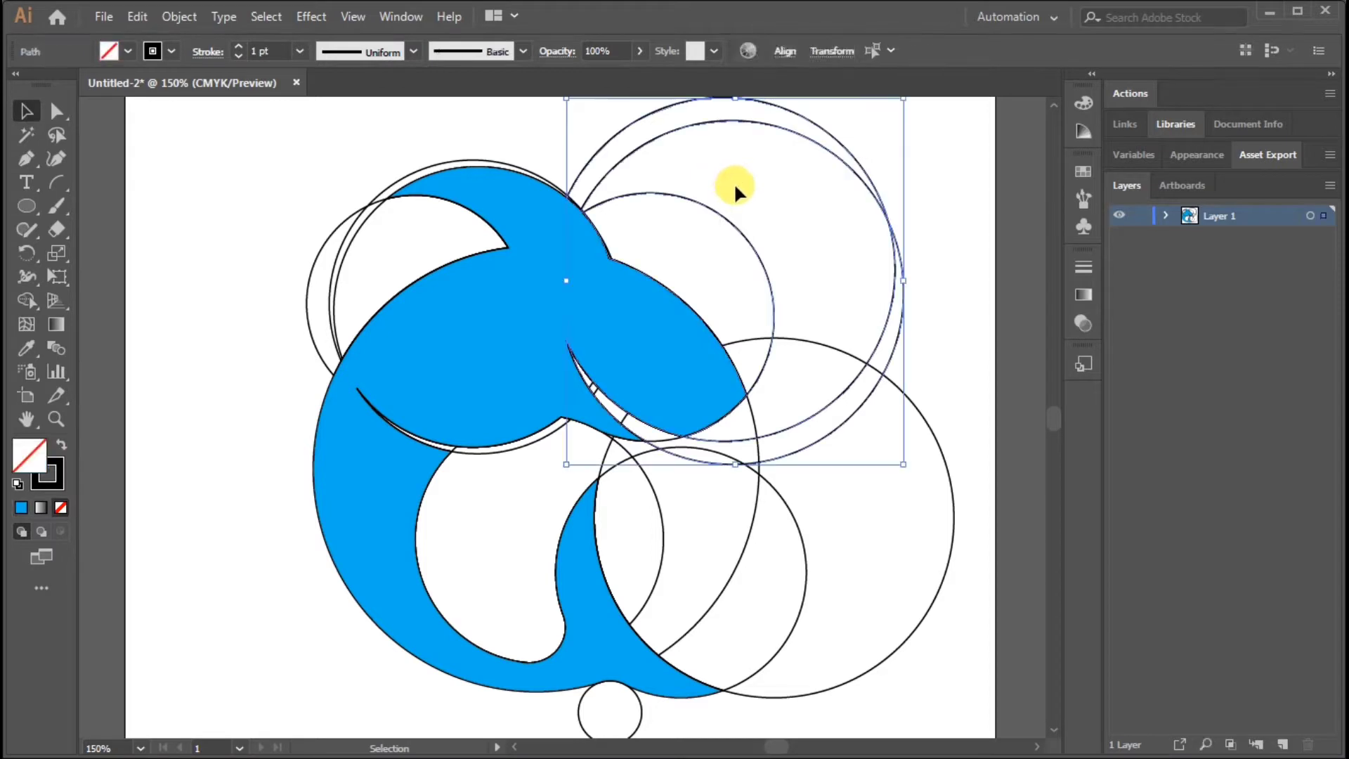
key(Delete)
drag(781, 573, 781, 575)
key(Delete)
click(648, 494)
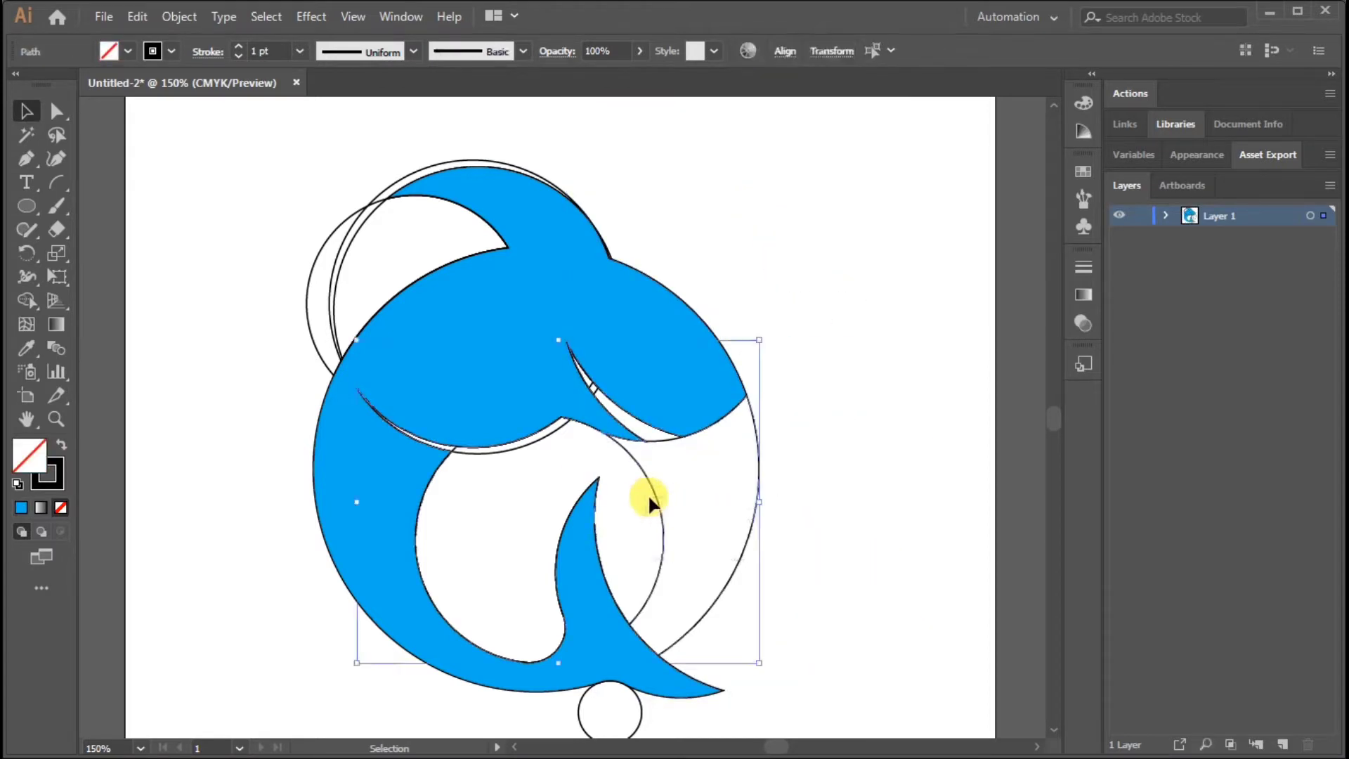
key(Delete)
click(663, 444)
key(Delete)
Delete the leftover slivers in the narrow gap behind the head and along the belly edge, undoing any unwanted deletion
click(589, 383)
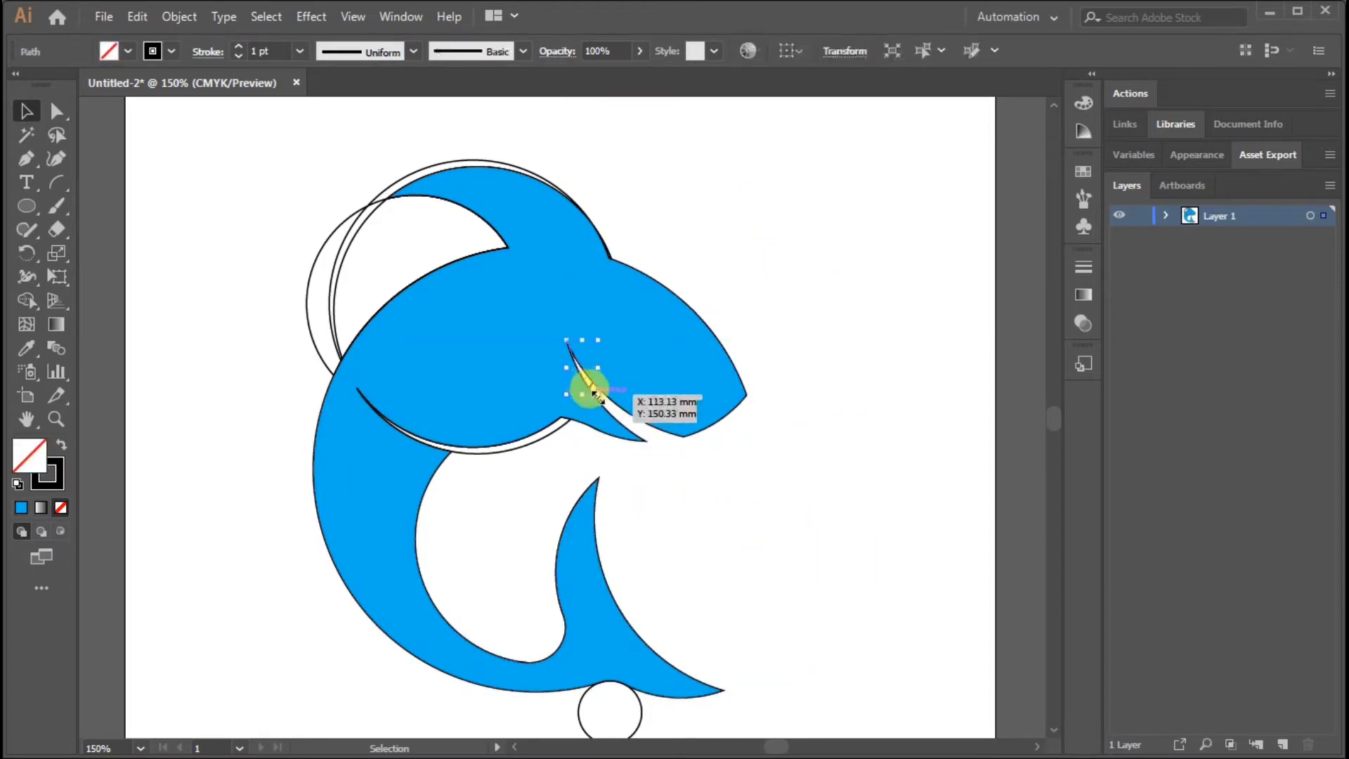
key(Delete)
click(588, 384)
key(Delete)
key(ctrl+z)
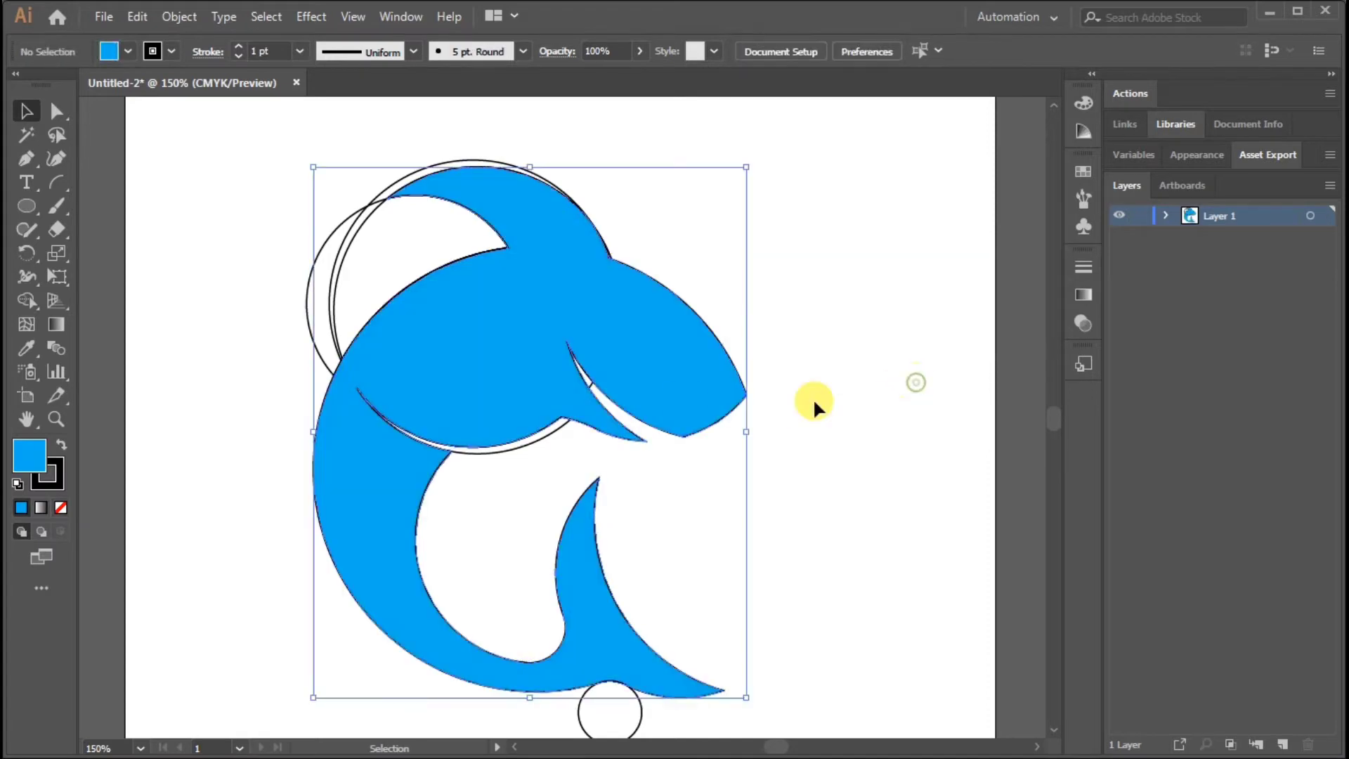
key(ctrl+plus)
key(ctrl+plus)
key(ctrl+plus)
click(637, 335)
key(Delete)
click(550, 448)
key(Delete)
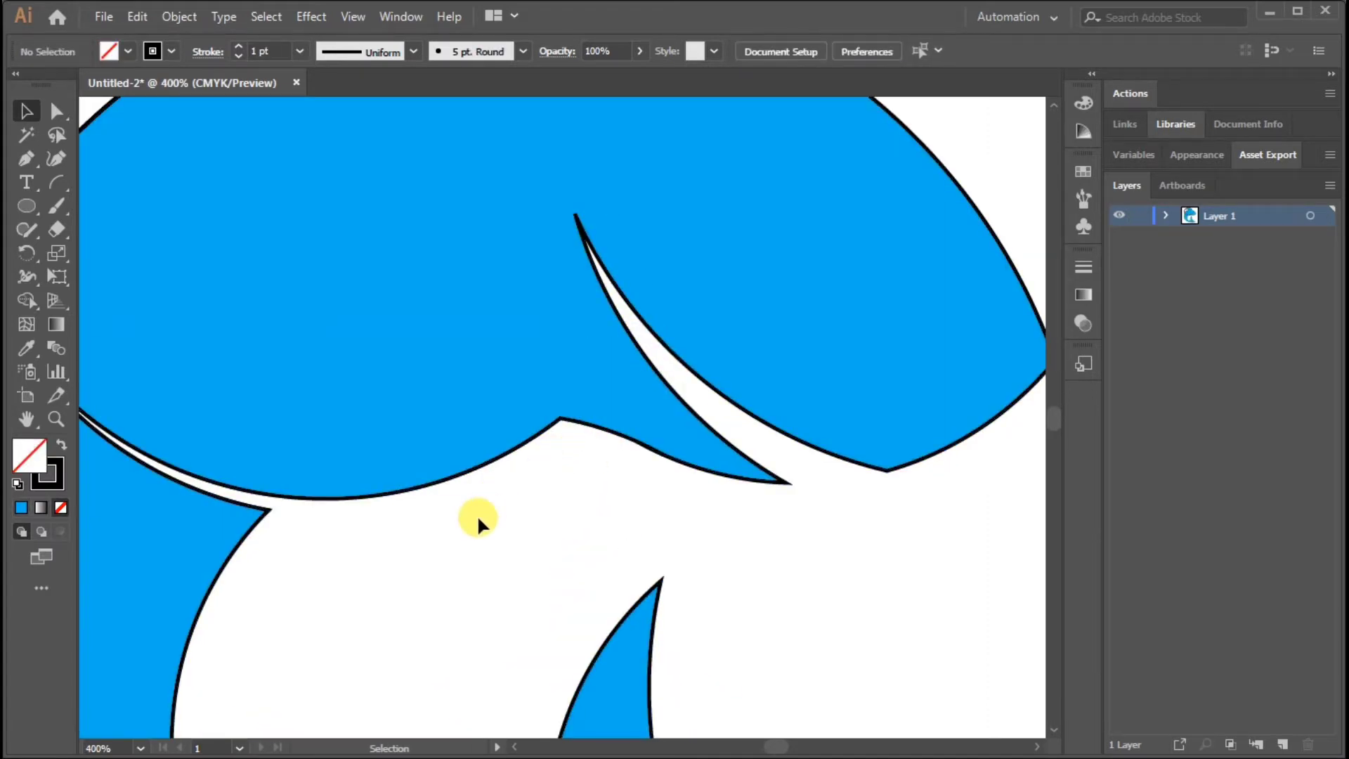
Delete the remaining construction circle outlines around the dorsal fin
scroll(477, 515, up, 3)
scroll(225, 362, left, 5)
click(327, 242)
key(Delete)
scroll(527, 295, down, 3)
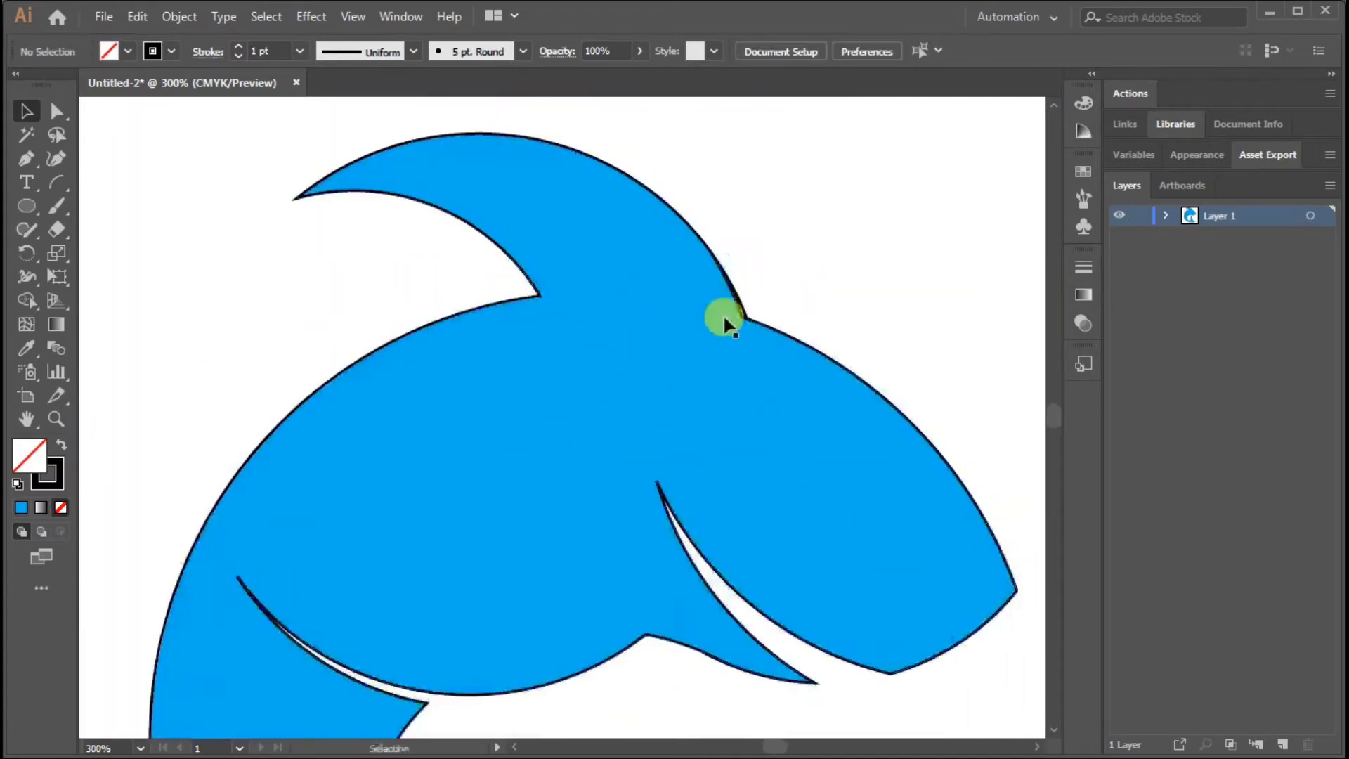
Merge the thin sliver at the front base of the dorsal fin into the body with Shape Builder
scroll(792, 304, up, 4)
ctrl+click(756, 395)
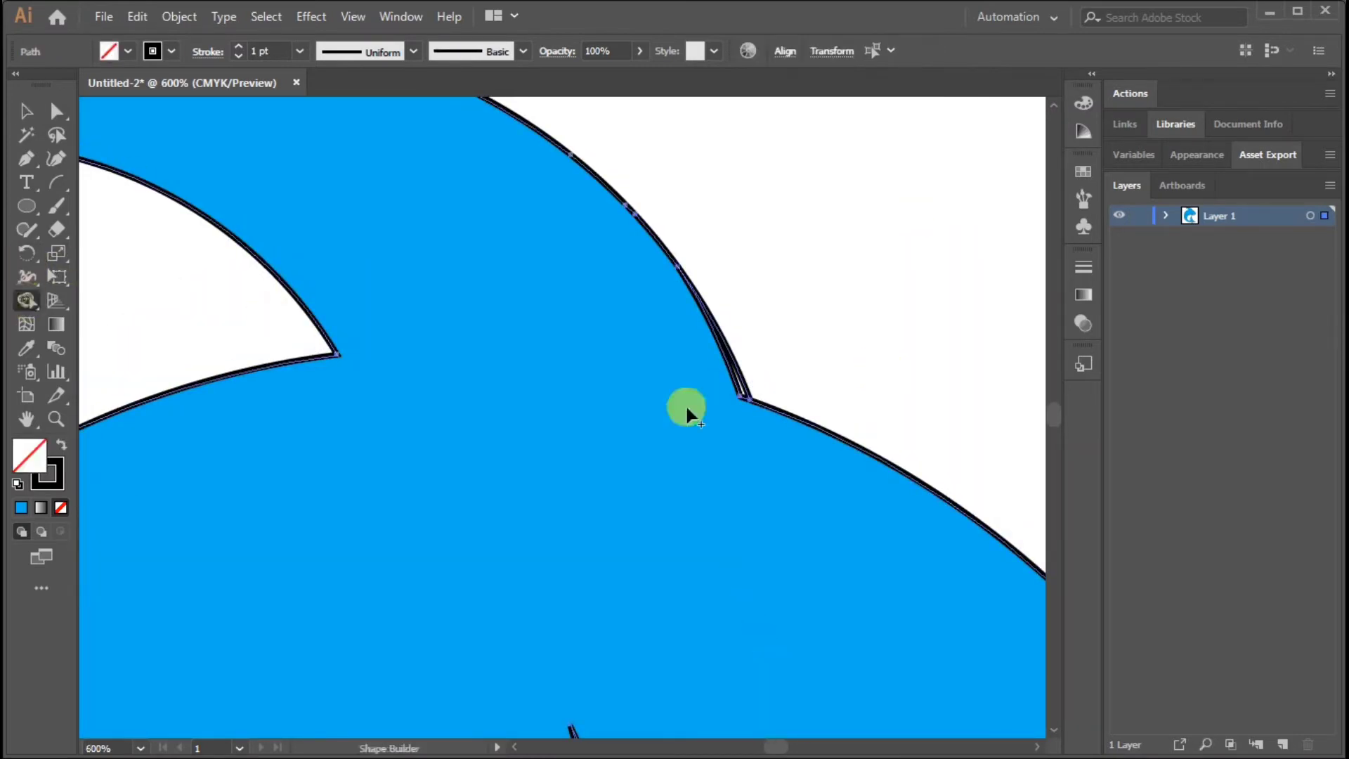
click(628, 427)
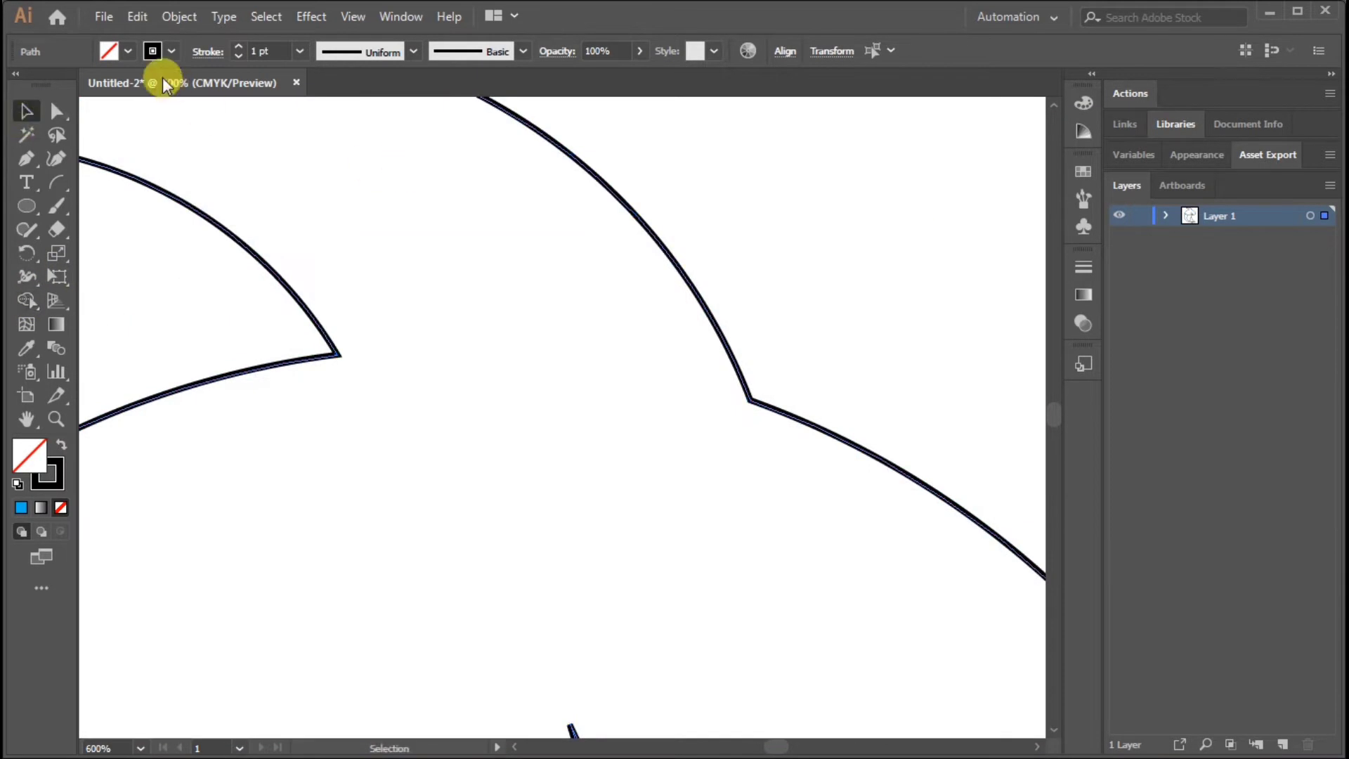
Refill the merged shark artwork with bright blue
click(128, 51)
click(116, 85)
key(ctrl+1)
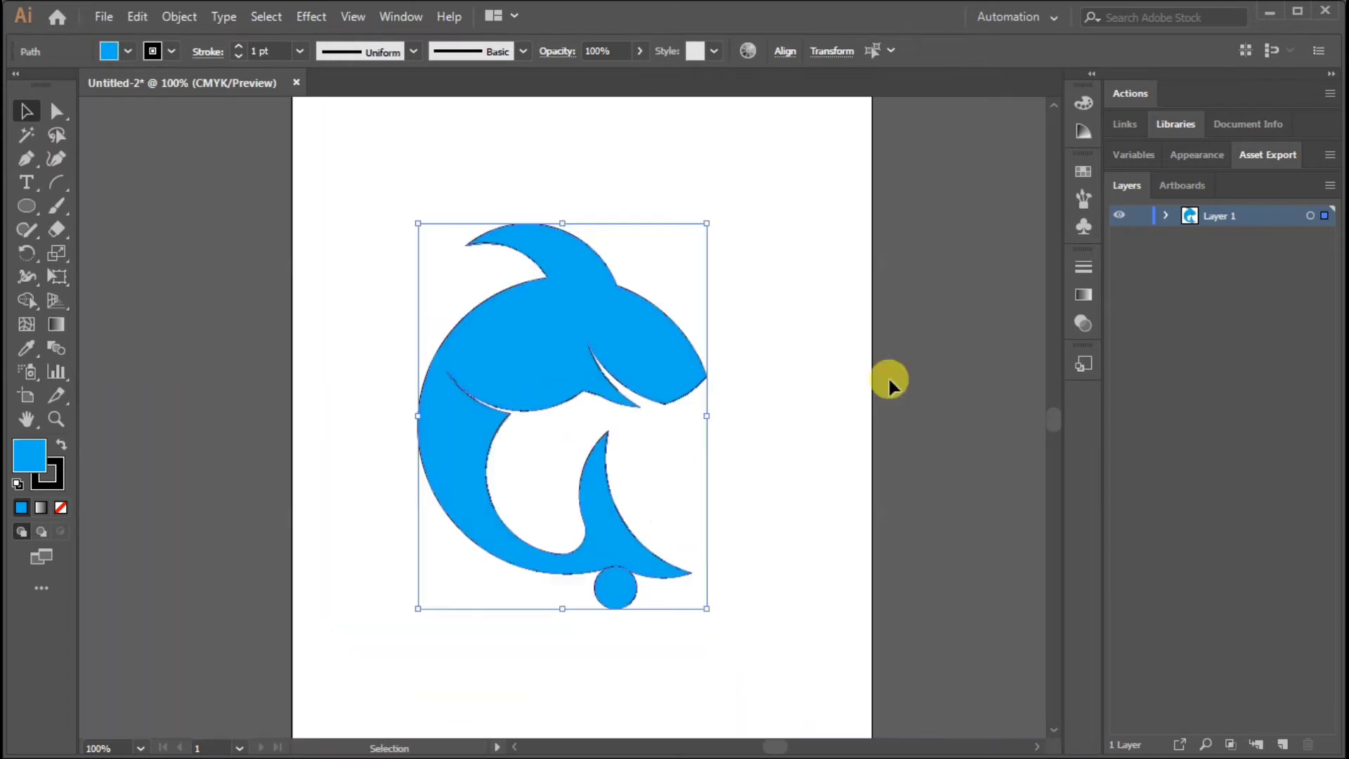
click(823, 344)
key(ctrl+plus)
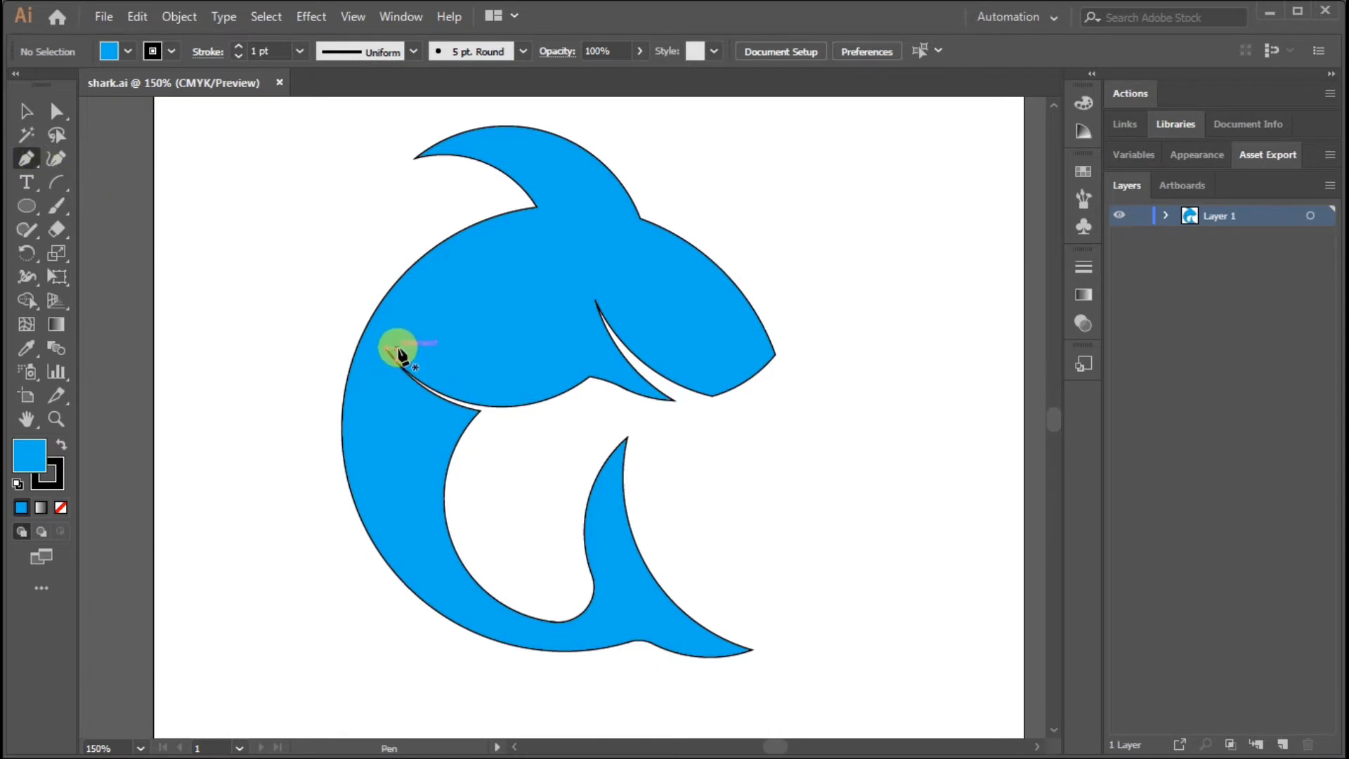
Draw a closed Pen path from the body's bottom edge up through the back, across to the fin tip and out beyond the tail
key(ctrl+plus)
drag(396, 264, 425, 240)
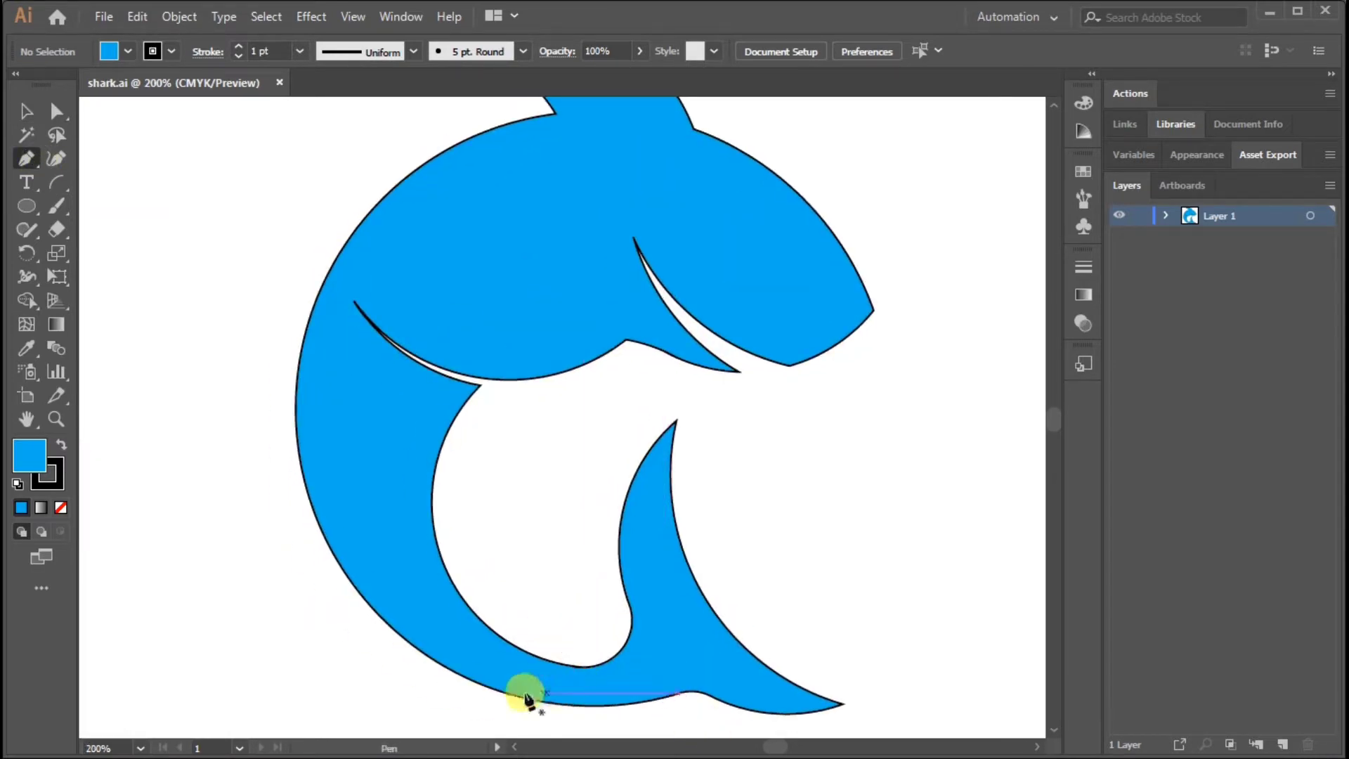
click(594, 706)
click(348, 450)
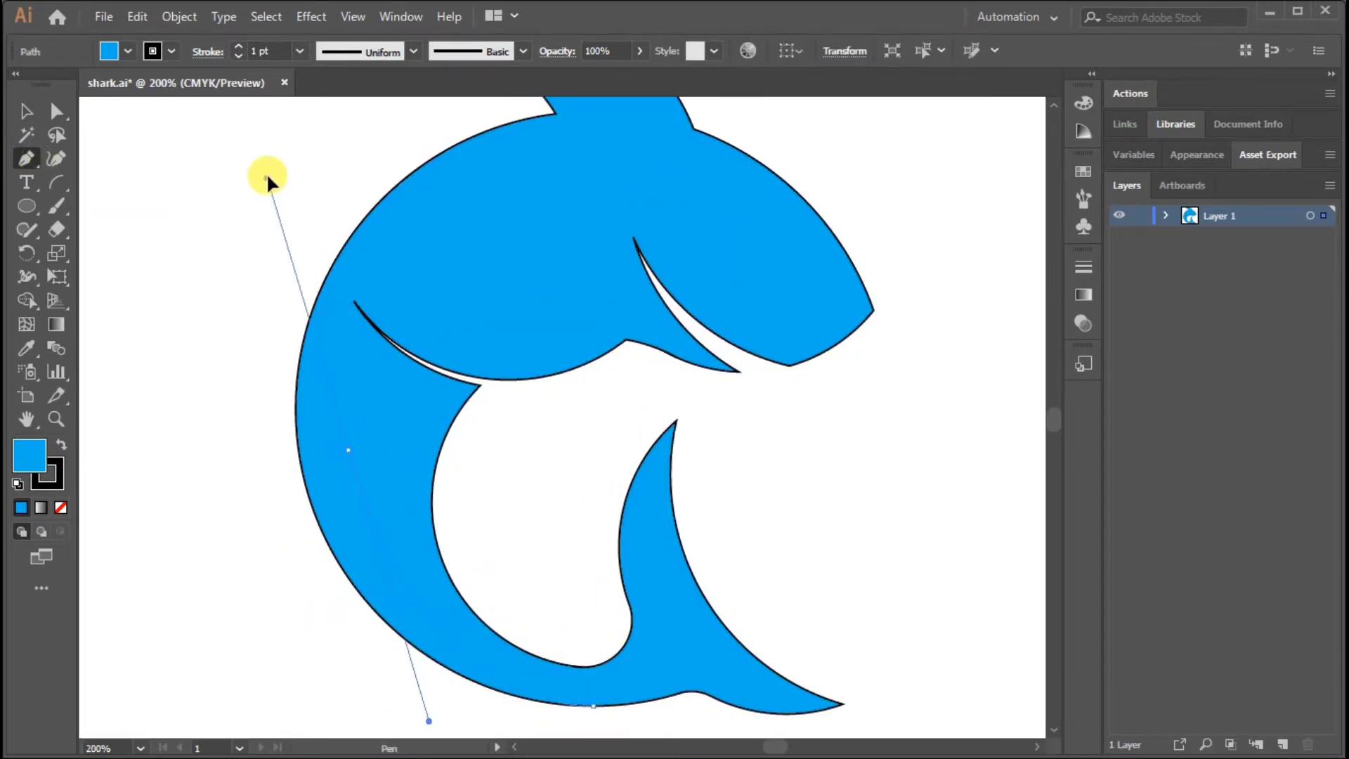
drag(267, 177, 267, 177)
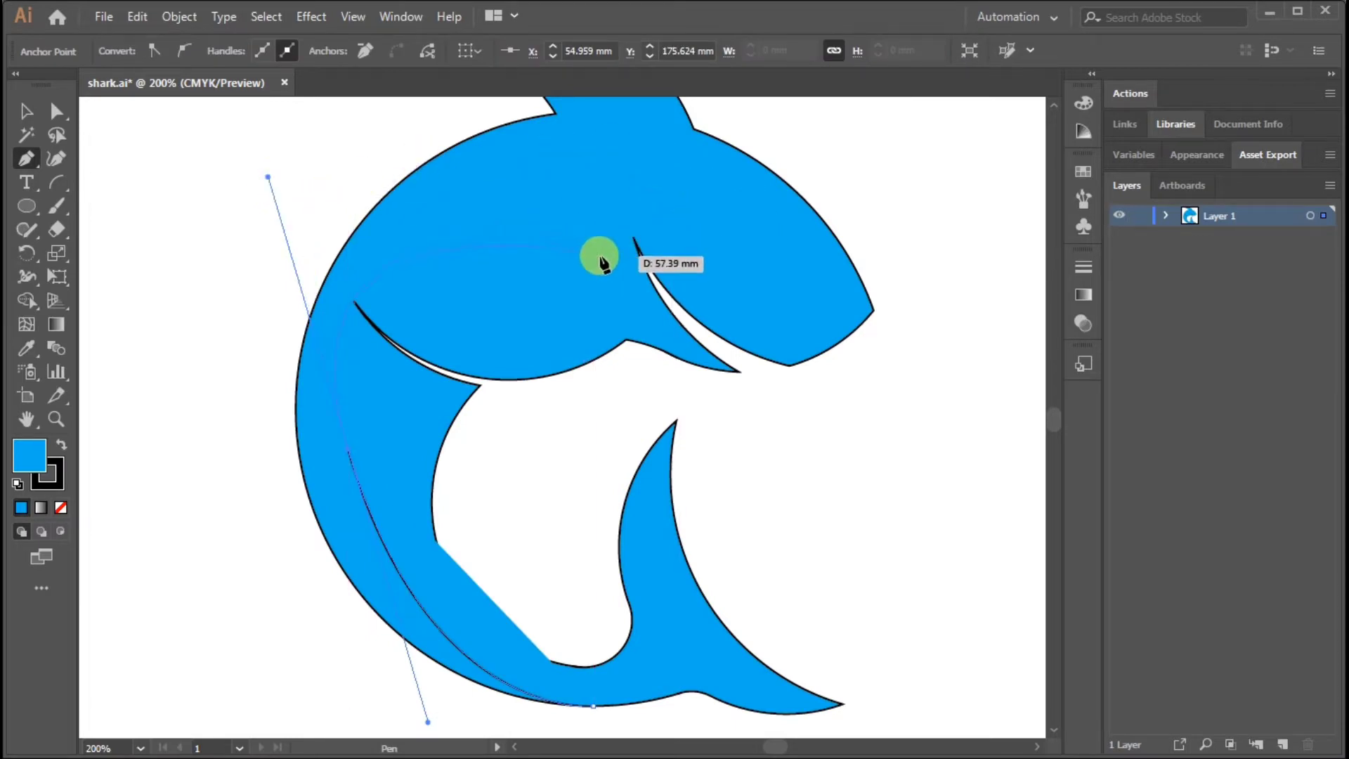
drag(613, 295, 622, 298)
drag(791, 397, 791, 400)
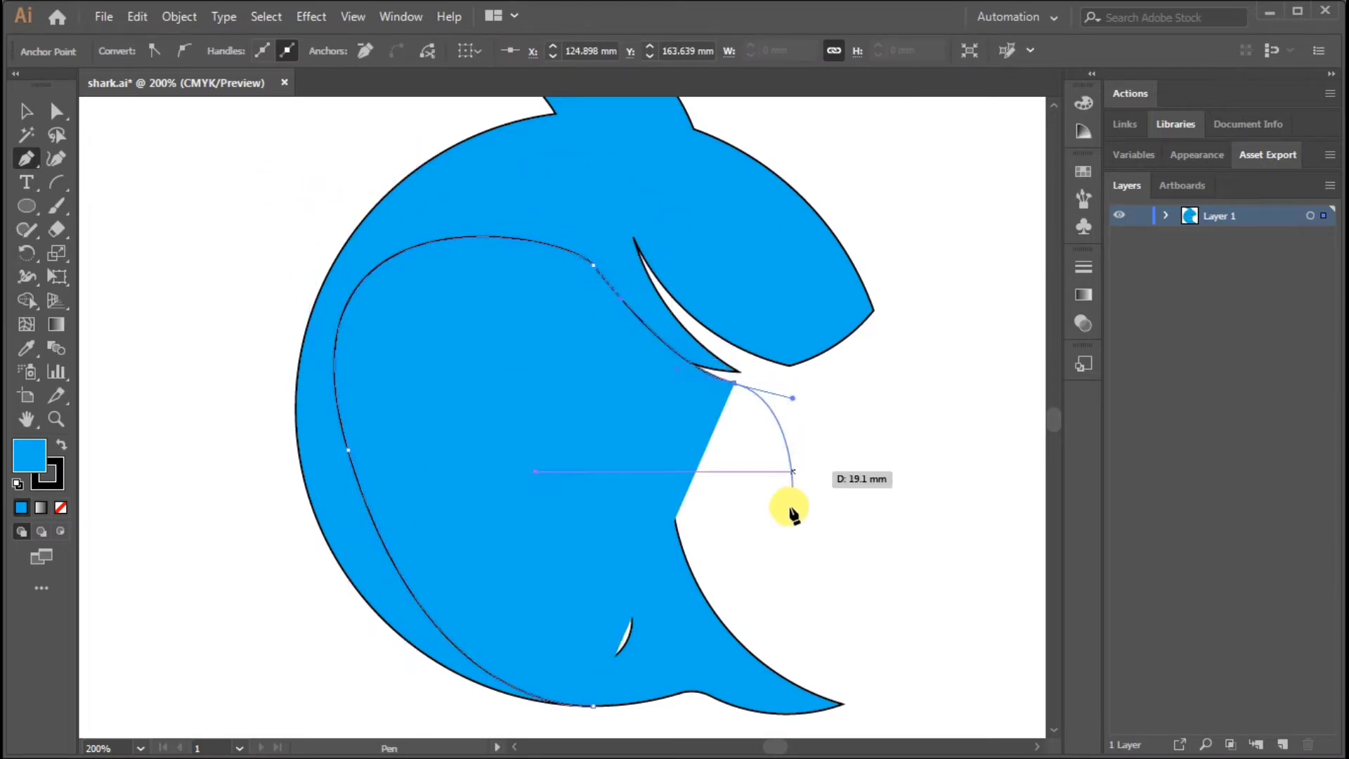
click(890, 606)
click(595, 706)
click(26, 111)
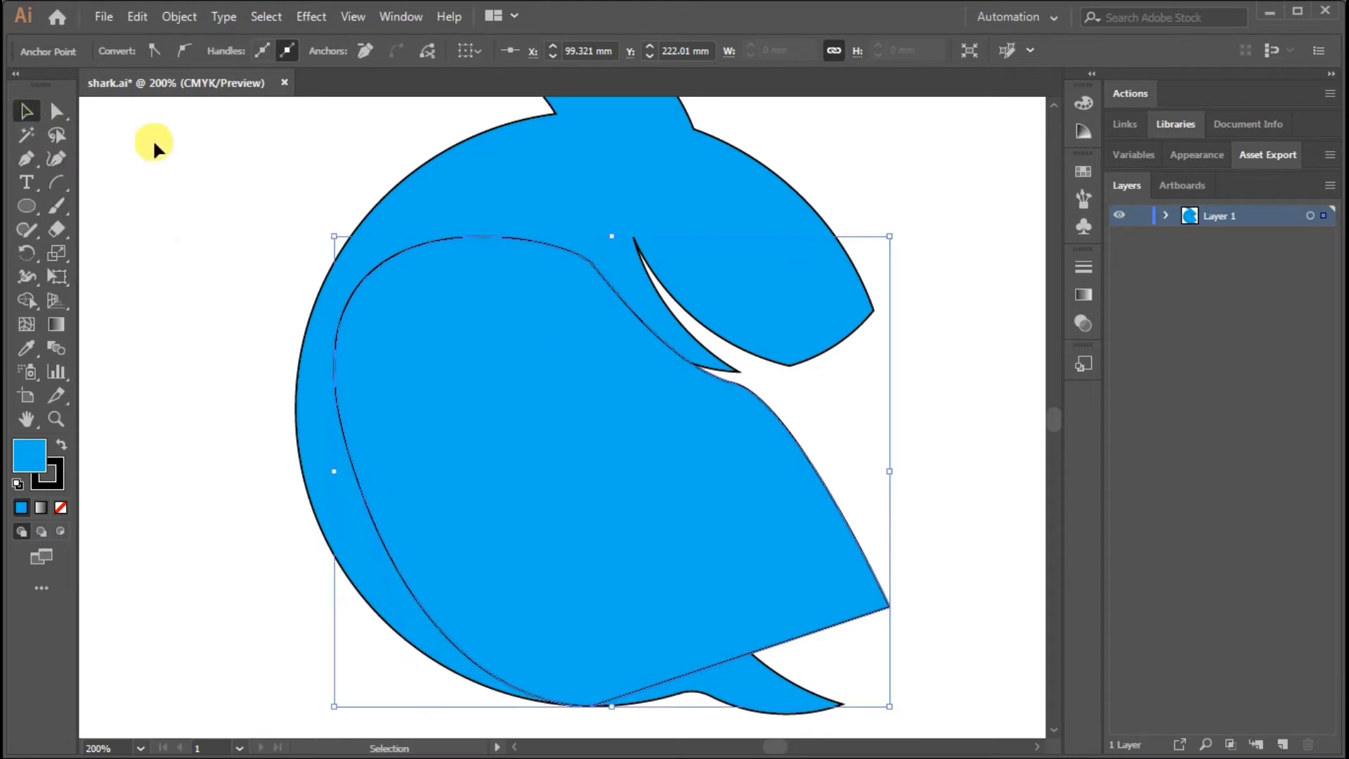
Remove the fill from the new shading path
click(183, 182)
click(376, 263)
click(130, 51)
click(15, 84)
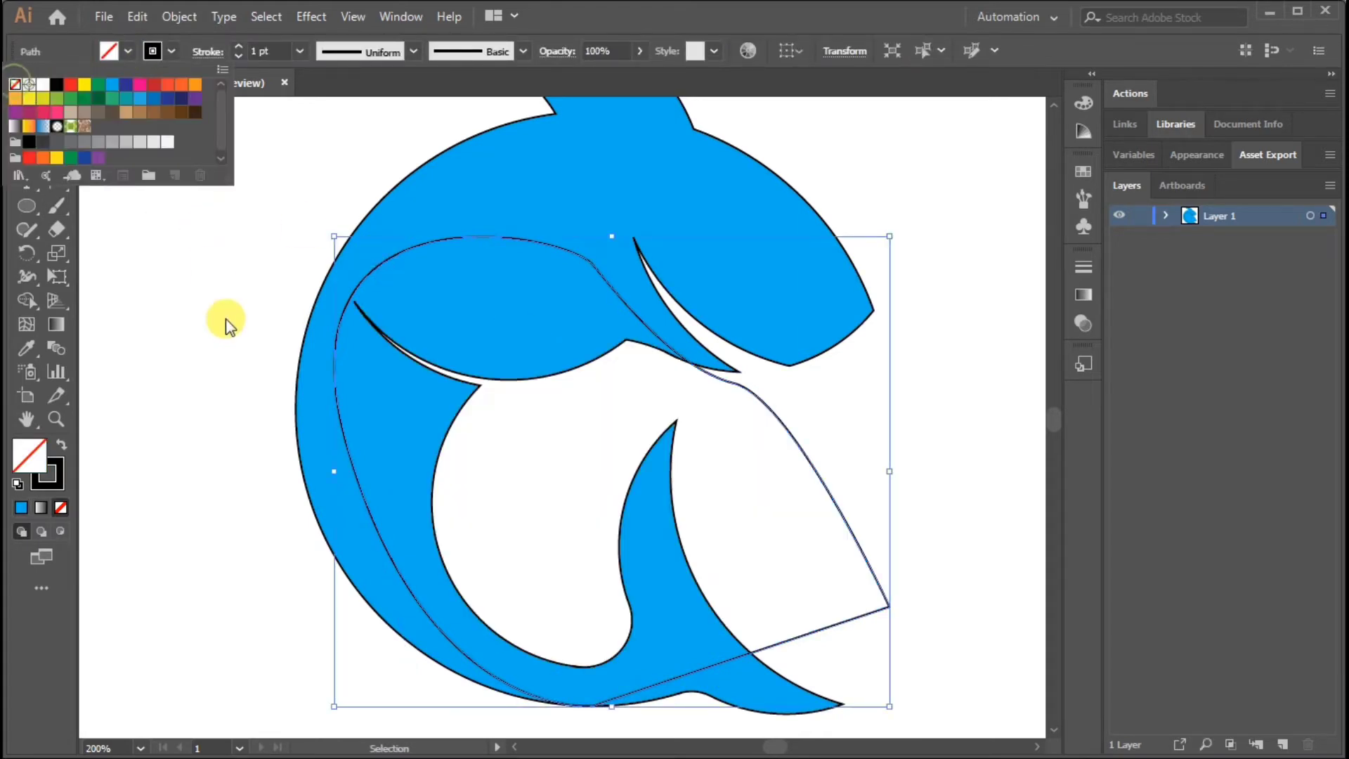
click(226, 319)
Reshape the shading path's curve along the back by moving its anchor point and adjusting the direction handles
click(458, 239)
click(57, 111)
click(333, 457)
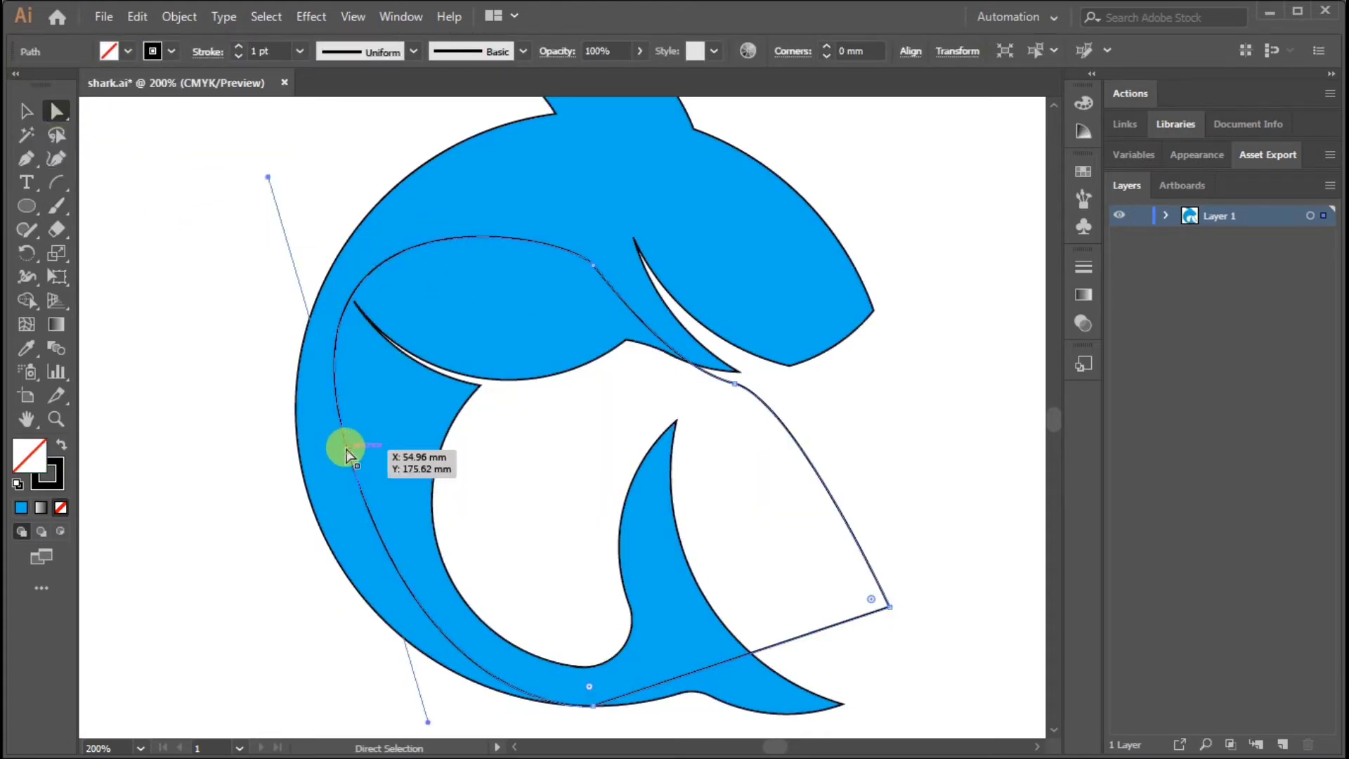
drag(267, 177, 286, 197)
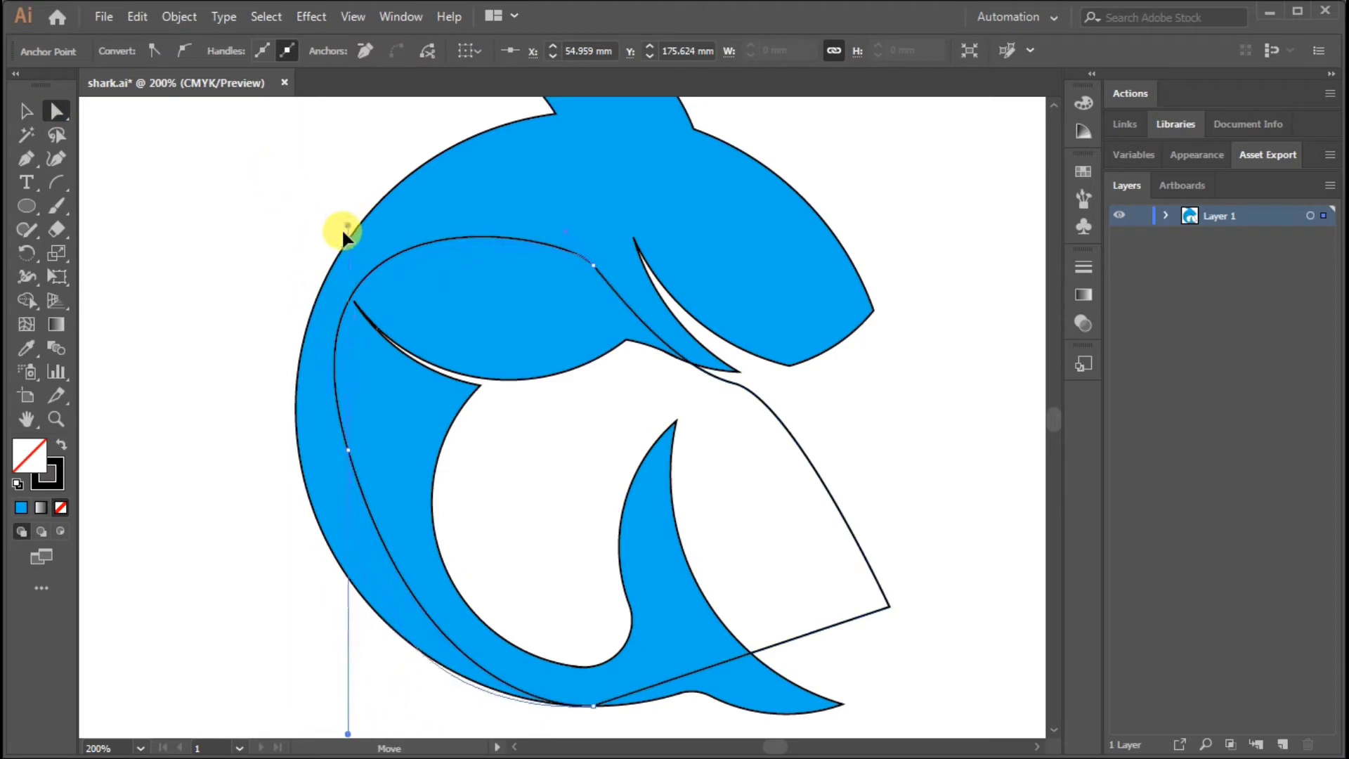
drag(345, 234, 332, 277)
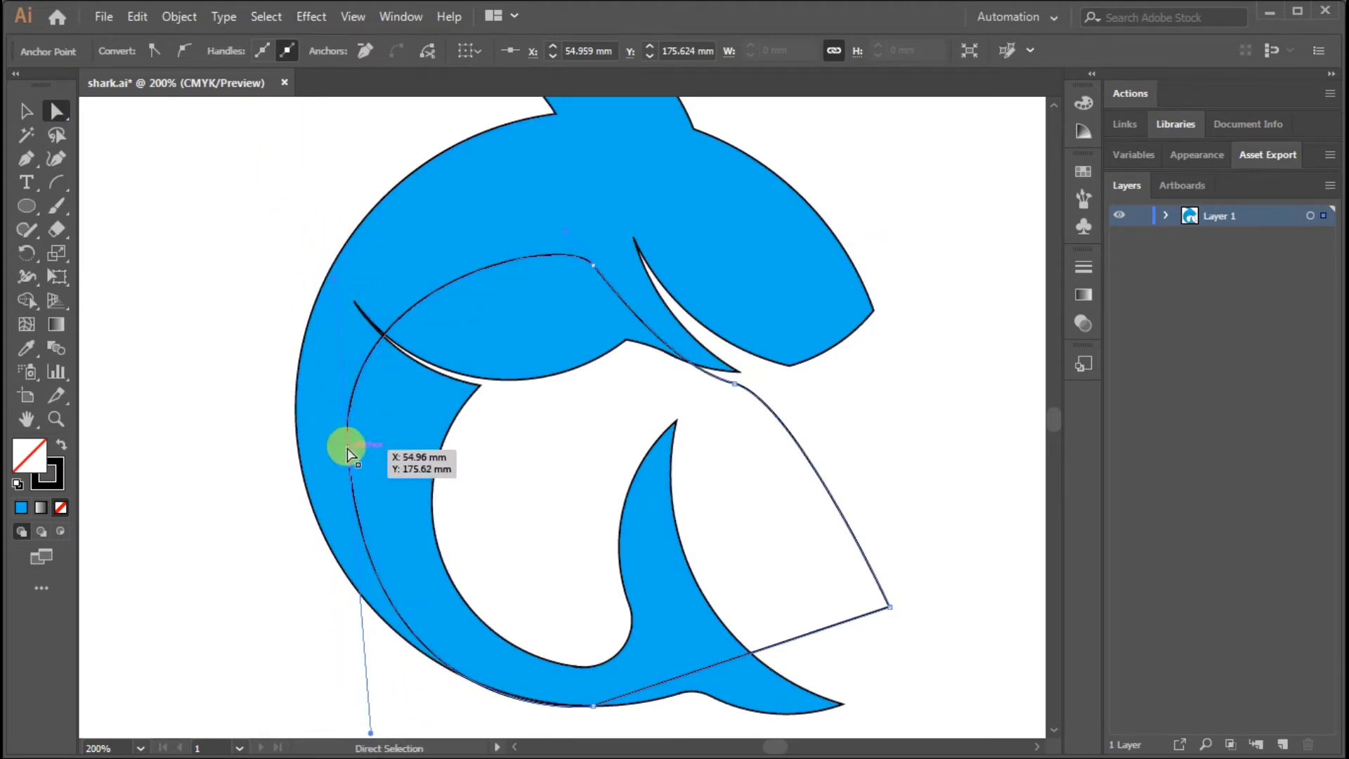
drag(348, 450, 363, 412)
drag(347, 248, 379, 281)
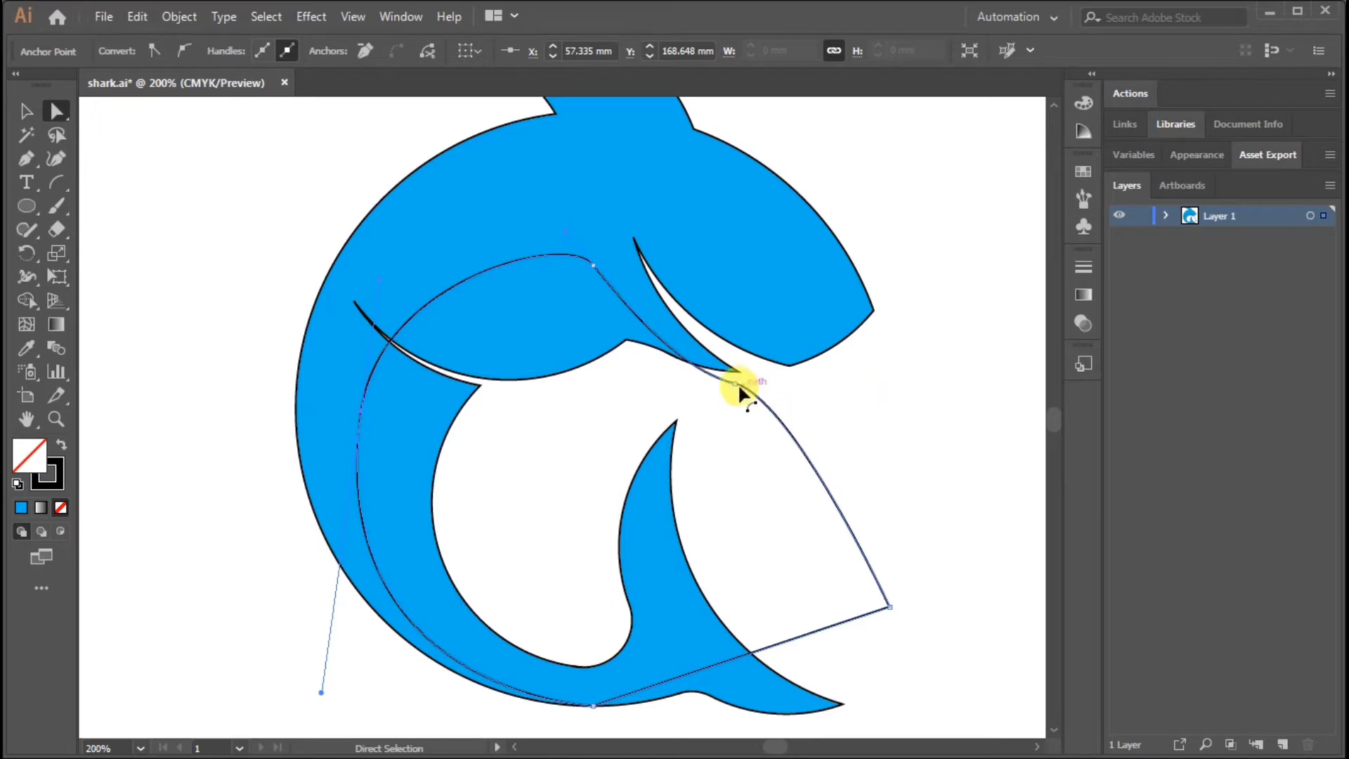
Snap the shading path's anchor to the pointed fin tip and adjust its handle so the curve stays inside the fin
drag(738, 385, 625, 351)
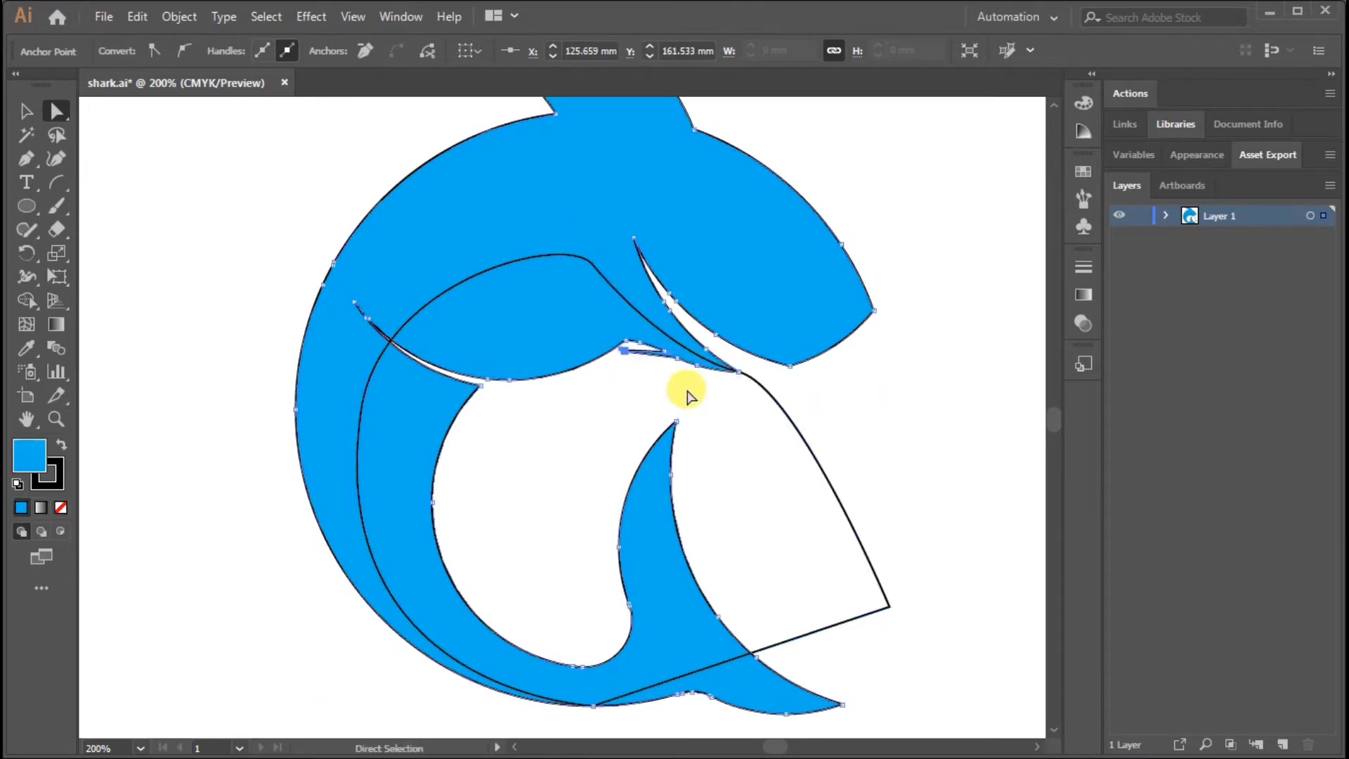
click(736, 414)
click(738, 374)
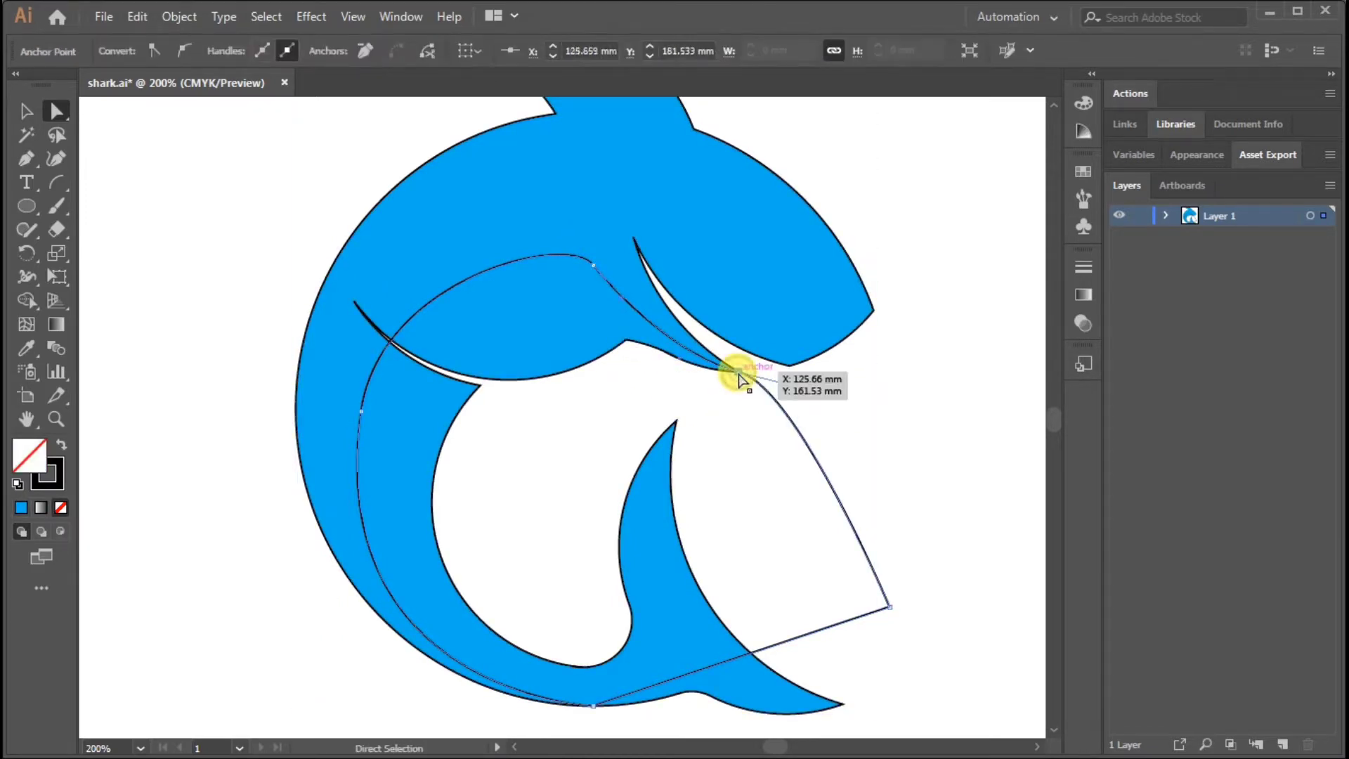
drag(628, 309, 631, 340)
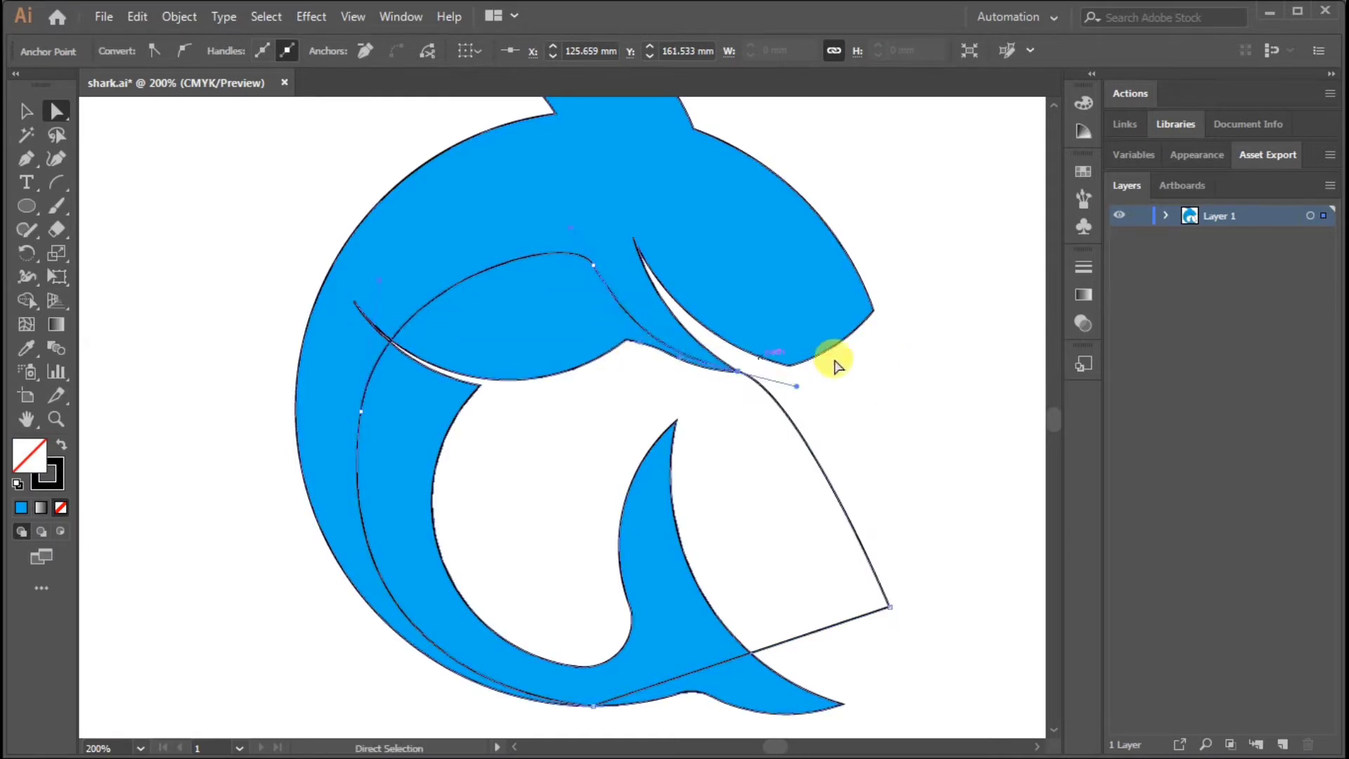
click(883, 359)
drag(853, 304, 828, 382)
Combine the shading path's regions outside the body with Shape Builder and delete the combined piece
click(27, 112)
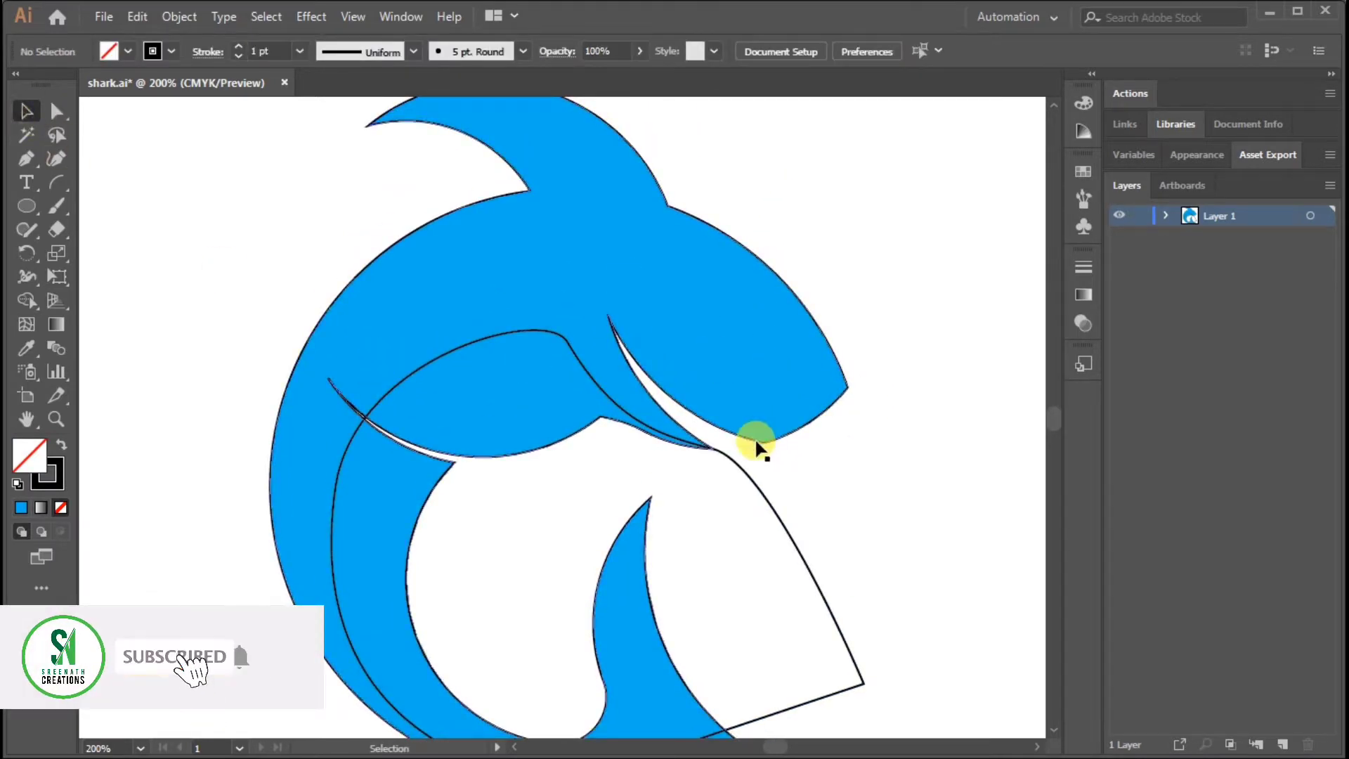
click(828, 367)
shift+click(331, 380)
key(shift+m)
drag(444, 524, 537, 550)
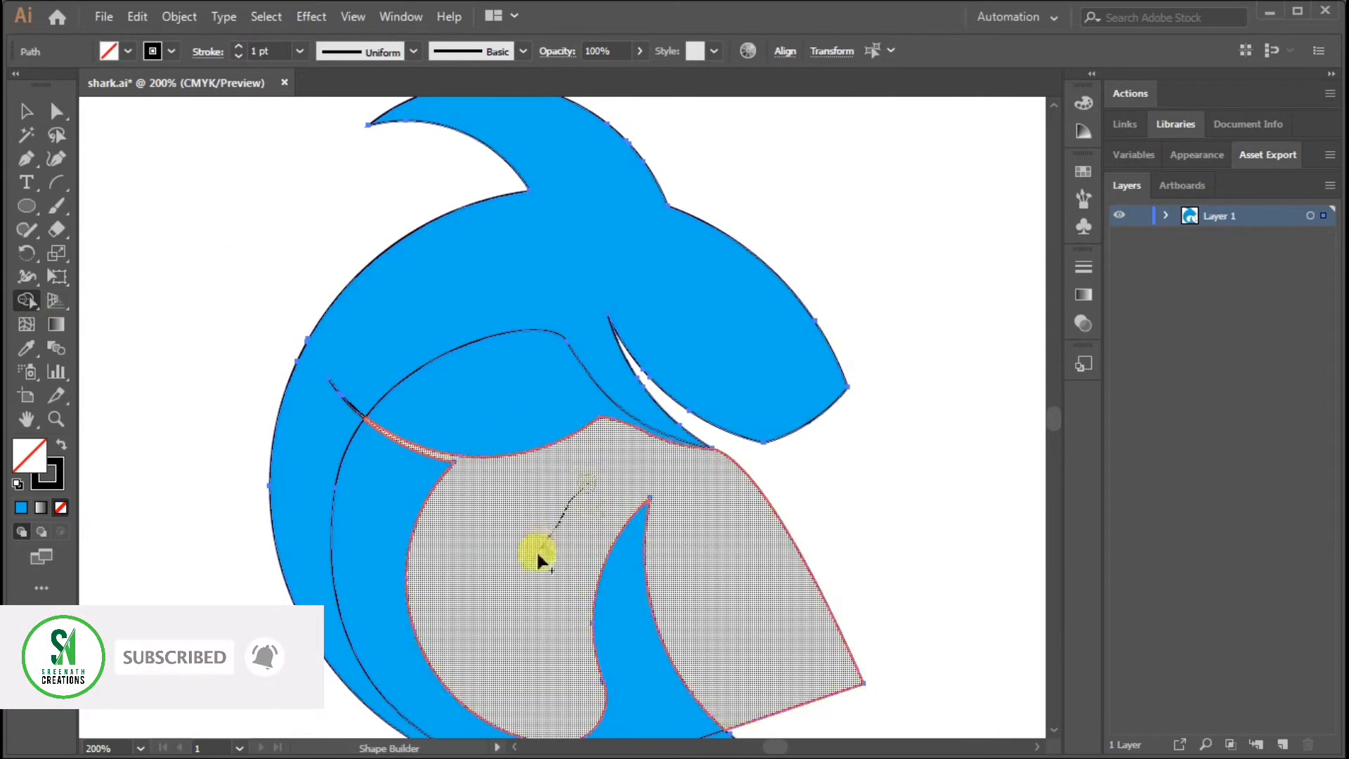
click(27, 111)
click(957, 276)
click(786, 534)
key(Delete)
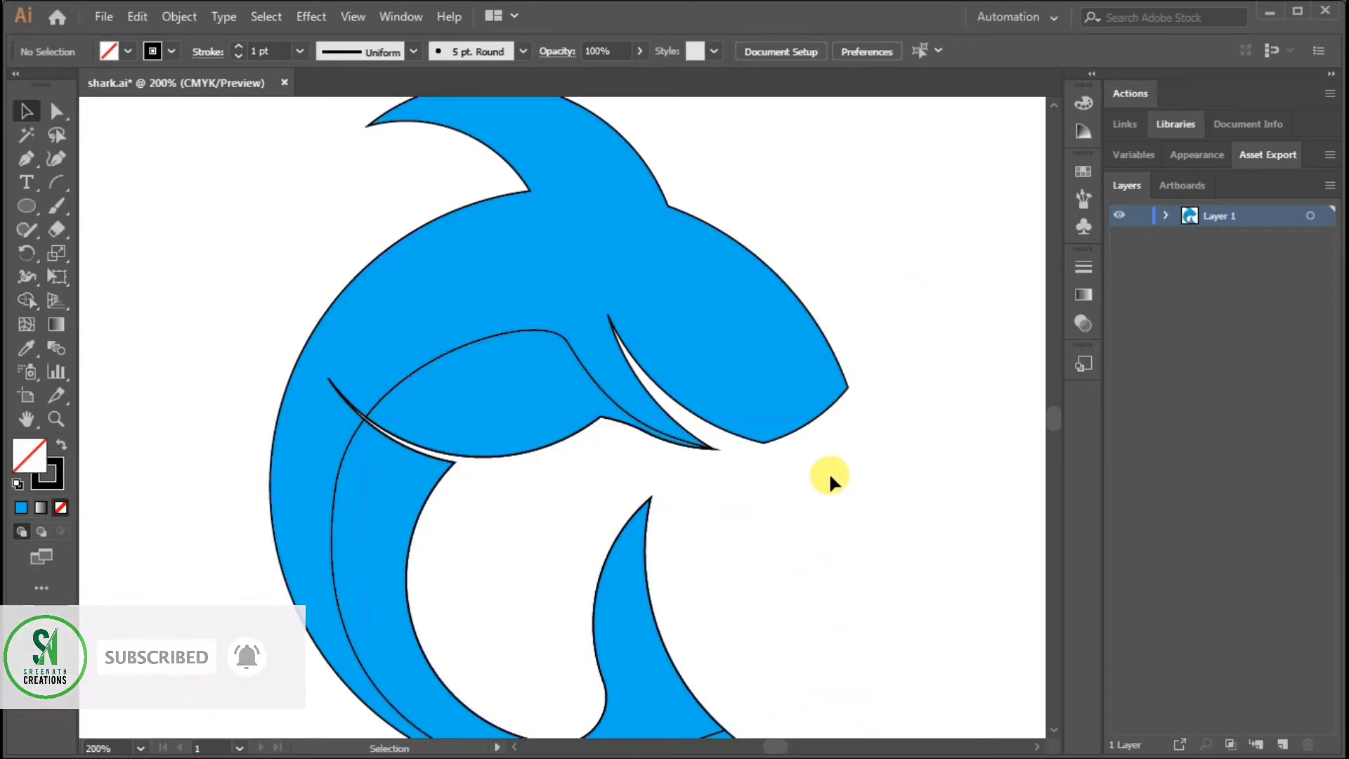
Fill the belly, inner body and tail shading regions with darker blue
click(429, 367)
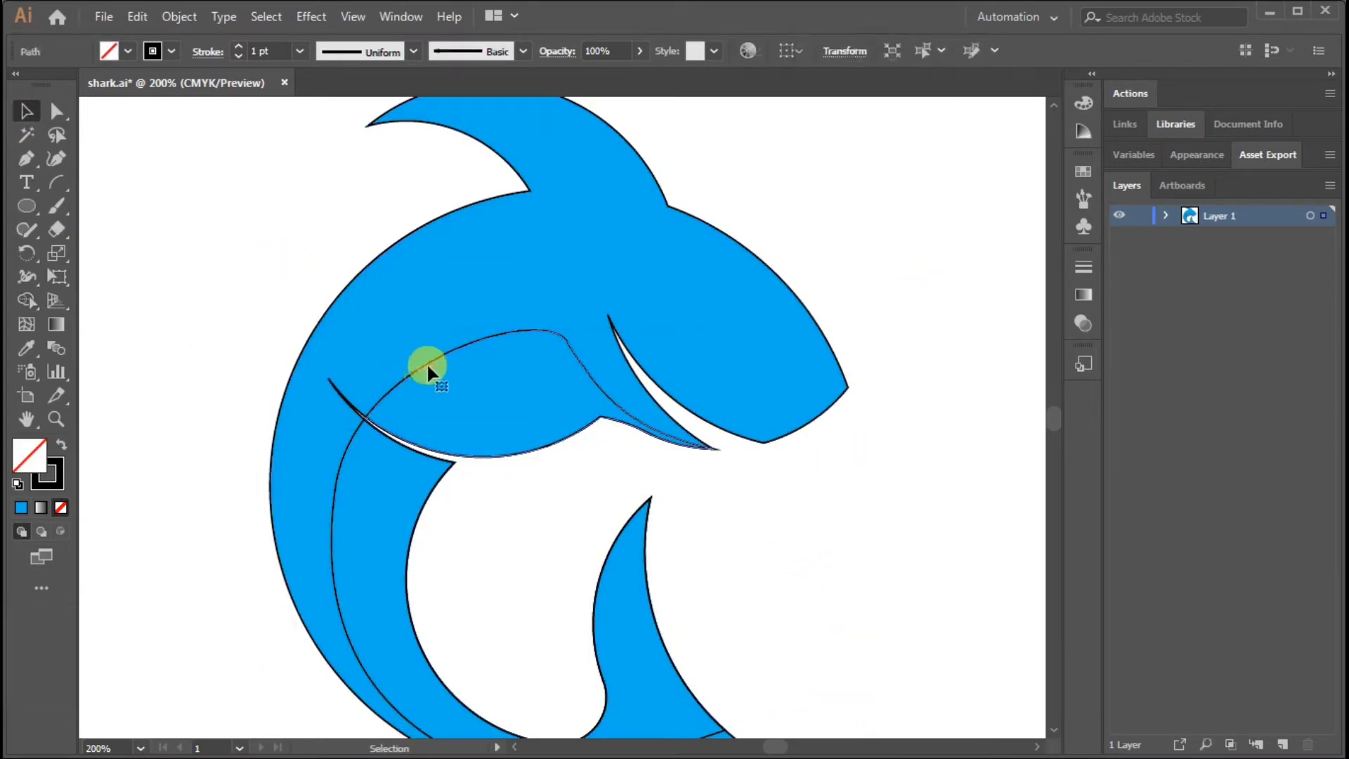
click(227, 279)
drag(395, 387, 491, 372)
key(ctrl+z)
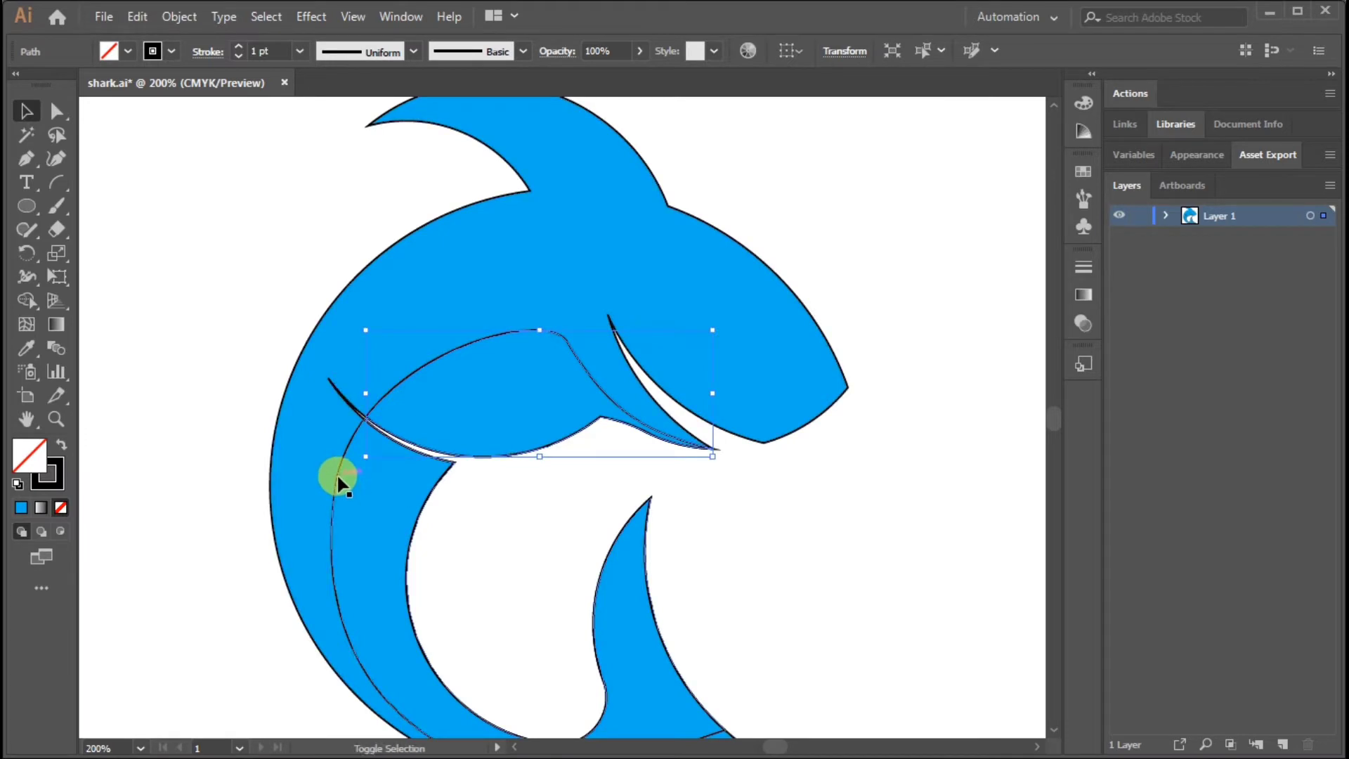
click(127, 50)
click(198, 127)
click(885, 222)
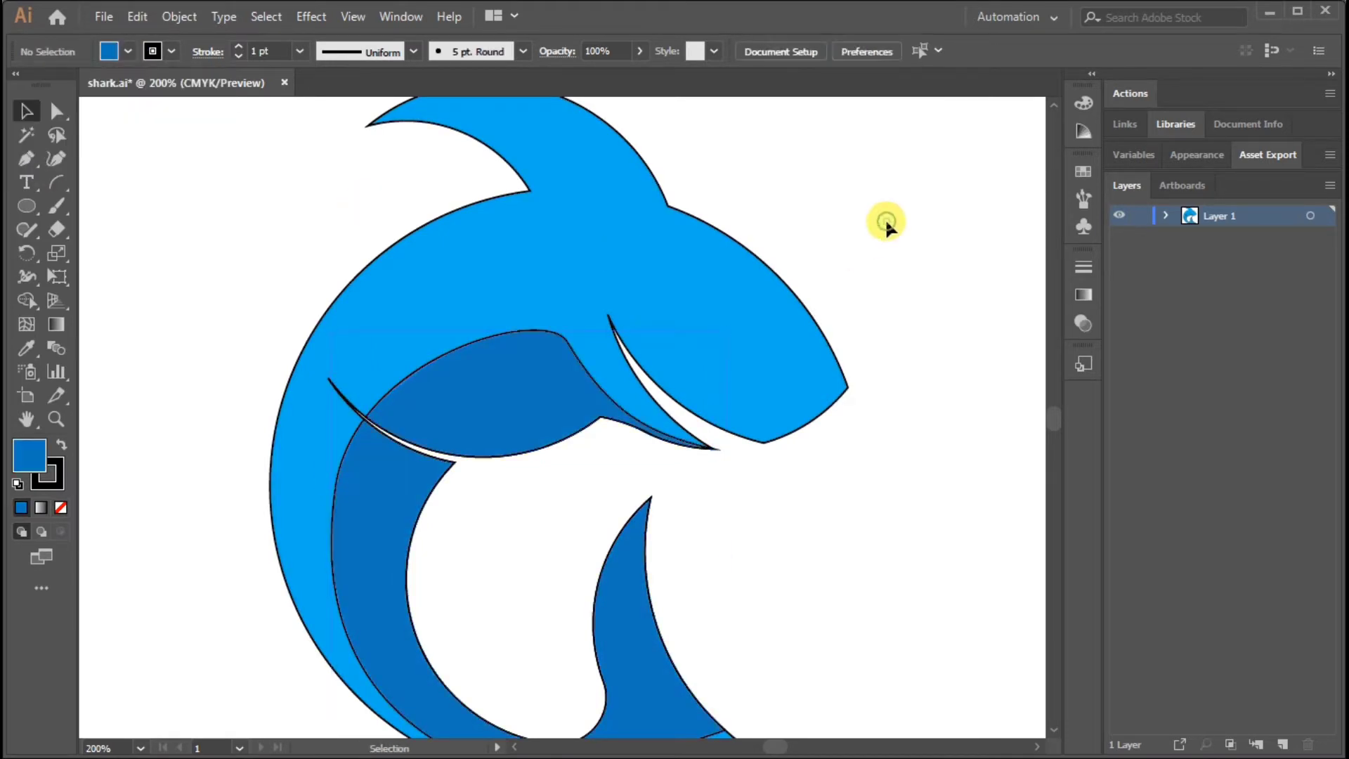
Draw a closed, curved fin-shaped path over the dark belly region with the Pen tool, starting at the sharp tip of the side slit
key(p)
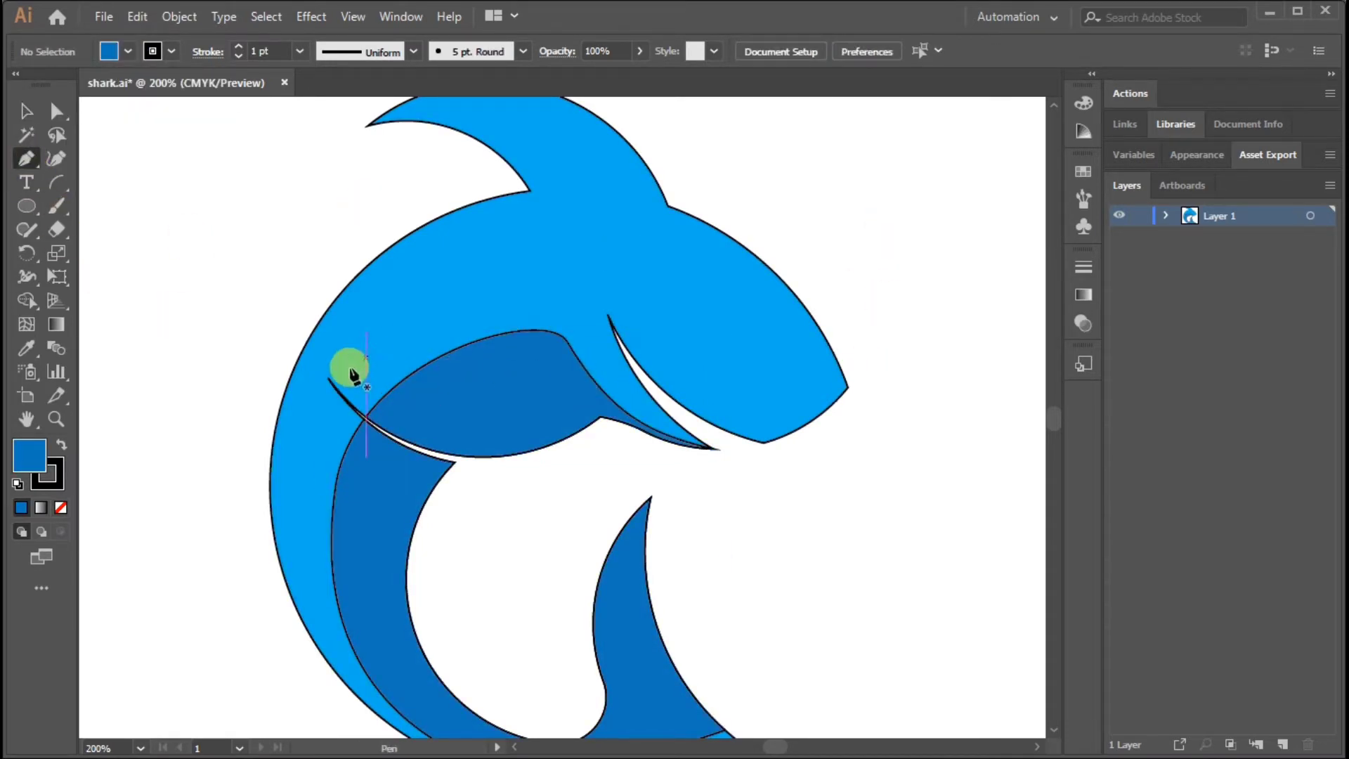
click(328, 379)
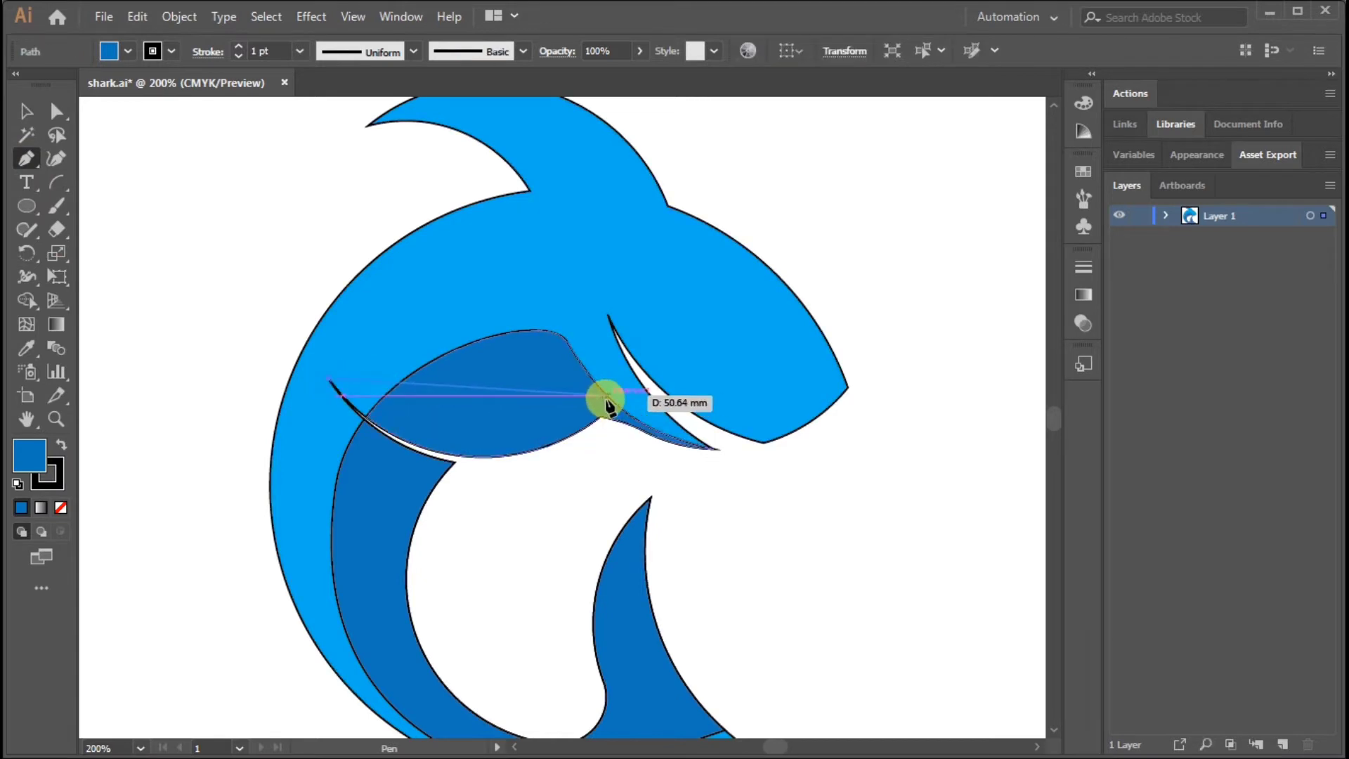
drag(586, 406, 484, 323)
click(516, 358)
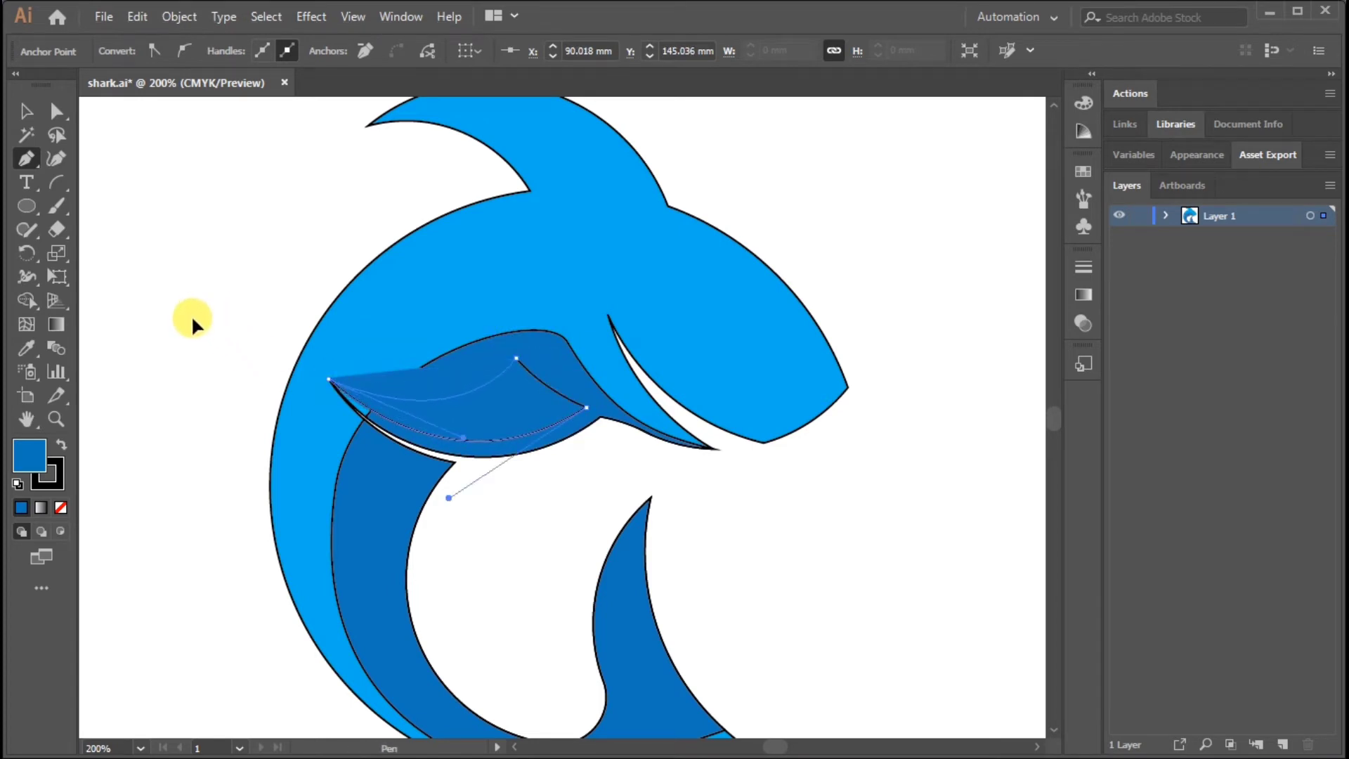
click(460, 392)
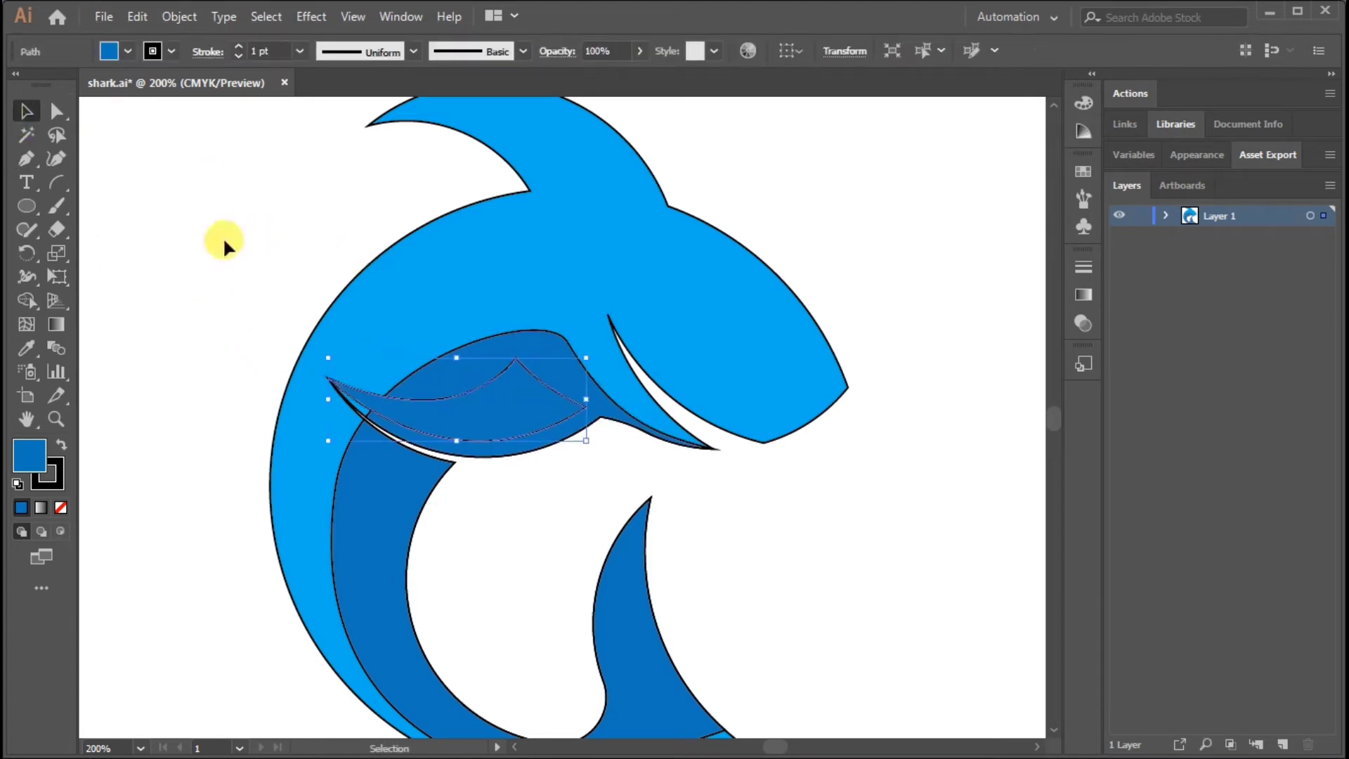
Fill the new fin shape on the belly with the body's bright blue and deselect it
click(127, 50)
click(111, 84)
click(921, 297)
scroll(626, 450, down, 5)
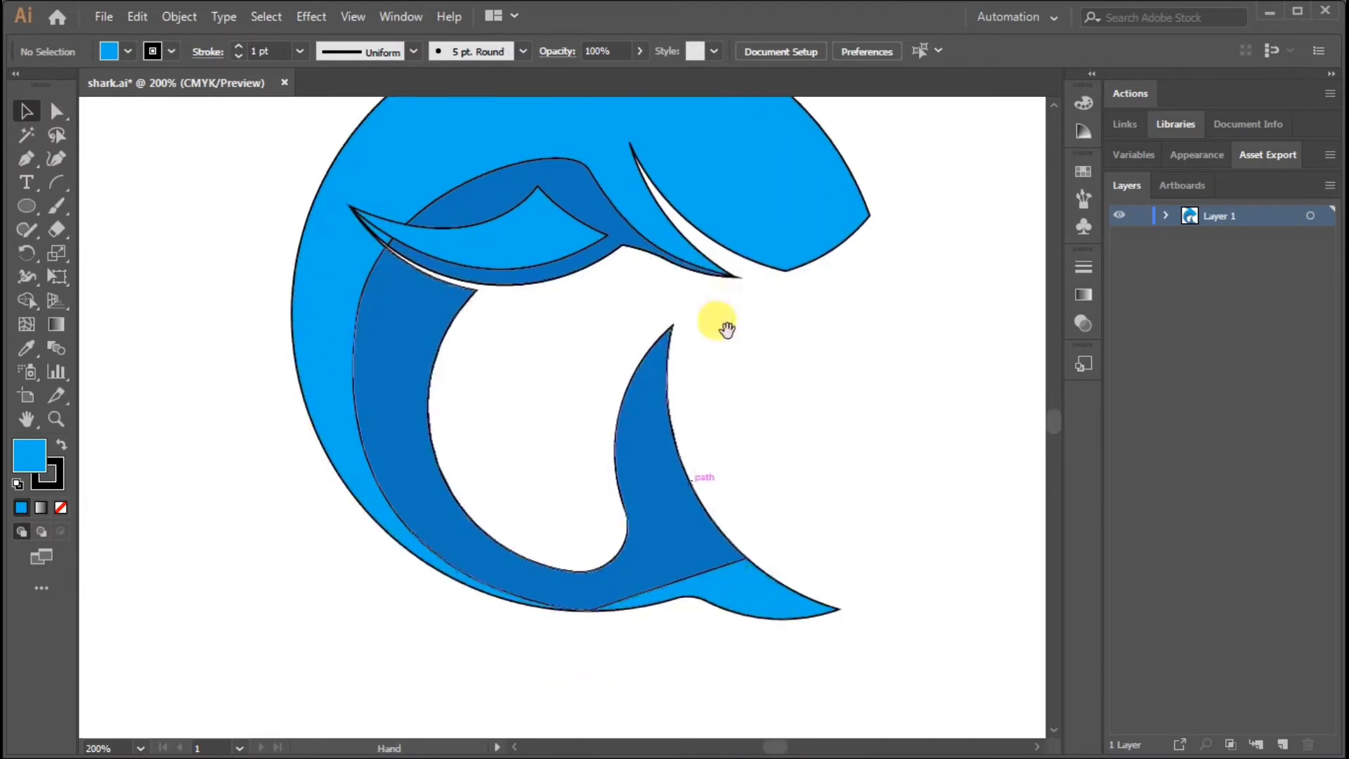
click(711, 602)
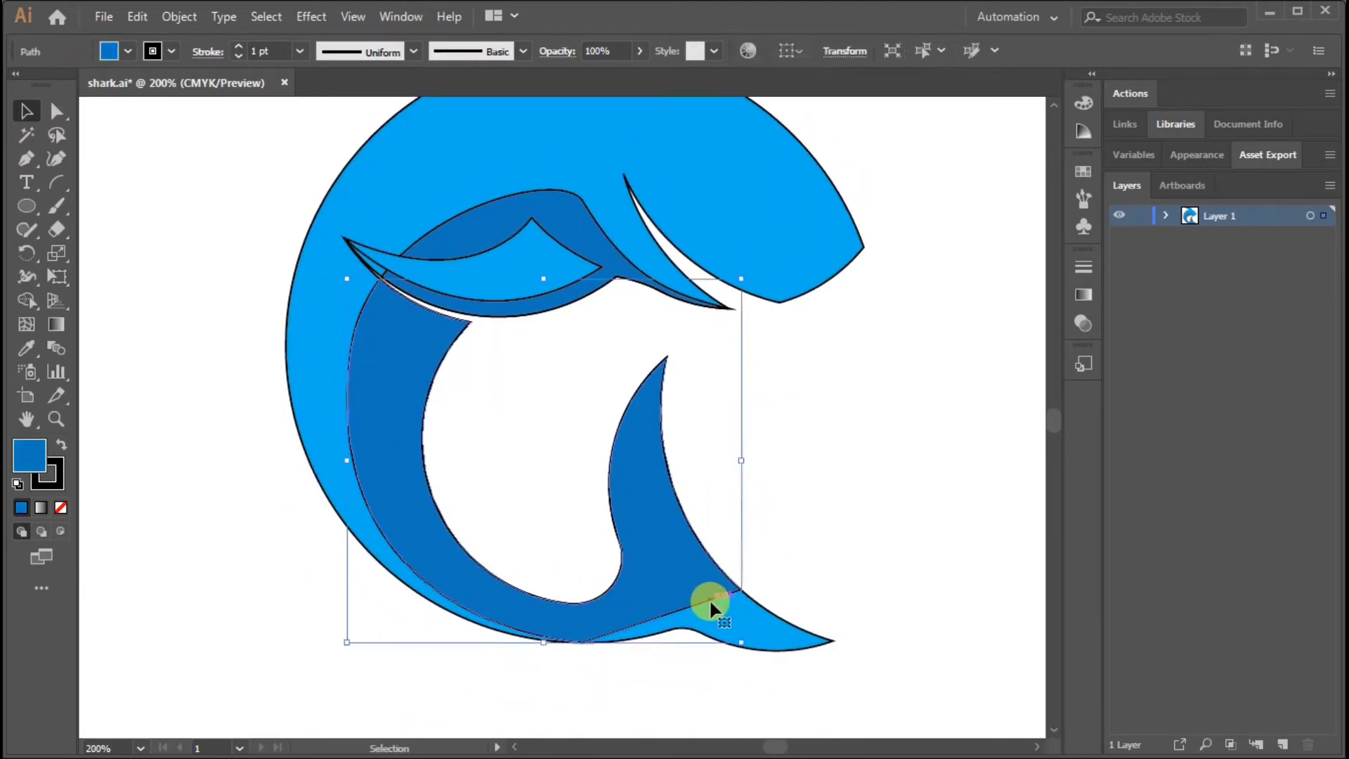
click(27, 160)
drag(760, 536, 690, 372)
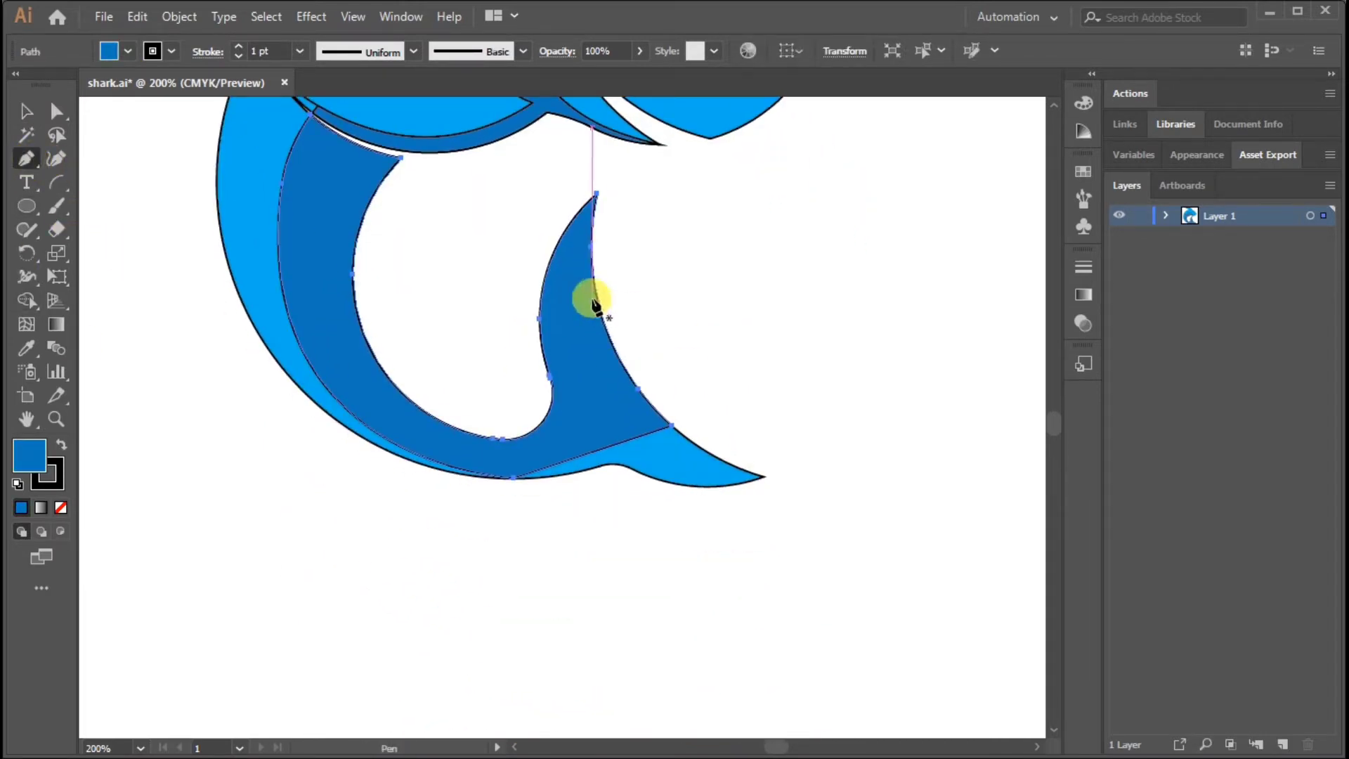
click(594, 288)
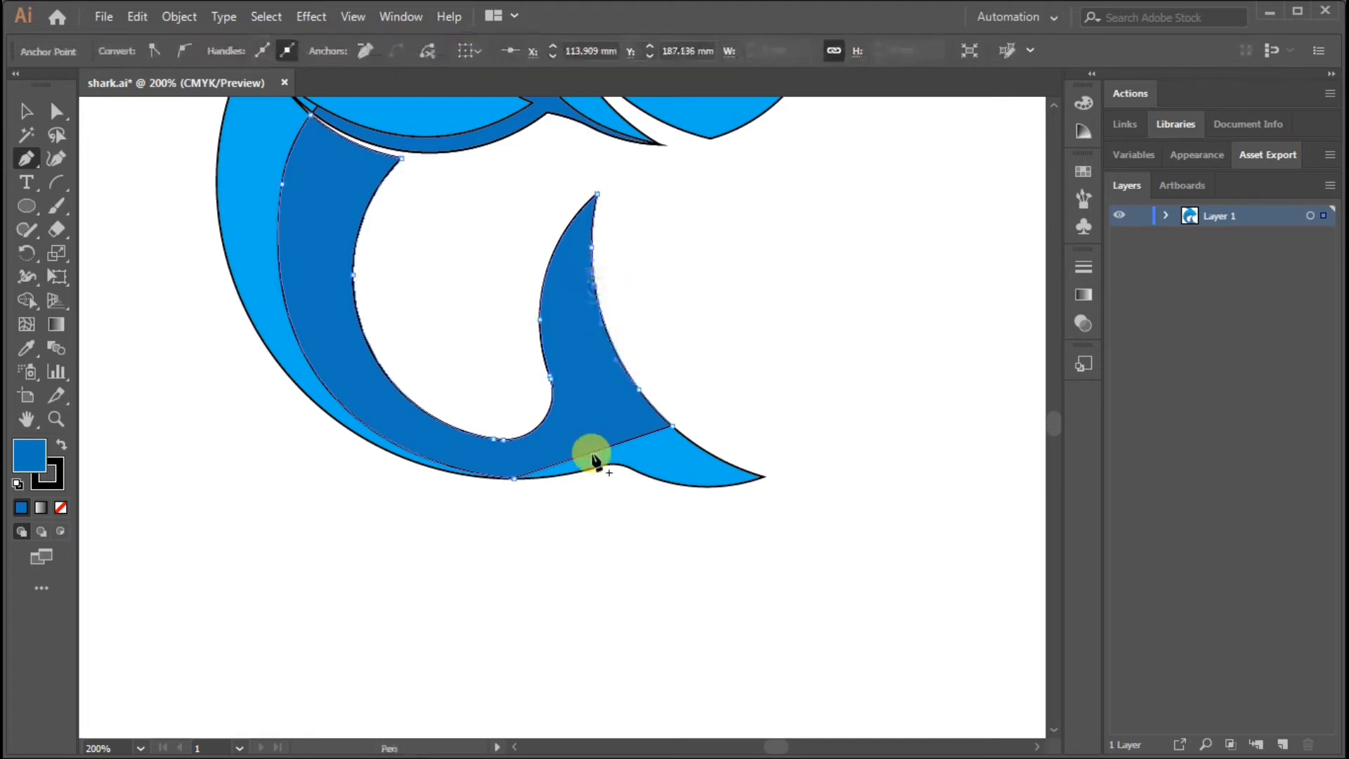
click(592, 264)
drag(505, 490, 475, 504)
key(ctrl+z)
Draw a closed path that curves from the upper tail lobe's outer edge to below the tail base and encloses the lower lobe
click(598, 257)
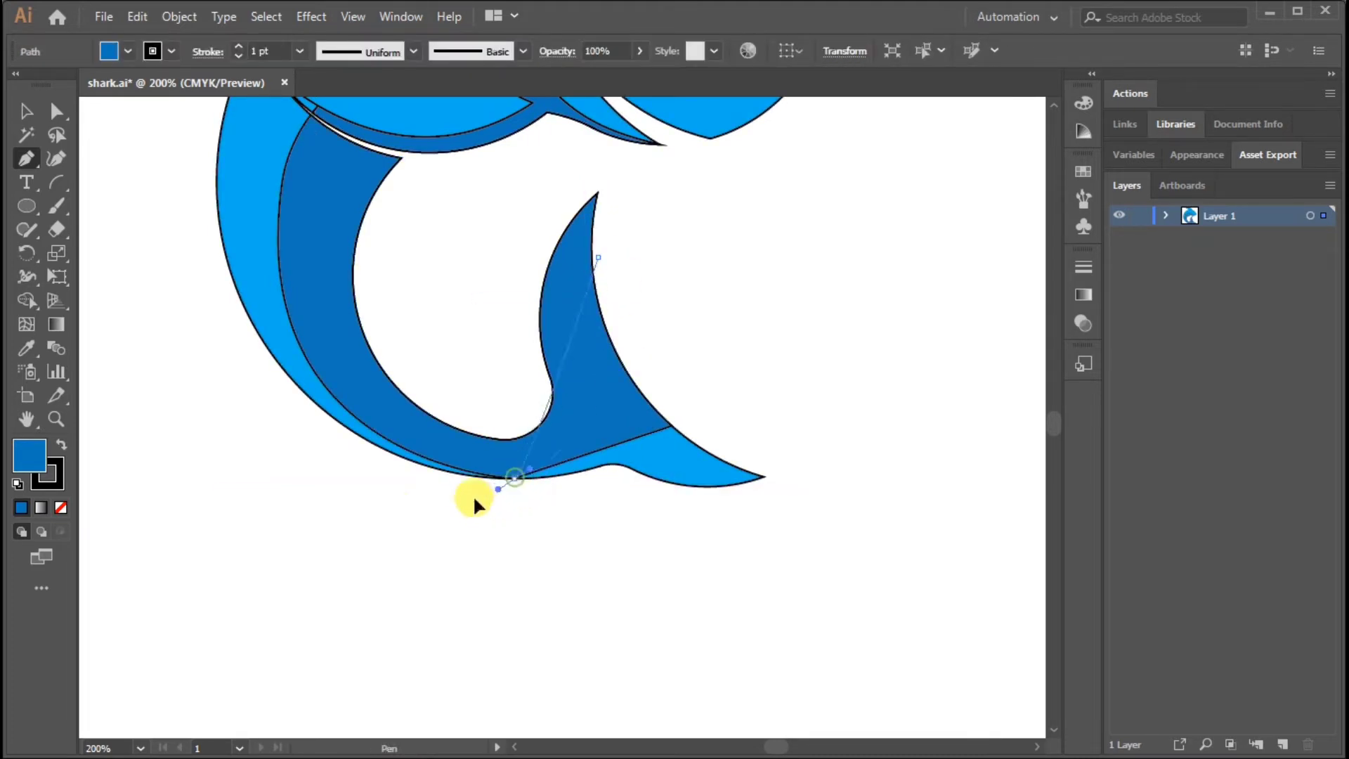
drag(368, 512, 370, 512)
key(ctrl+z)
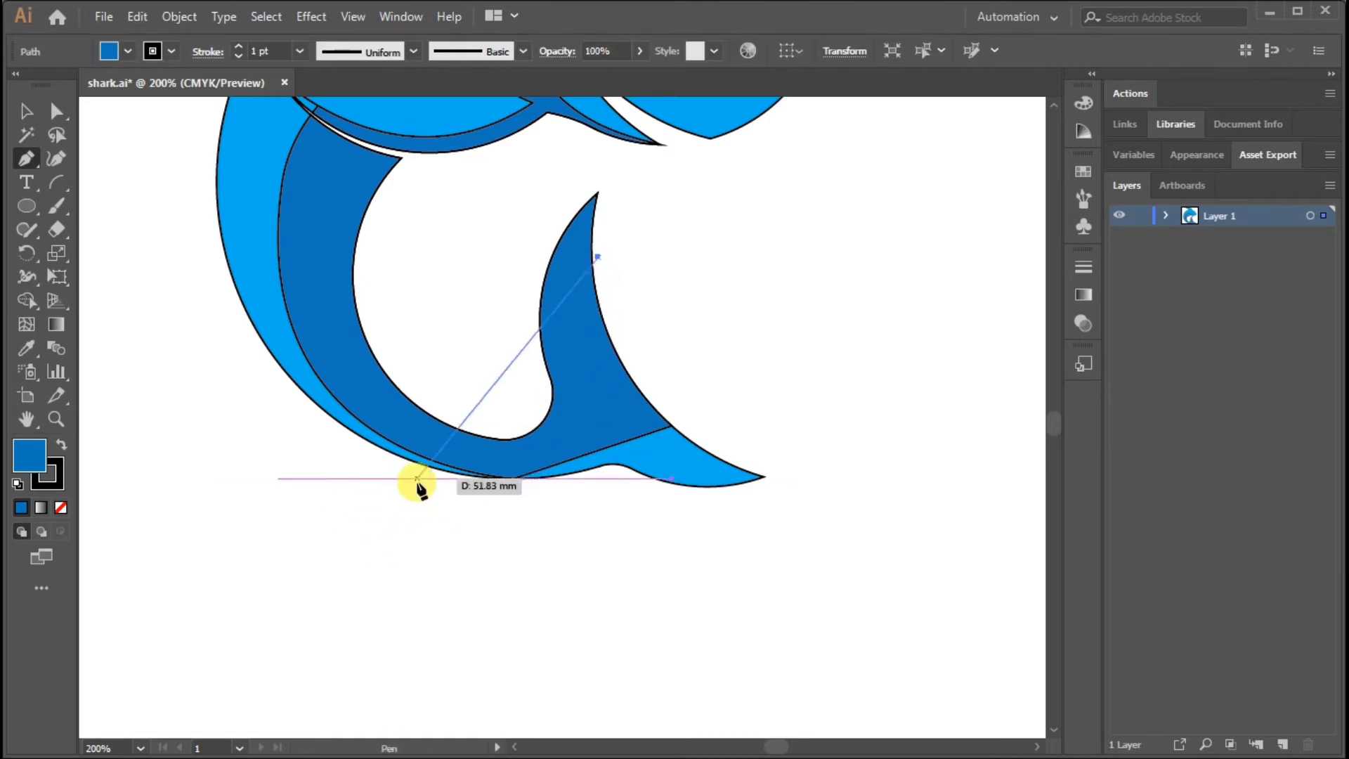
drag(291, 555, 283, 557)
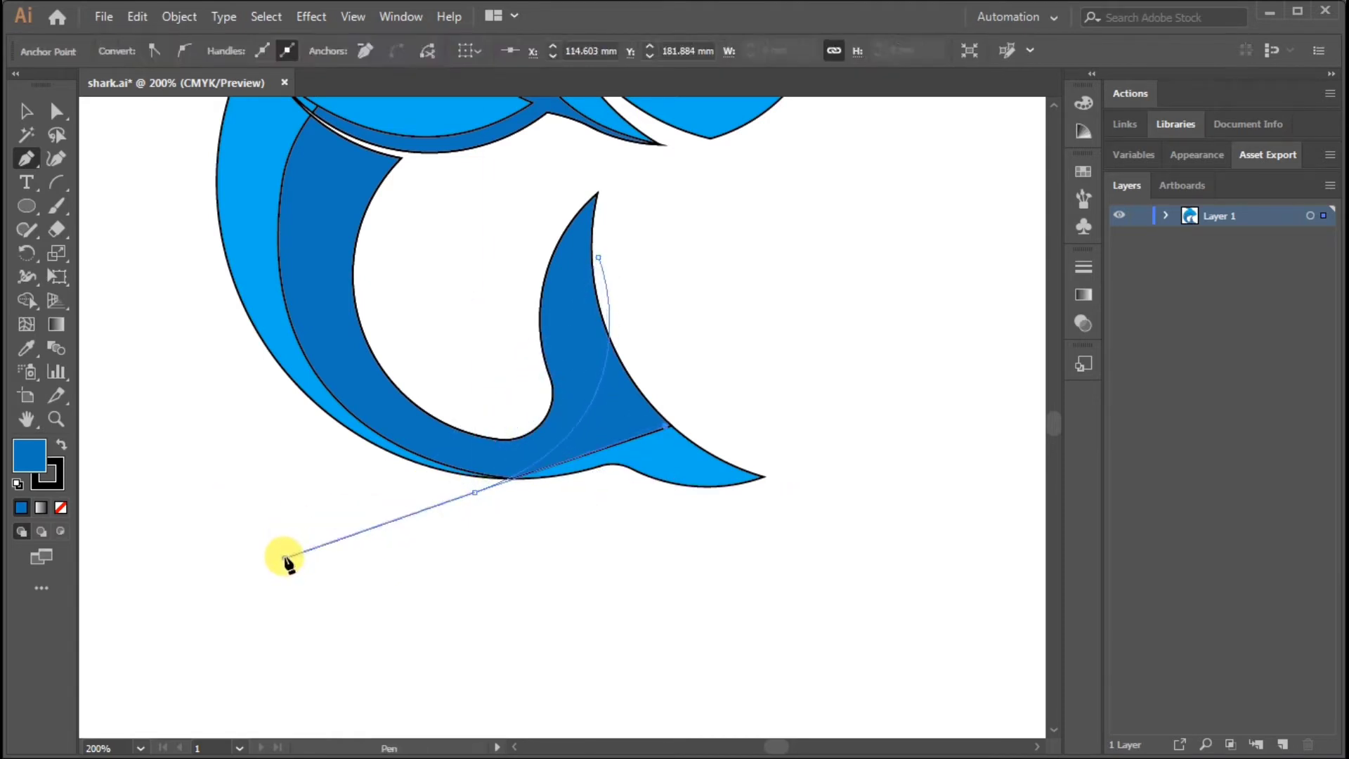
drag(779, 668, 950, 475)
click(848, 347)
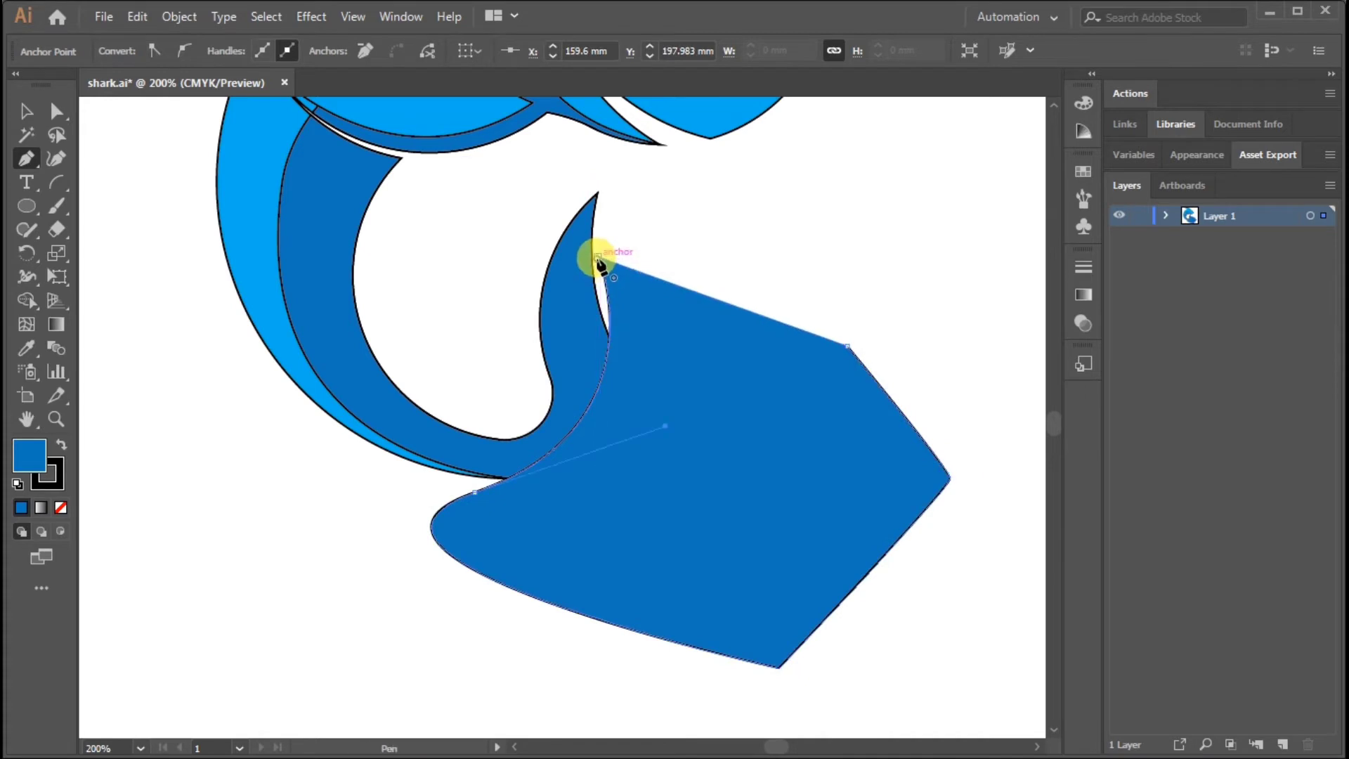
click(25, 115)
click(139, 195)
Move the tail path's top anchor onto the lobe's outer edge and adjust the direction handle to refine the dividing curve
click(612, 262)
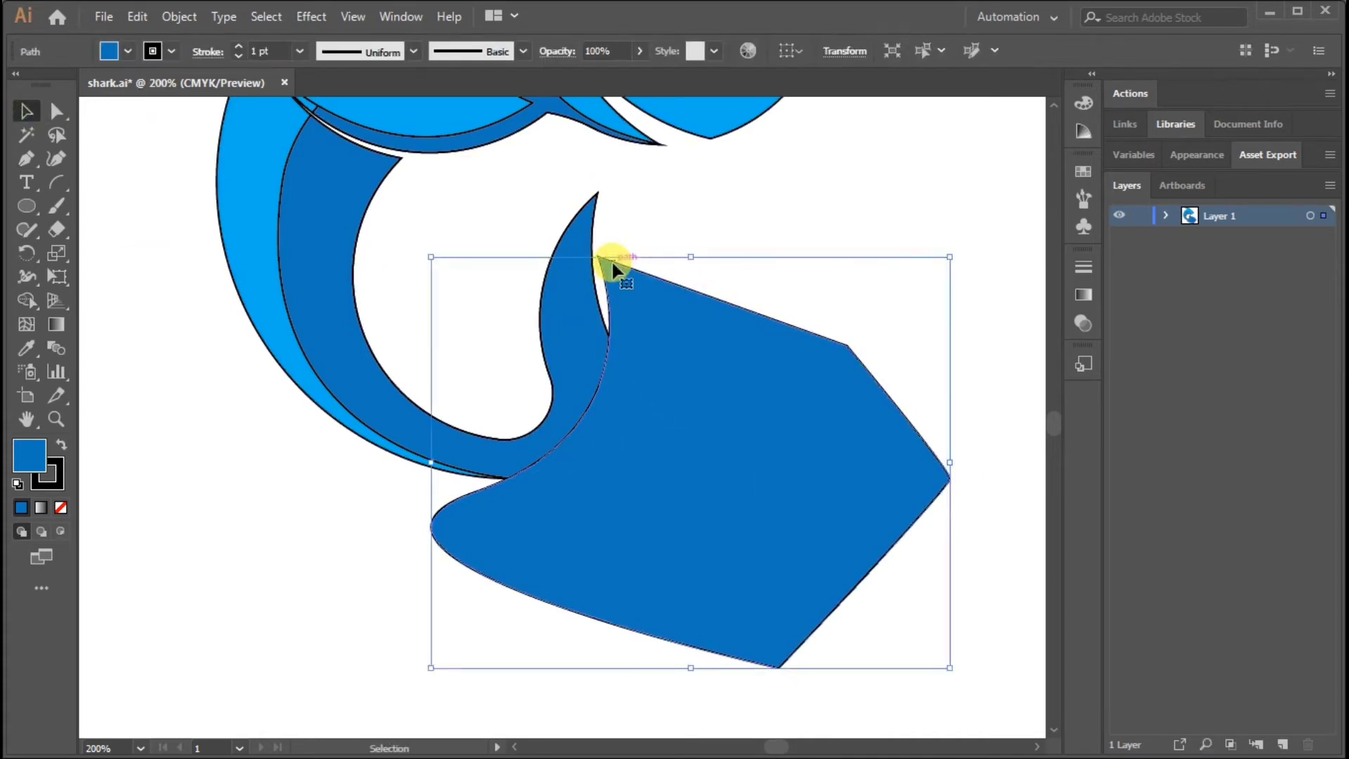
click(55, 118)
click(602, 261)
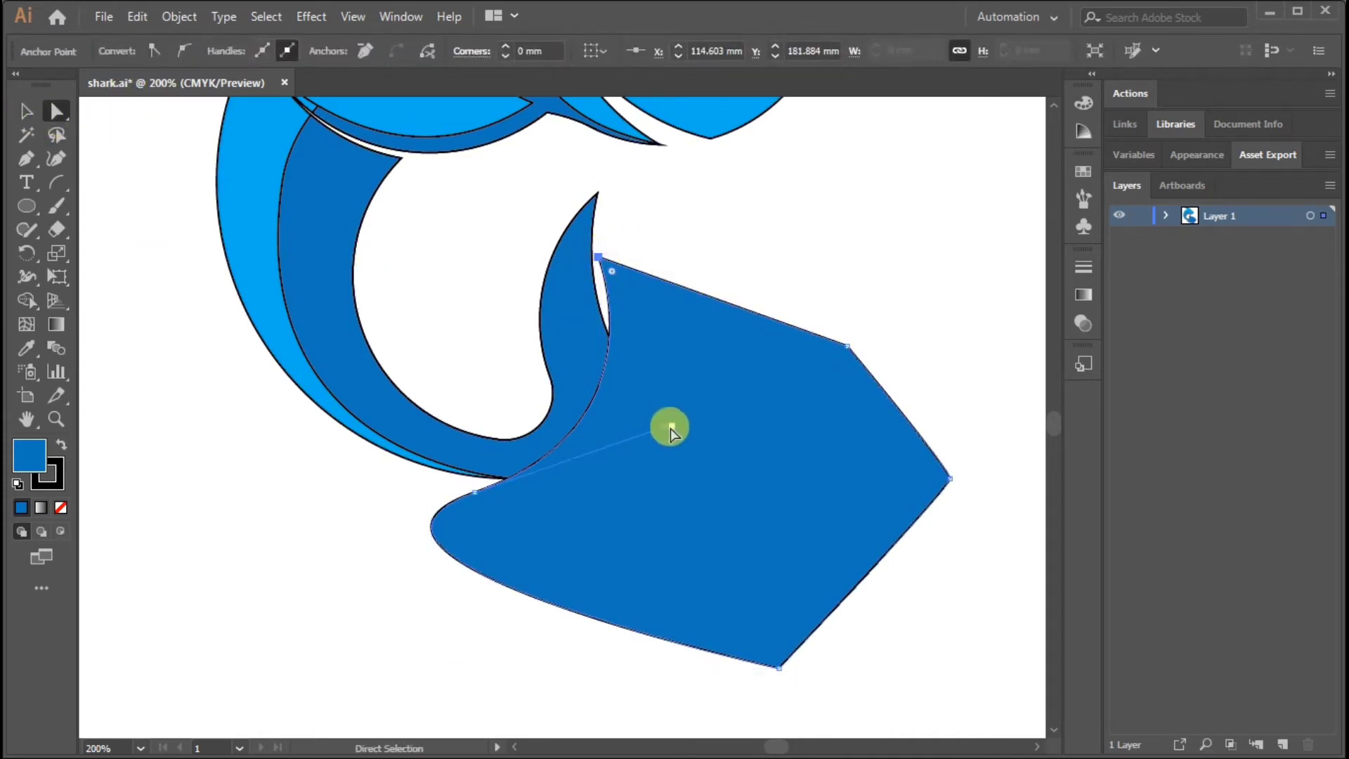
drag(623, 474, 655, 461)
drag(601, 259, 598, 302)
key(v)
click(327, 435)
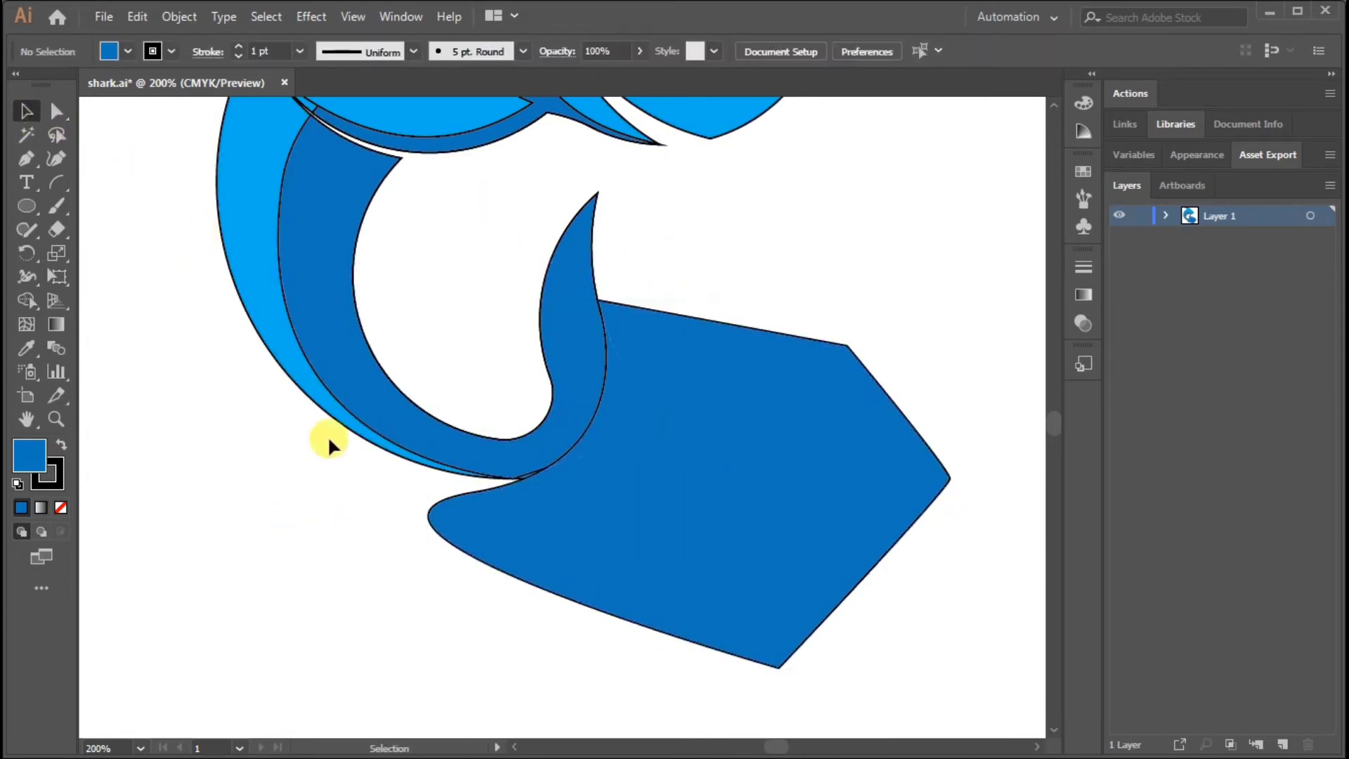
Split the tail path against the shark body with Shape Builder and delete the piece outside the tail
click(290, 367)
shift+click(888, 416)
key(shift+m)
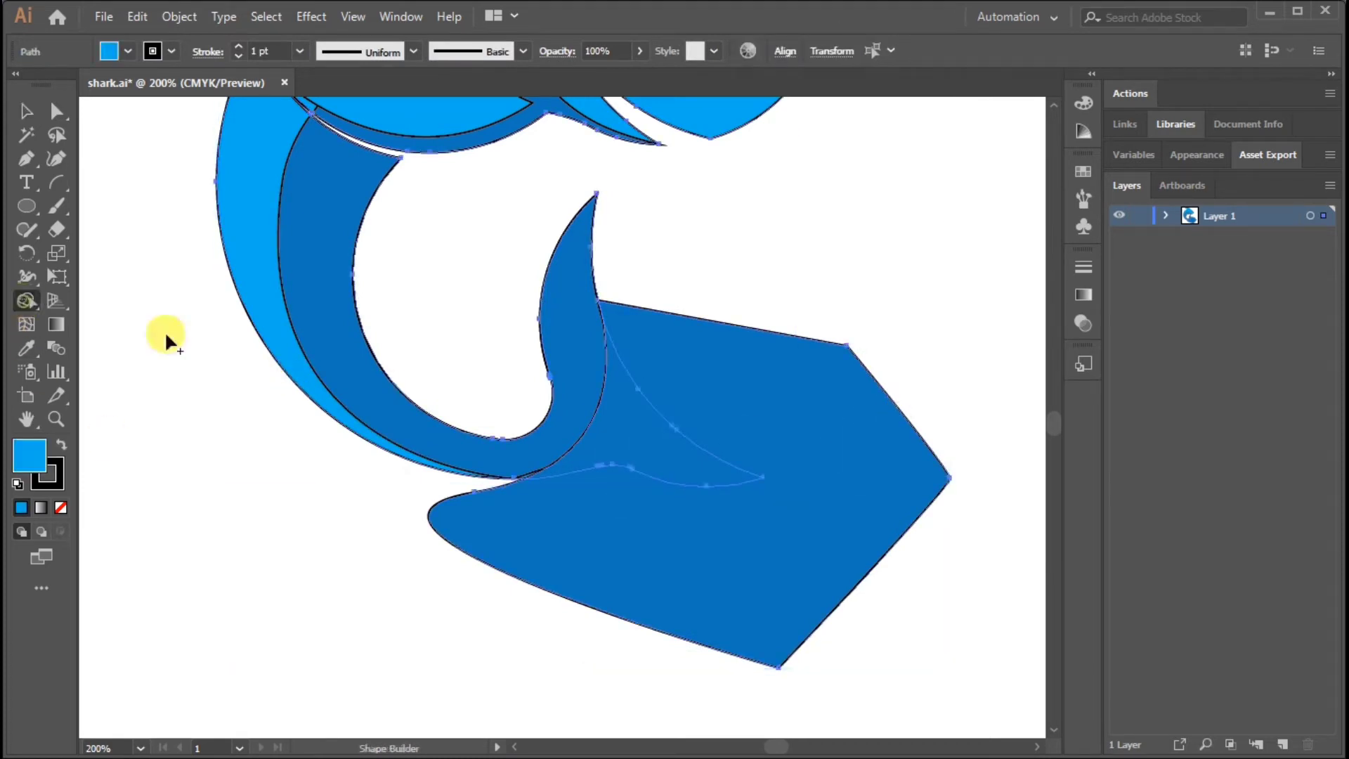
drag(757, 372, 907, 480)
key(v)
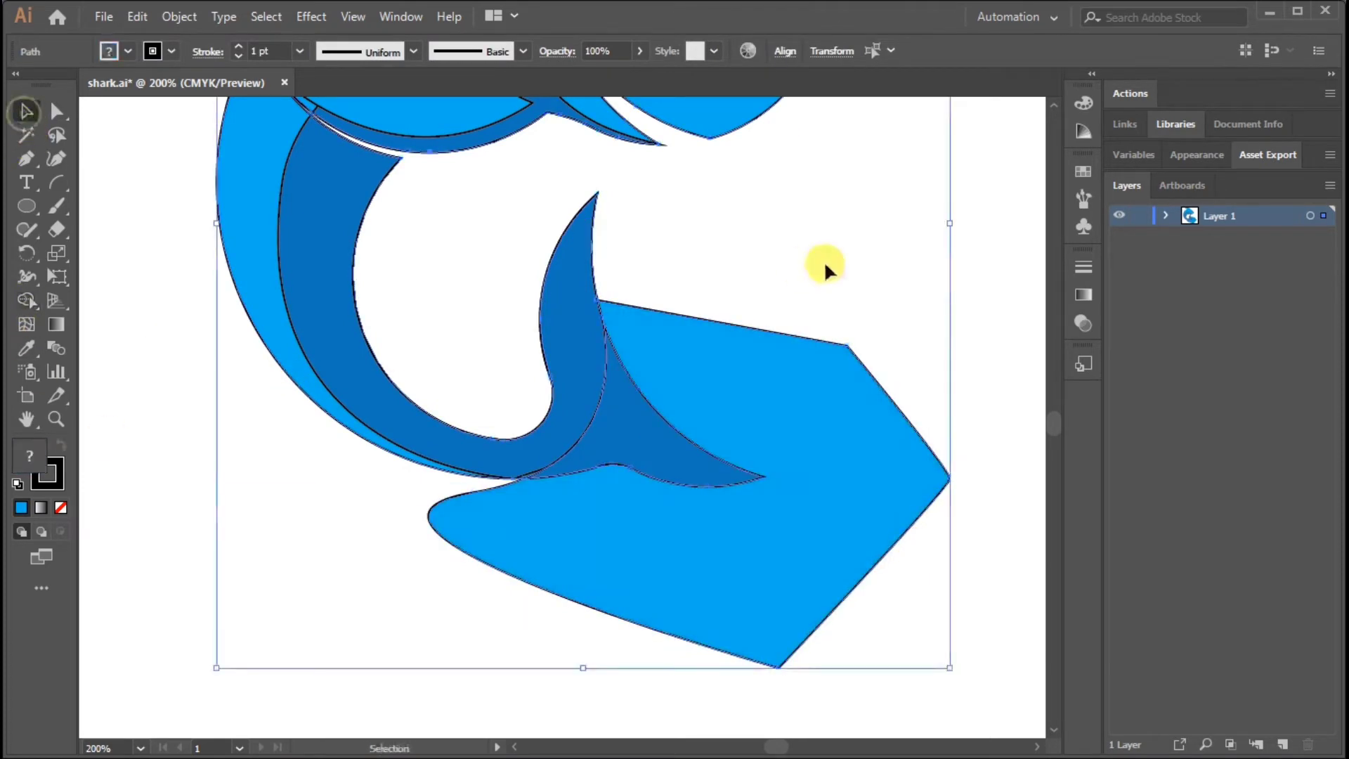
click(824, 260)
click(763, 336)
key(Delete)
Fill the lower tail lobe with the body's bright blue and deselect it
click(635, 399)
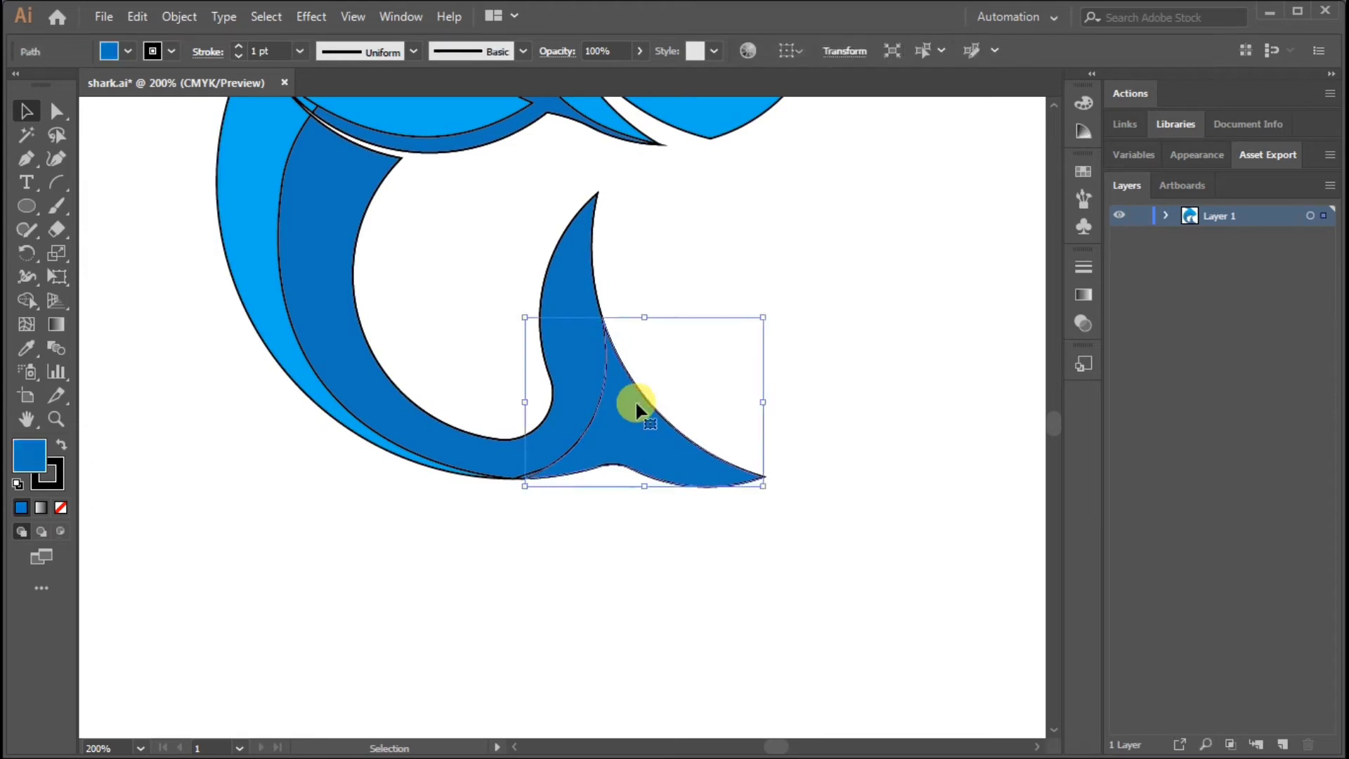
click(128, 50)
click(111, 85)
click(767, 288)
Pick up the tail's darker blue fill and start a curved Pen path from the back's outer edge to below the dorsal fin
drag(722, 325, 775, 501)
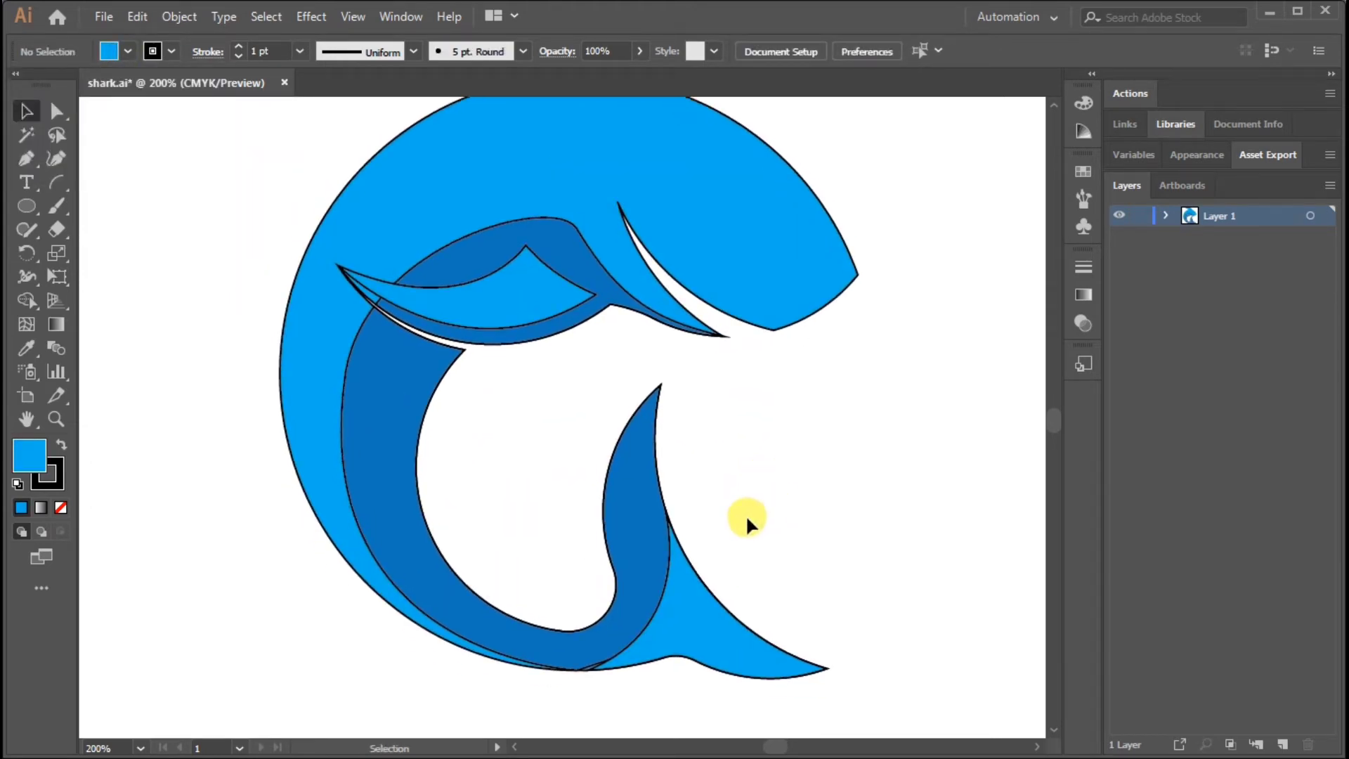
click(630, 480)
drag(847, 390, 891, 516)
click(777, 497)
click(30, 159)
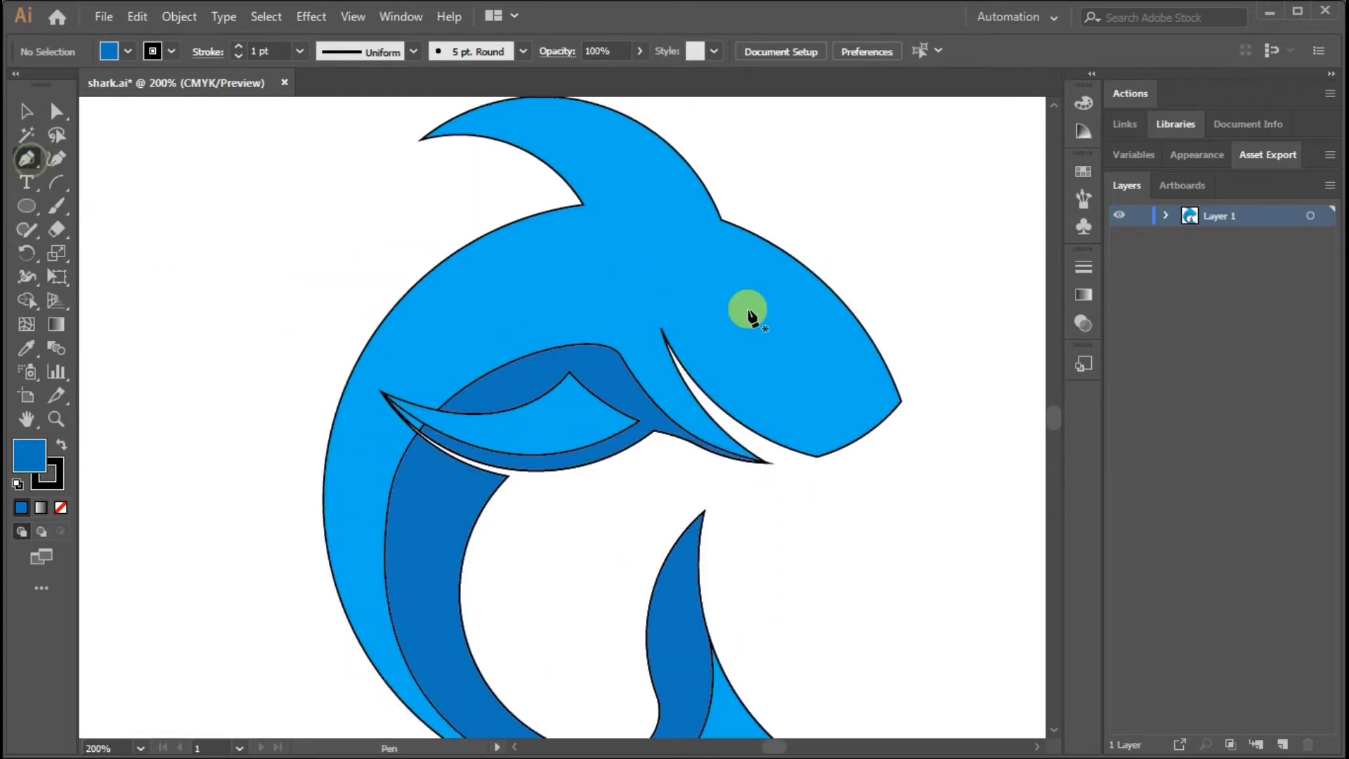
drag(662, 265, 576, 261)
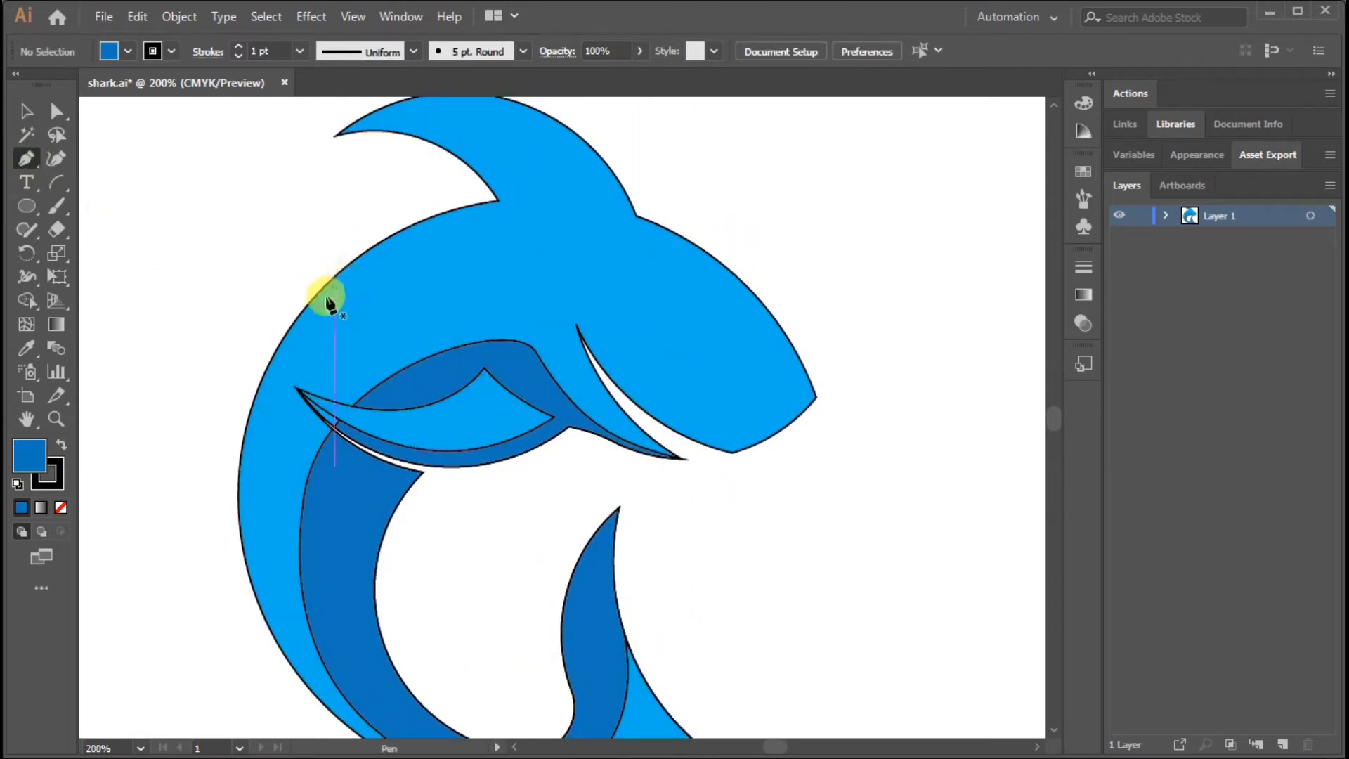
drag(286, 331, 585, 249)
drag(798, 275, 806, 277)
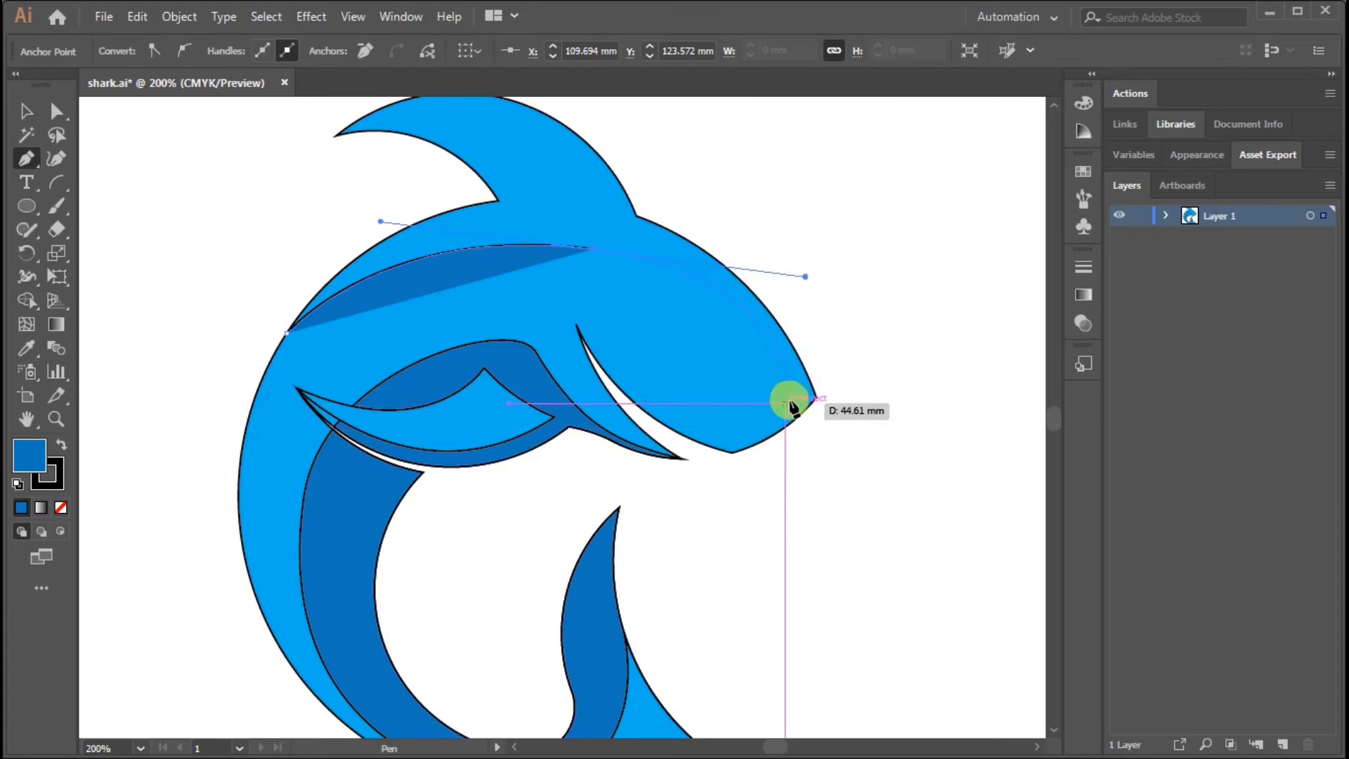
click(791, 397)
drag(697, 420, 628, 397)
key(ctrl+z)
key(ctrl+z)
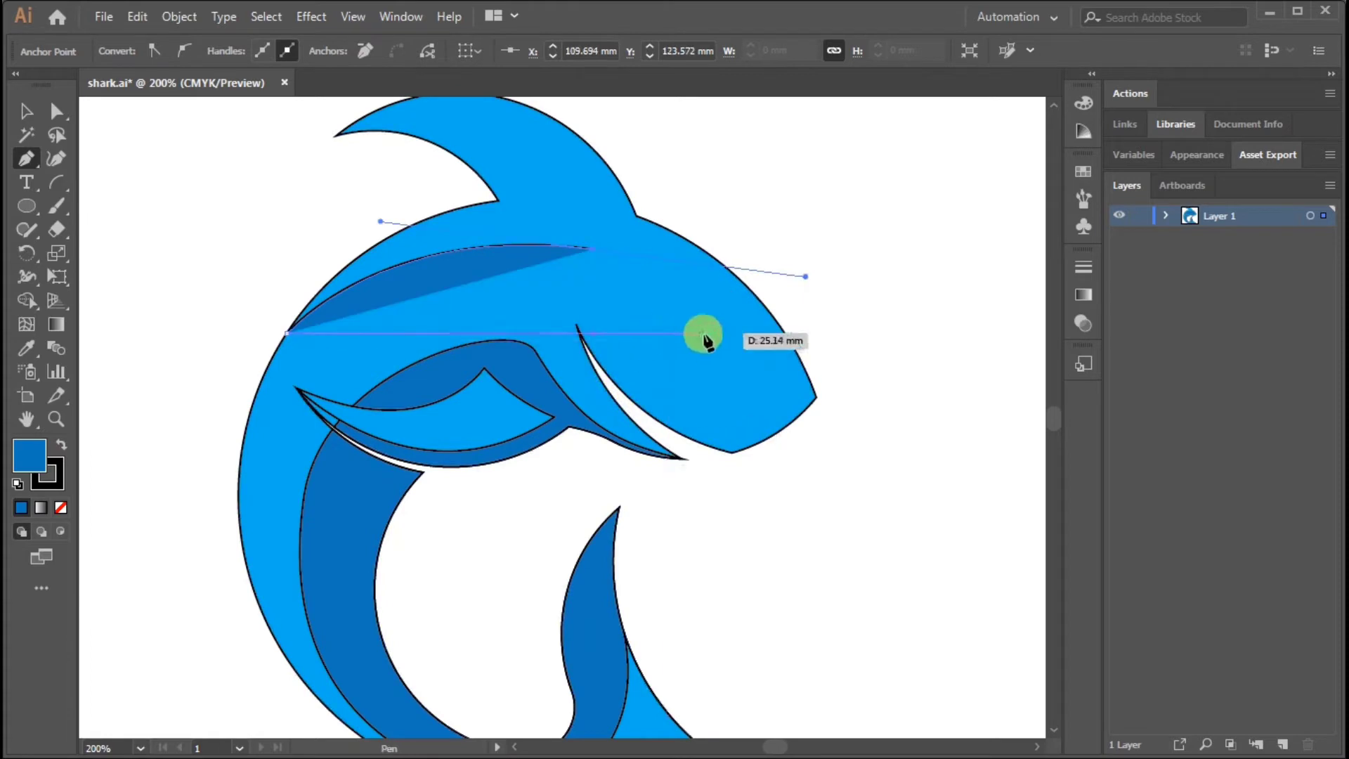
Continue the back path over the head to the snout tip and close it with points outside the dorsal fin and back
drag(692, 288, 697, 323)
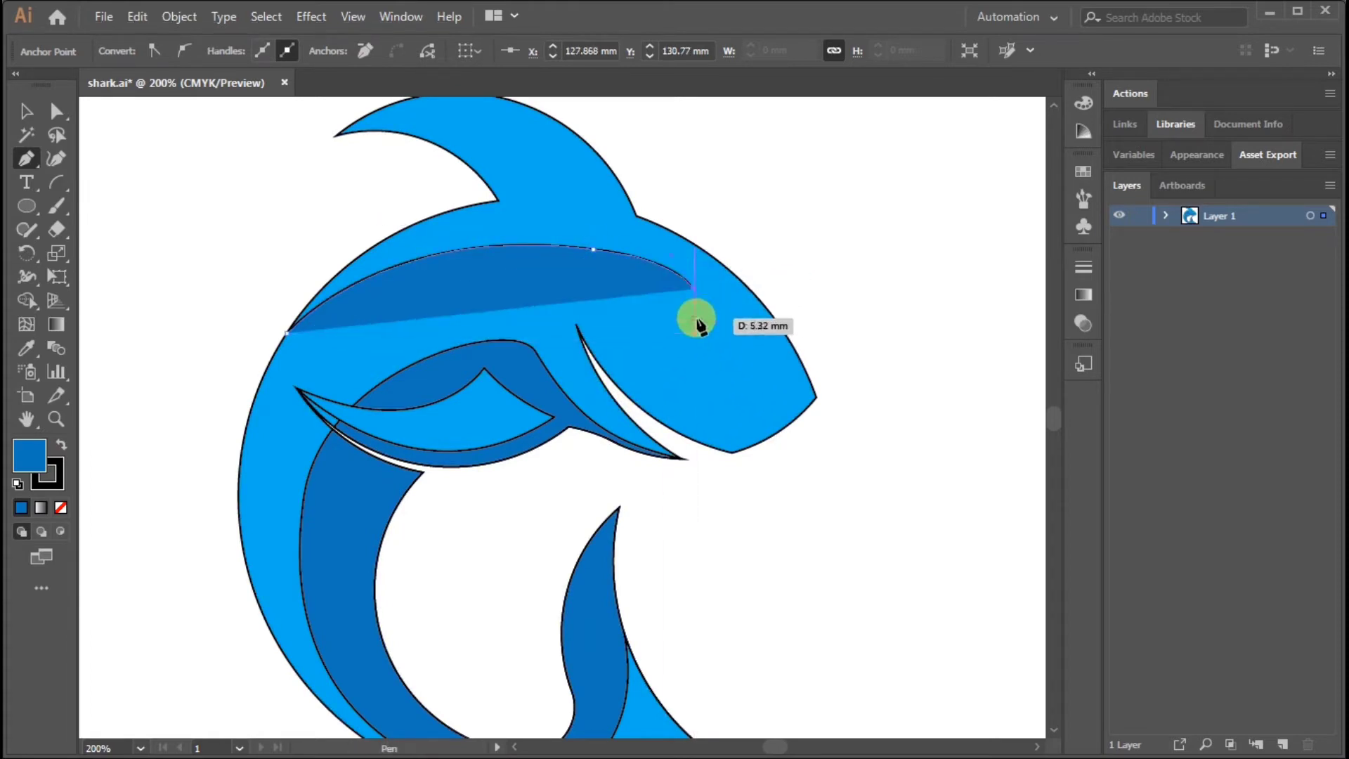
drag(817, 397, 883, 407)
click(909, 333)
drag(759, 229, 840, 435)
click(767, 238)
click(492, 172)
click(378, 213)
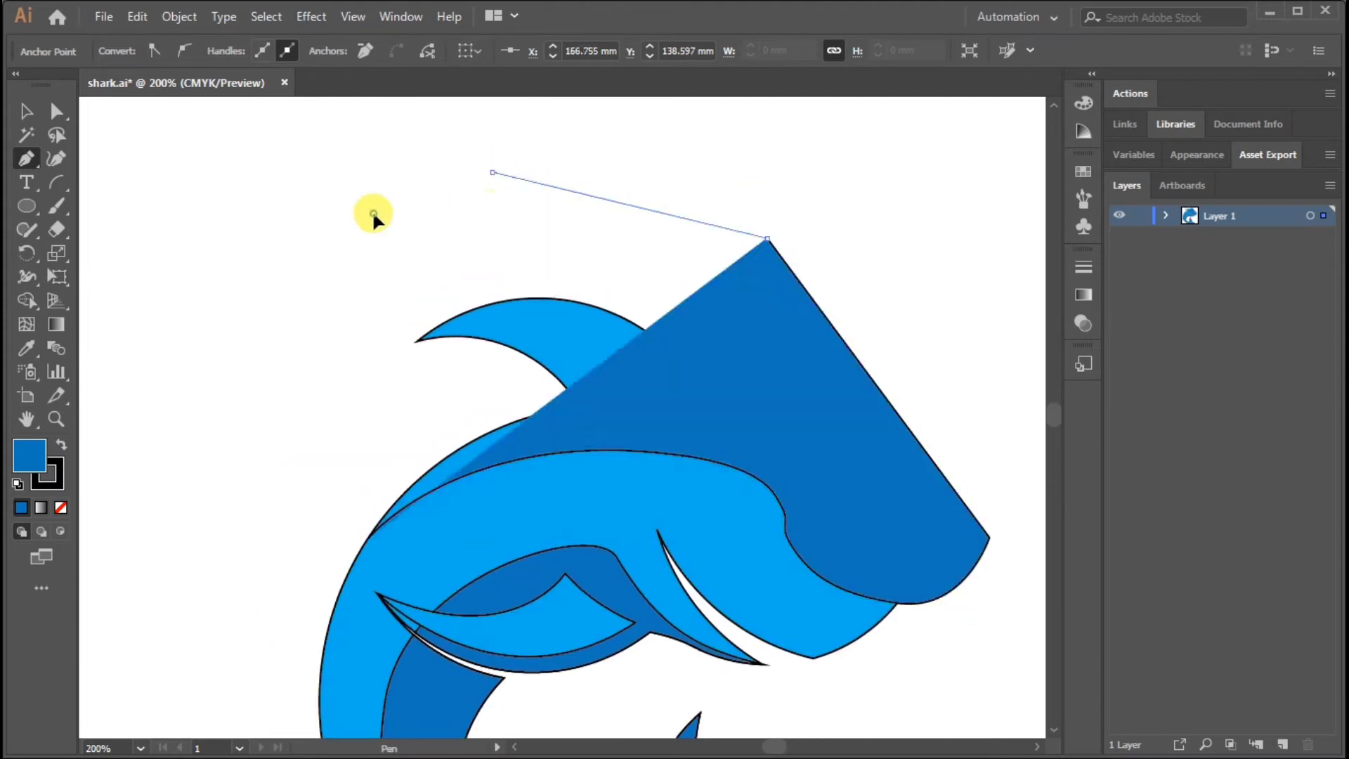
click(314, 313)
click(291, 442)
click(367, 538)
Separate the back path's region outside the shark with Shape Builder and delete that piece
click(24, 112)
shift+click(327, 632)
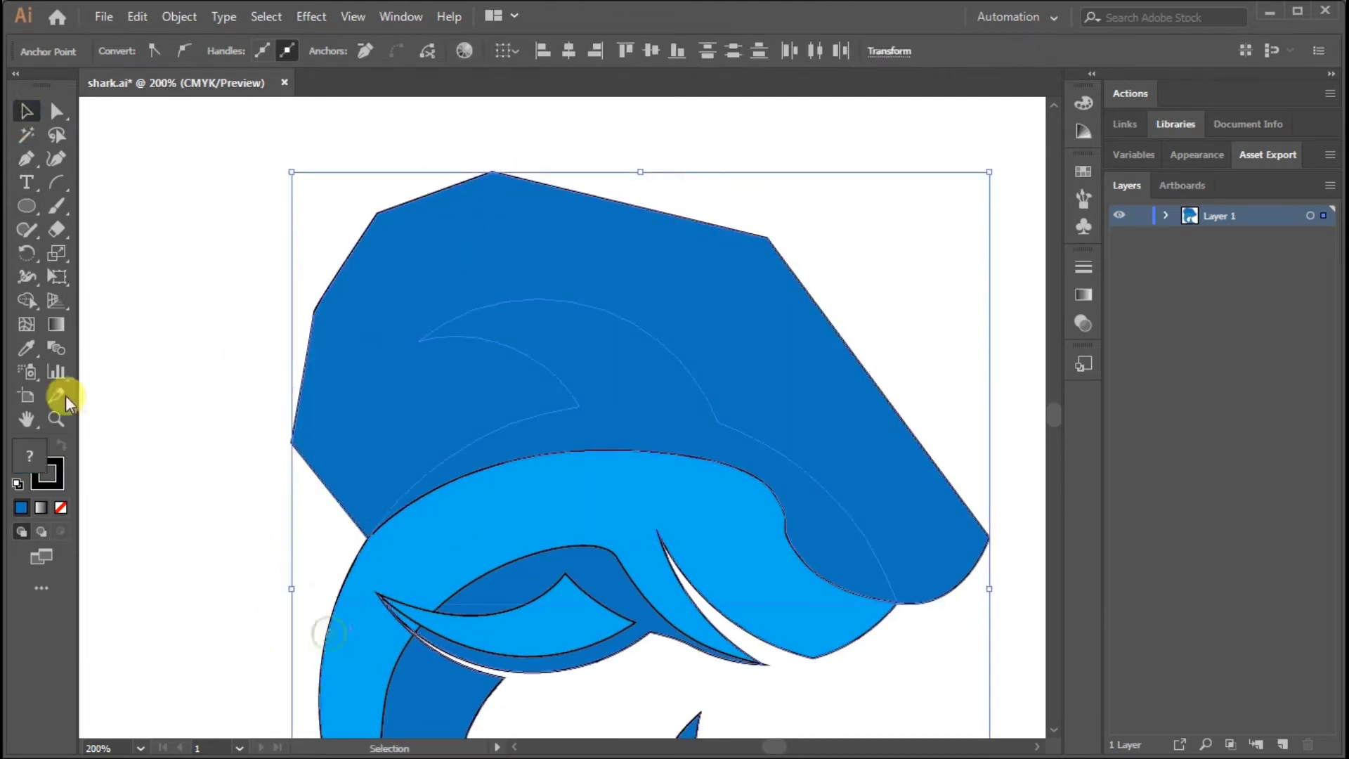
click(29, 296)
click(397, 239)
click(26, 111)
click(476, 177)
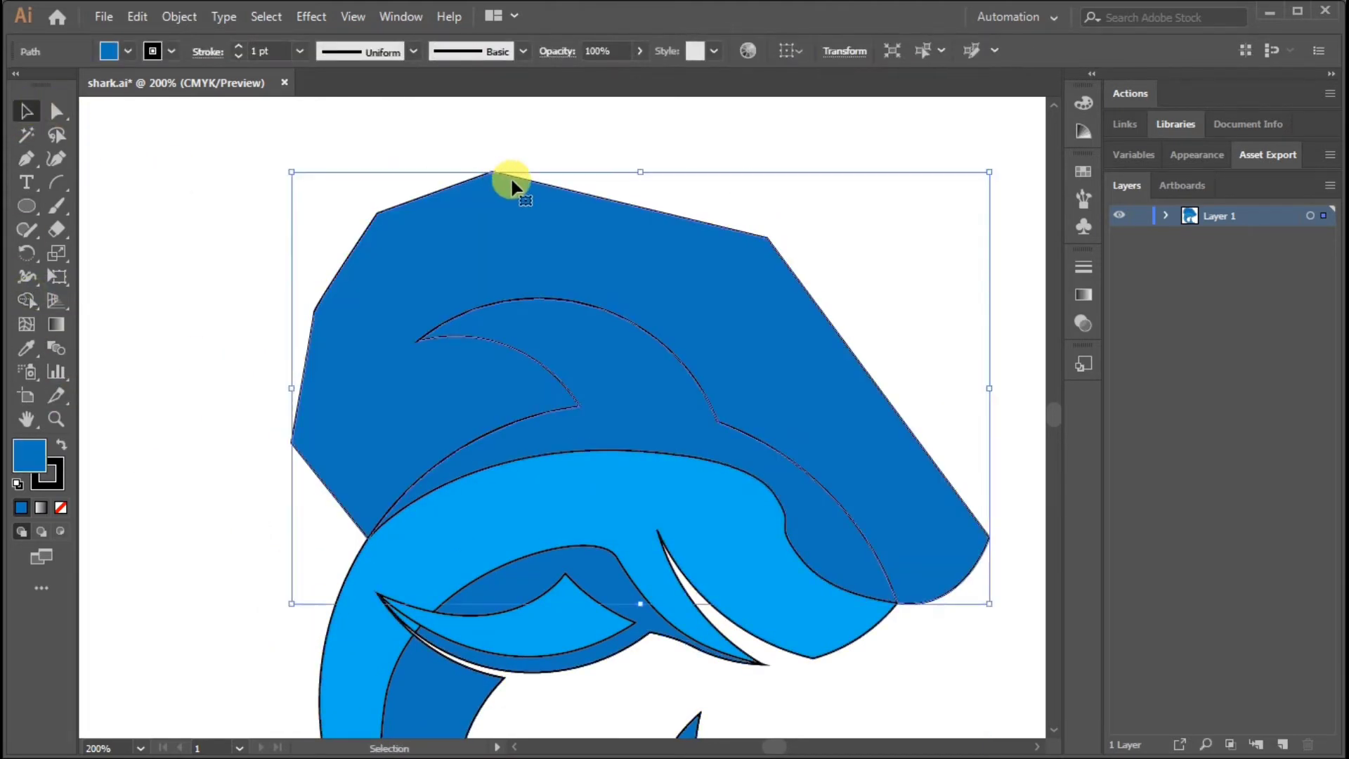
key(Delete)
Fill the upper back and dorsal fin region with a medium blue swatch
drag(862, 317, 790, 140)
click(711, 347)
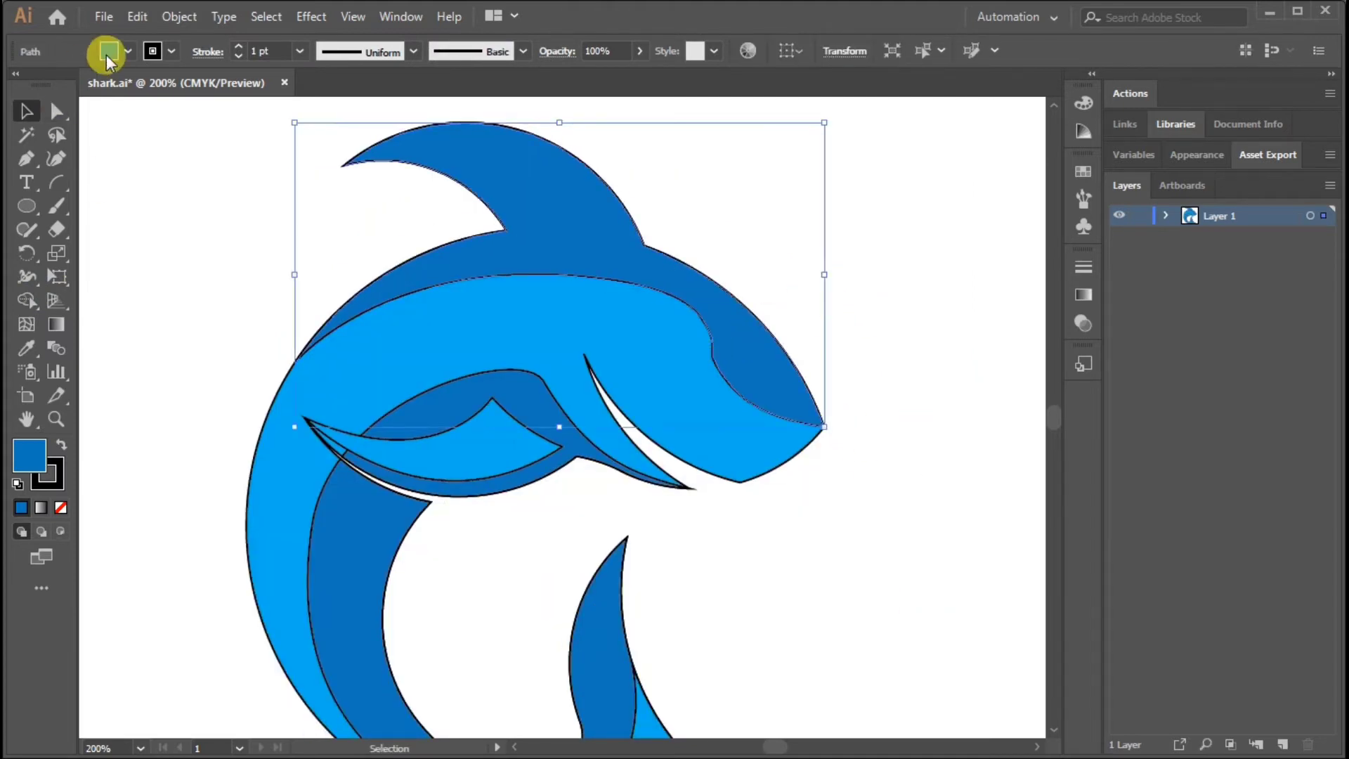
click(109, 50)
click(133, 95)
click(869, 302)
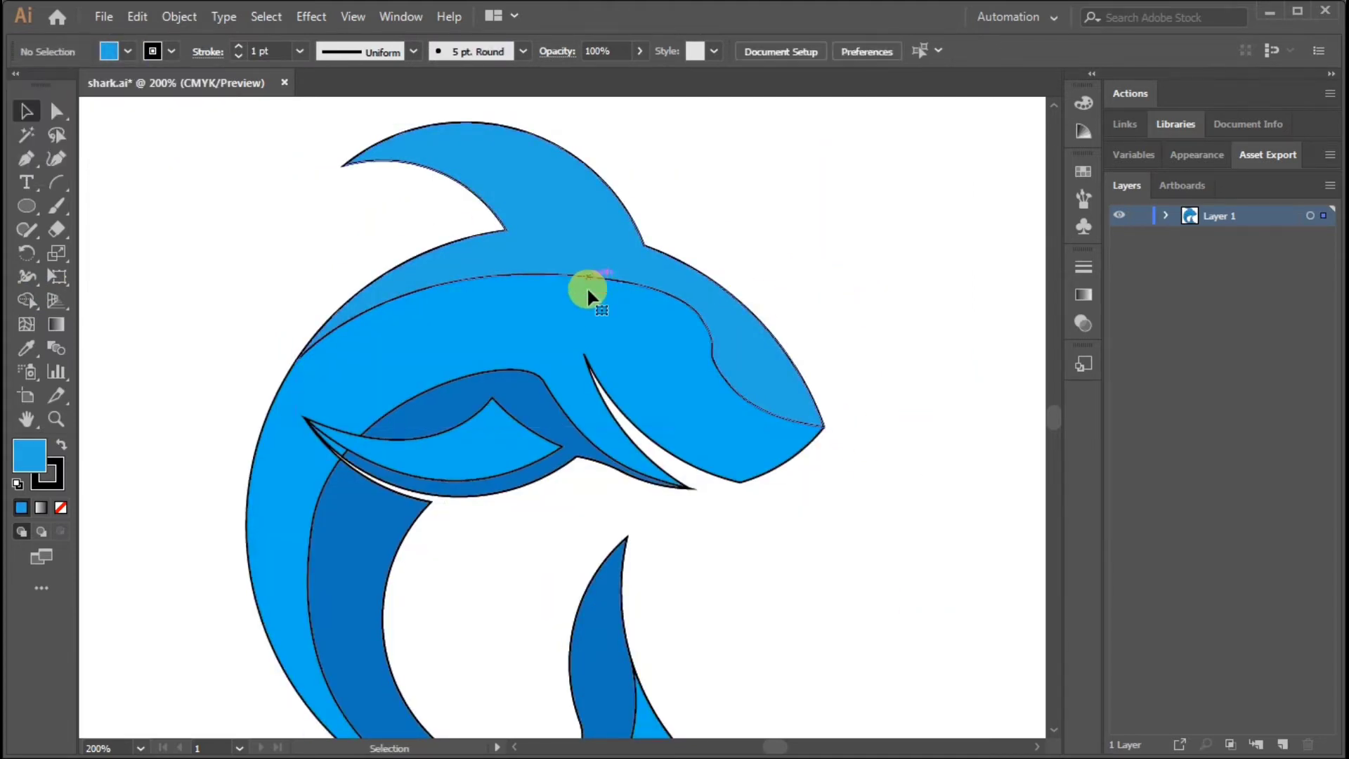
Set the upper back and dorsal fin region's fill to light blue 5FD6FF and deselect it
click(588, 285)
double_click(29, 456)
click(958, 389)
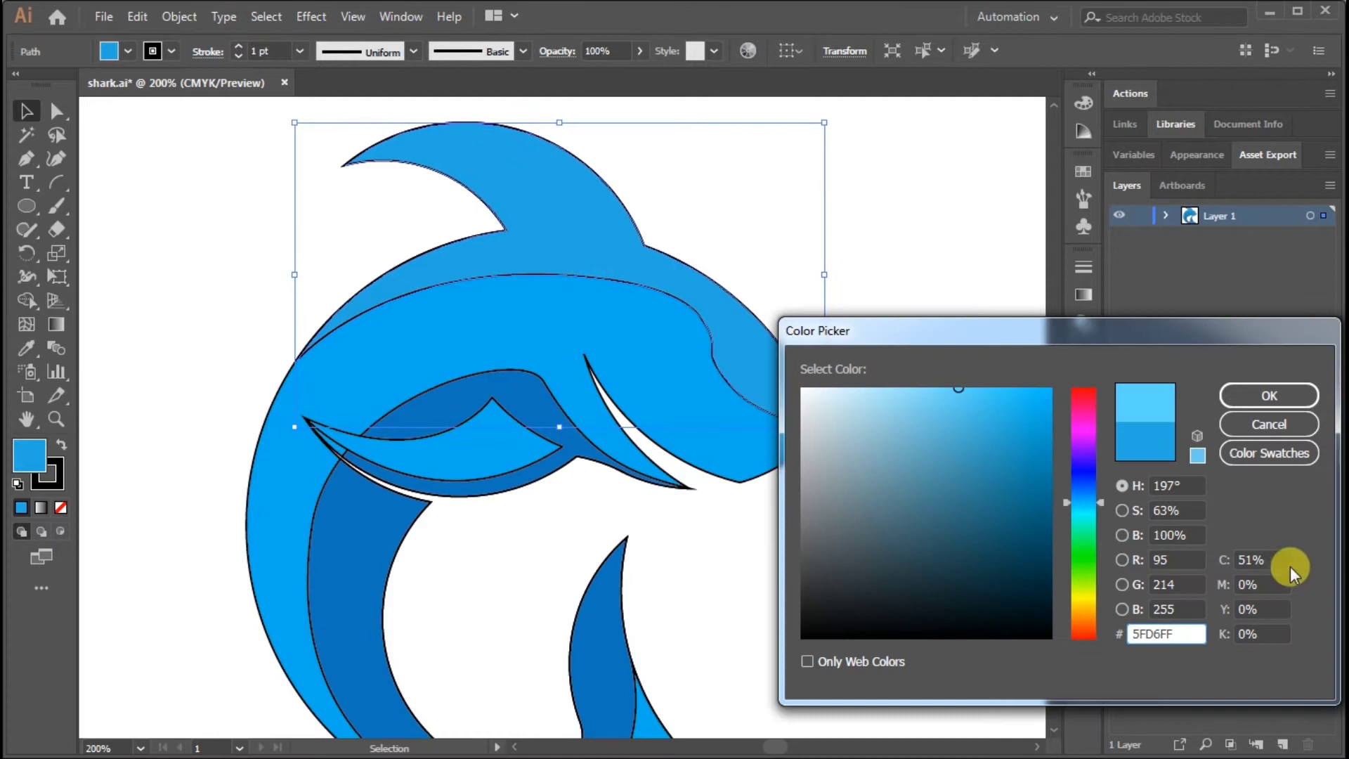
click(1261, 397)
click(909, 269)
Draw a thin, curved closed sliver for the eye on the shark's head with the Pen tool
key(p)
key(ctrl+=)
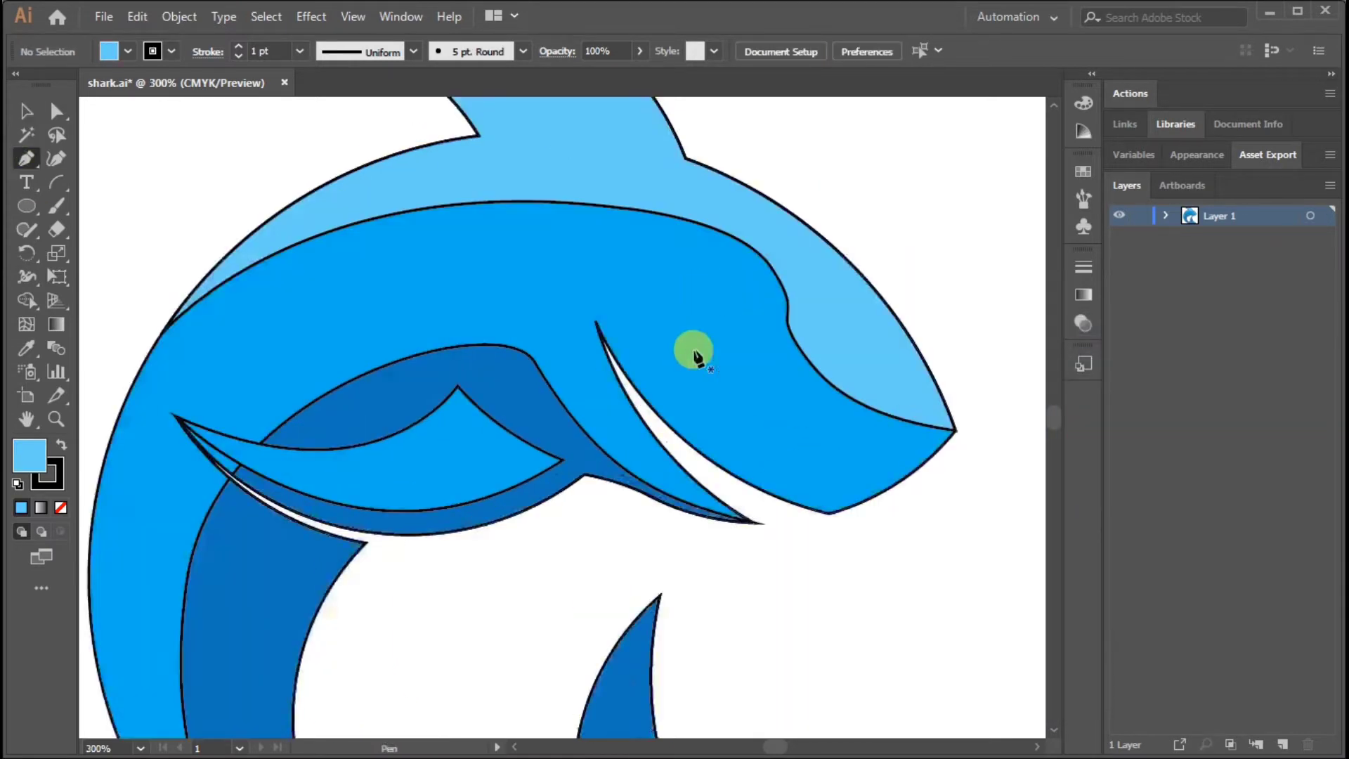
click(716, 264)
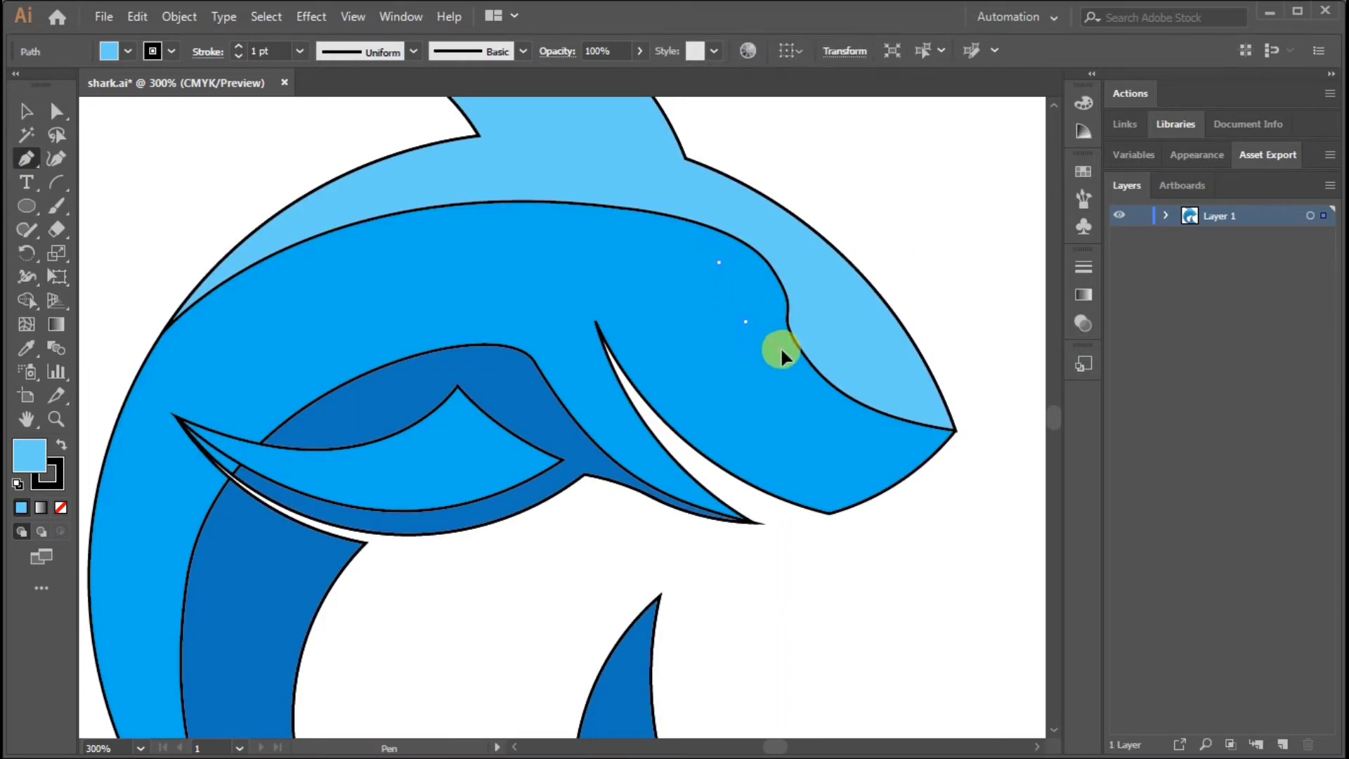
drag(781, 349, 780, 348)
key(ctrl+z)
drag(722, 293, 771, 333)
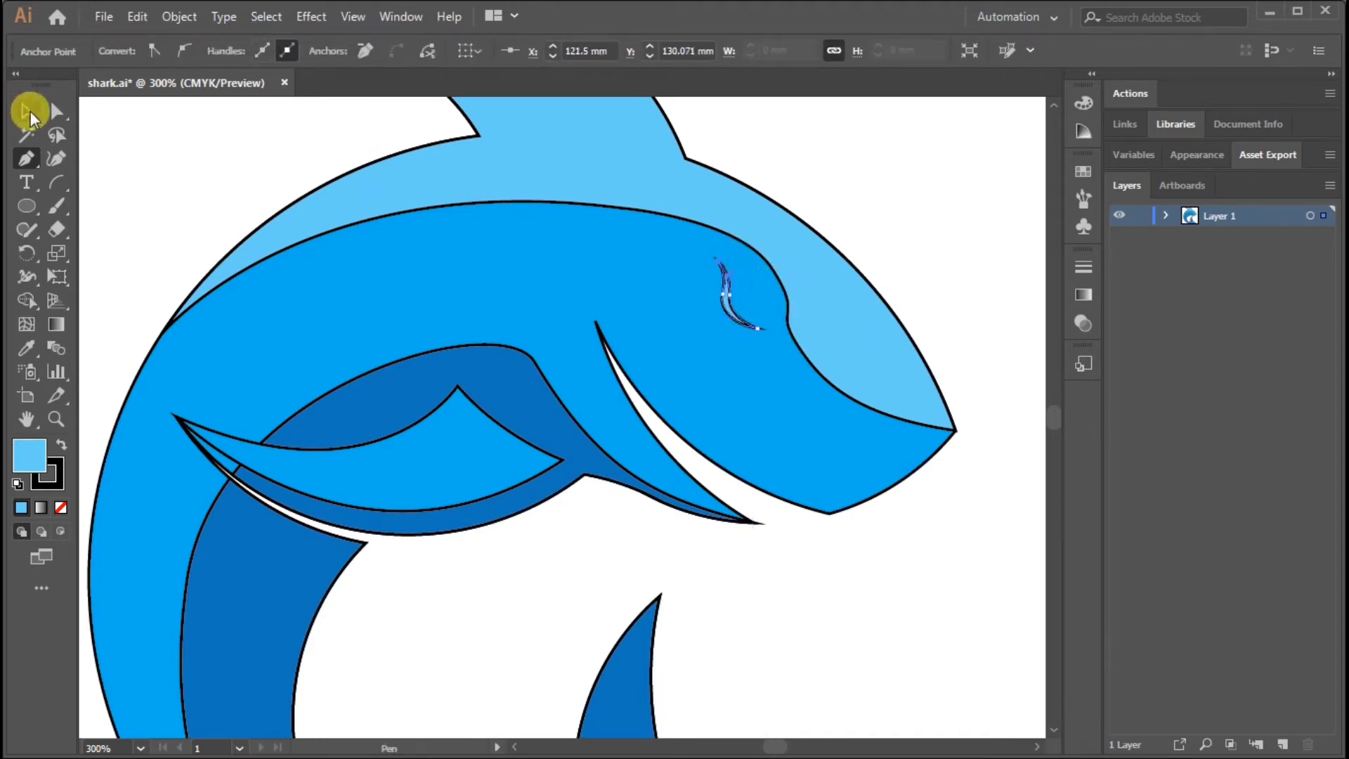
Fill the eye sliver on the head with the darker blue swatch and deselect it
click(26, 113)
click(729, 287)
click(104, 61)
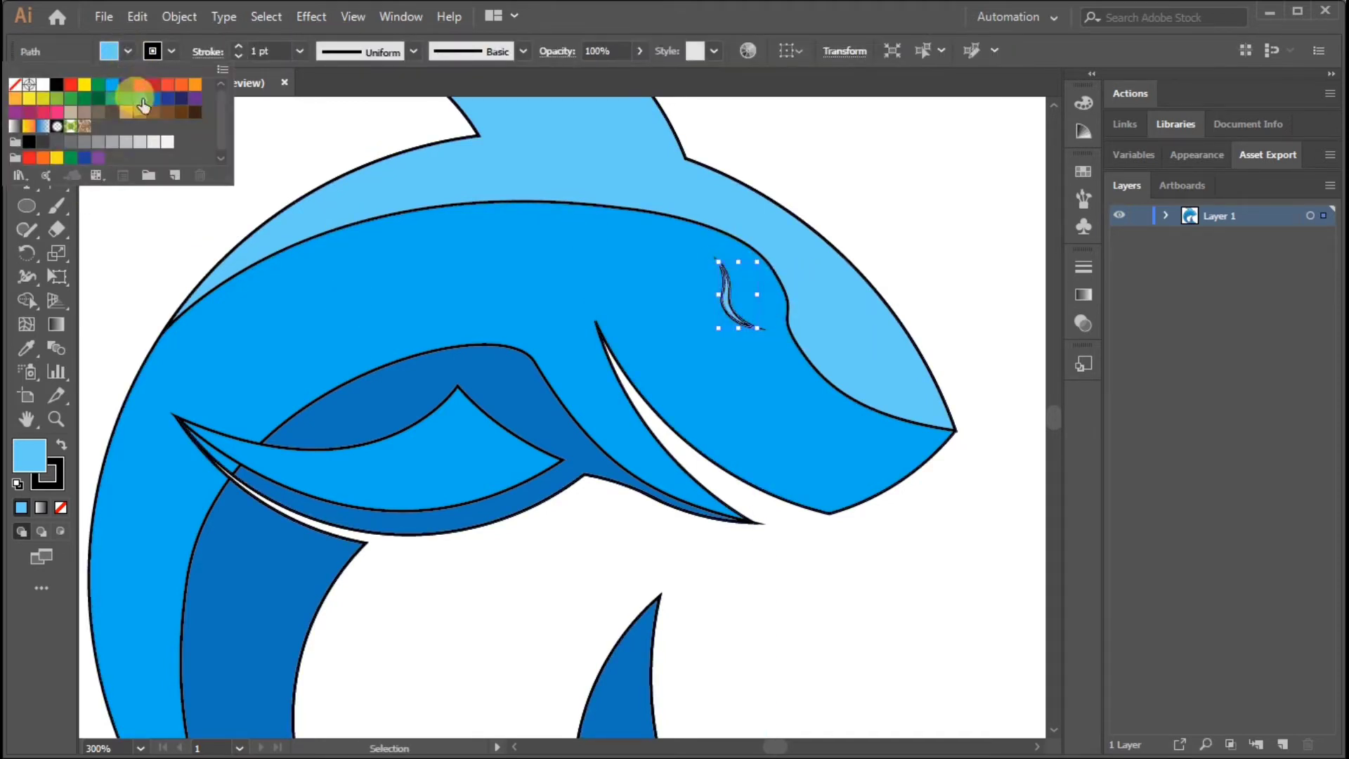
click(891, 238)
scroll(689, 258, up, 4)
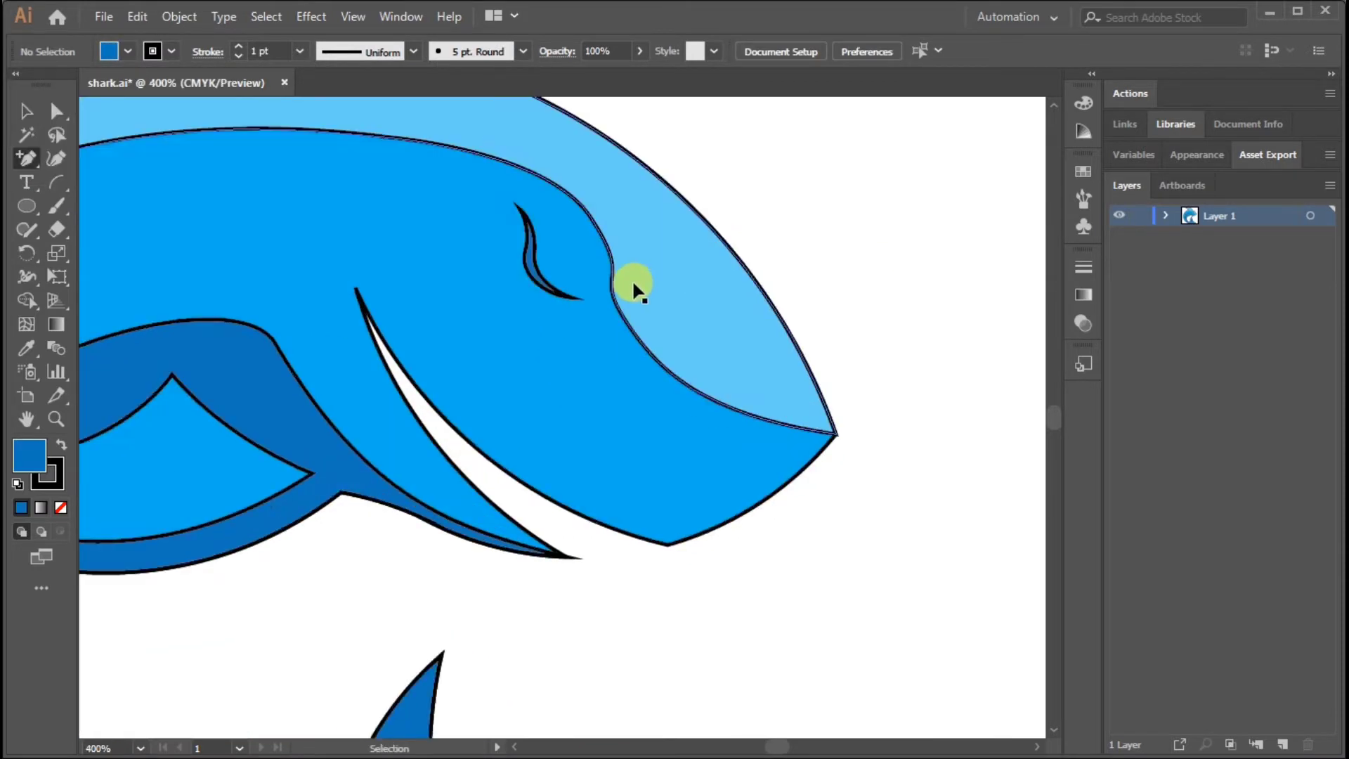
Draw a small circle for the eyeball beside the dark eye sliver, reduce its size and position it against the sliver
key(l)
drag(541, 269, 613, 342)
key(v)
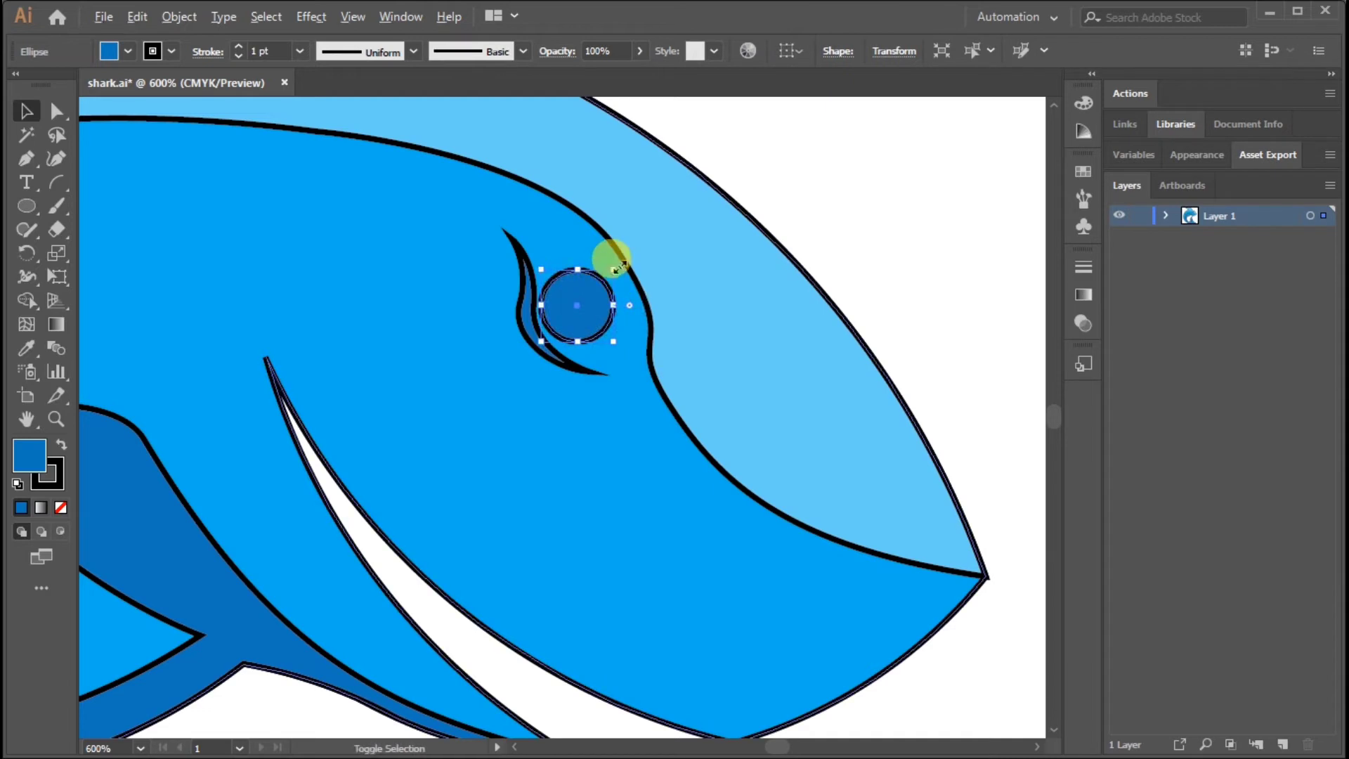
click(883, 209)
drag(609, 299, 574, 252)
click(874, 241)
scroll(904, 255, down, 3)
scroll(569, 264, up, 2)
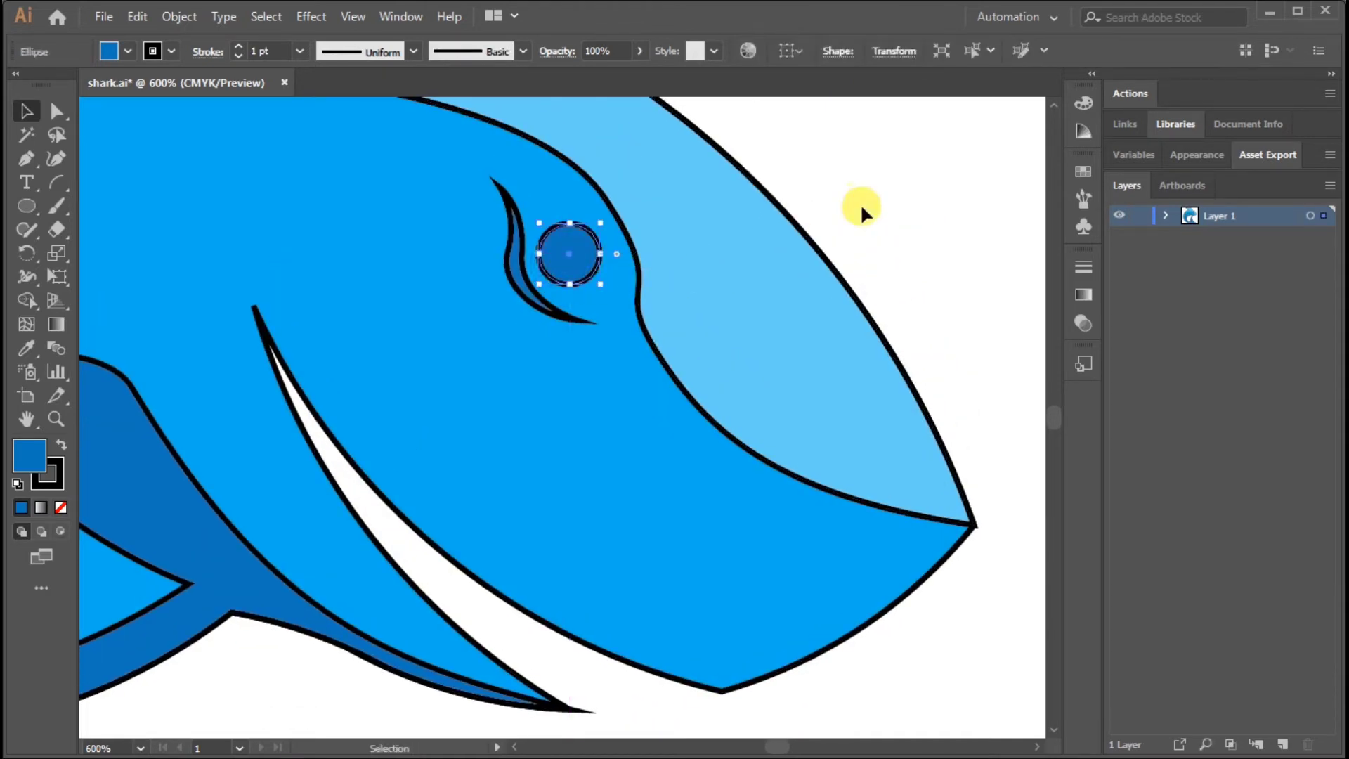
Fill the eyeball circle with white and deselect it
click(127, 51)
click(28, 78)
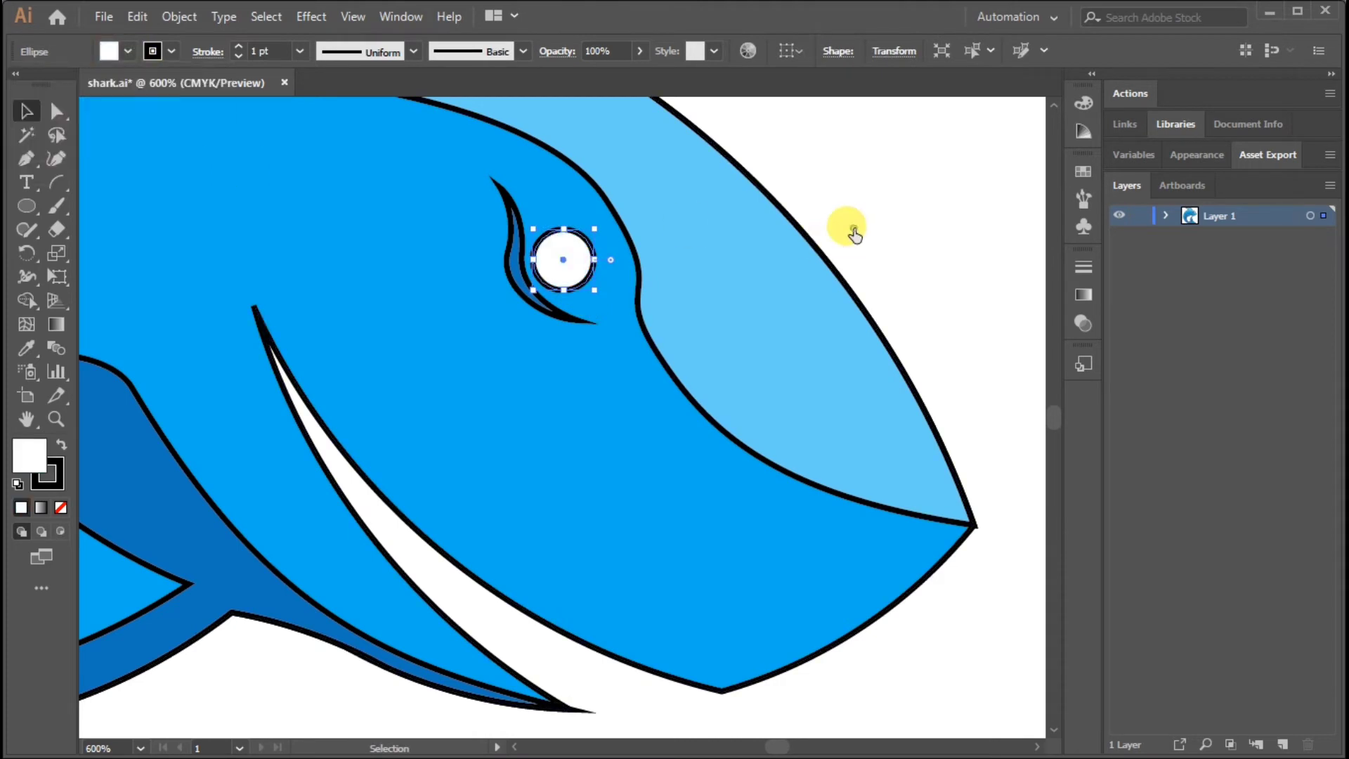
click(852, 225)
Place a smaller copy of the circle inside the eyeball as the pupil and fill it with black
click(578, 264)
mouse_move(593, 230)
mouse_down()
mouse_move(578, 218)
mouse_move(589, 244)
mouse_up()
scroll(783, 313, up, 2)
click(599, 330)
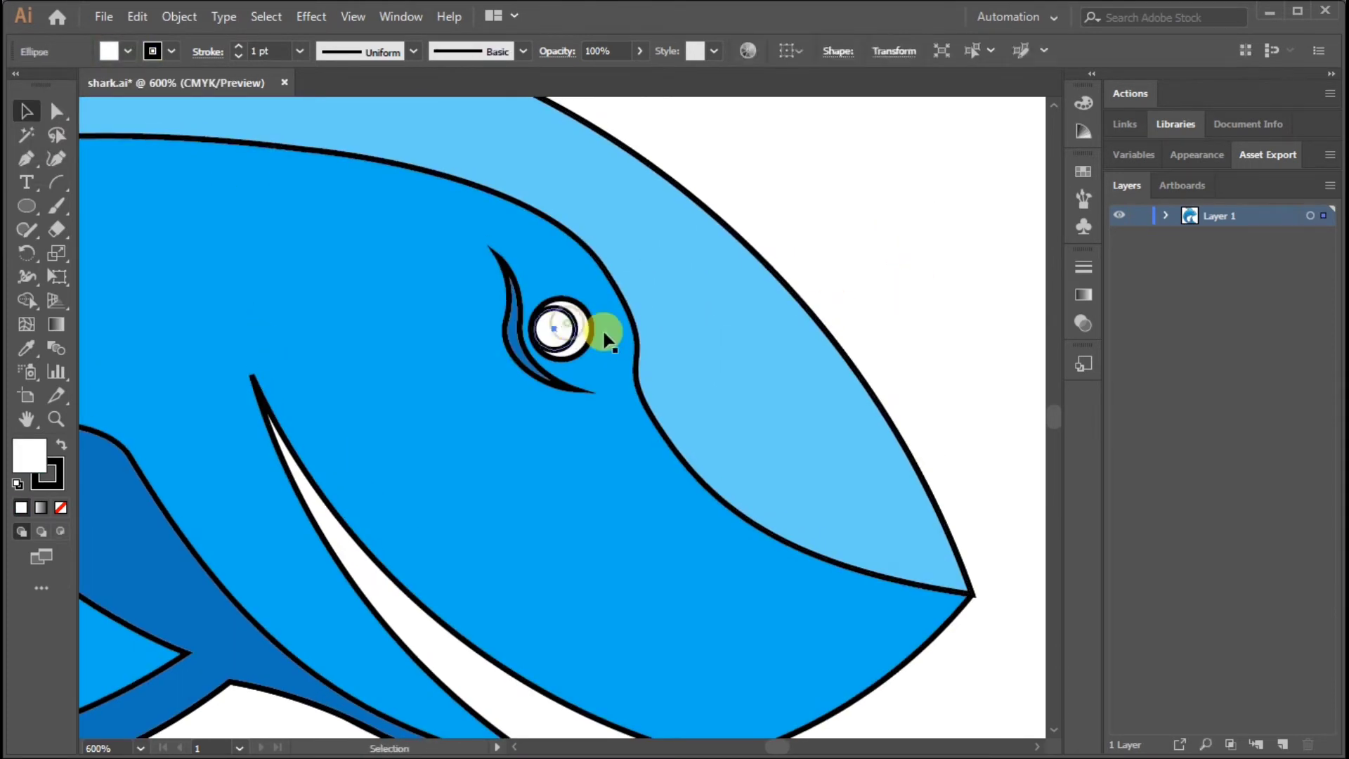
click(128, 53)
click(39, 78)
click(850, 232)
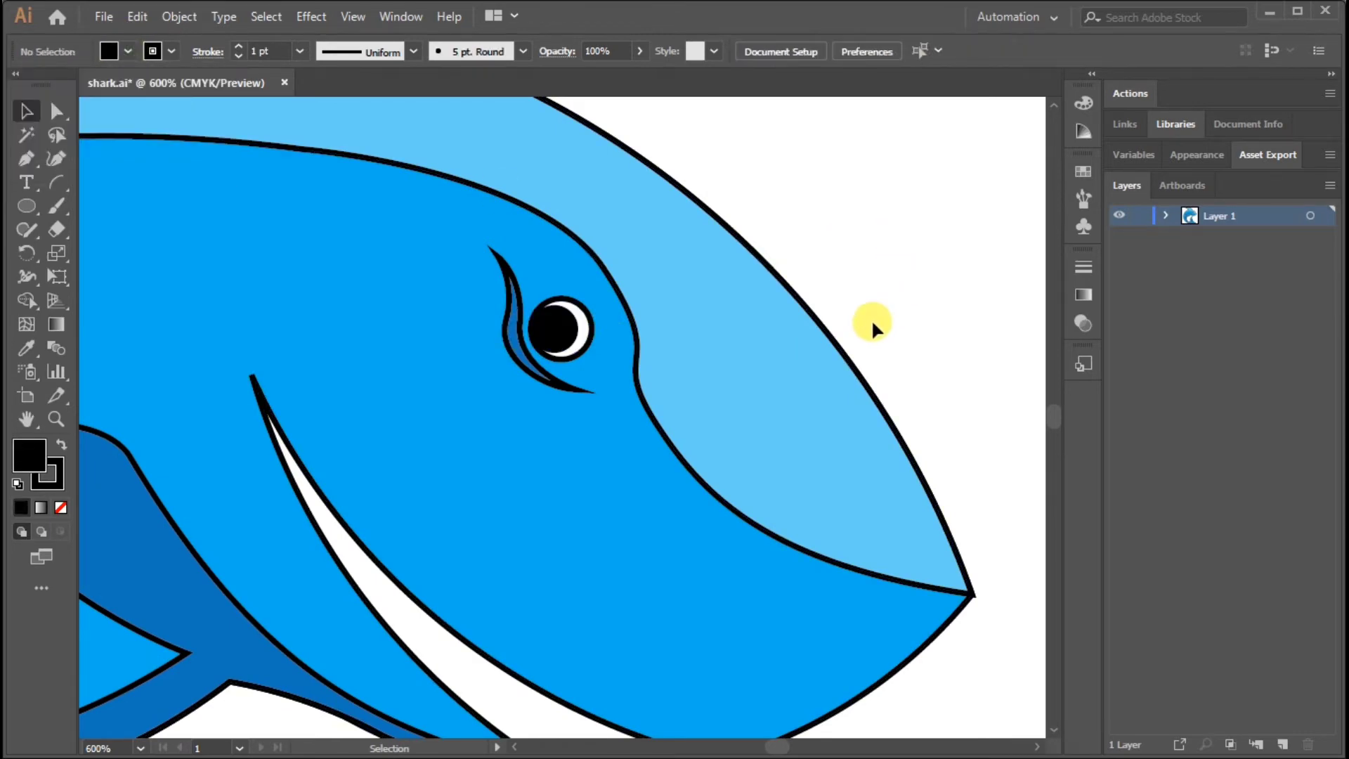
Place a tiny copy of the pupil circle in its upper part as a highlight and fill it with white
key(ctrl+minus)
key(ctrl+minus)
key(ctrl+minus)
key(ctrl+plus)
key(ctrl+plus)
key(ctrl+plus)
key(ctrl+plus)
click(557, 353)
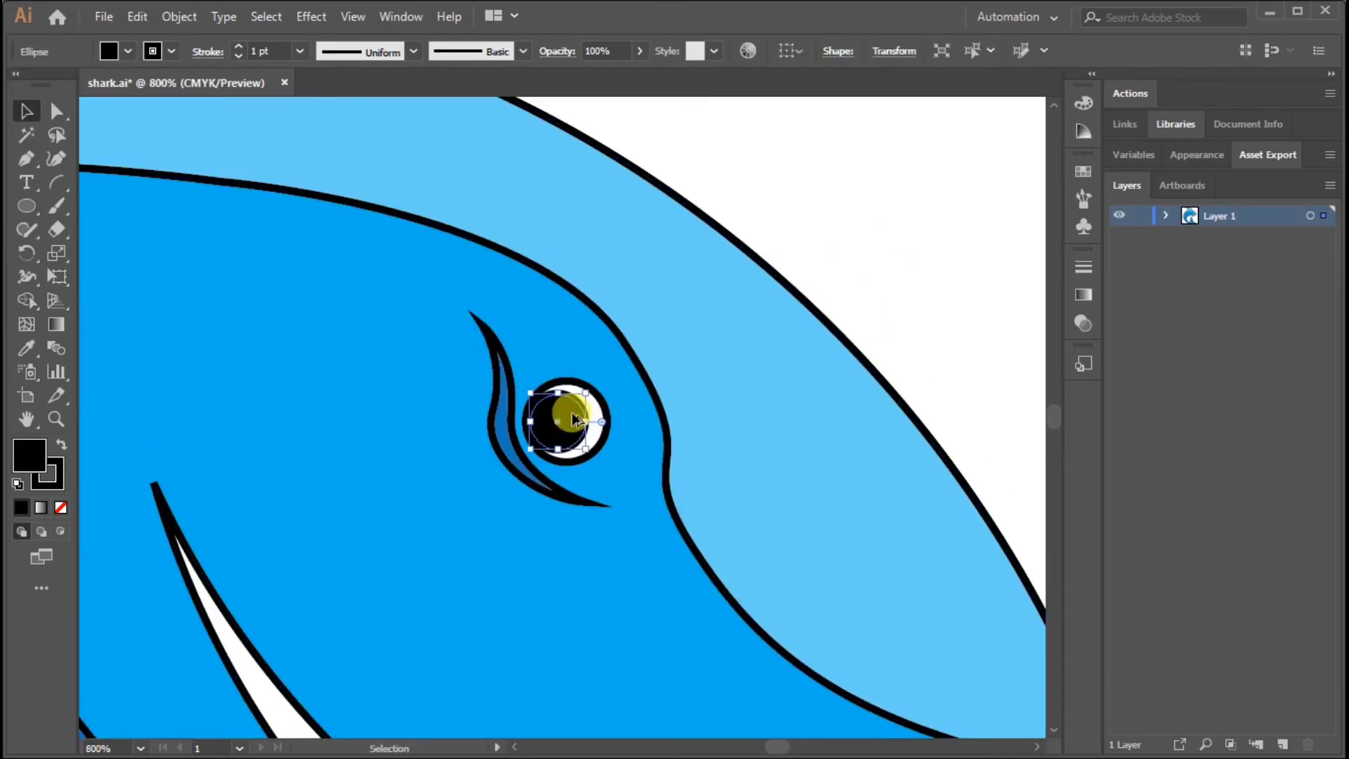
drag(577, 394, 558, 403)
key(Up)
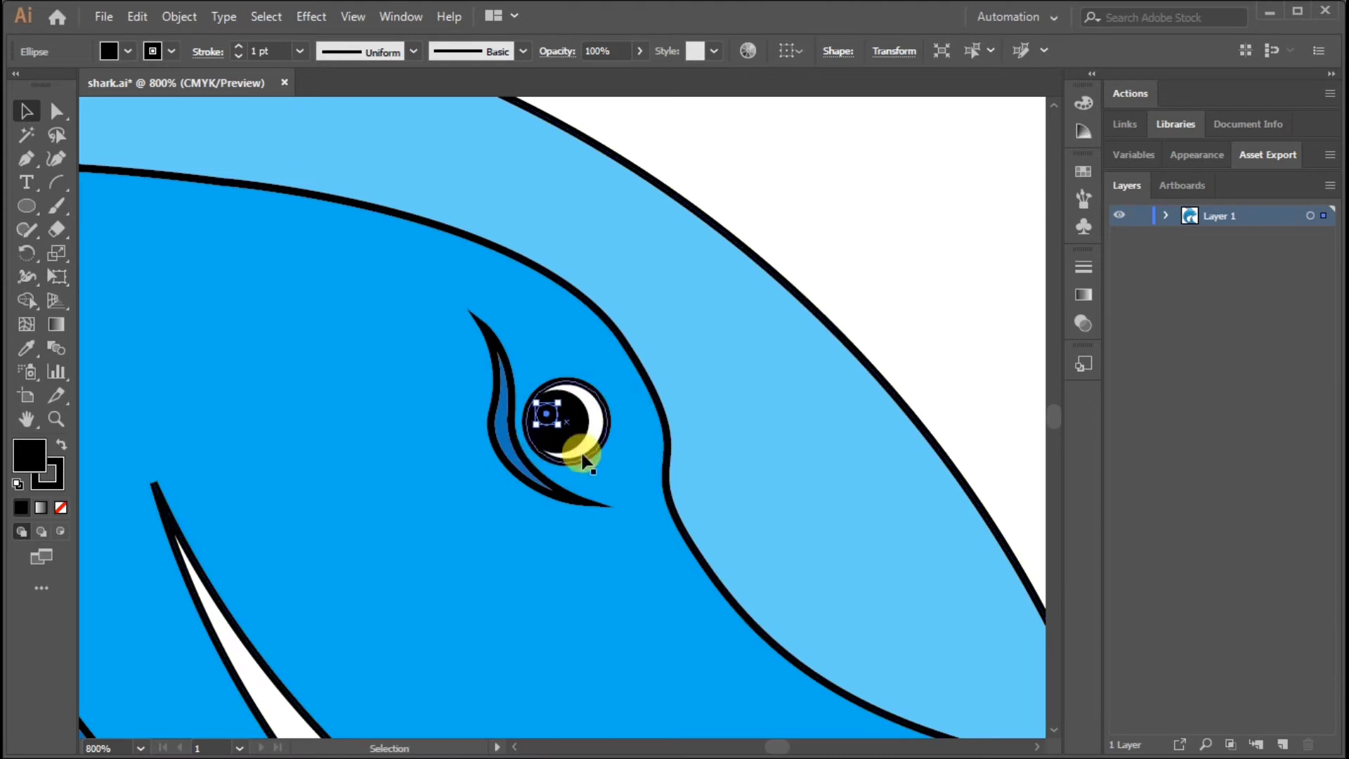
key(Right)
click(128, 51)
click(915, 263)
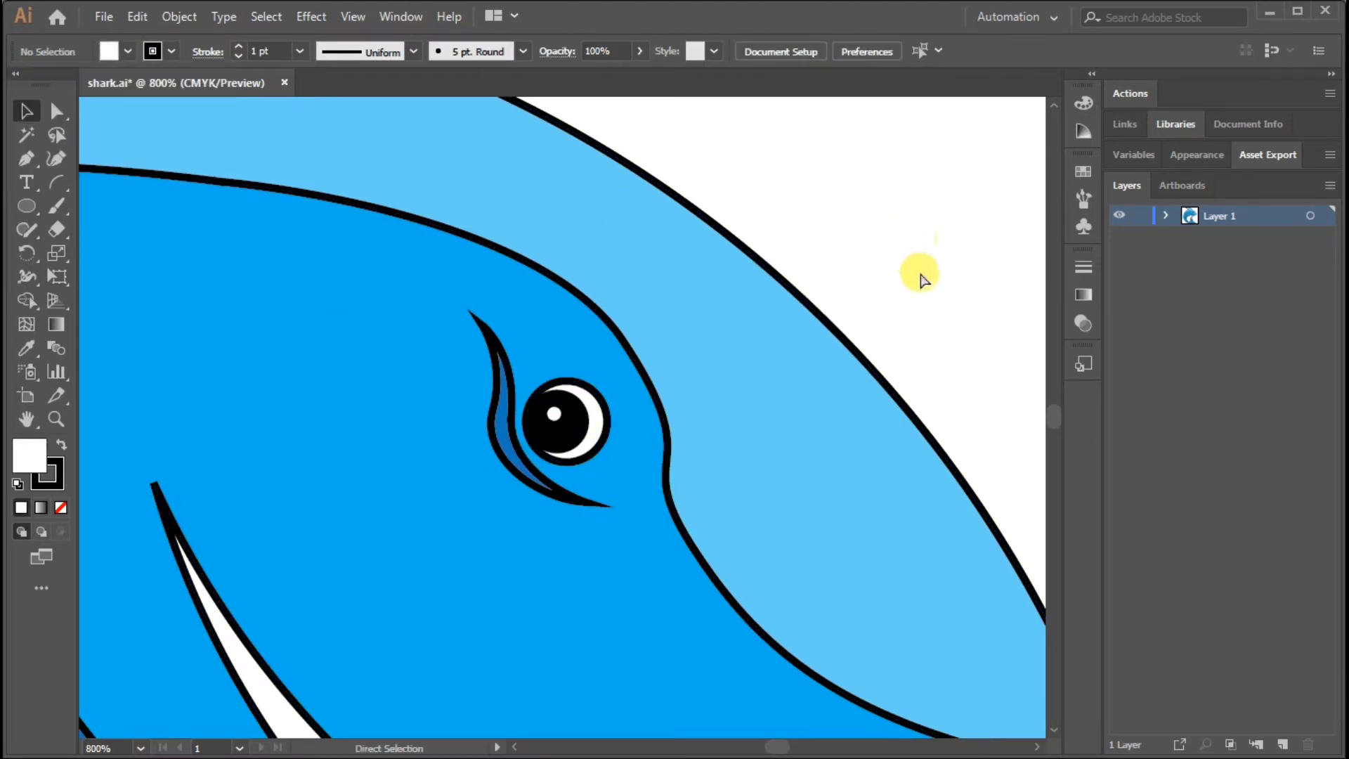
Start a zigzag outline of the upper teeth with the Pen tool, beginning on the cheek above the mouth's rear end
key(ctrl+minus)
key(ctrl+minus)
key(ctrl+minus)
drag(630, 599, 733, 451)
key(ctrl+plus)
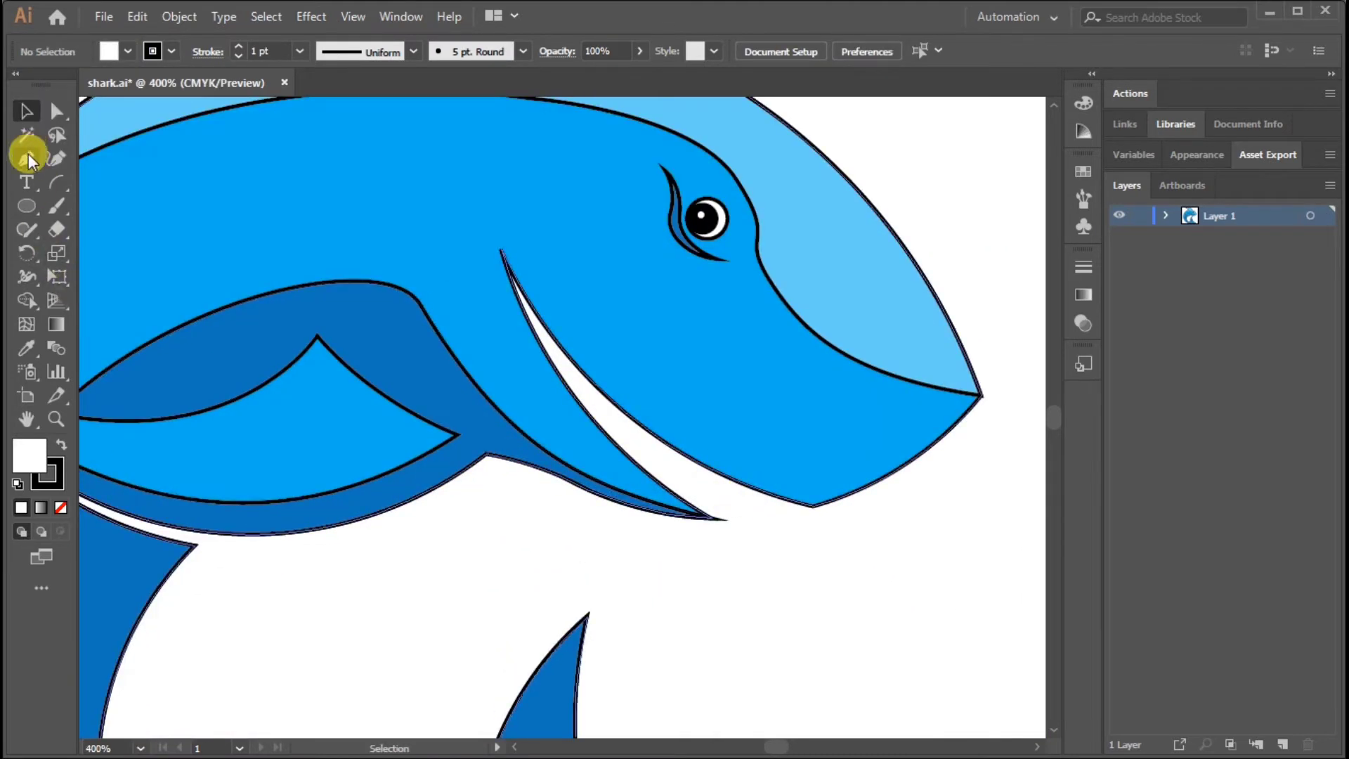
click(26, 158)
key(ctrl+plus)
click(537, 188)
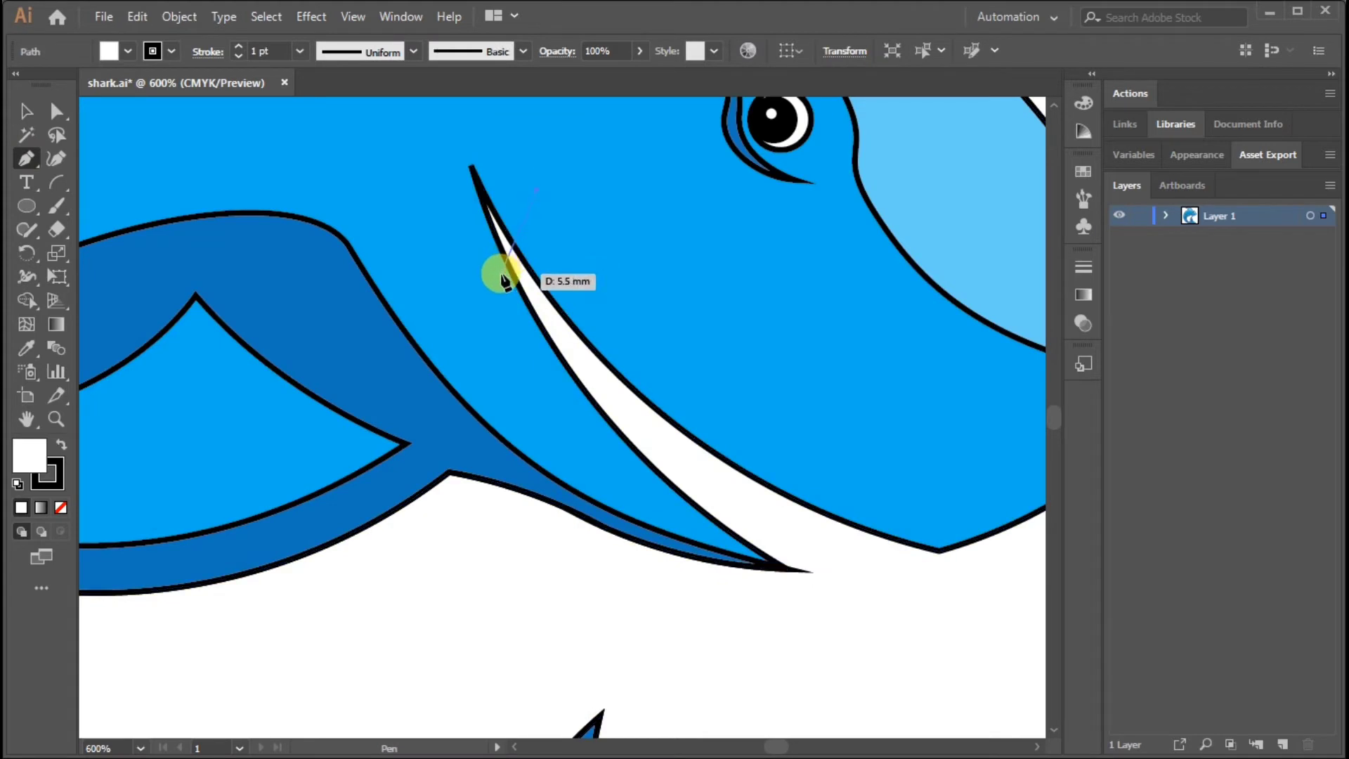
click(507, 264)
click(583, 272)
key(ctrl+z)
key(ctrl+z)
click(507, 262)
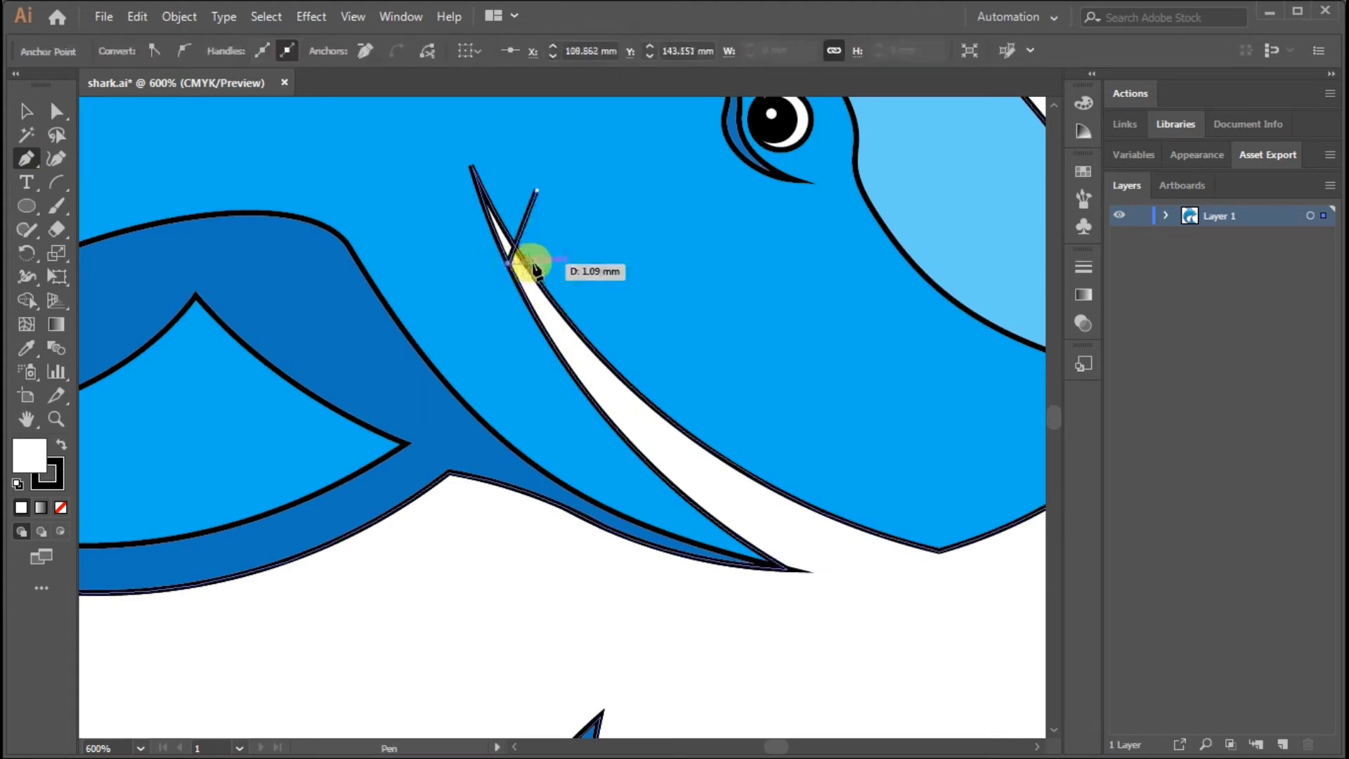
click(540, 263)
click(520, 285)
click(557, 295)
click(537, 322)
click(584, 322)
click(566, 349)
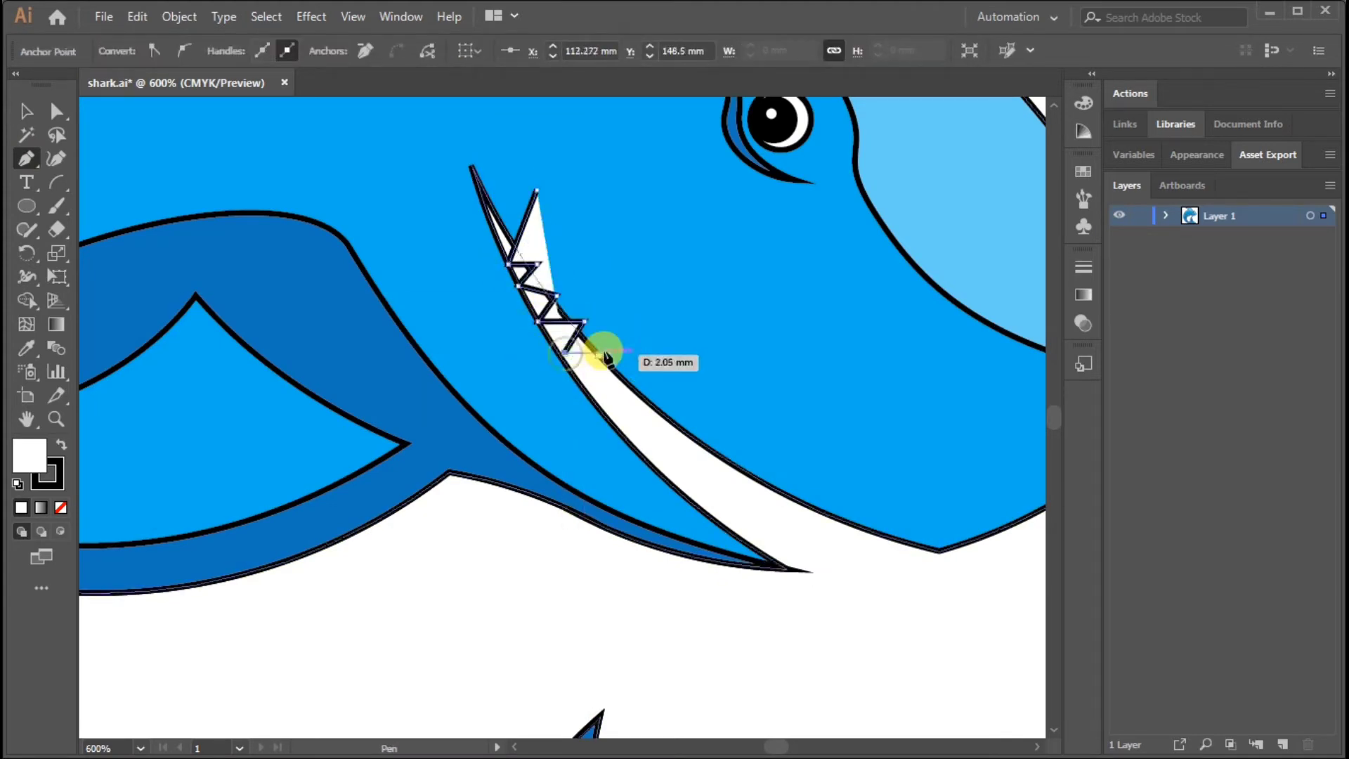
Continue the upper teeth zigzag along the upper jaw toward the snout, with tooth bases on the jaw line and tips in the mouth
click(604, 352)
click(596, 394)
click(636, 376)
click(630, 420)
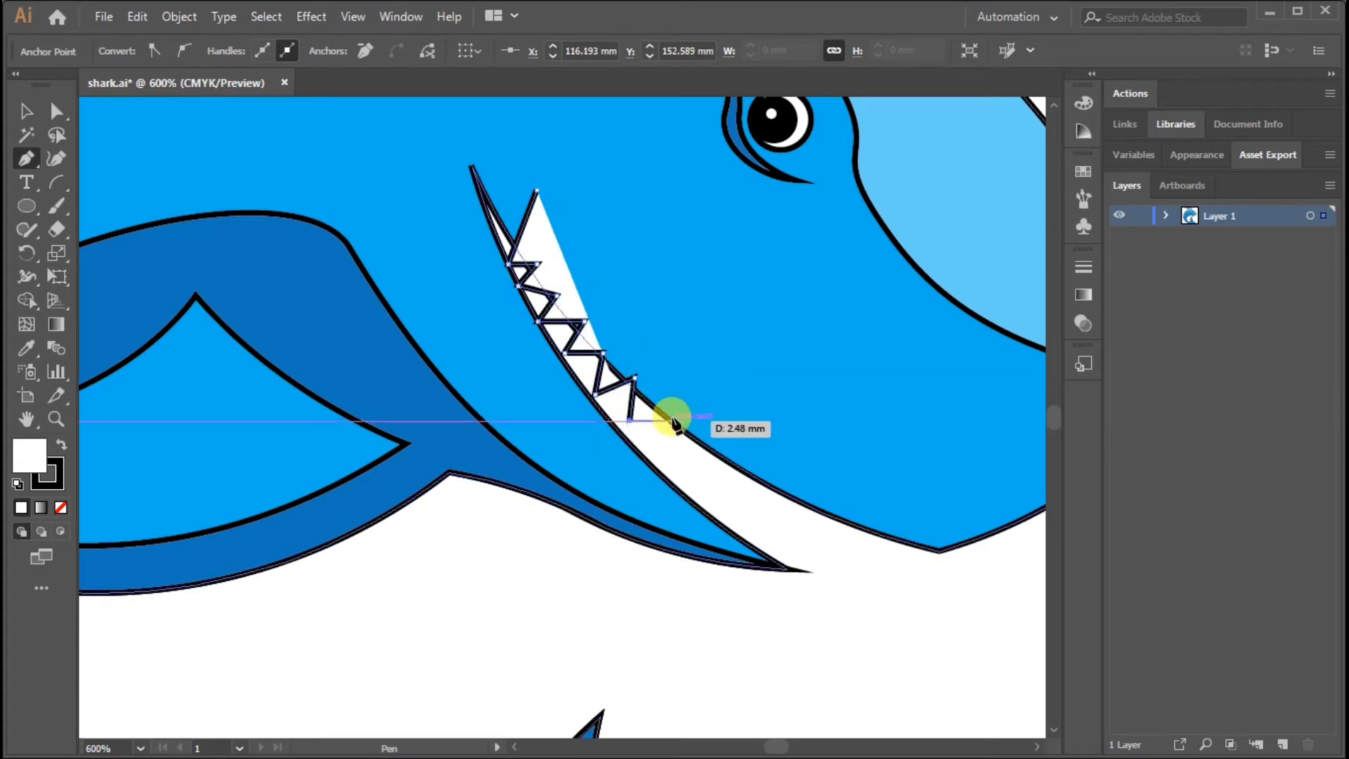
click(669, 411)
click(664, 451)
click(723, 447)
click(711, 485)
click(761, 480)
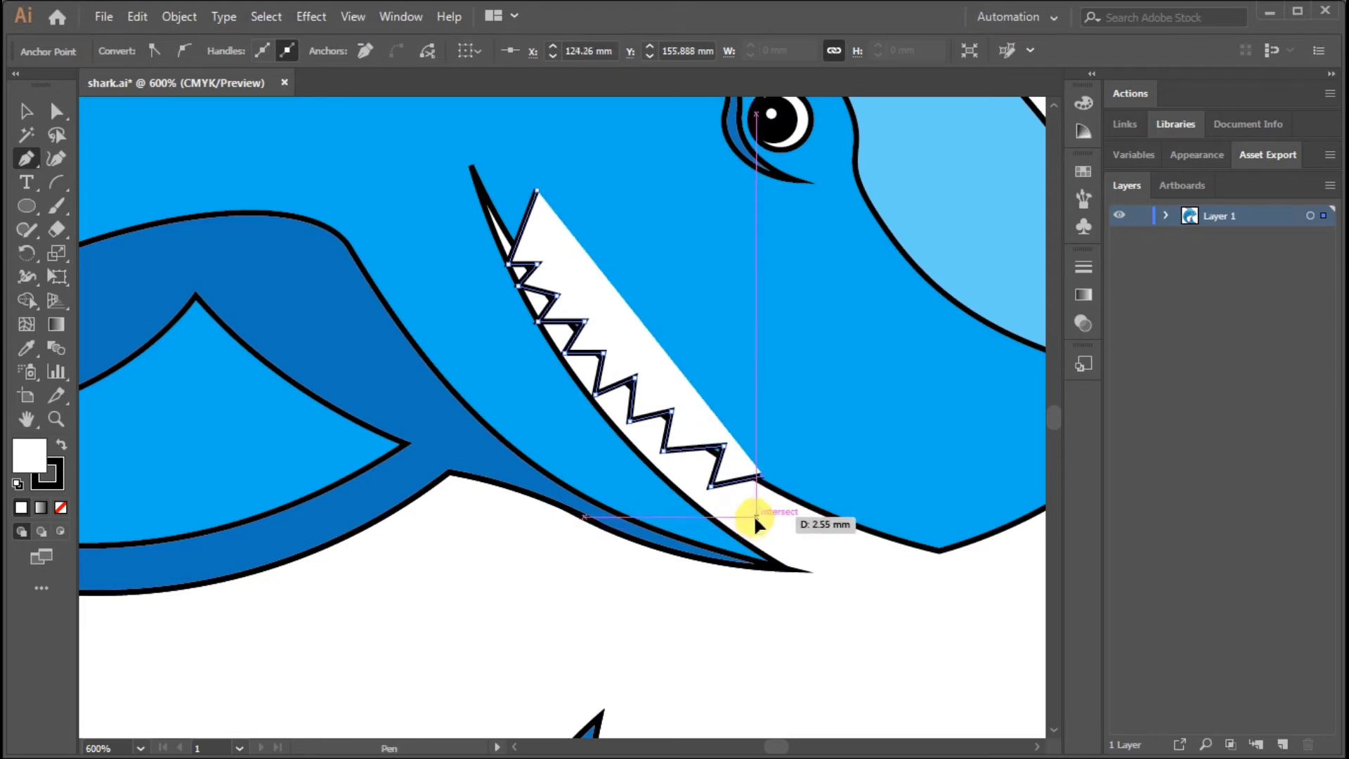
click(755, 518)
click(801, 502)
click(801, 546)
click(845, 519)
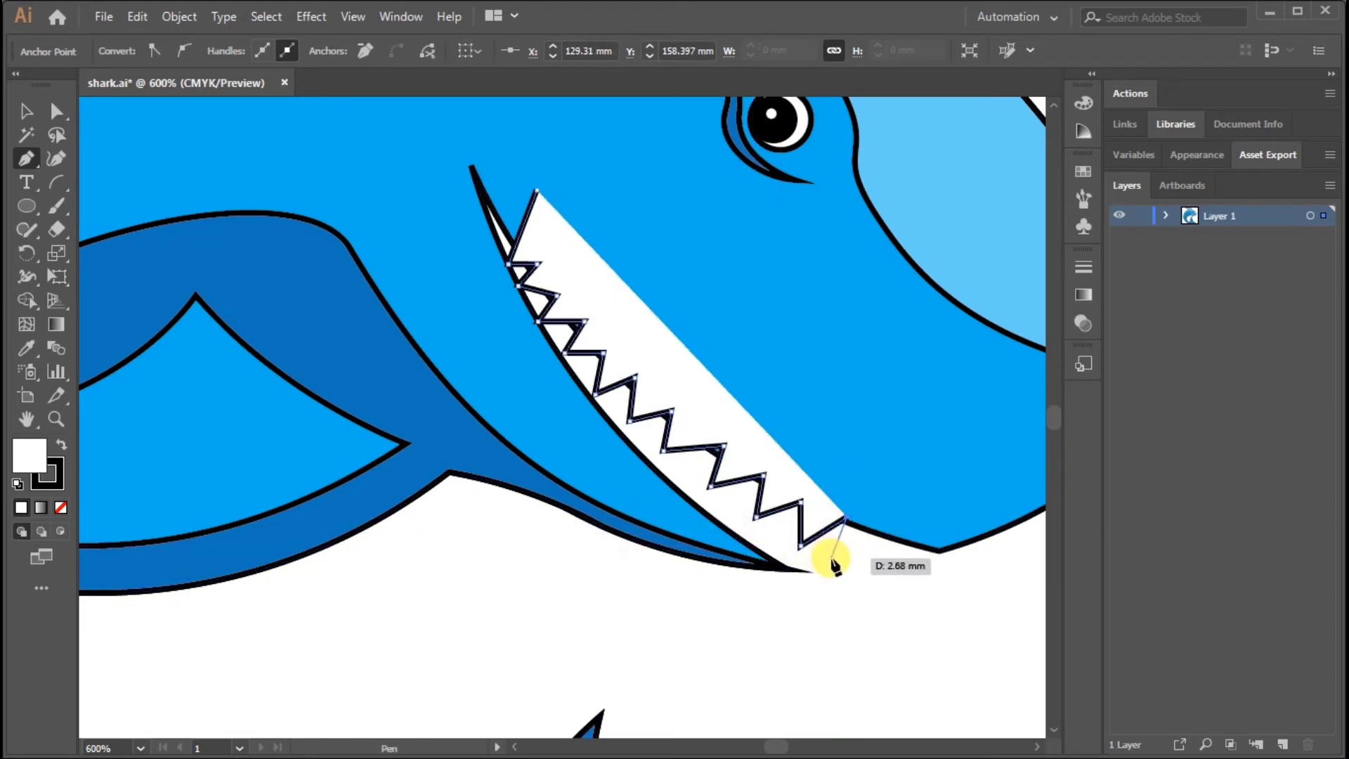
click(832, 560)
click(891, 538)
drag(872, 565, 664, 585)
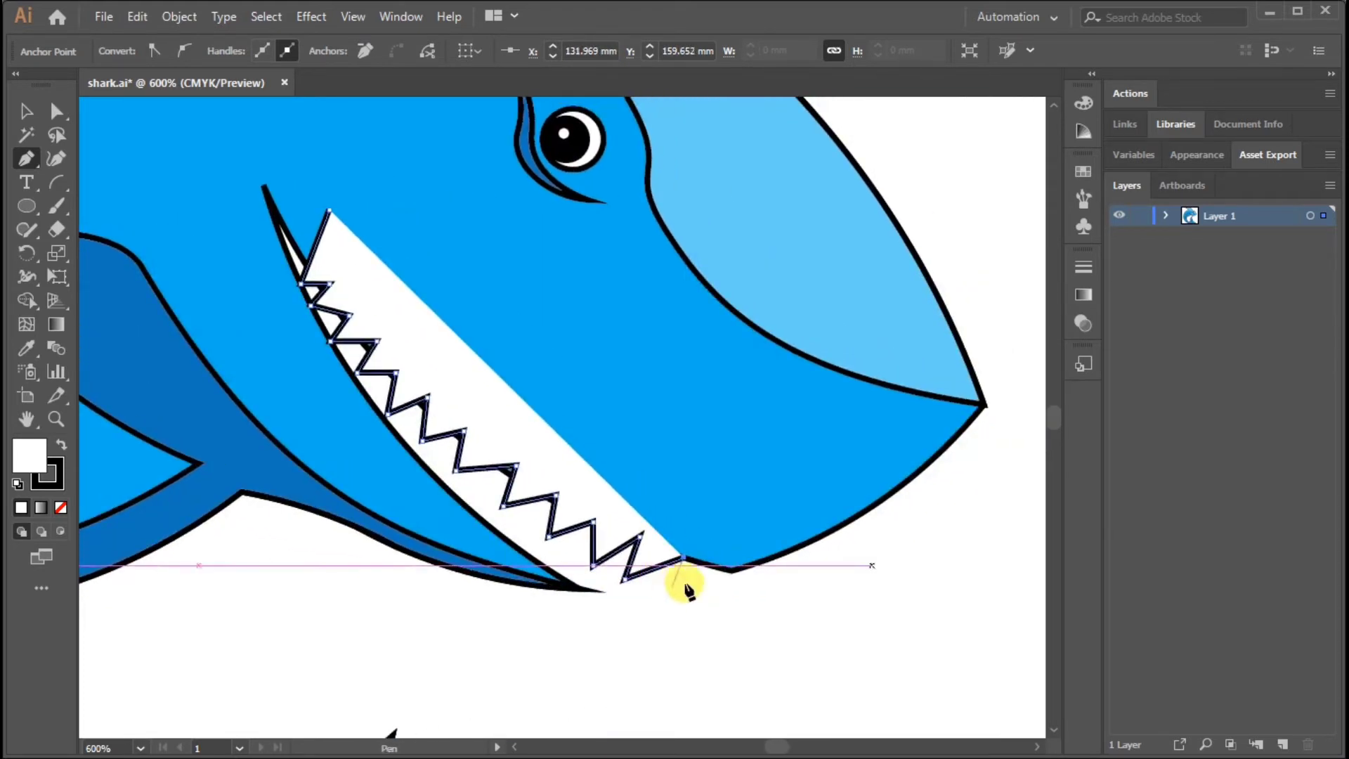
key(ctrl+z)
key(ctrl+z)
Finish the front upper teeth at the jaw's lower corner and close the outline across the inside of the head
click(639, 577)
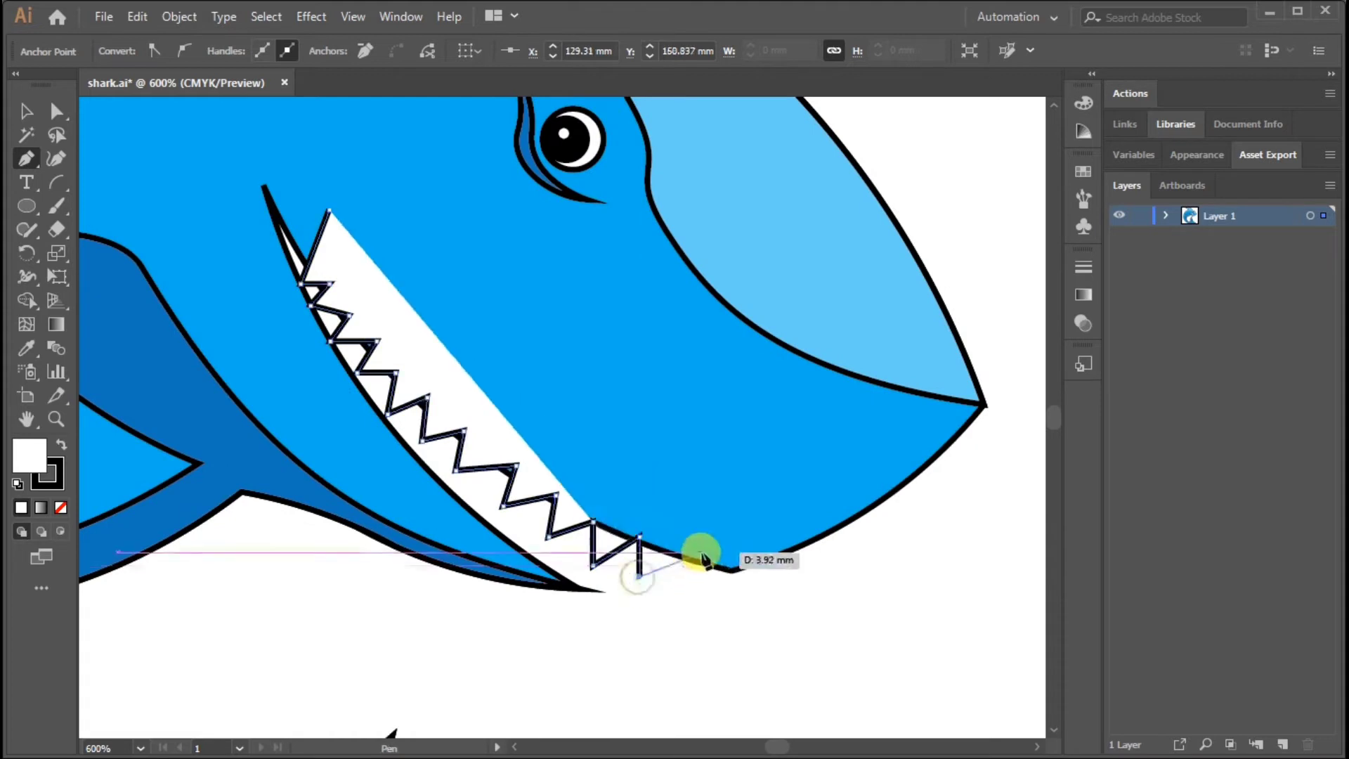
click(686, 559)
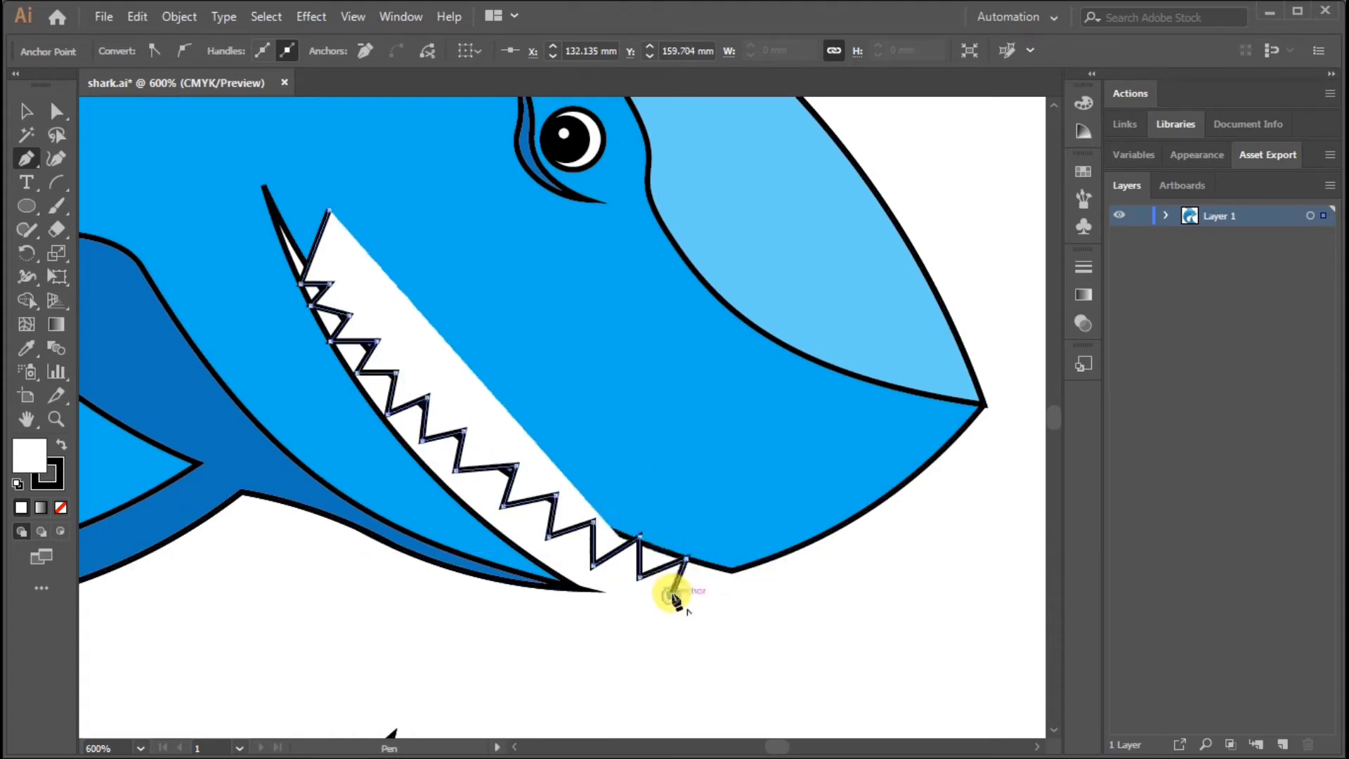
click(681, 592)
click(731, 568)
click(647, 412)
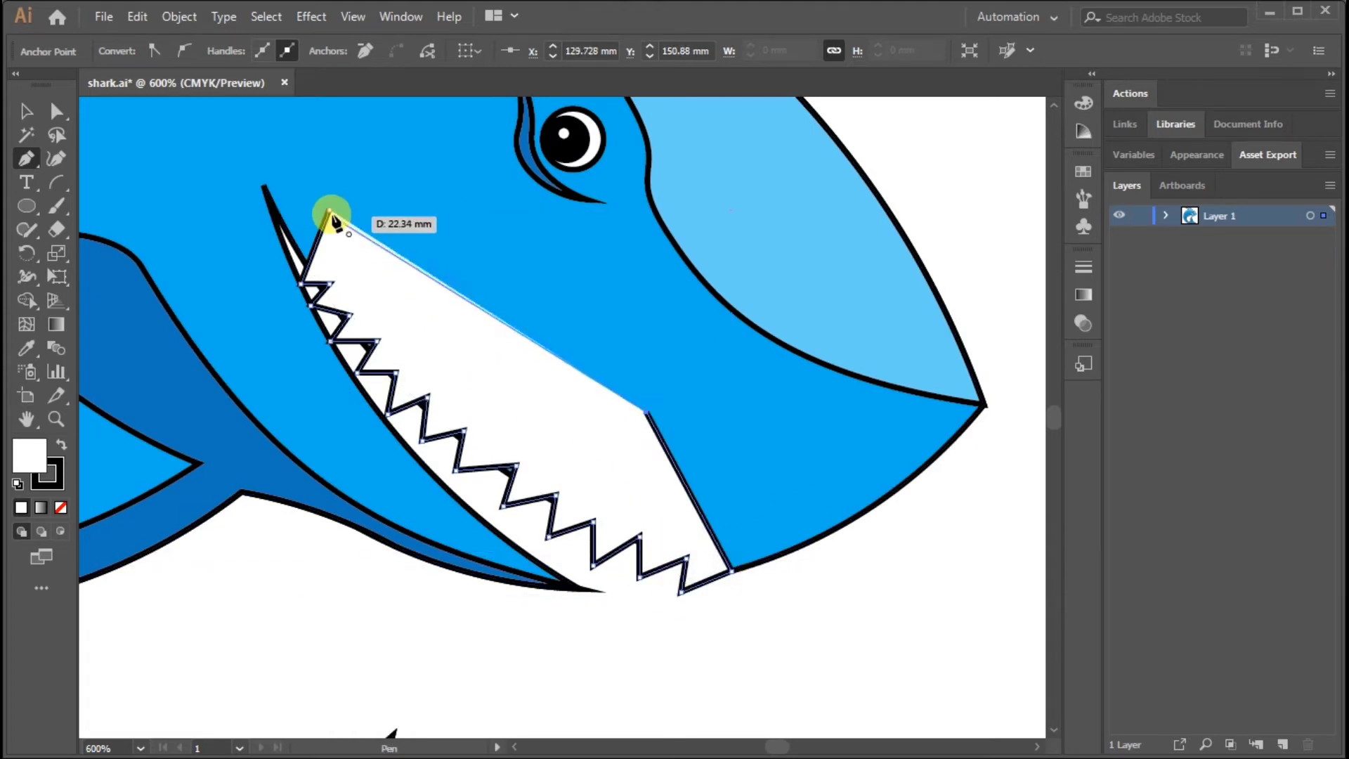
click(330, 210)
key(v)
click(803, 485)
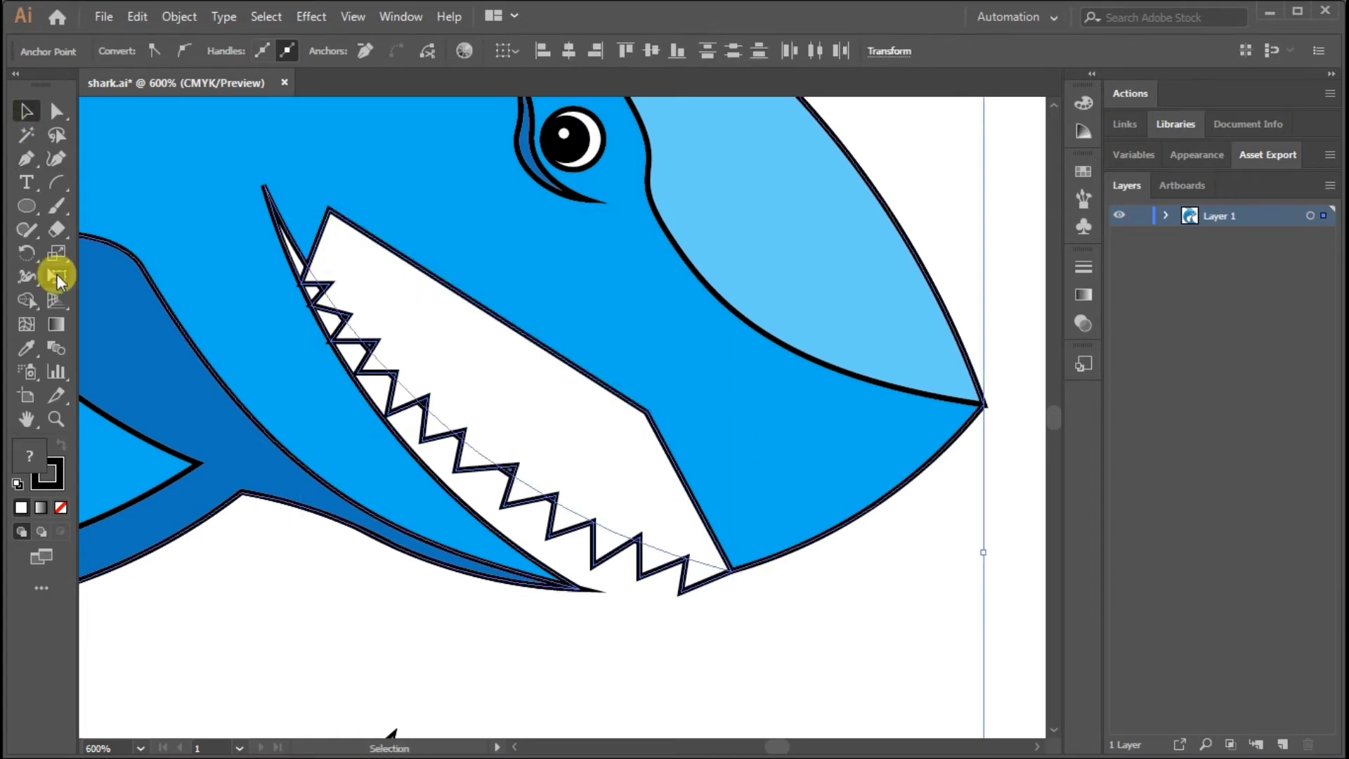
click(31, 300)
click(30, 110)
click(850, 633)
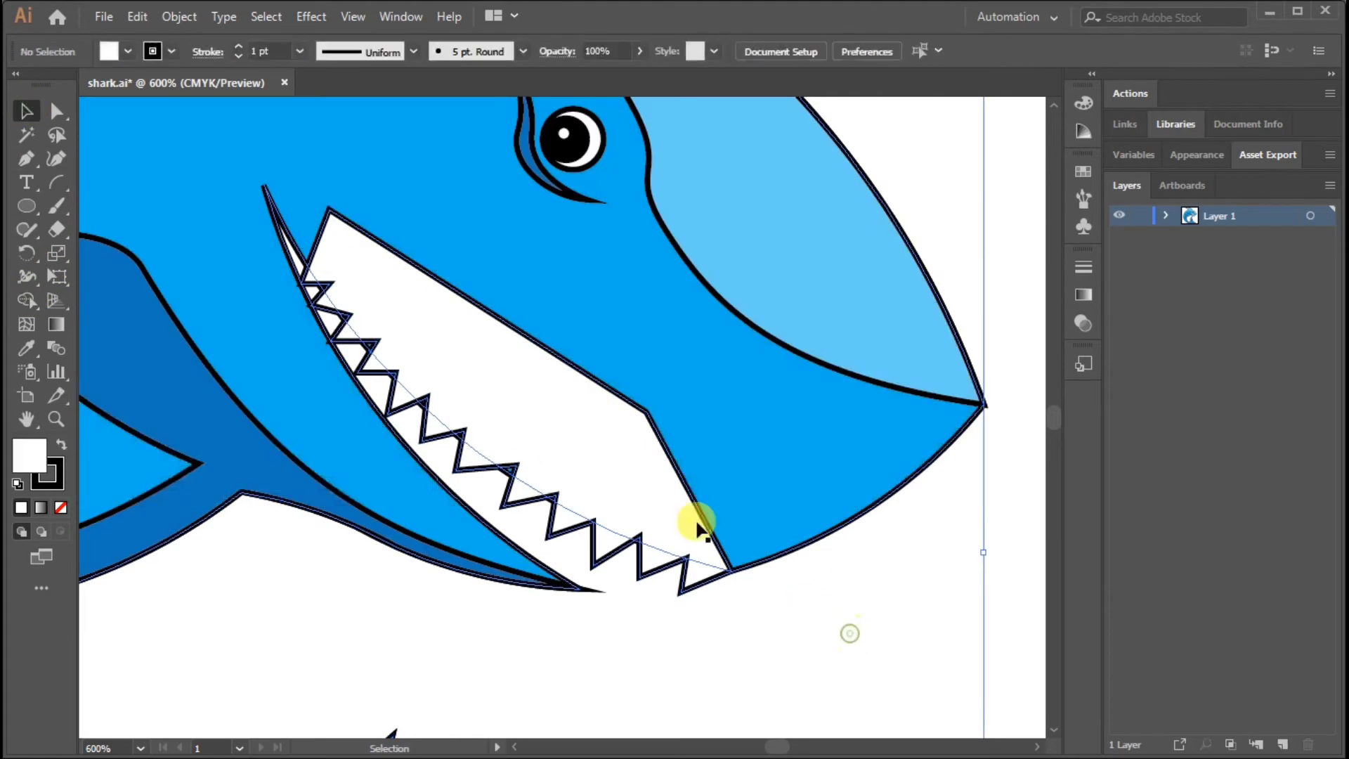
Send the upper teeth shape to the back so it sits behind the shark's head, and deselect it
click(669, 458)
key(ctrl+shift+bracketleft)
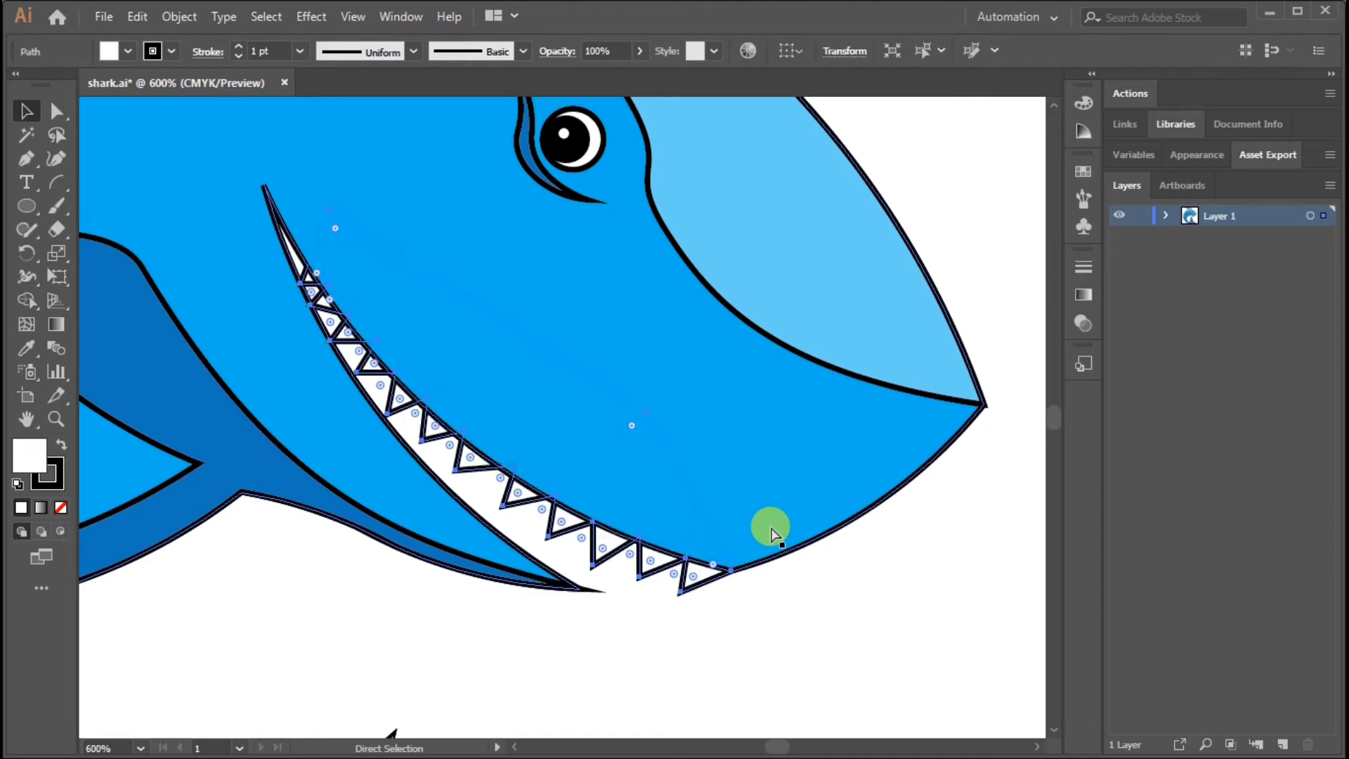
key(v)
click(782, 610)
drag(784, 614, 745, 570)
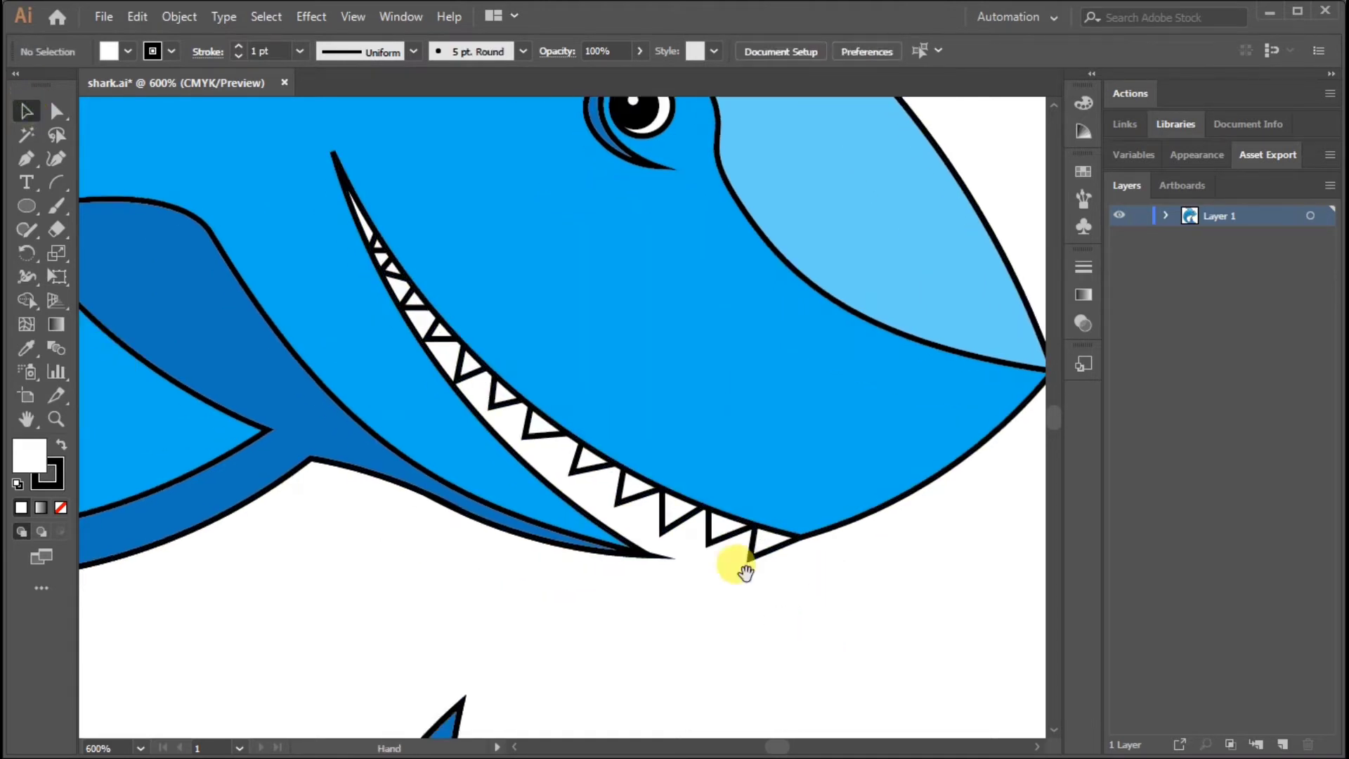
Draw a closed zigzag shape for the lower teeth with the Pen tool, running from the lower jaw's tip back along its edge
click(25, 162)
click(641, 551)
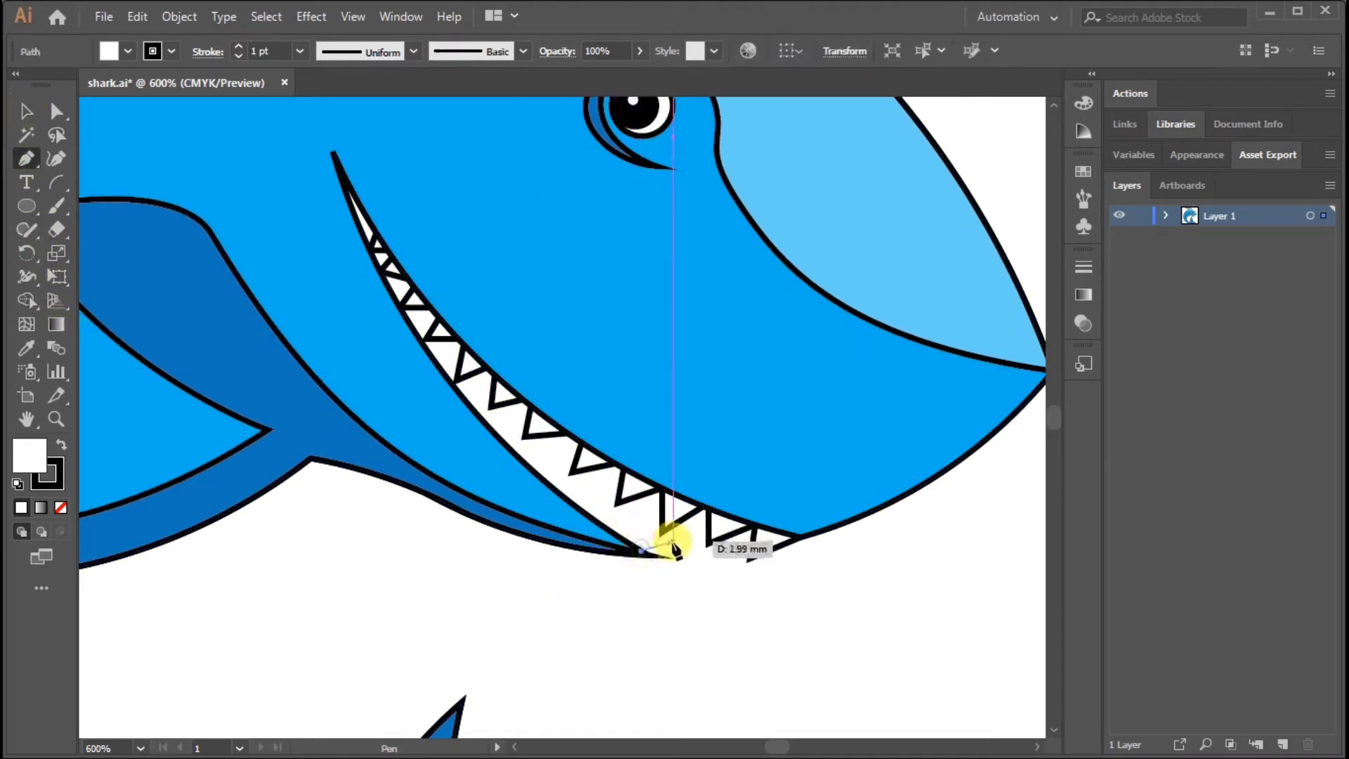
drag(647, 520, 607, 521)
click(609, 530)
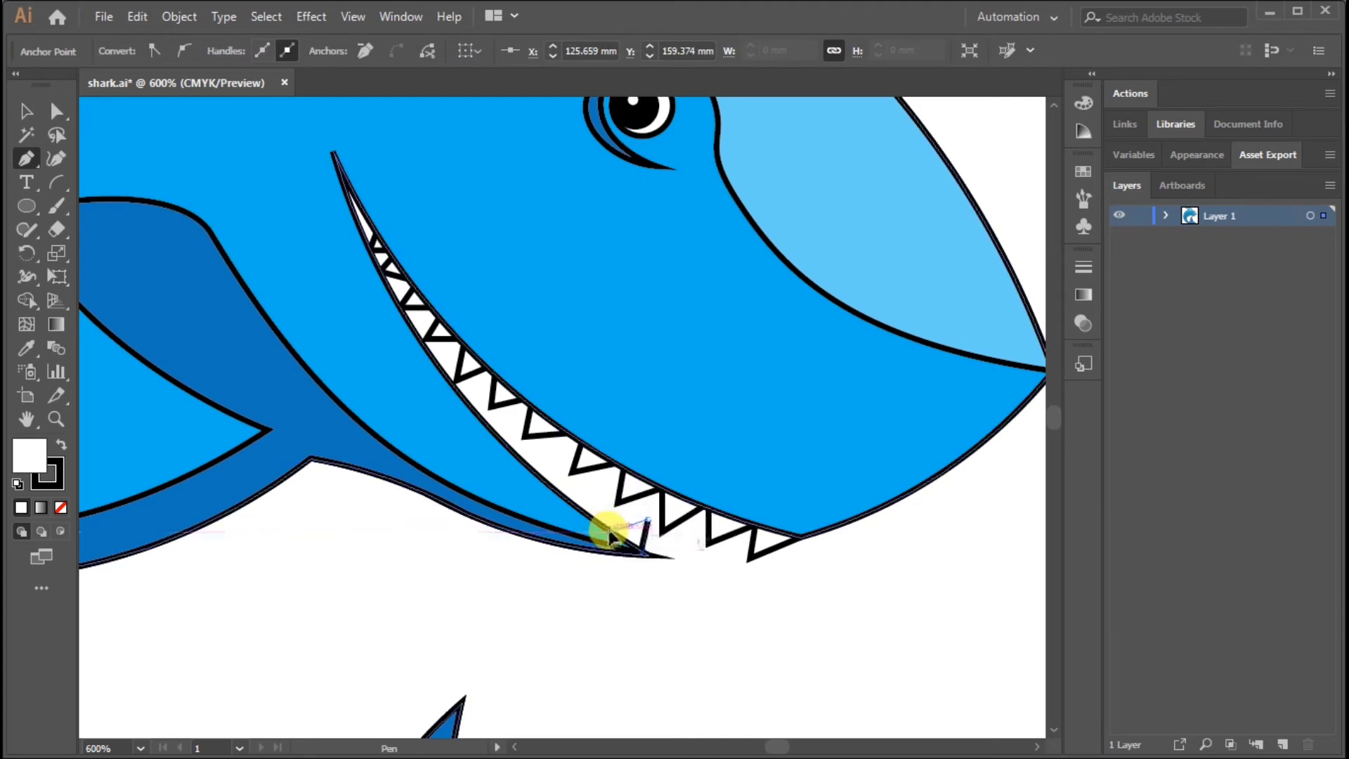
click(603, 492)
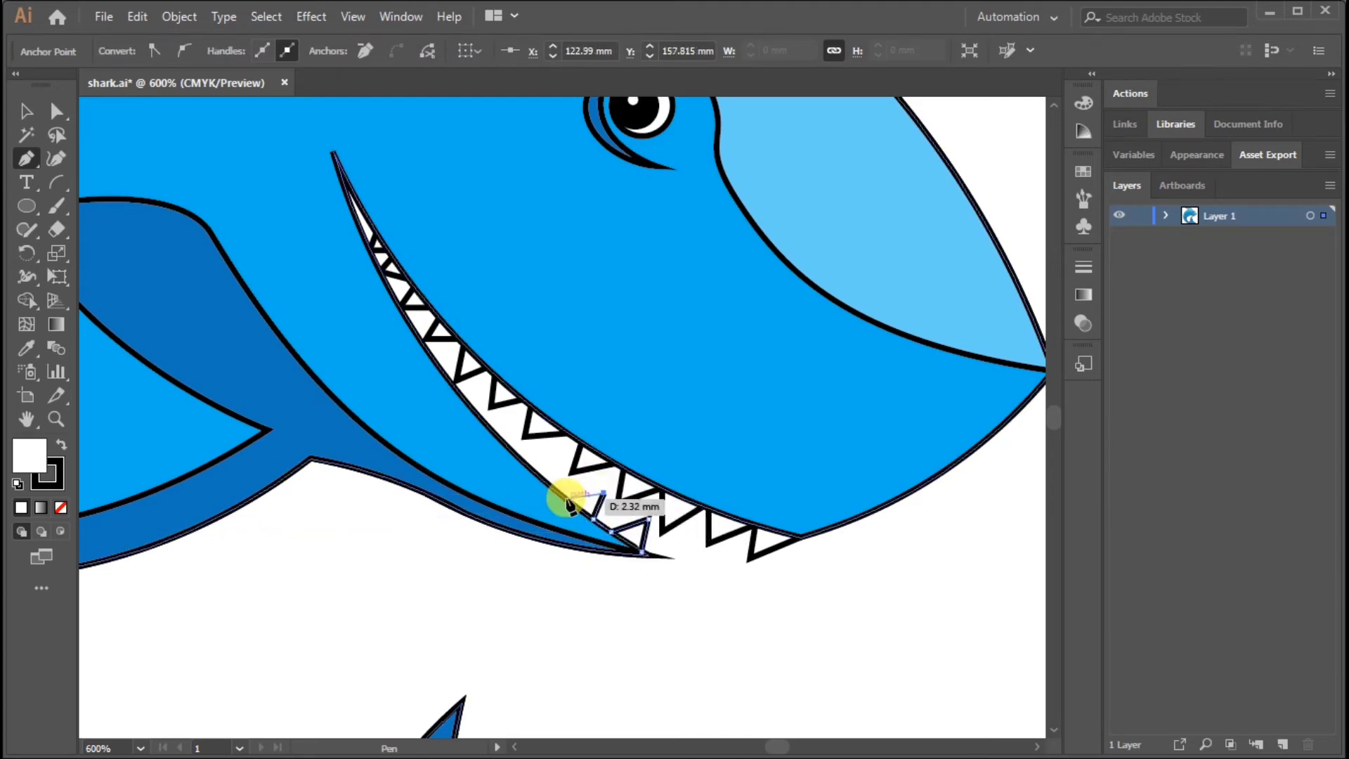
click(555, 491)
click(560, 455)
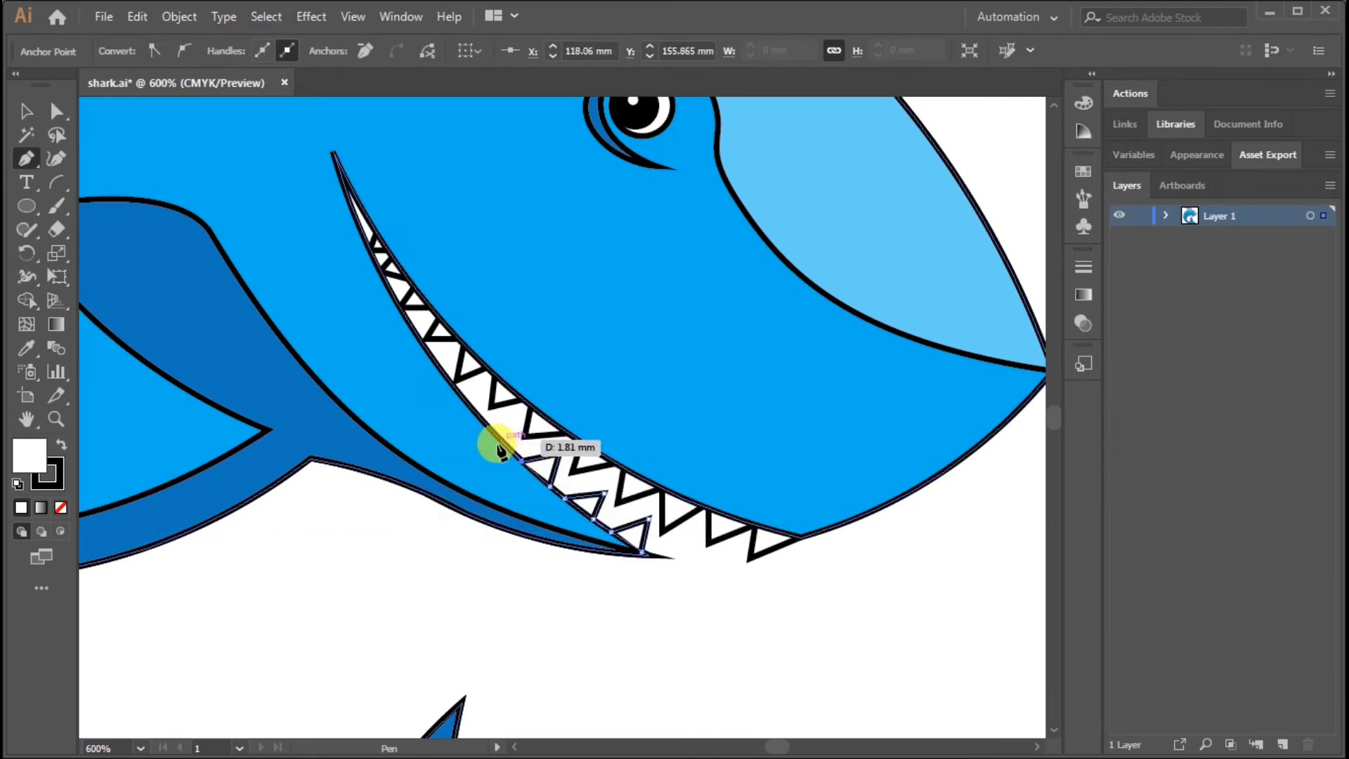
click(513, 448)
click(515, 416)
click(486, 424)
click(476, 413)
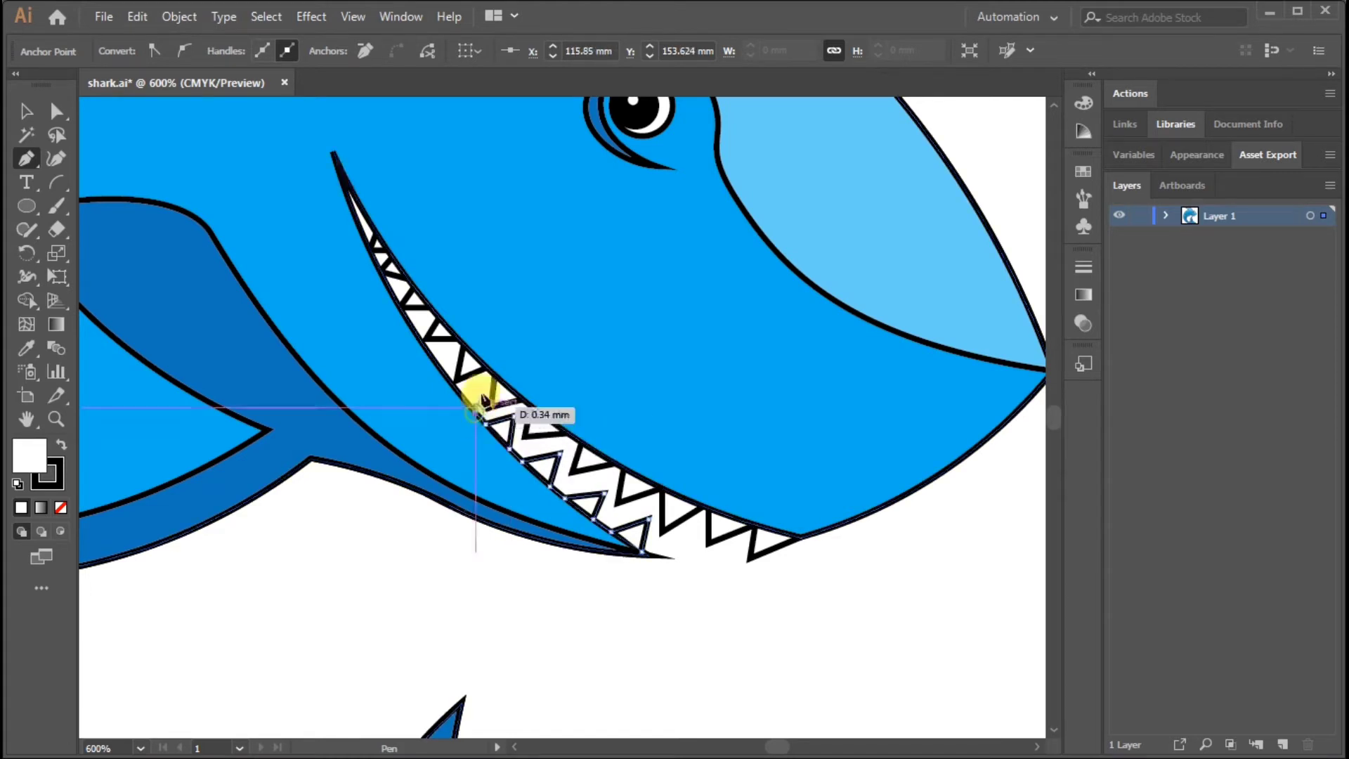
click(479, 390)
click(459, 393)
click(442, 387)
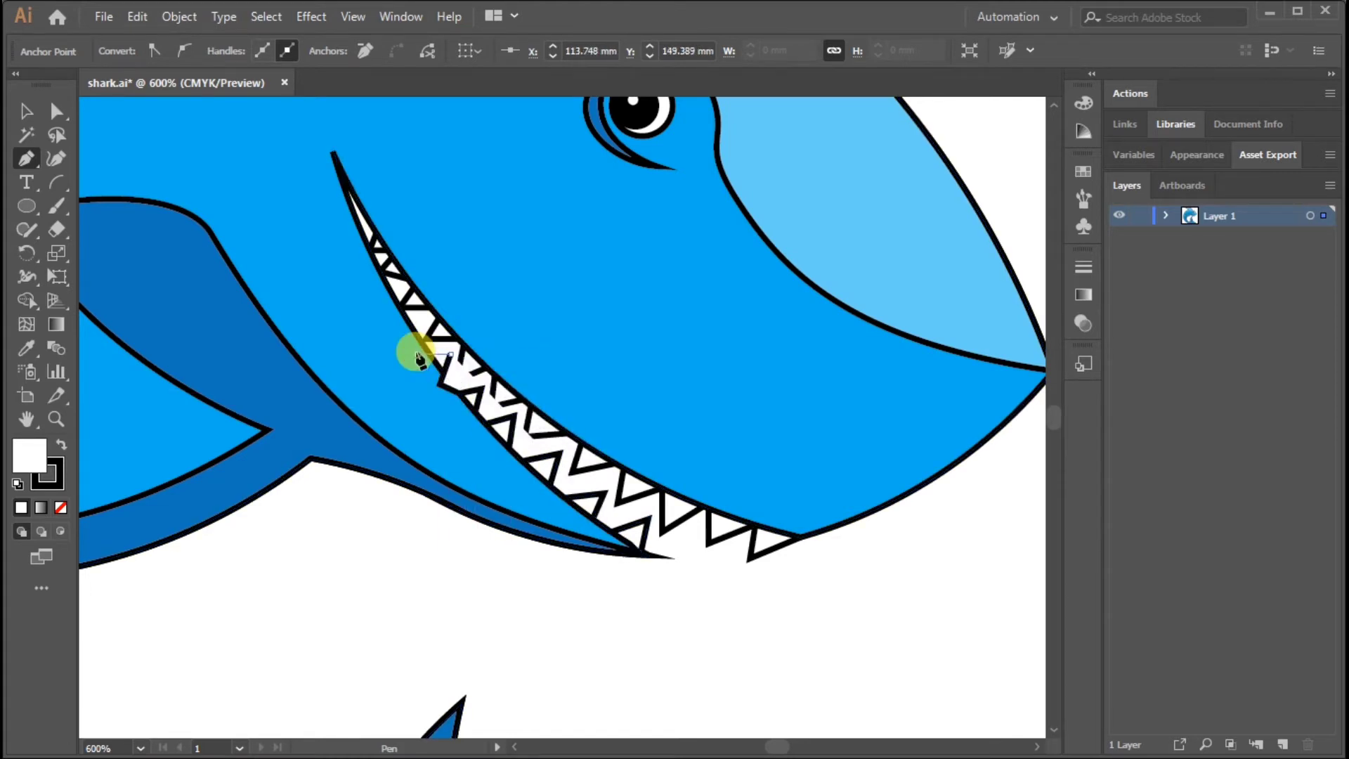
click(376, 339)
click(644, 550)
Send the lower teeth shape to the back behind the lower jaw and deselect it
click(25, 111)
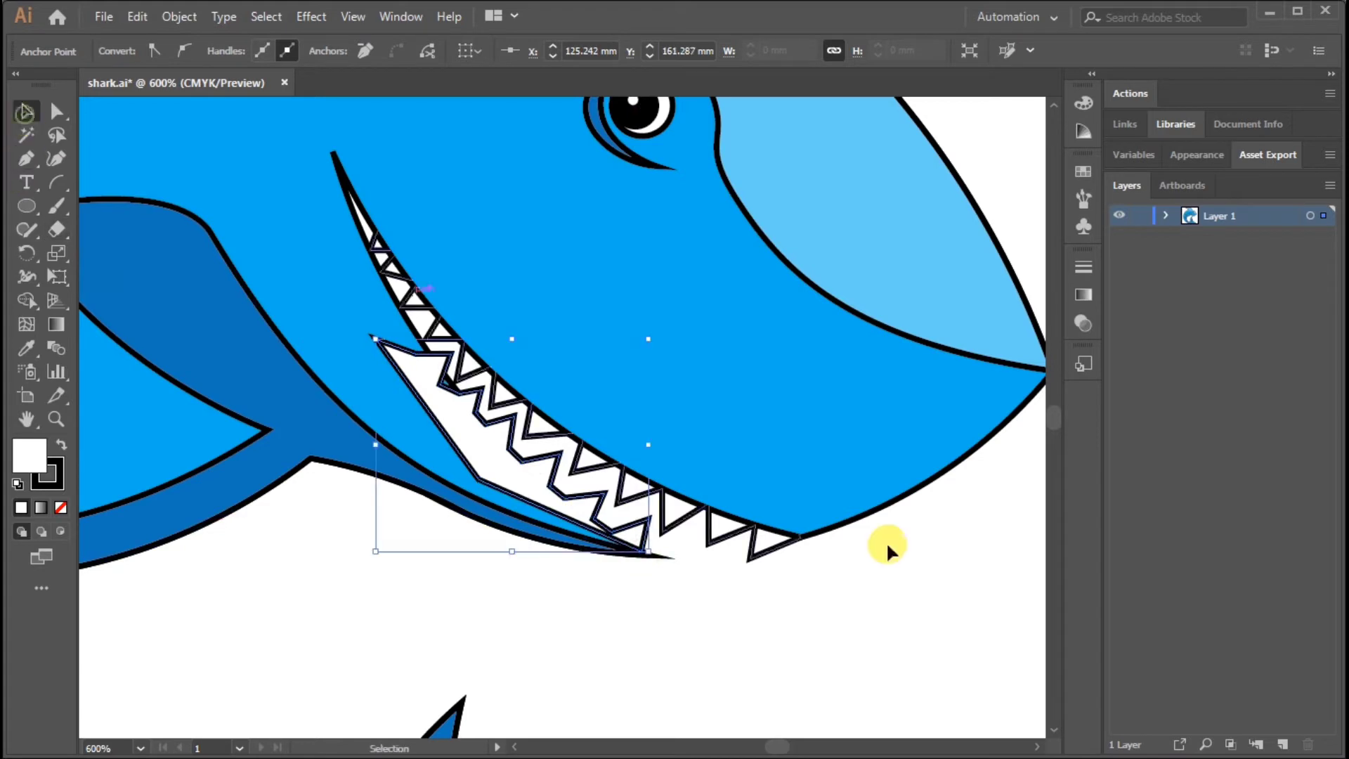
key(ctrl+shift+[)
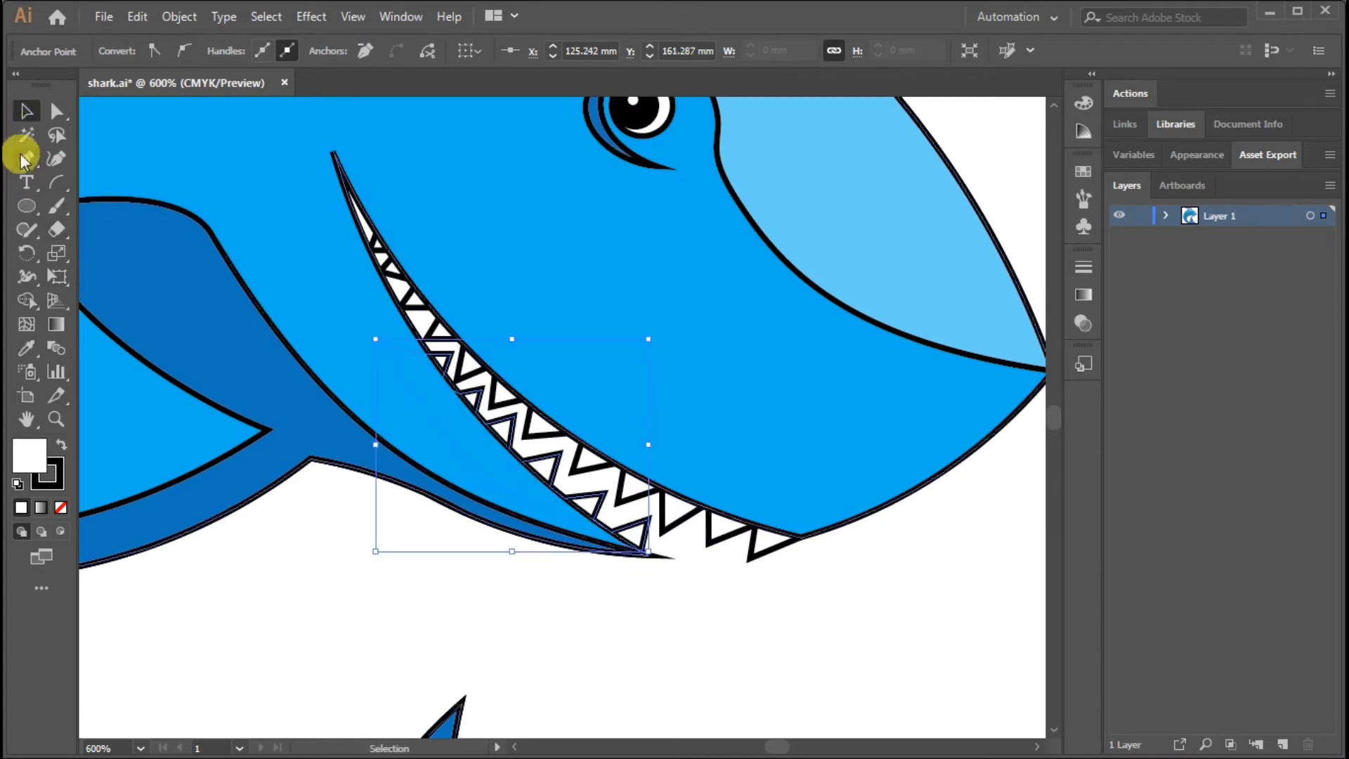
click(858, 659)
key(ctrl+minus)
drag(679, 576, 919, 578)
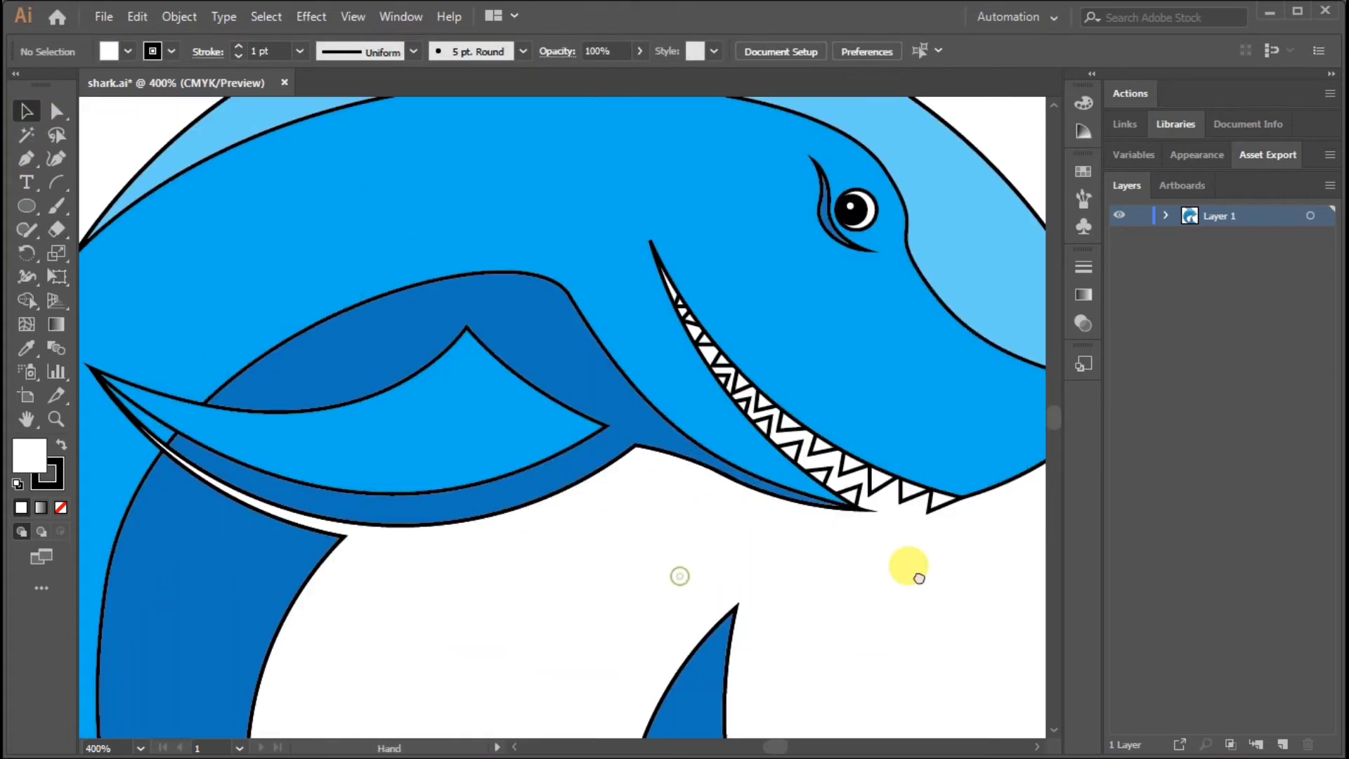
drag(573, 577, 684, 582)
click(395, 482)
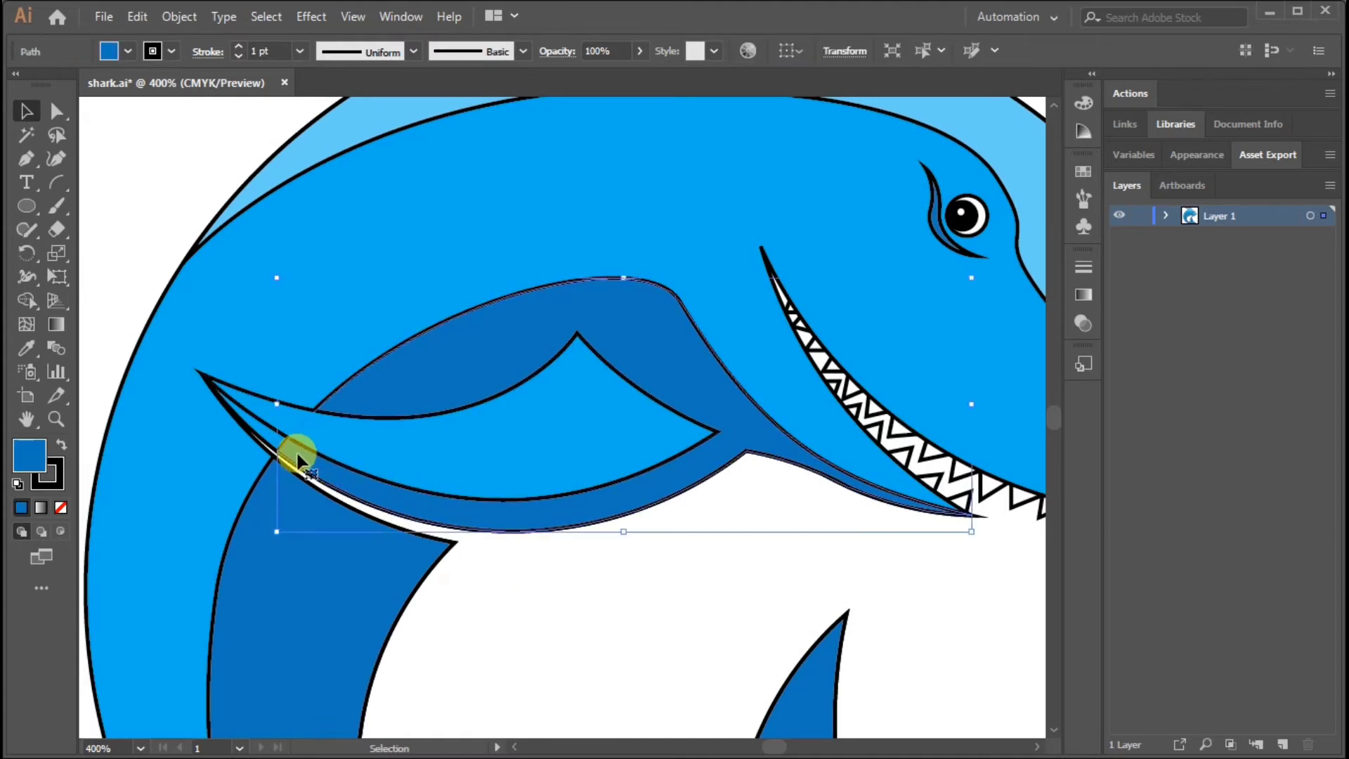
click(573, 633)
drag(431, 448, 678, 415)
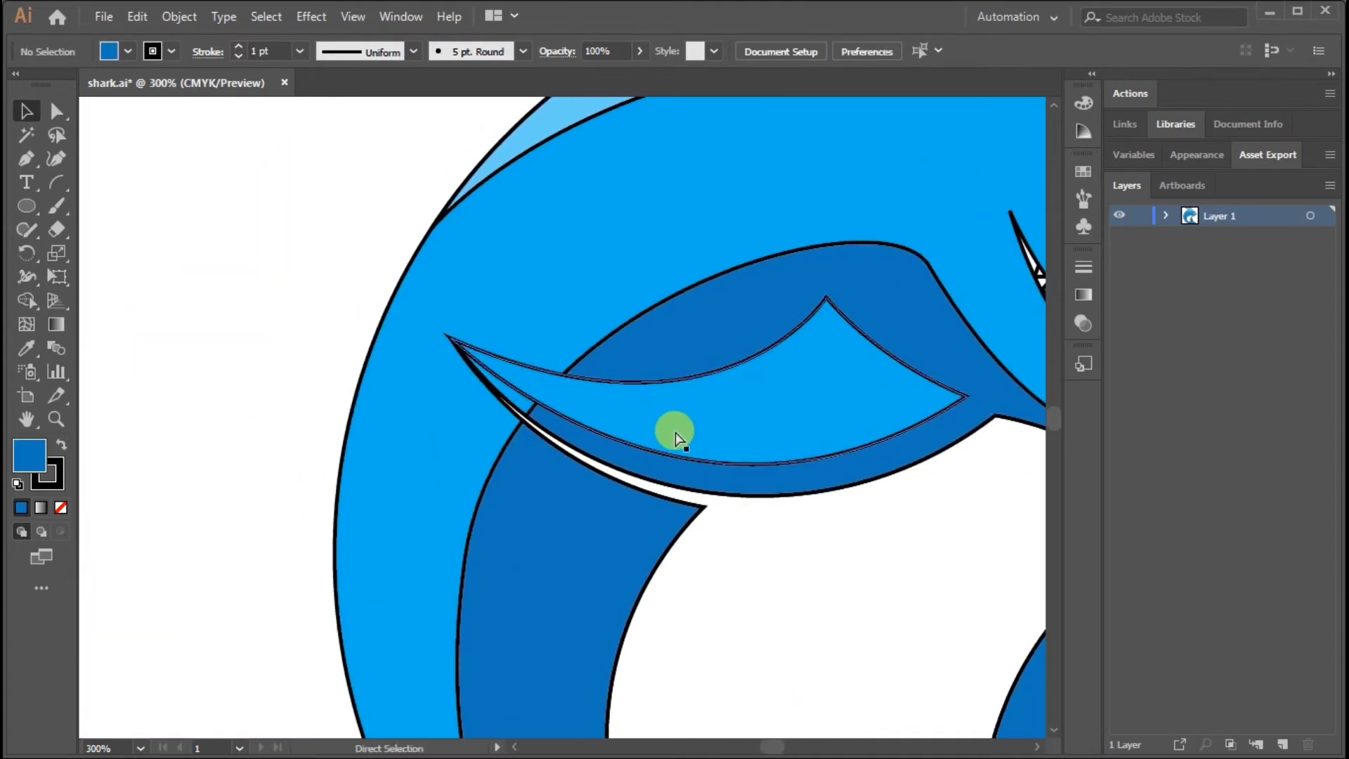
Select all of the shark artwork and set its fill to none, leaving only the outlines
key(ctrl+minus)
key(ctrl+minus)
key(ctrl+a)
click(127, 52)
click(20, 84)
click(361, 278)
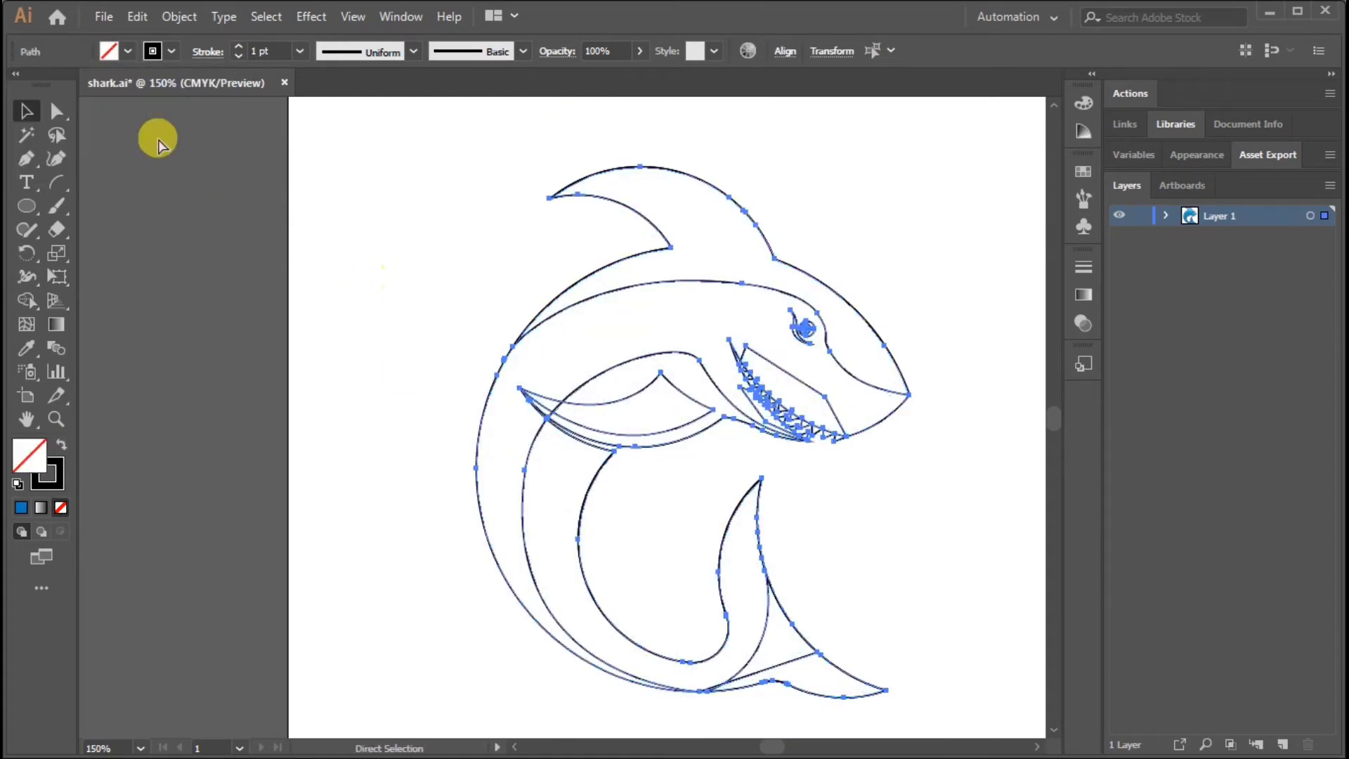
Undo the fill removal to restore the shark's colours and deselect the artwork
key(ctrl+z)
click(171, 51)
click(20, 83)
click(348, 302)
click(359, 306)
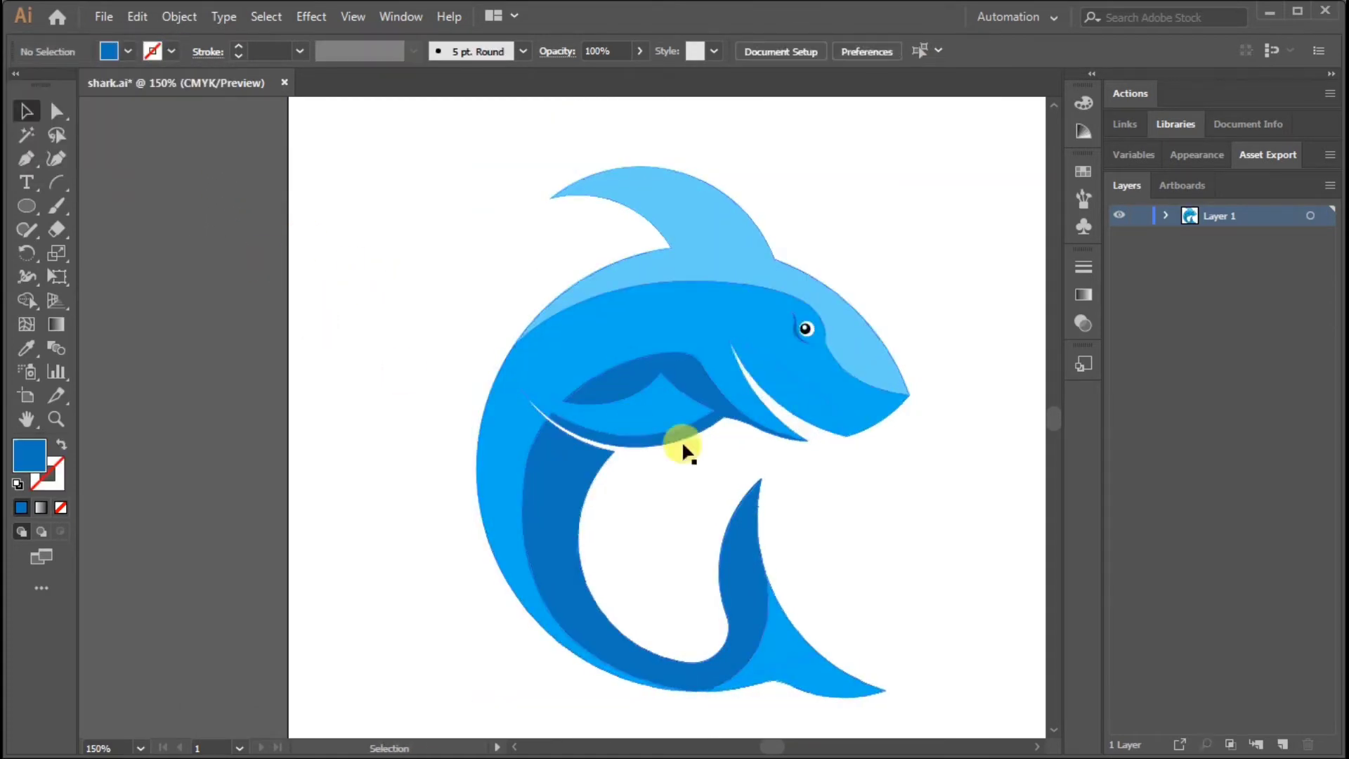
Fill the upper teeth shape with light grey and deselect it
drag(902, 483, 834, 464)
key(ctrl+plus)
key(ctrl+plus)
key(ctrl+plus)
drag(1015, 378, 824, 440)
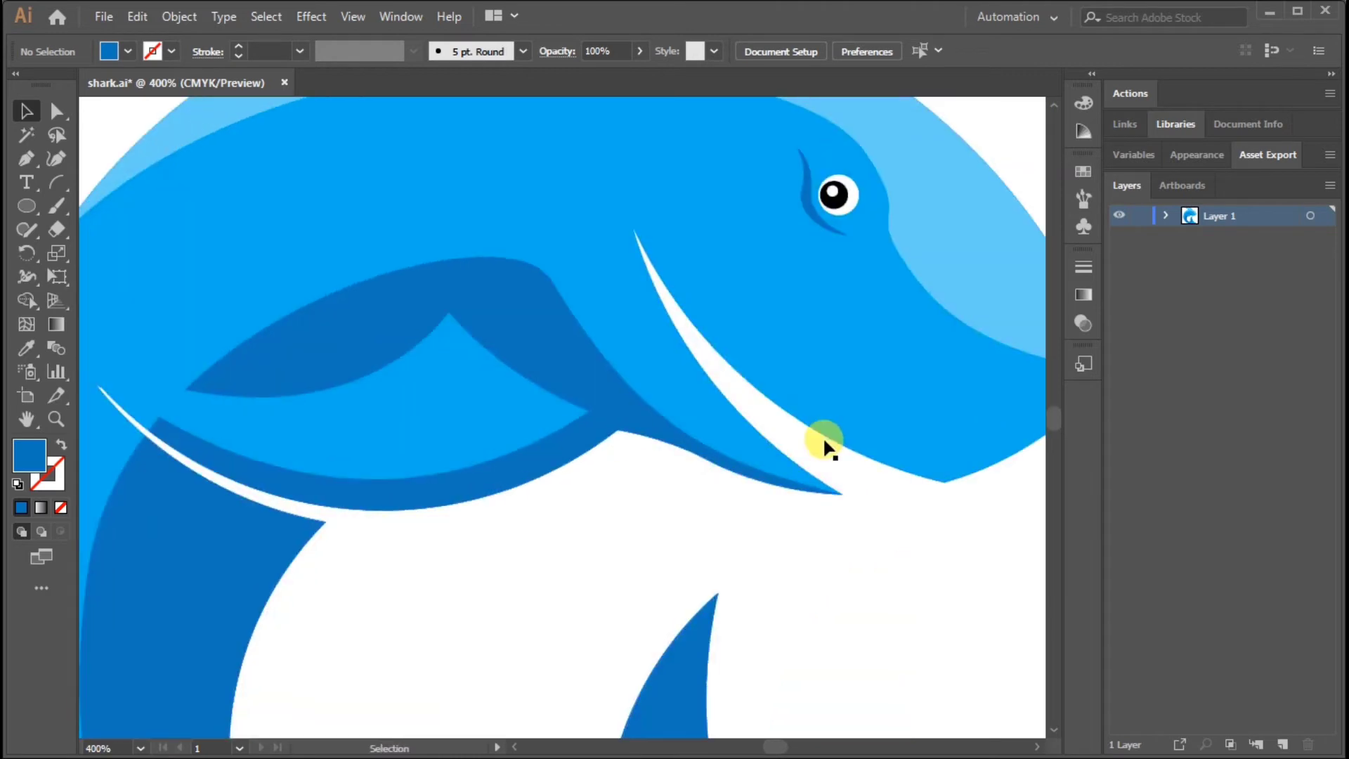
click(825, 437)
click(127, 51)
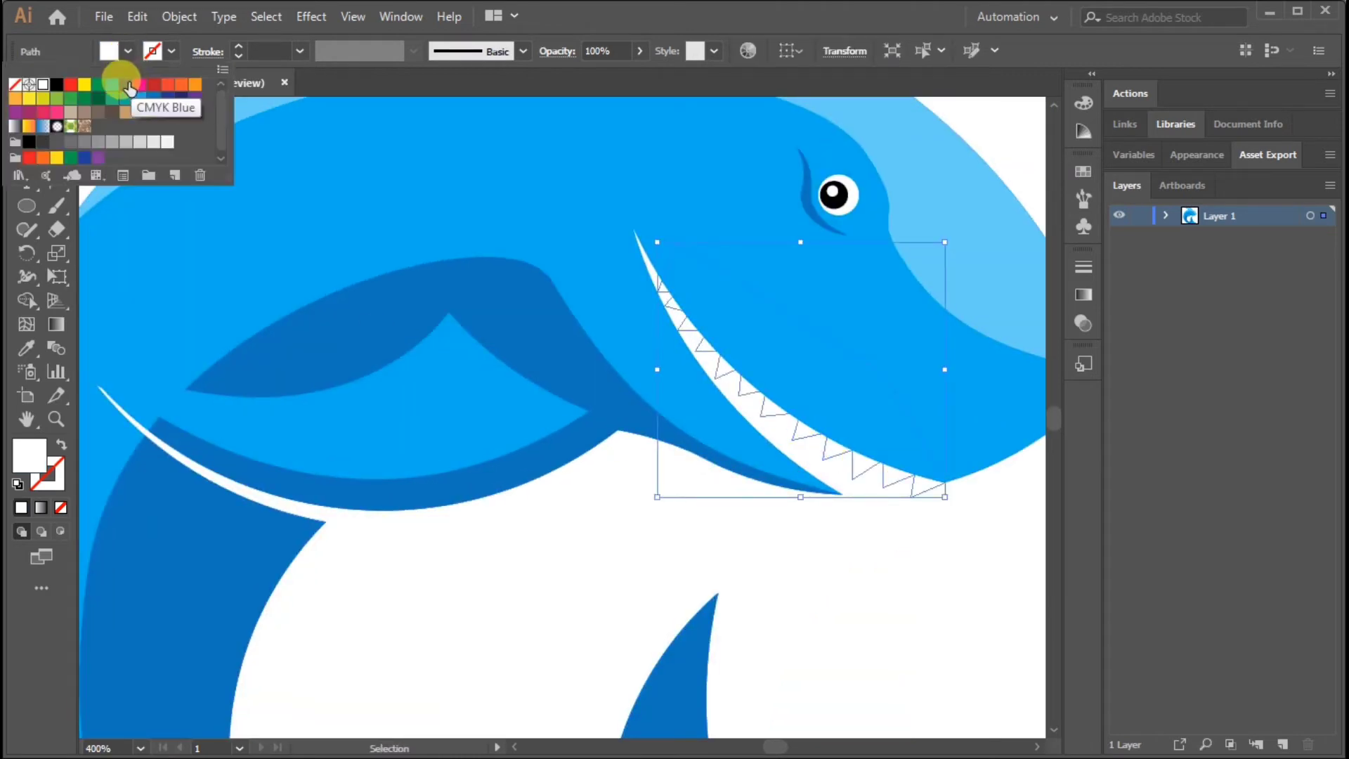
click(139, 142)
click(724, 527)
click(724, 526)
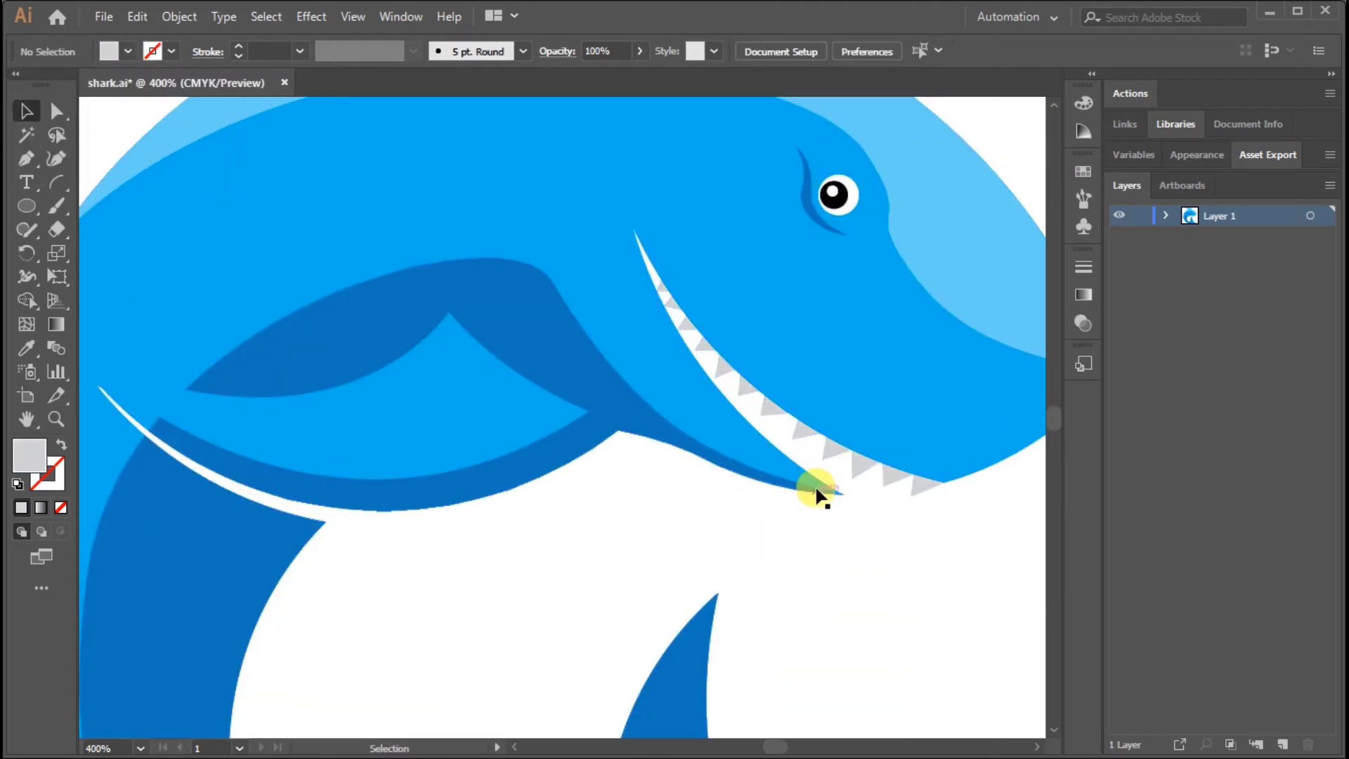
Fill the lower teeth shape with the same light grey and deselect it
click(814, 460)
click(127, 51)
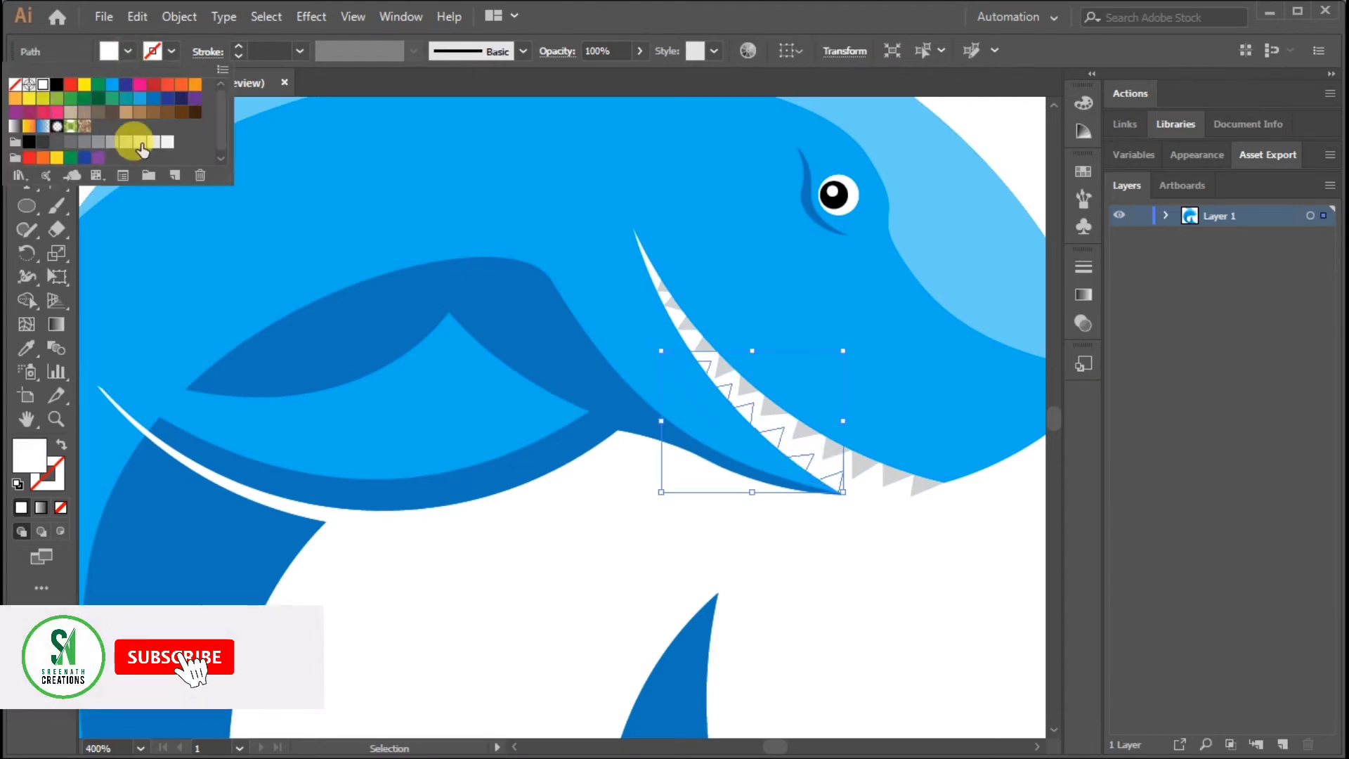
click(141, 149)
click(877, 568)
key(ctrl+minus)
key(ctrl+minus)
key(ctrl+minus)
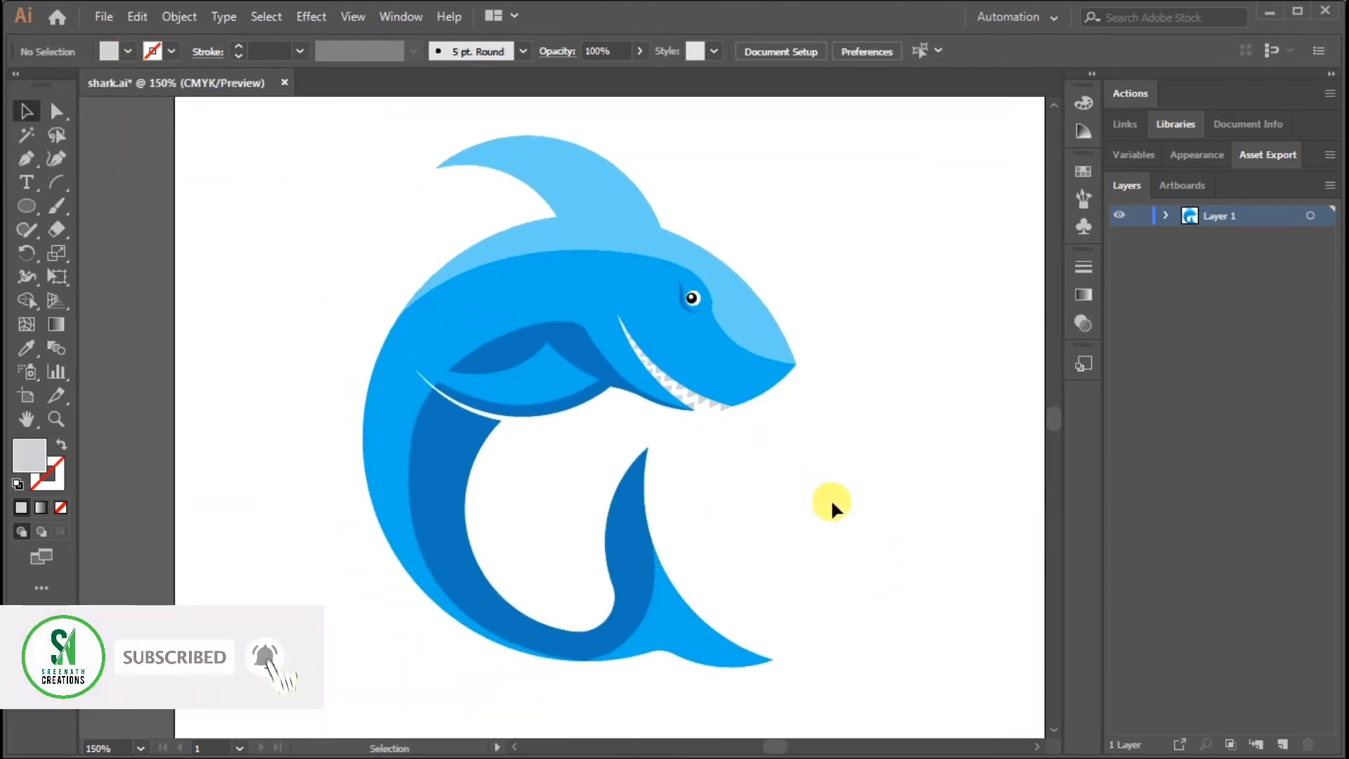
key(ctrl+plus)
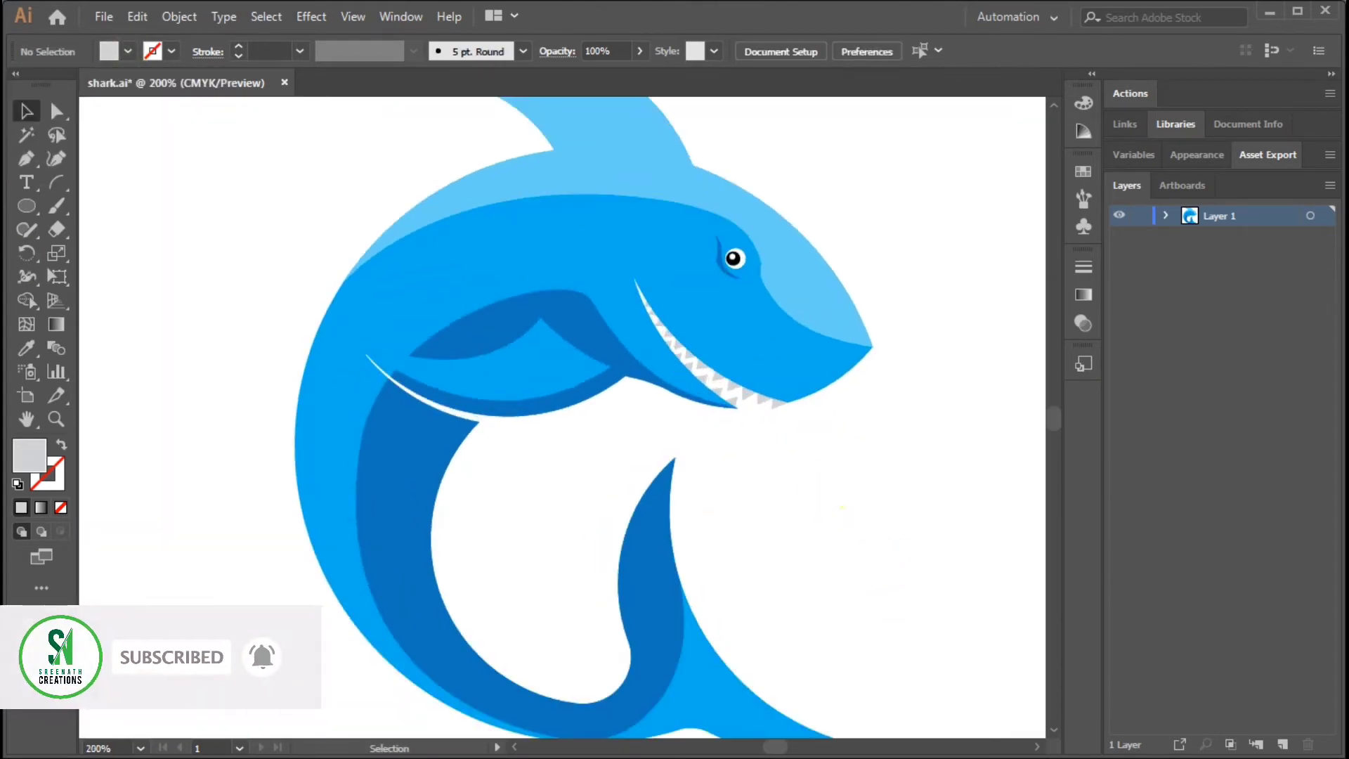
key(l)
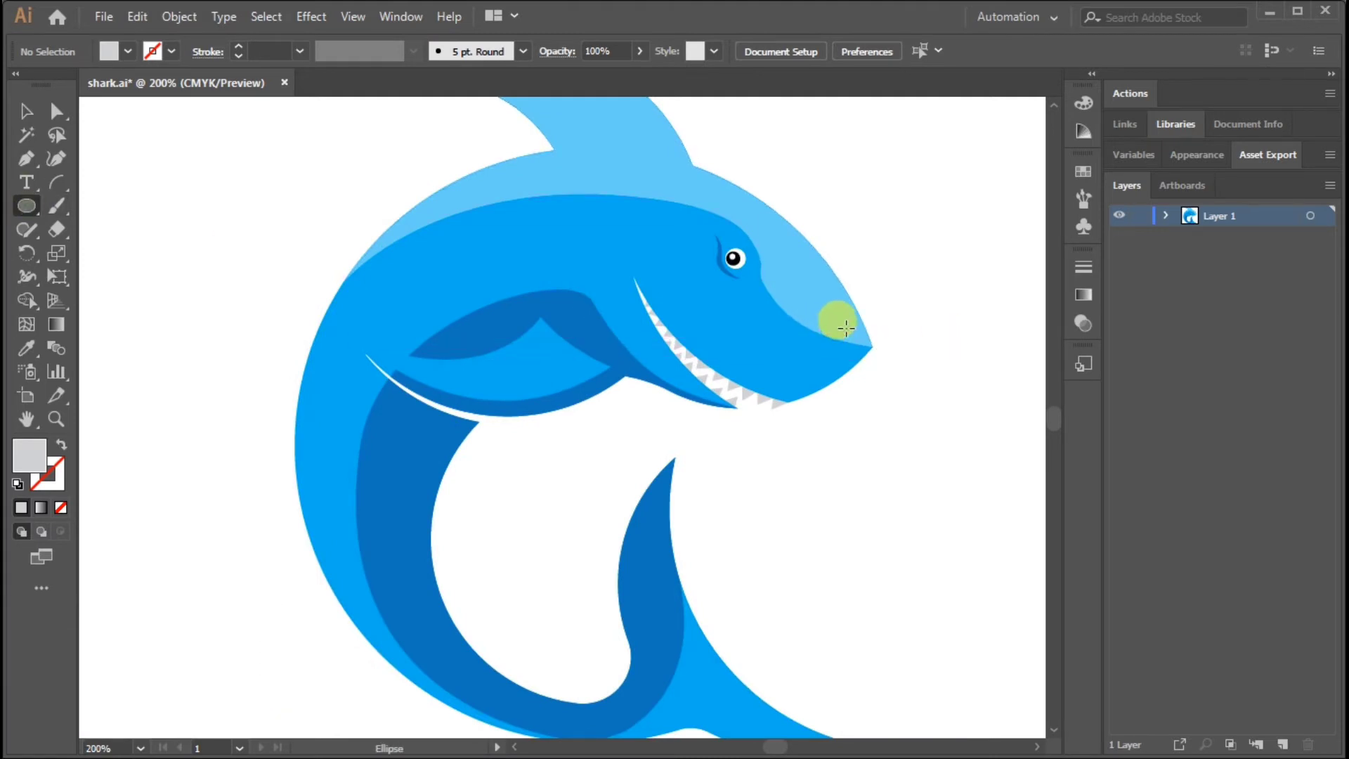
drag(856, 342, 857, 342)
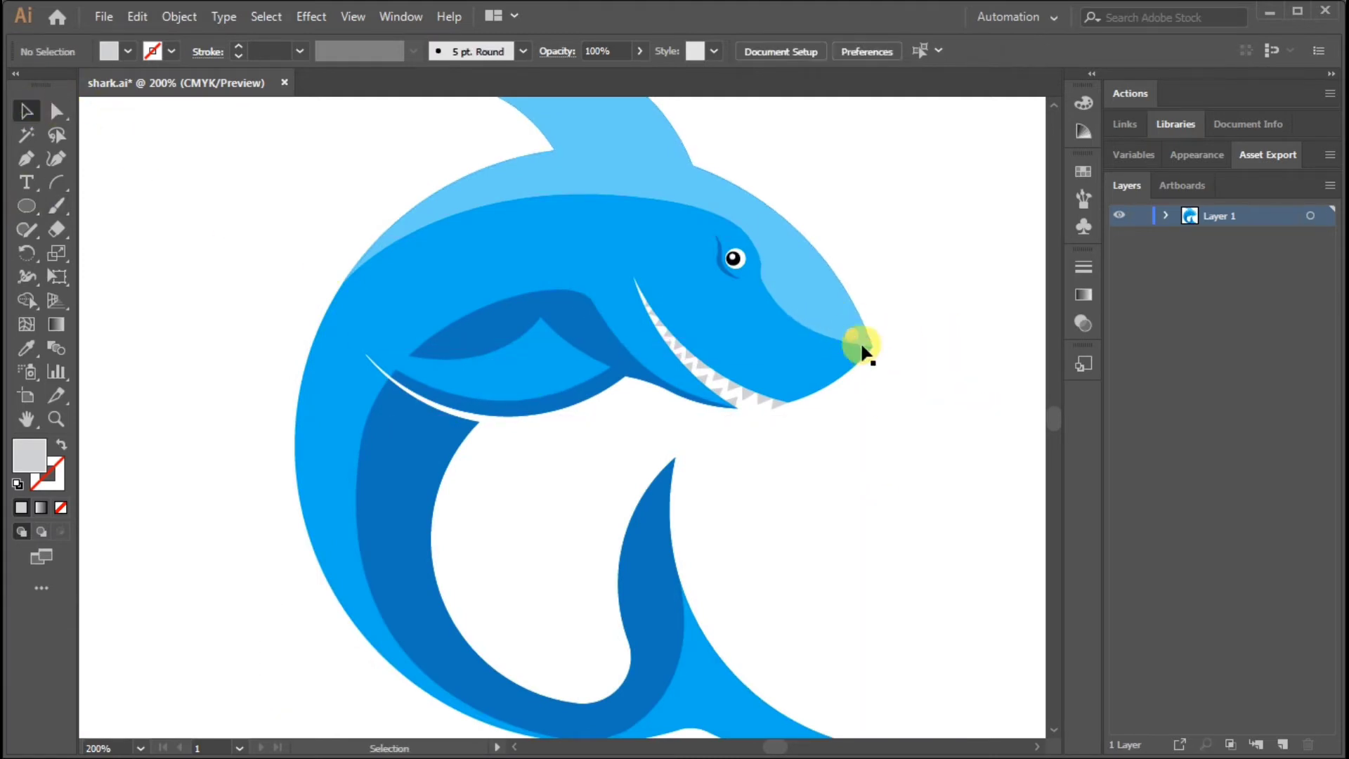
click(863, 345)
drag(839, 356, 877, 436)
click(907, 396)
Move the pectoral fin shape's front anchor to the shark's lower edge and stretch its handle so the bottom curve follows that edge
key(ctrl+plus)
key(ctrl+plus)
click(496, 400)
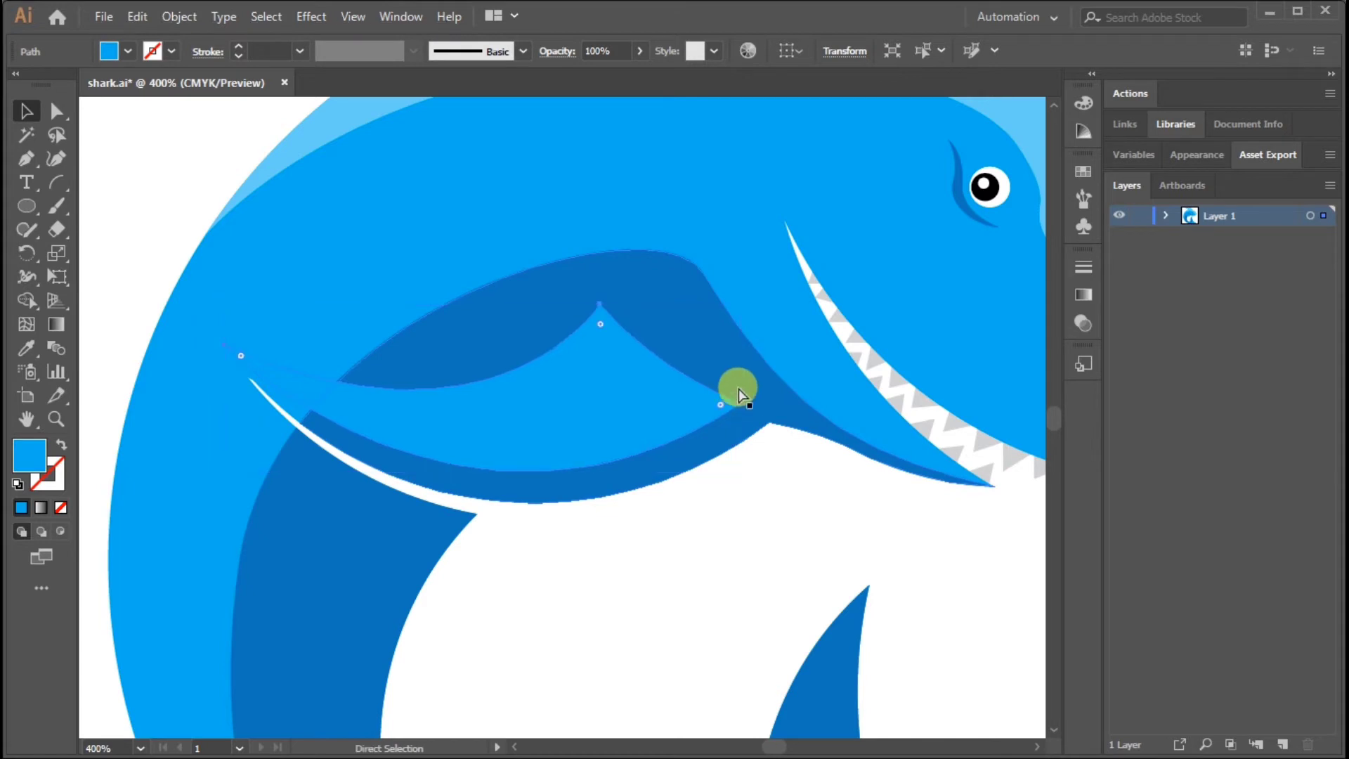
key(a)
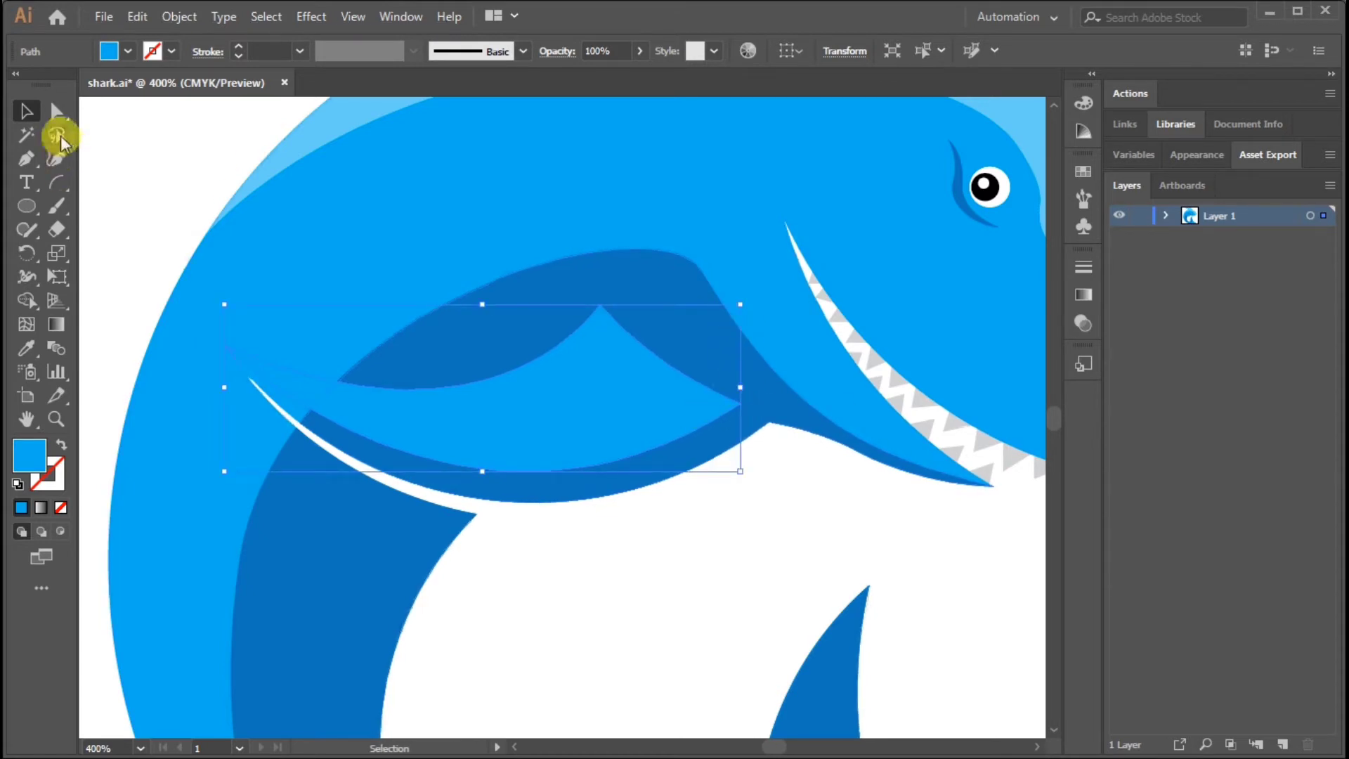
mouse_move(739, 405)
mouse_down()
mouse_move(742, 444)
mouse_move(726, 451)
mouse_move(768, 431)
mouse_move(749, 423)
mouse_up()
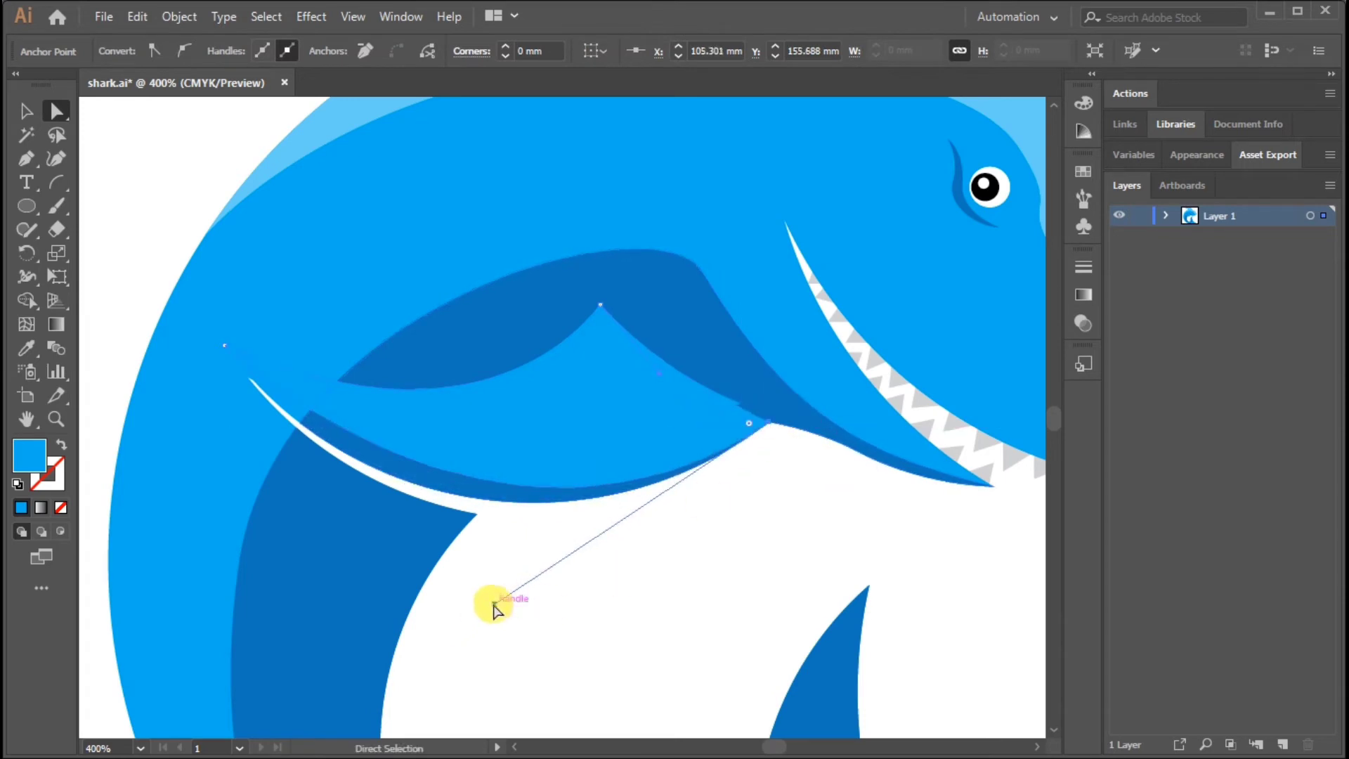
drag(495, 608, 395, 615)
click(29, 112)
key(a)
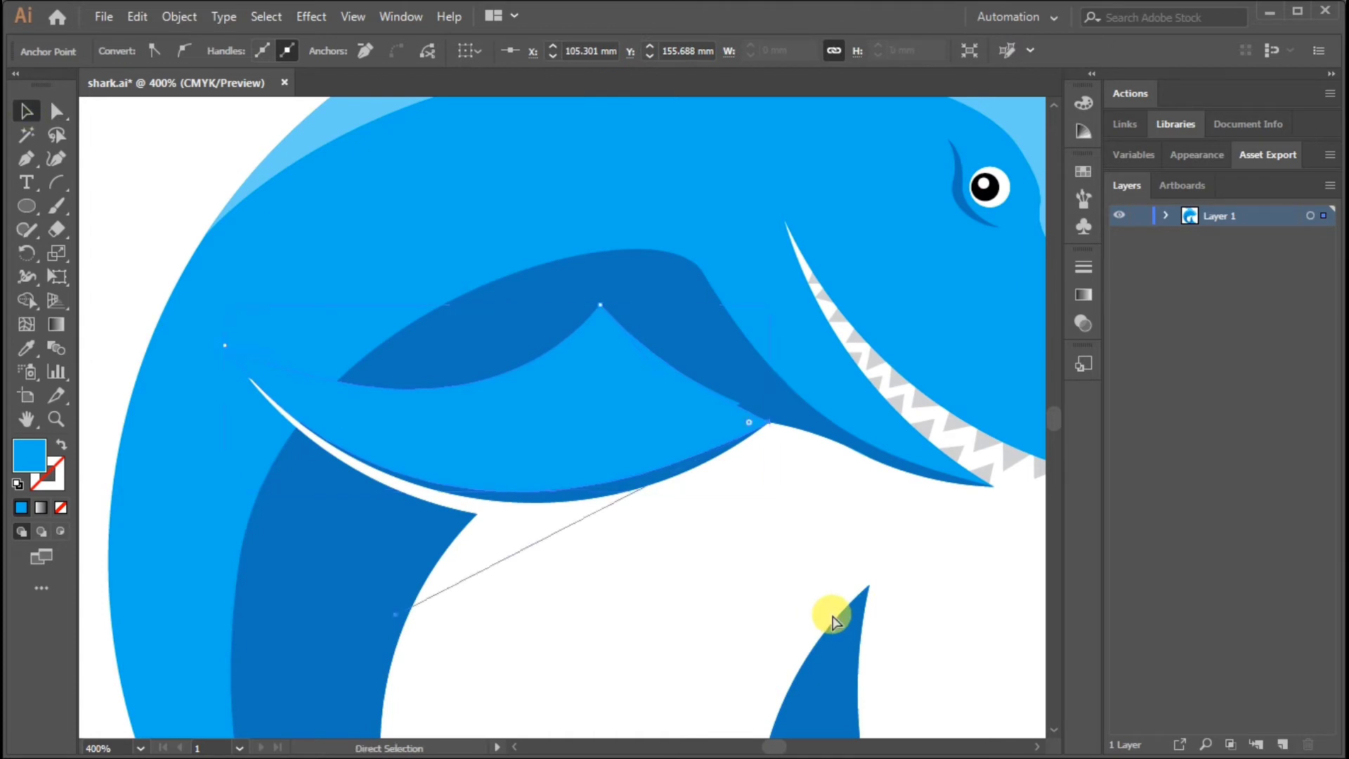
key(v)
click(713, 585)
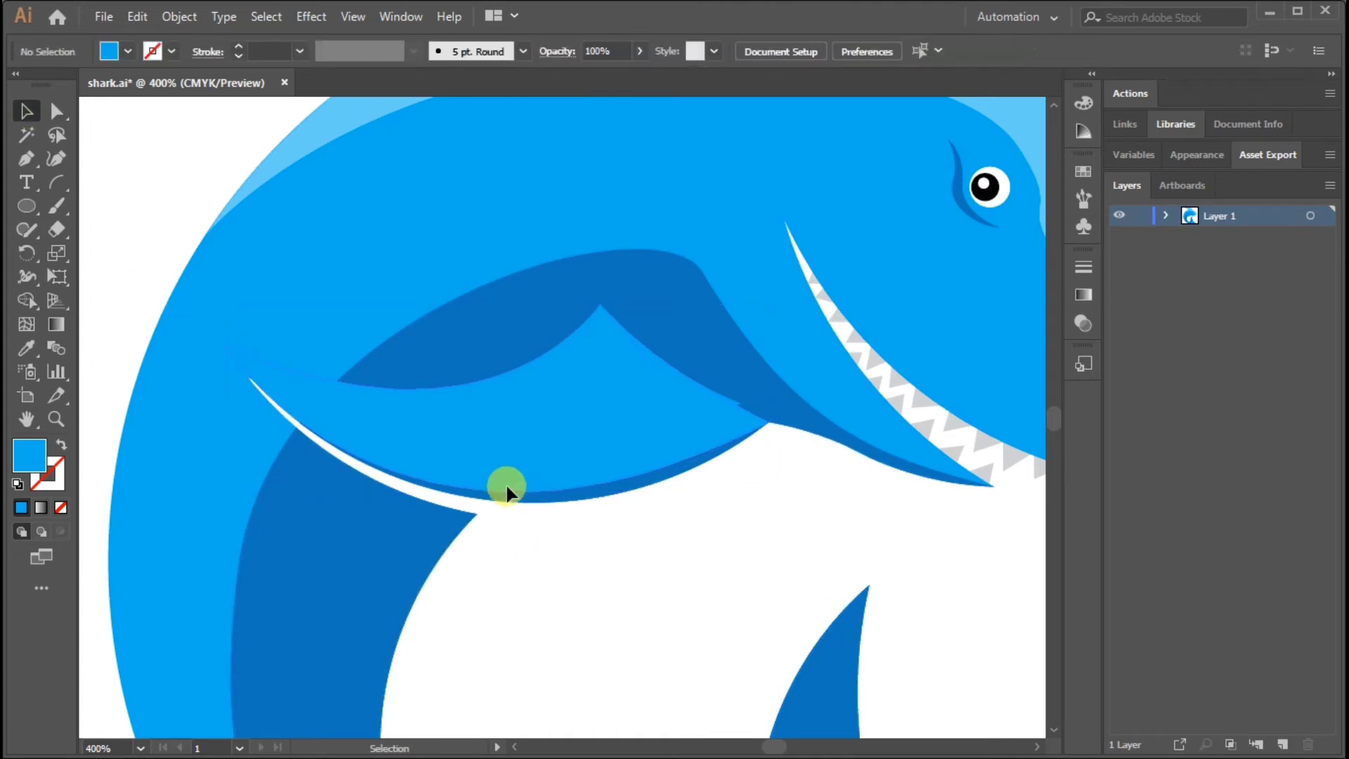
Fill the reshaped pectoral fin shadow with the darker blue used for the body shading
click(506, 488)
click(128, 51)
click(154, 99)
click(631, 600)
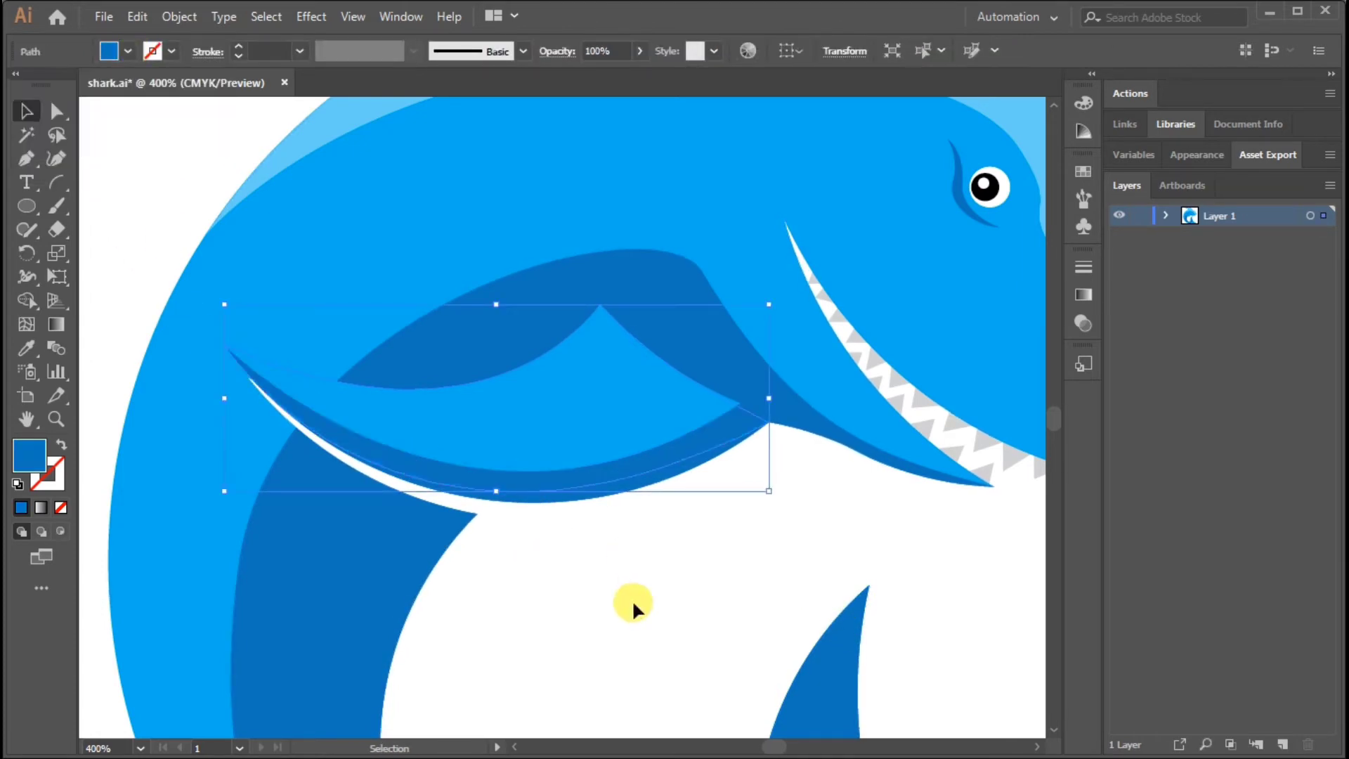
Merge the pectoral fin shadow with the dark shading around the fin using Shape Builder, and deselect
click(654, 601)
click(537, 482)
click(718, 444)
click(27, 300)
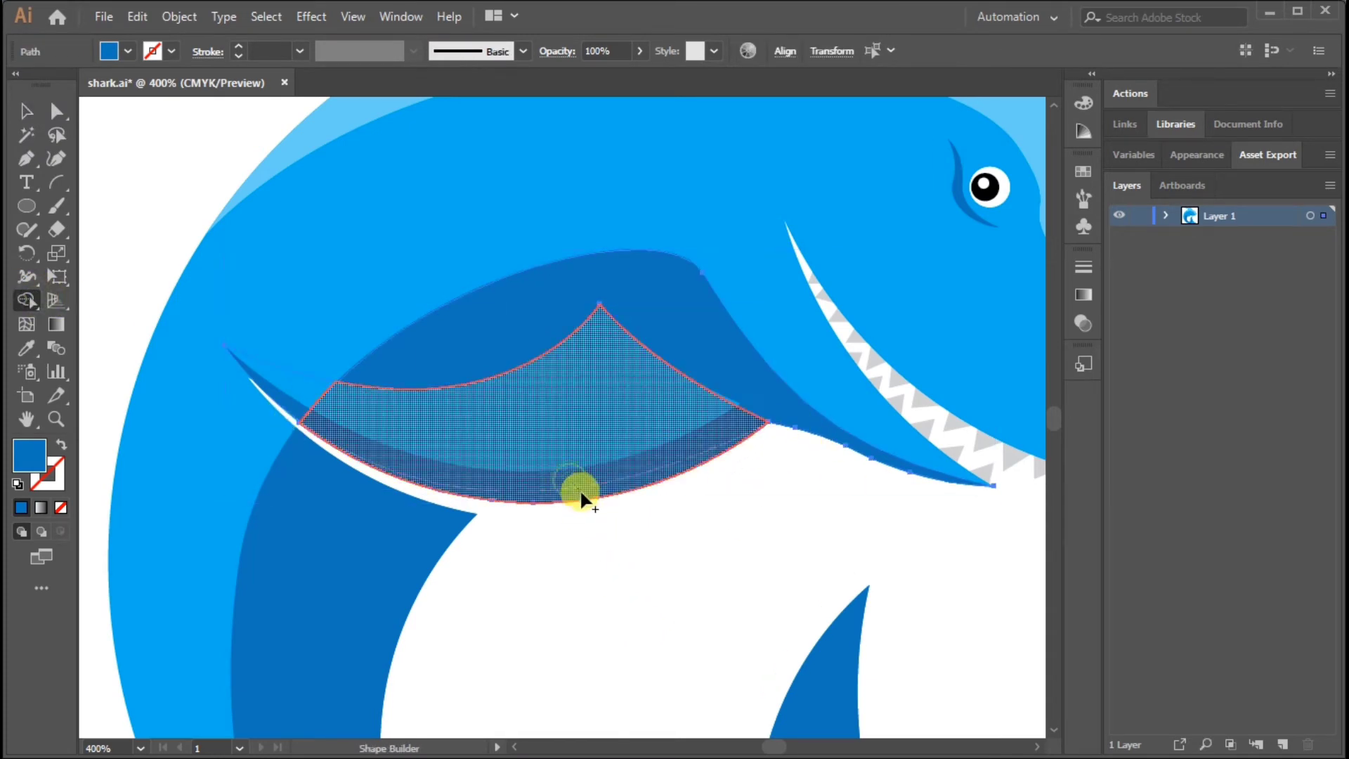
drag(580, 488, 285, 398)
click(26, 111)
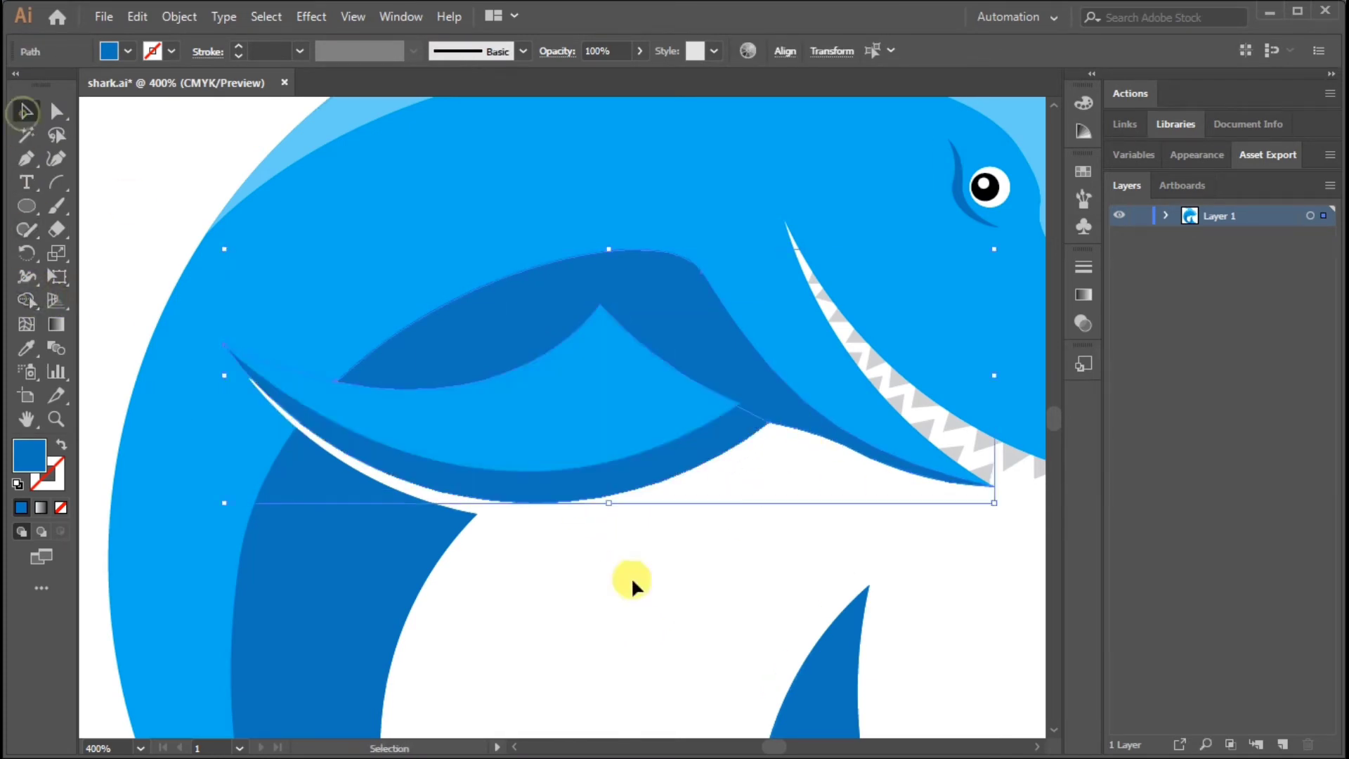
click(632, 585)
Draw a closed mid-blue shading shape over the dorsal fin with the Pen tool, curving from its tip to its base
click(442, 403)
key(ctrl+minus)
key(ctrl+minus)
drag(625, 337, 631, 448)
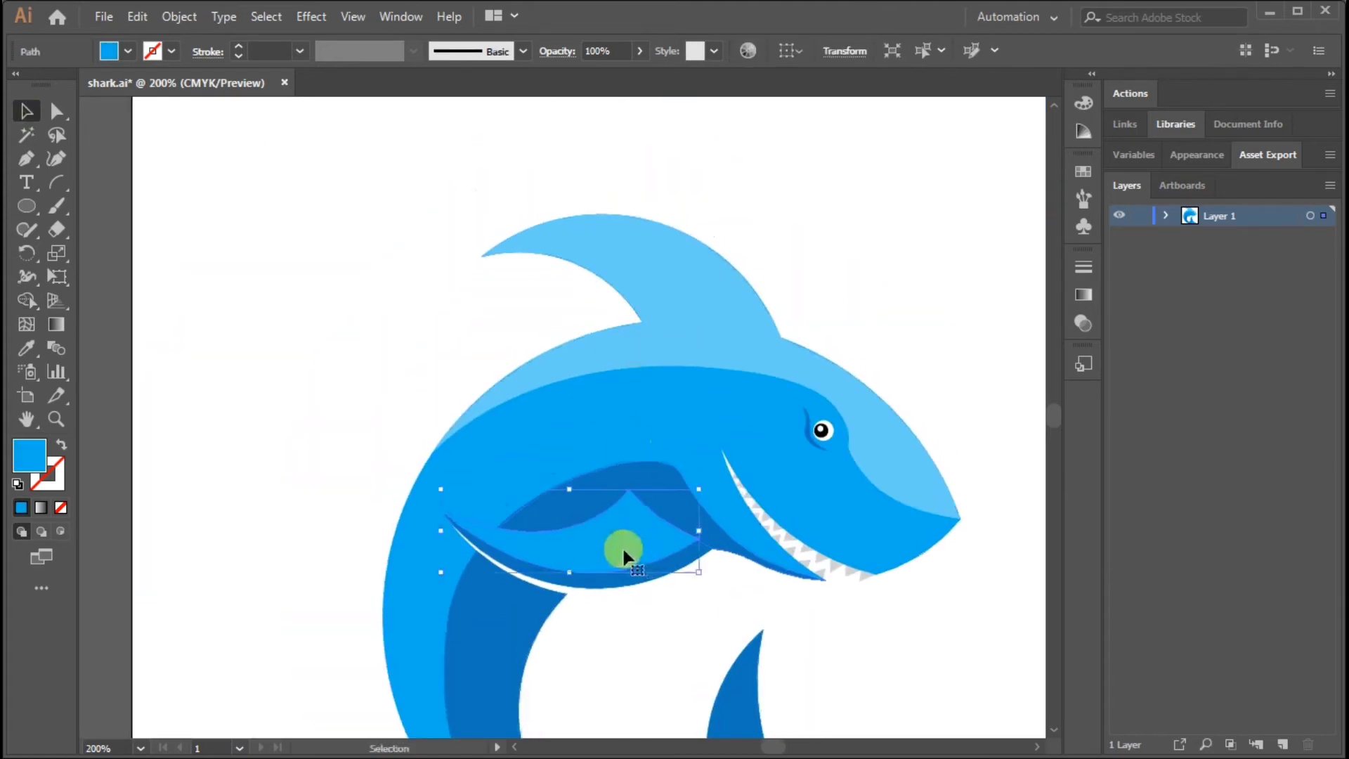
click(217, 248)
click(480, 257)
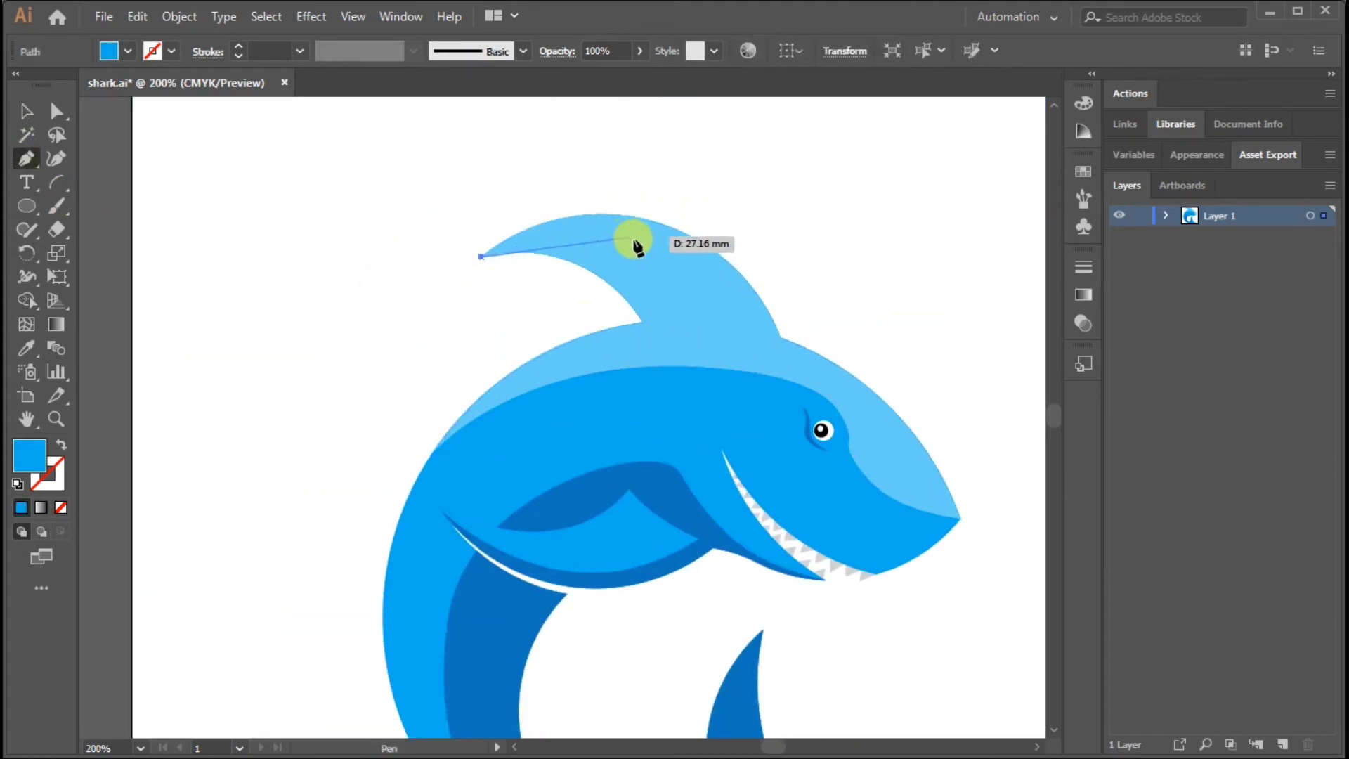
drag(728, 275, 728, 277)
drag(749, 329, 580, 319)
click(482, 258)
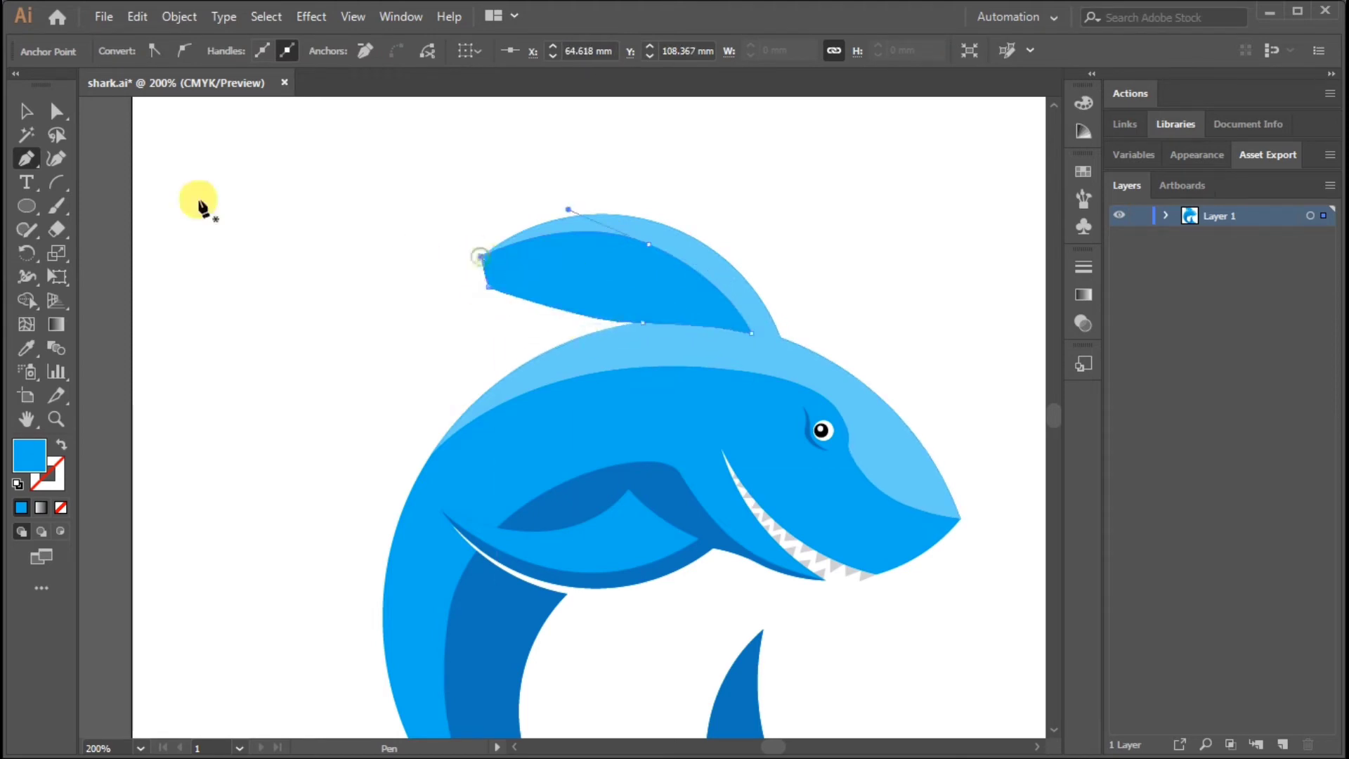
Split the dorsal fin shading along the fin's outline with Shape Builder and delete the piece outside the fin
key(v)
shift+click(593, 219)
click(28, 301)
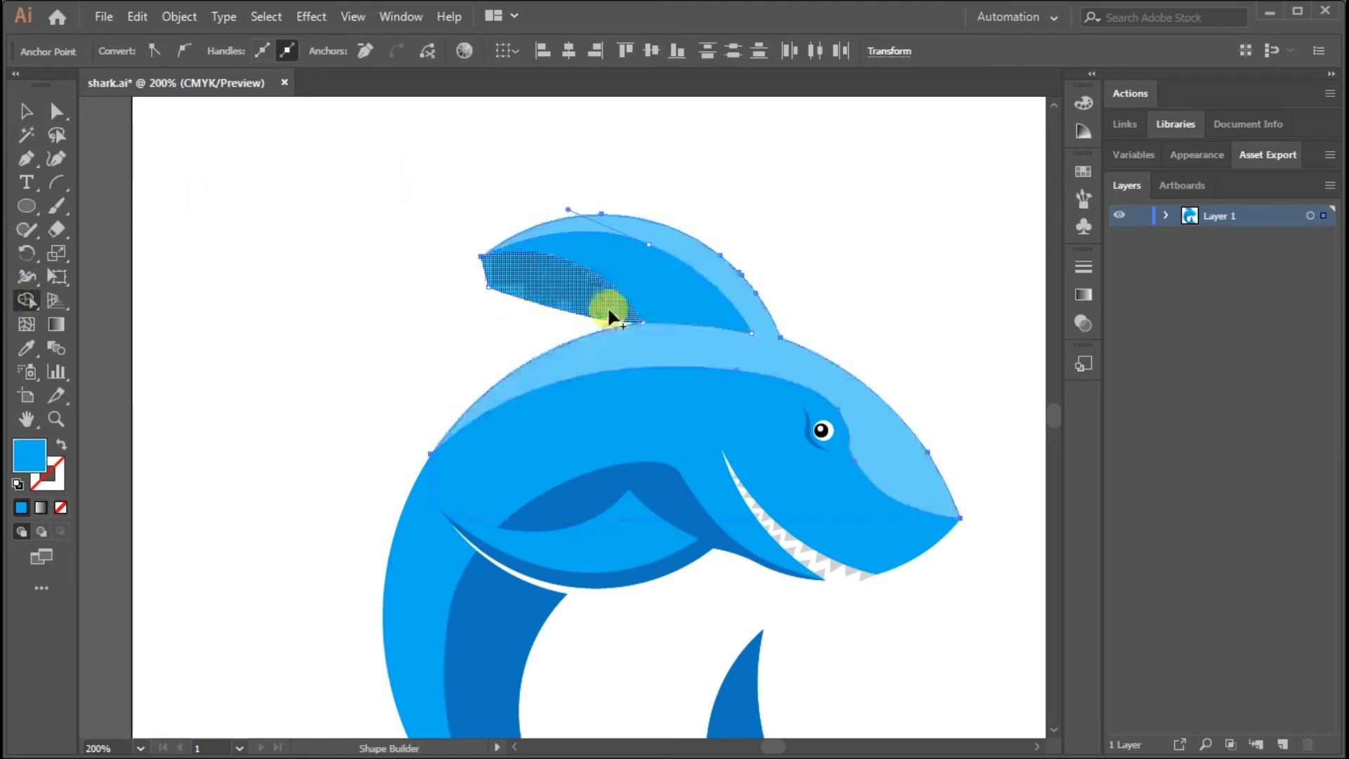
click(609, 309)
click(23, 111)
click(310, 283)
click(497, 285)
key(Delete)
click(964, 241)
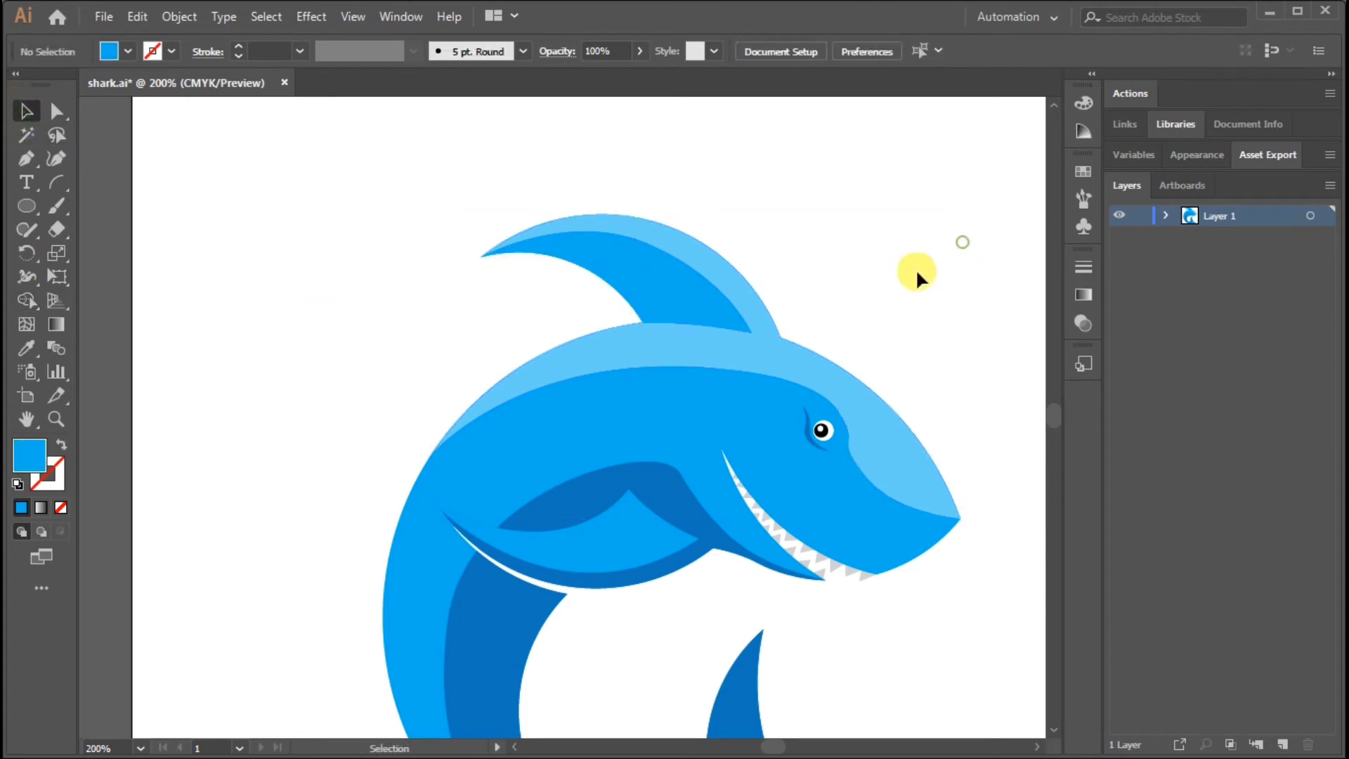
click(677, 295)
click(873, 286)
drag(909, 343, 868, 278)
drag(940, 411, 946, 364)
Add a new layer below the shark's layer and draw a rectangle on it covering the whole artboard
key(ctrl+minus)
key(ctrl+minus)
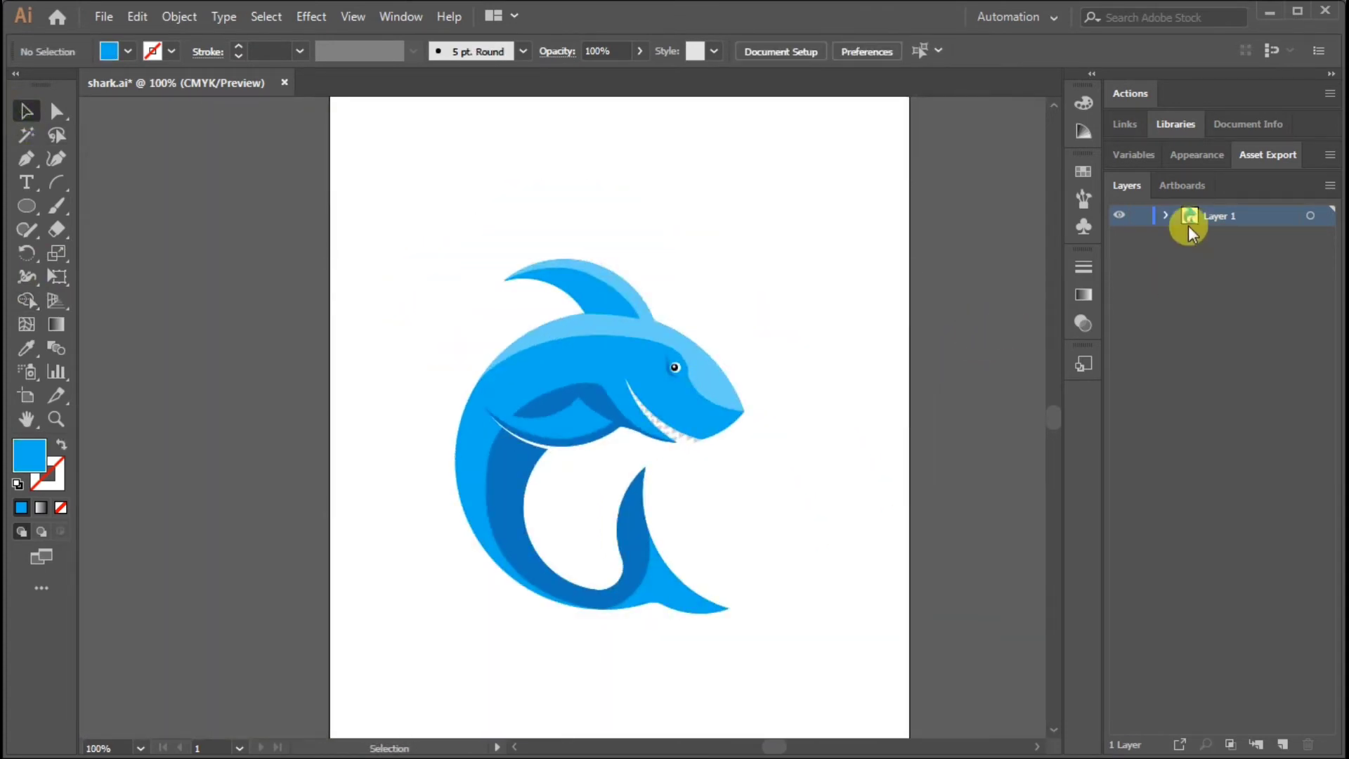
drag(1226, 257, 1265, 214)
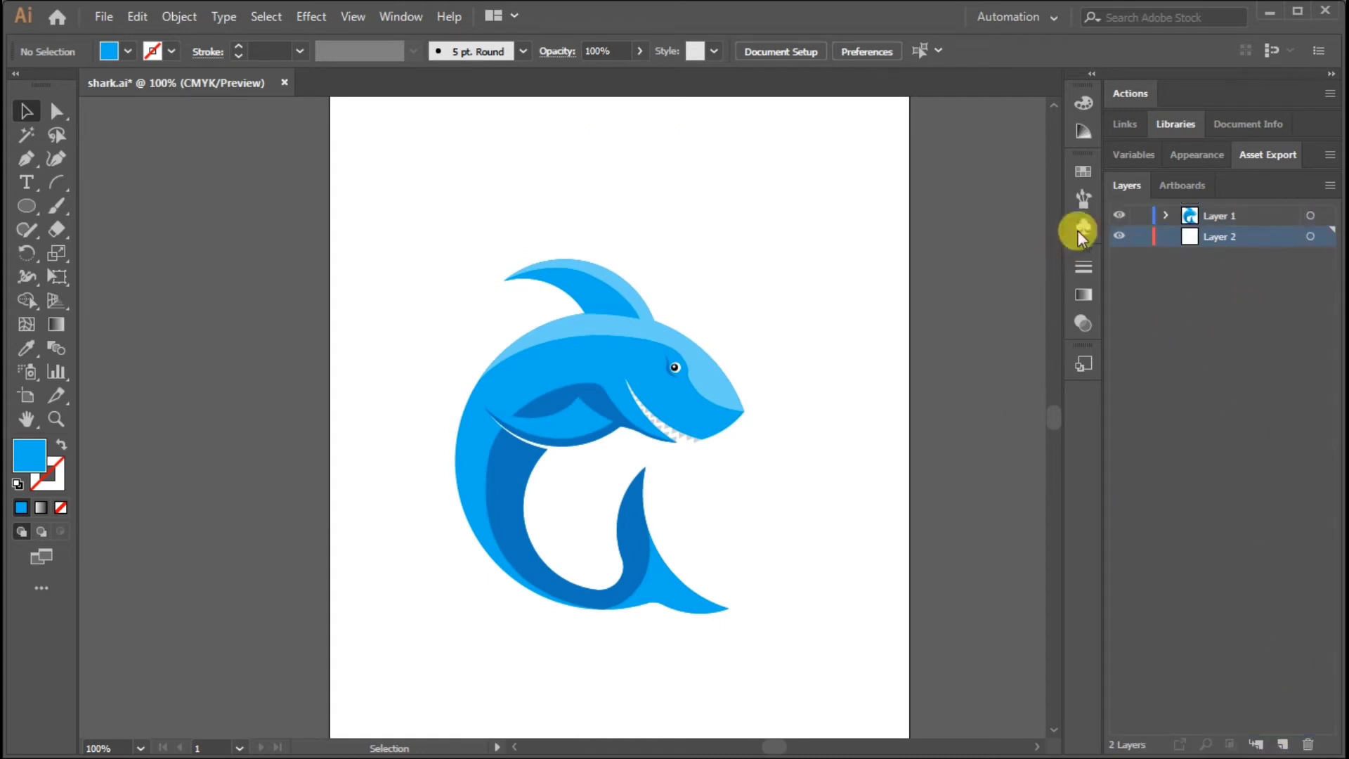
drag(66, 194, 62, 209)
key(ctrl+minus)
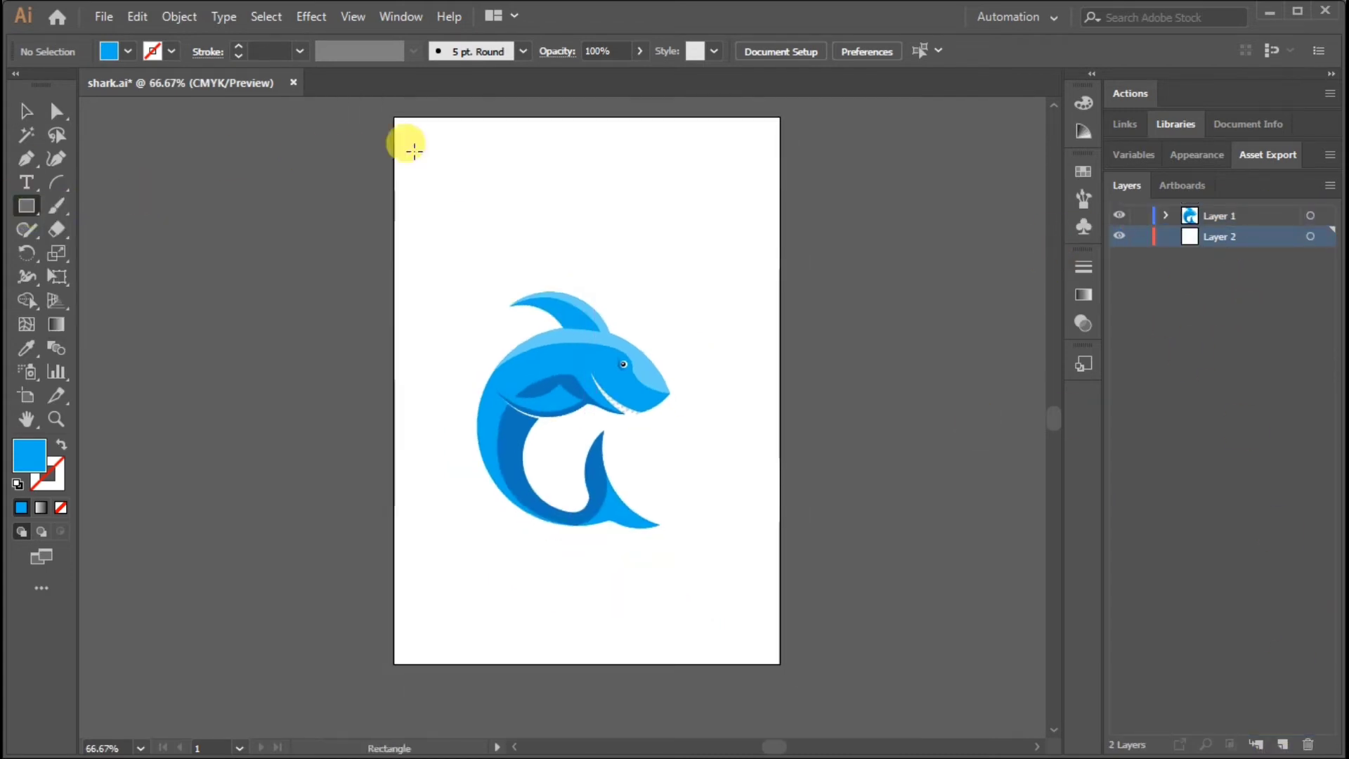
drag(395, 116, 780, 663)
Fill the background rectangle with dark navy blue and lock its layer
click(27, 121)
click(128, 51)
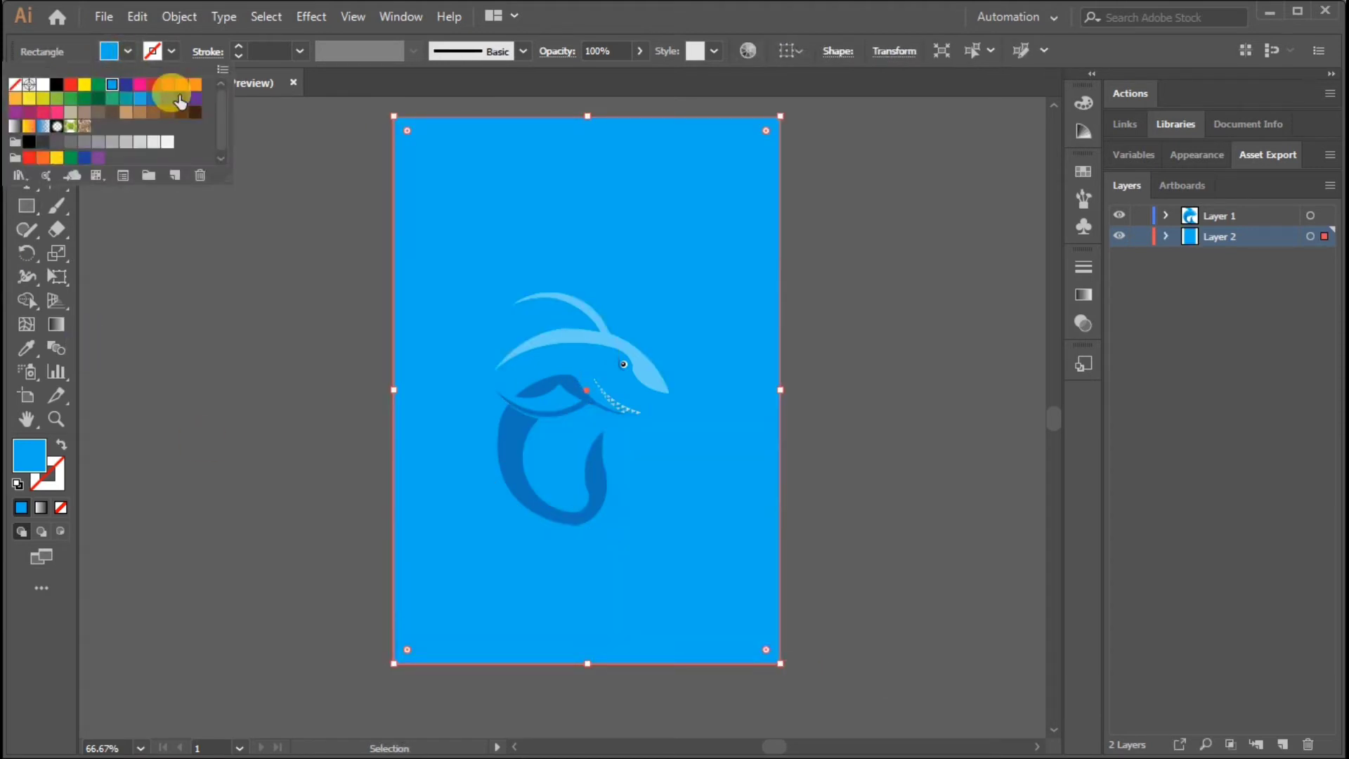
click(179, 102)
click(1129, 243)
Change the upper teeth shape's fill to white and deselect it
key(ctrl+plus)
key(ctrl+plus)
key(ctrl+plus)
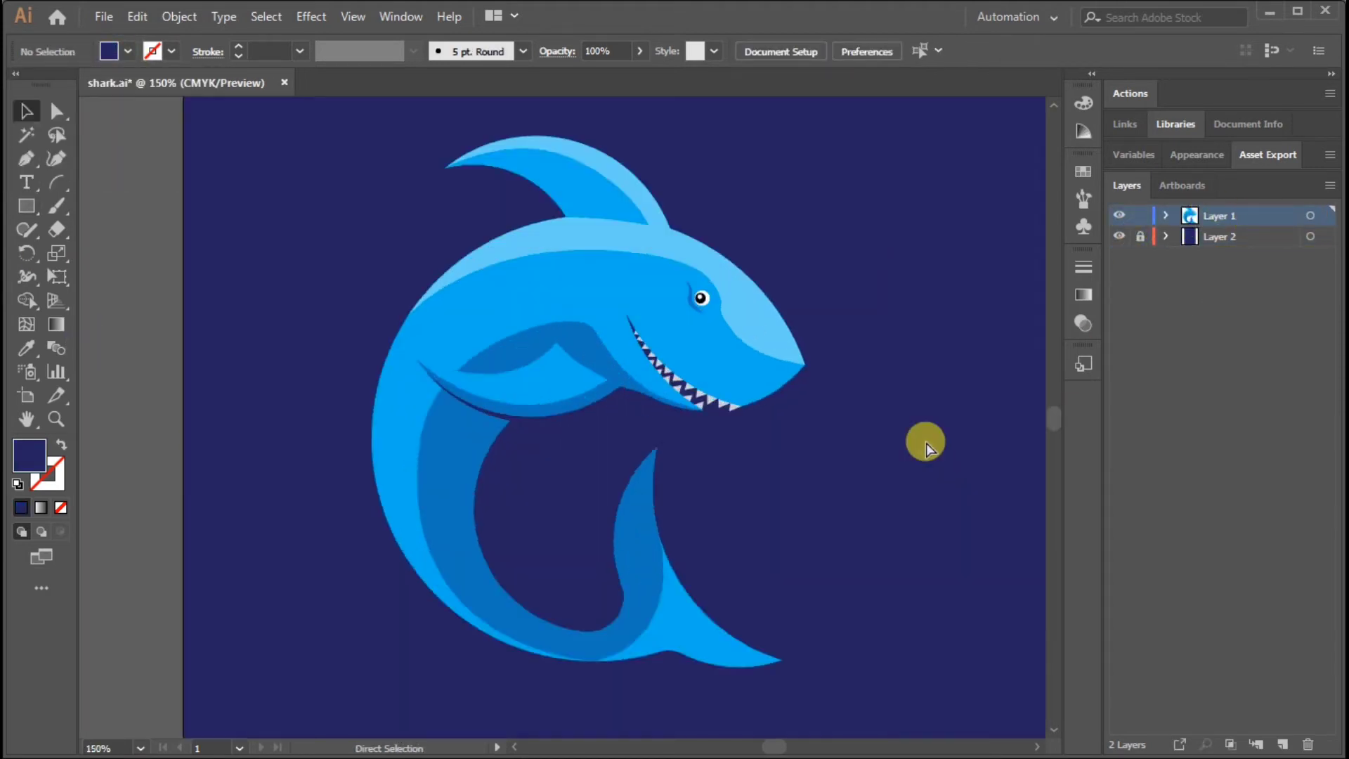
key(ctrl+minus)
click(732, 411)
key(ctrl+plus)
click(126, 49)
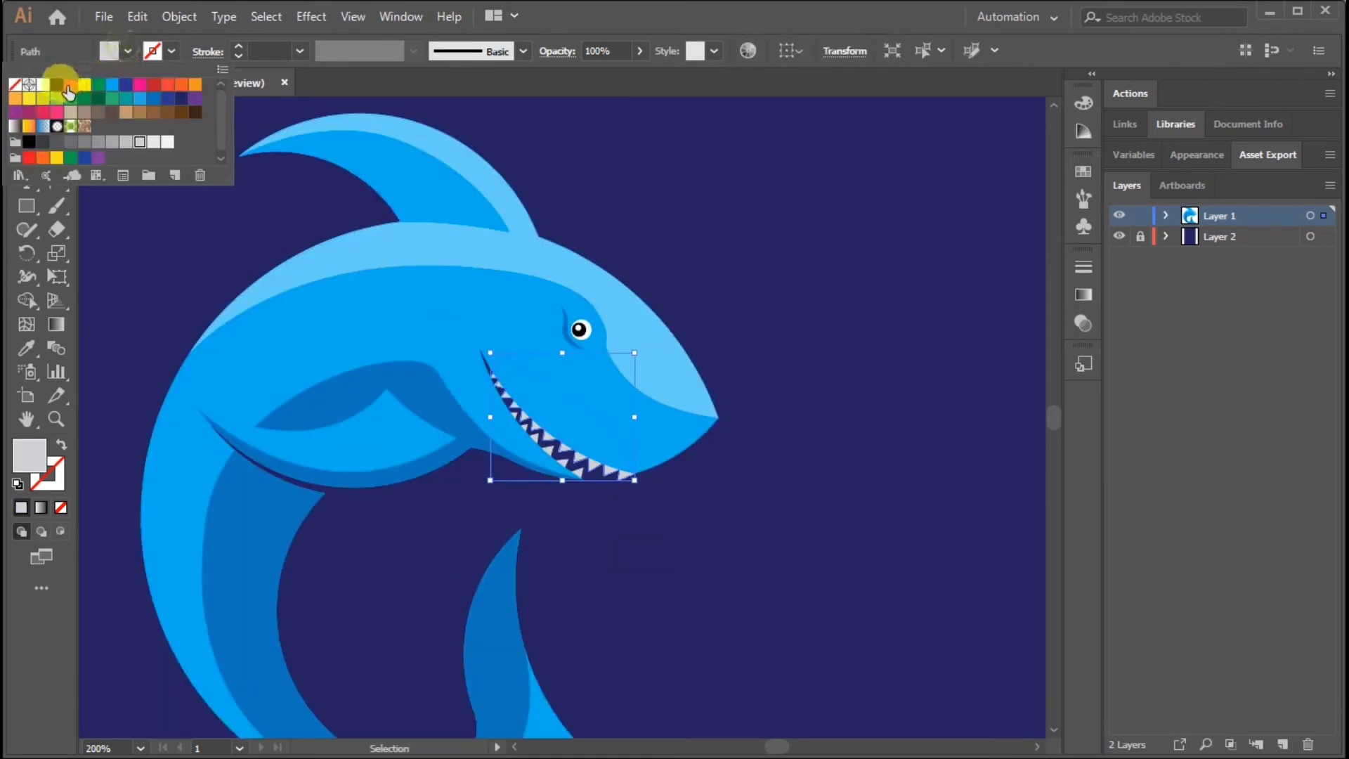
click(54, 84)
click(856, 479)
Change the lower teeth shape's fill to white and deselect it
key(ctrl+plus)
key(ctrl+plus)
click(669, 593)
click(601, 532)
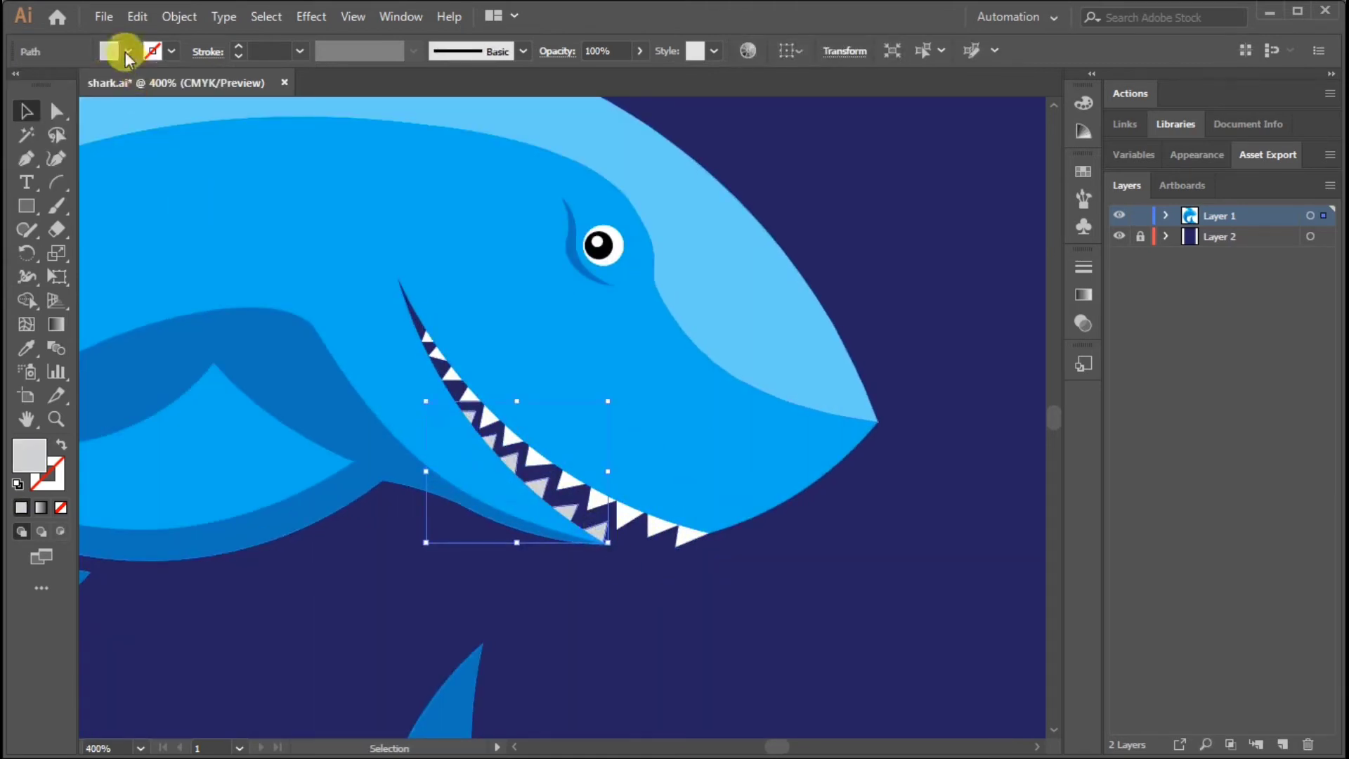
click(126, 49)
click(33, 84)
click(894, 518)
Draw a Pen shape from below the pectoral fin down the dark belly band to the upper tail lobe, returning outside the body's inner edge
drag(536, 482, 832, 405)
key(ctrl+minus)
click(452, 486)
key(p)
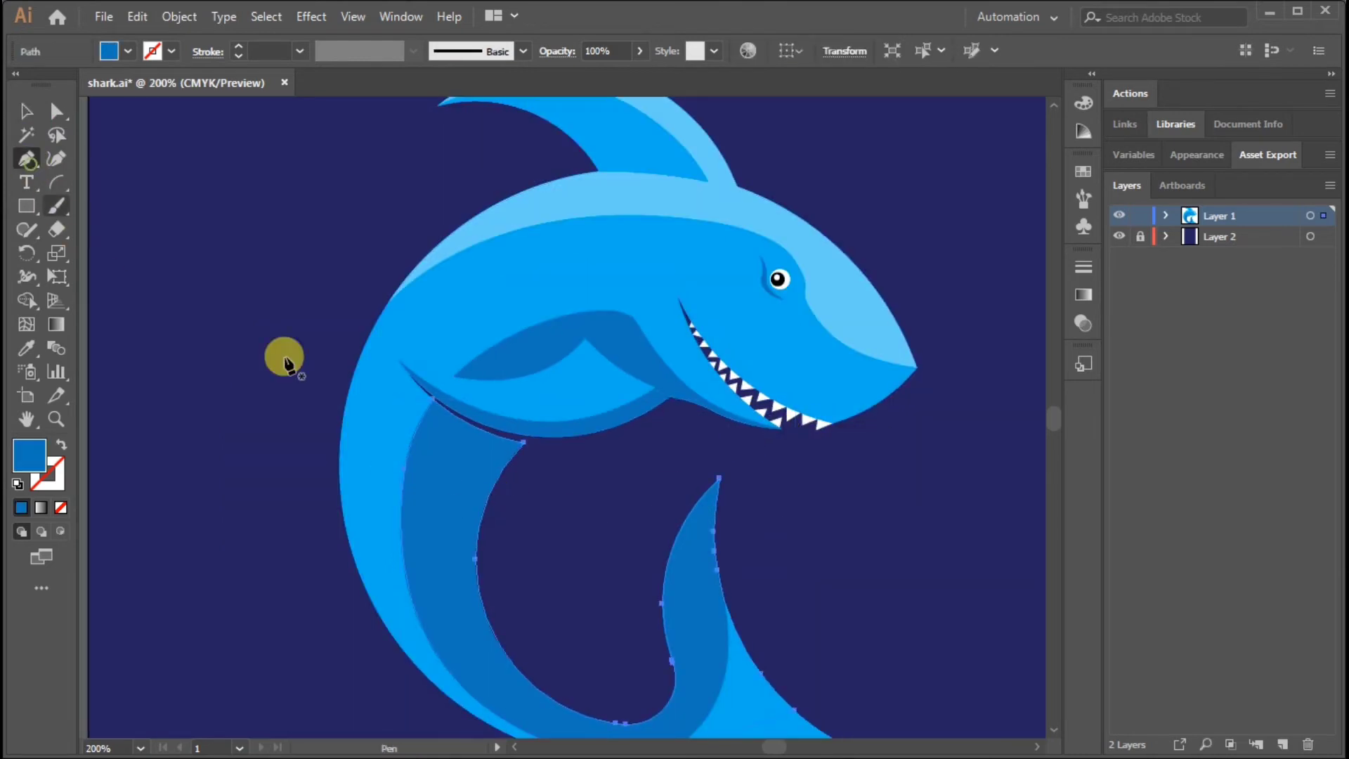
scroll(466, 301, down, 5)
click(483, 255)
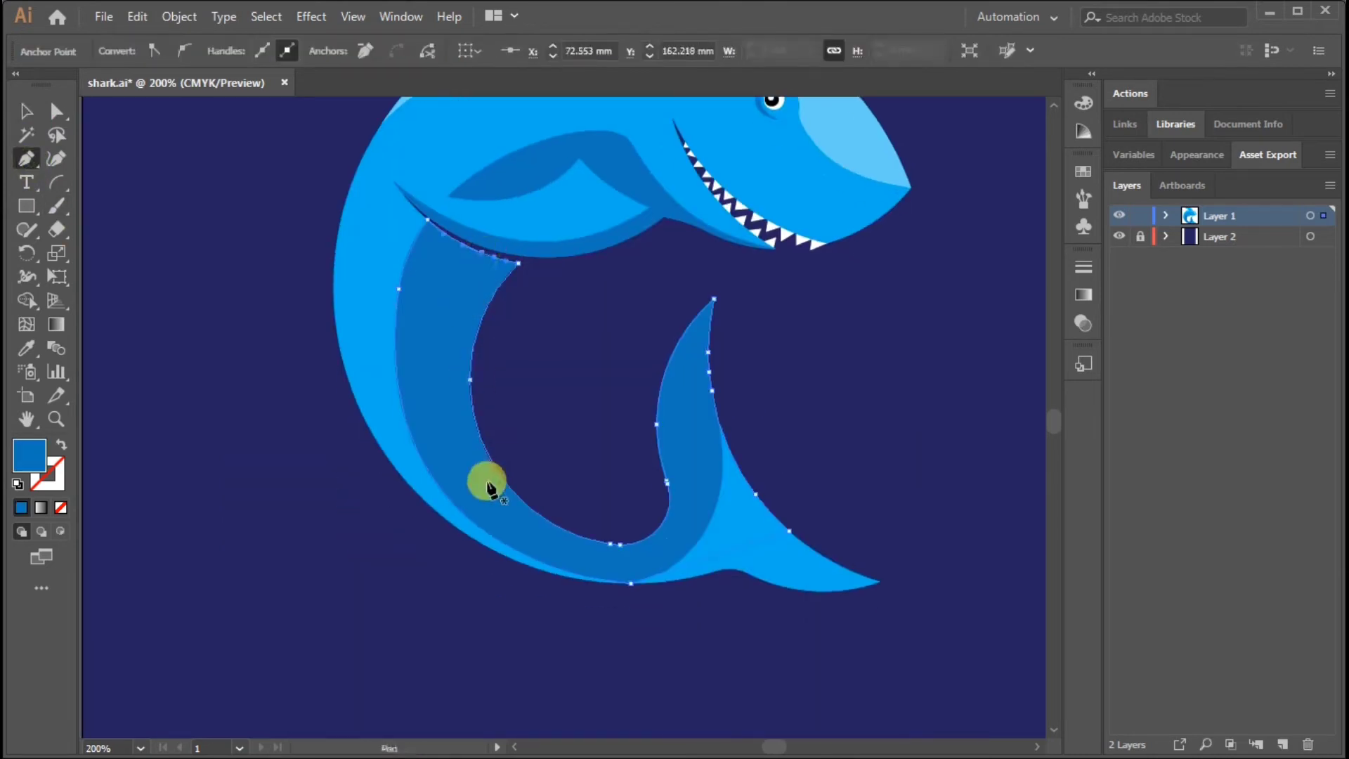
click(487, 249)
drag(447, 433, 476, 539)
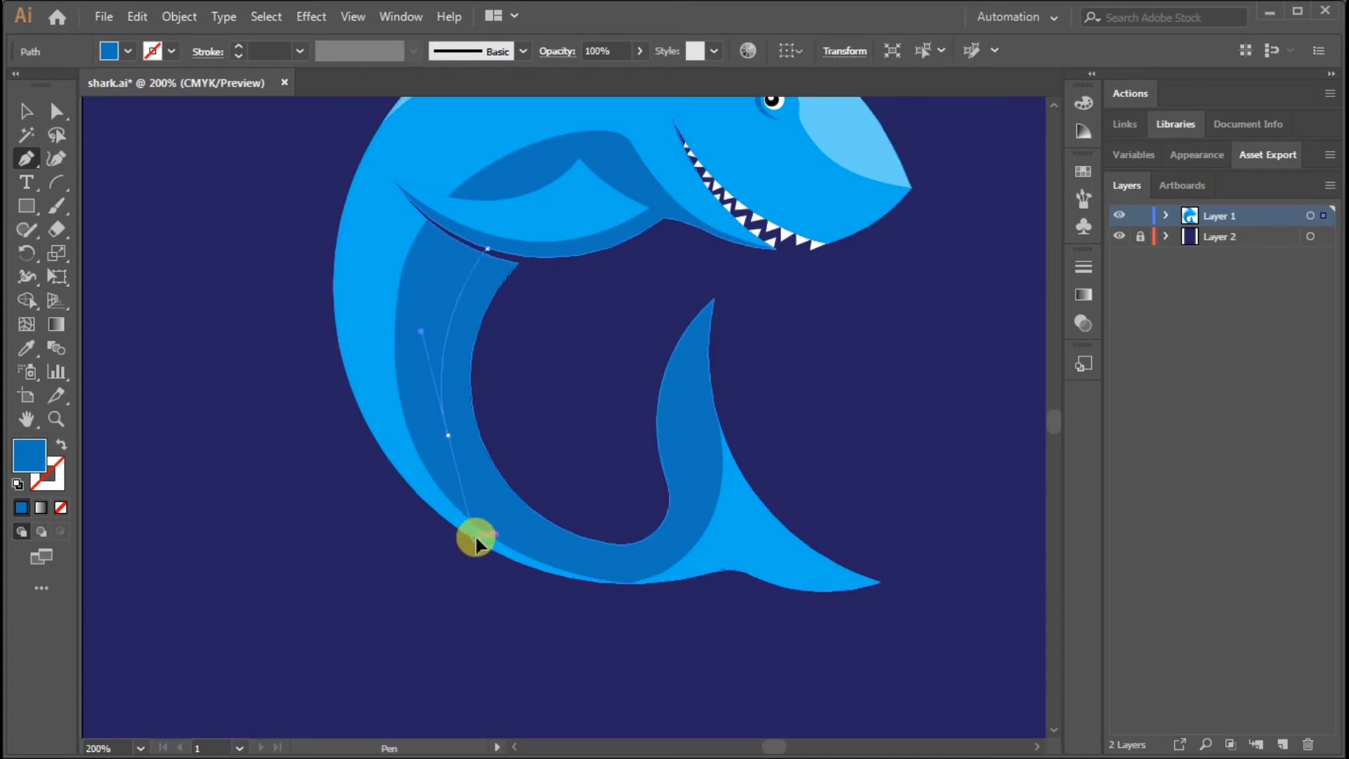
drag(643, 555, 704, 509)
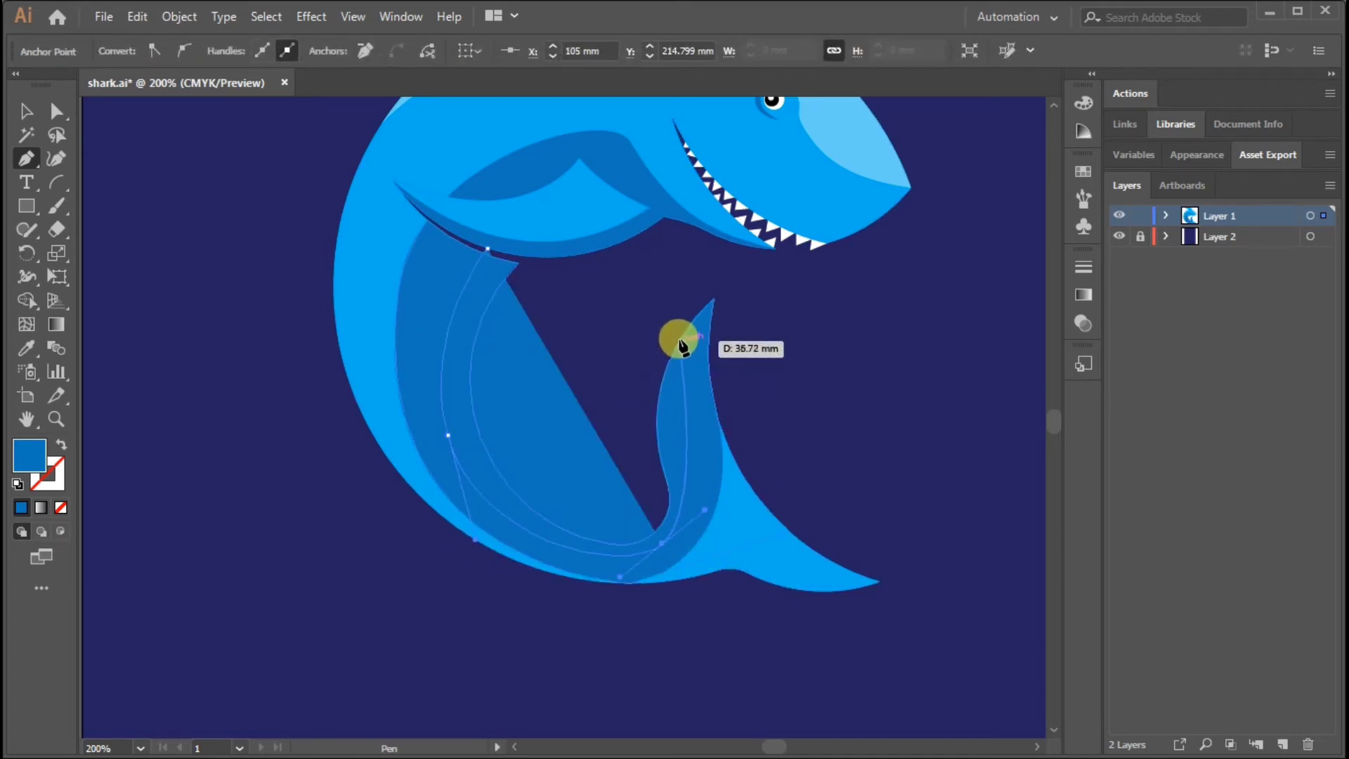
drag(683, 336, 699, 288)
drag(711, 218, 711, 216)
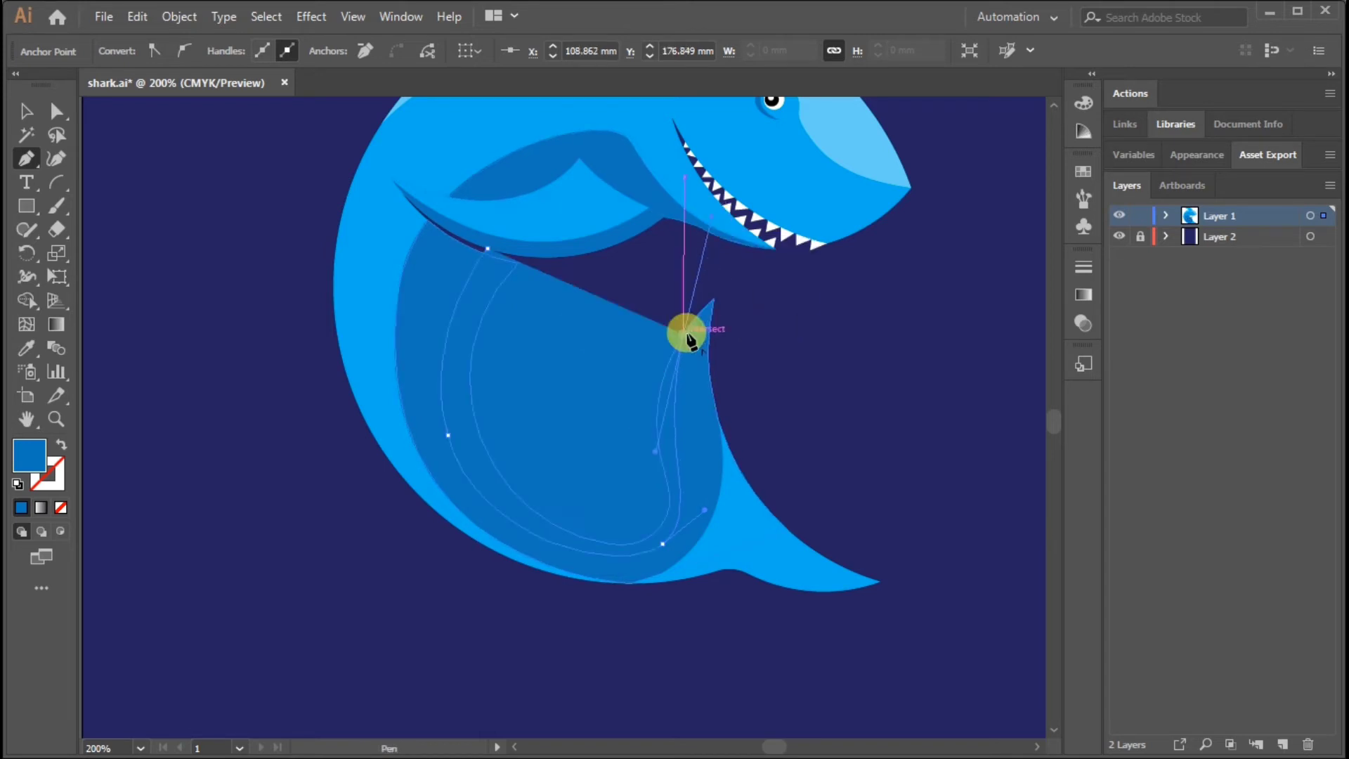
drag(589, 324, 587, 320)
drag(526, 263, 521, 269)
Divide the dark belly shape along the drawn Pen path with Shape Builder and delete the piece enclosed by the inner edge
click(25, 113)
click(428, 293)
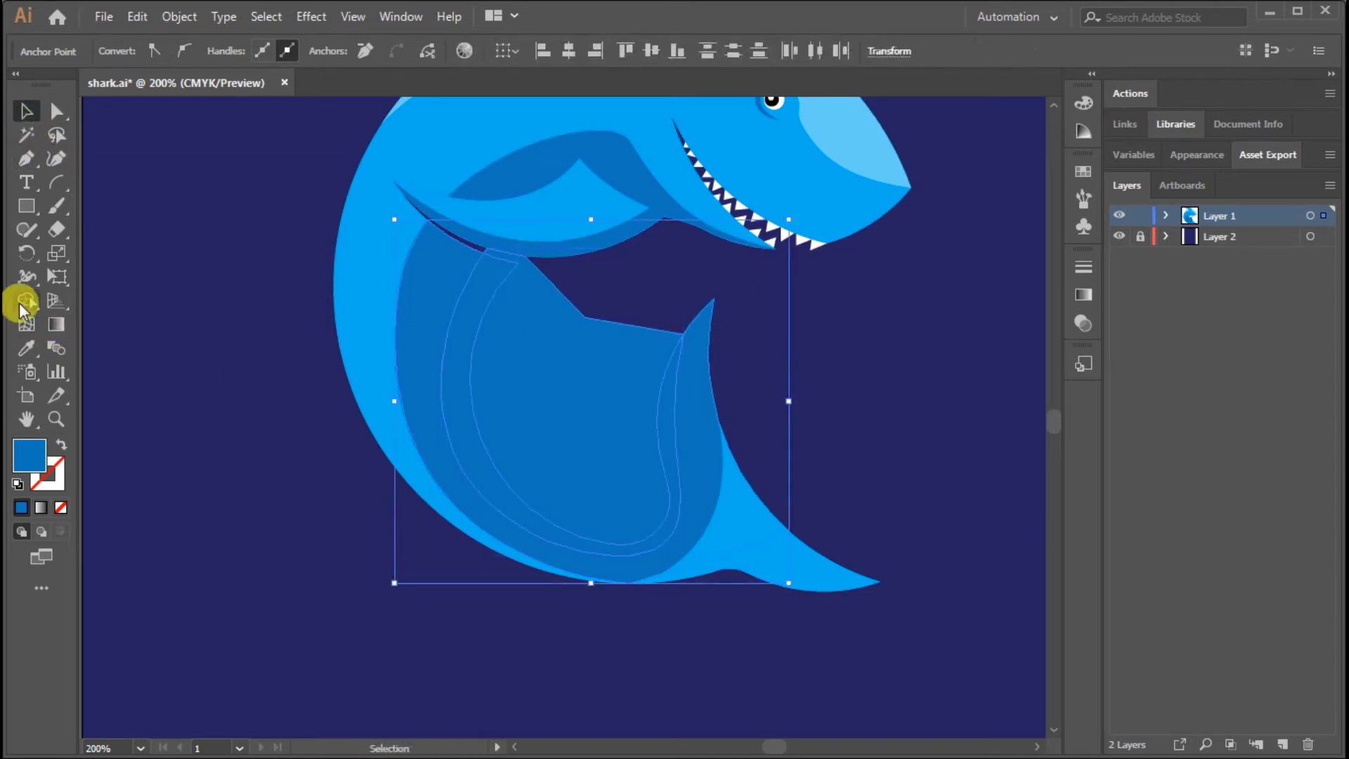
click(575, 374)
click(26, 112)
click(966, 400)
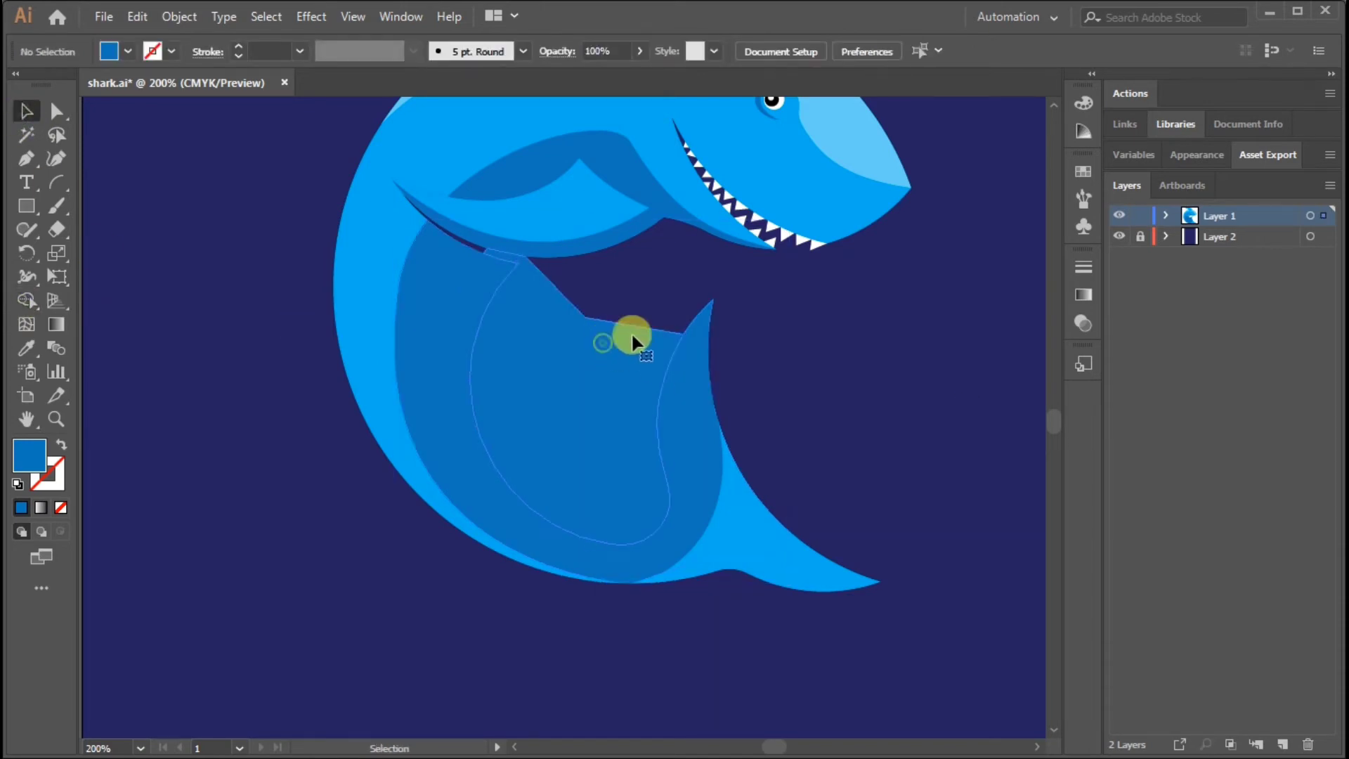
click(635, 335)
key(Delete)
Fill the new inner belly band with dark indigo blue and deselect it
click(496, 284)
click(129, 52)
click(148, 84)
click(865, 386)
Change the background rectangle's fill to black and lock its layer
drag(864, 386, 790, 506)
click(1323, 237)
click(128, 51)
click(55, 85)
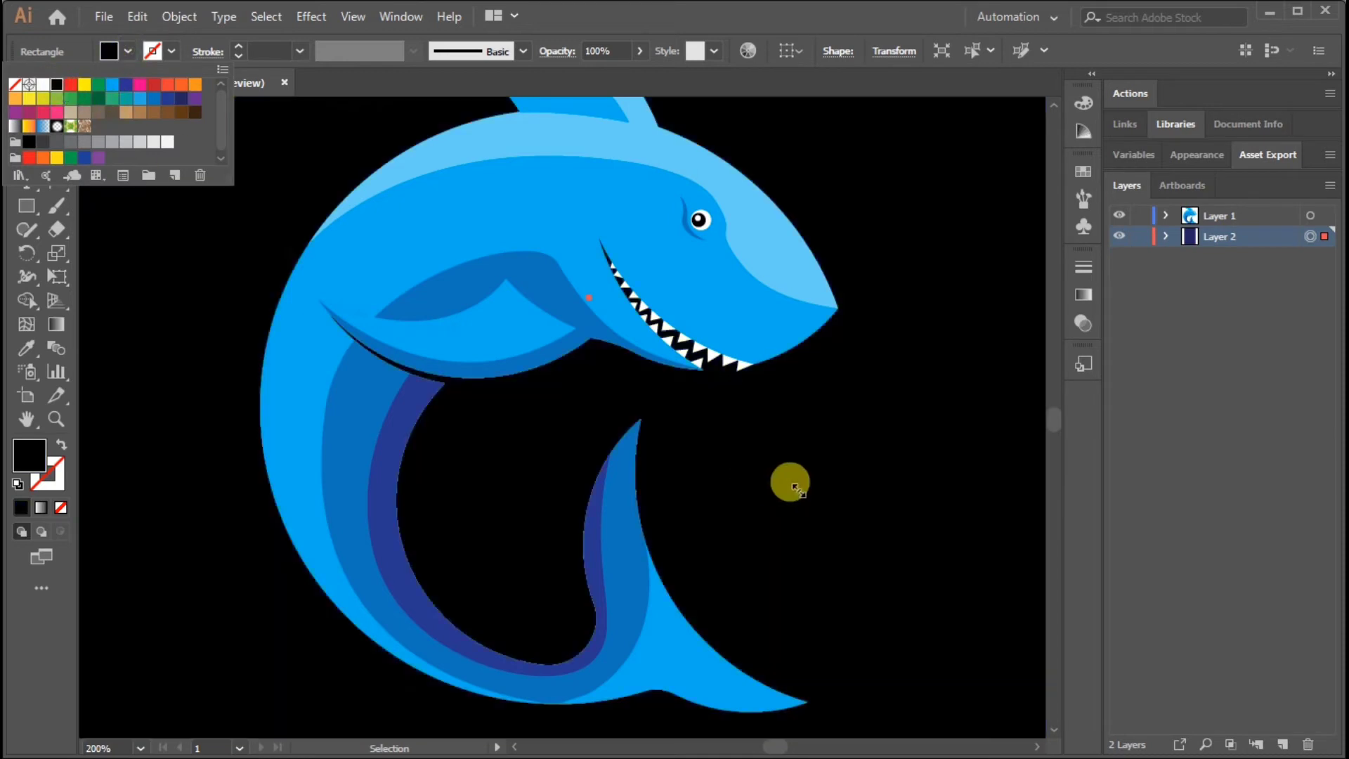
click(789, 483)
click(1139, 236)
Apply the White, Black linear gradient to the inner belly band
drag(787, 448, 819, 425)
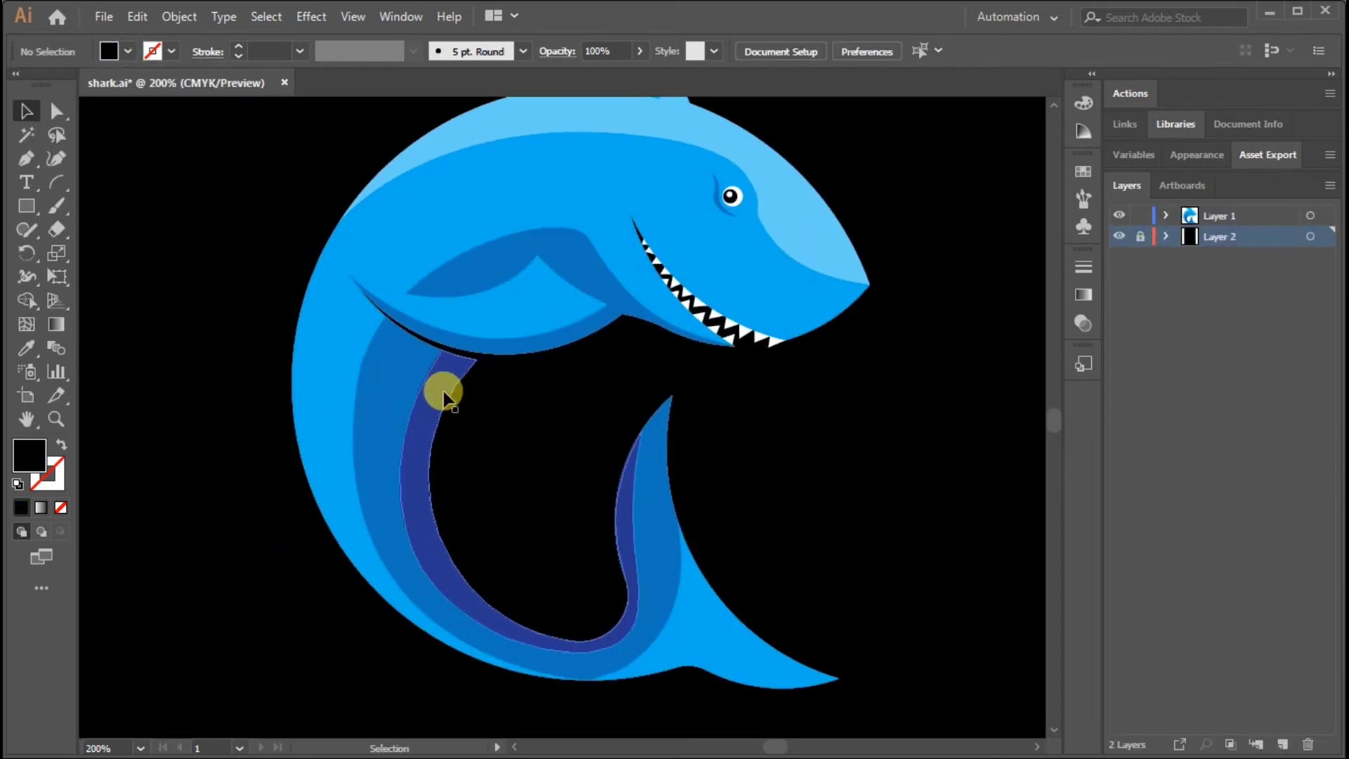
click(444, 392)
click(1083, 294)
click(876, 292)
click(766, 330)
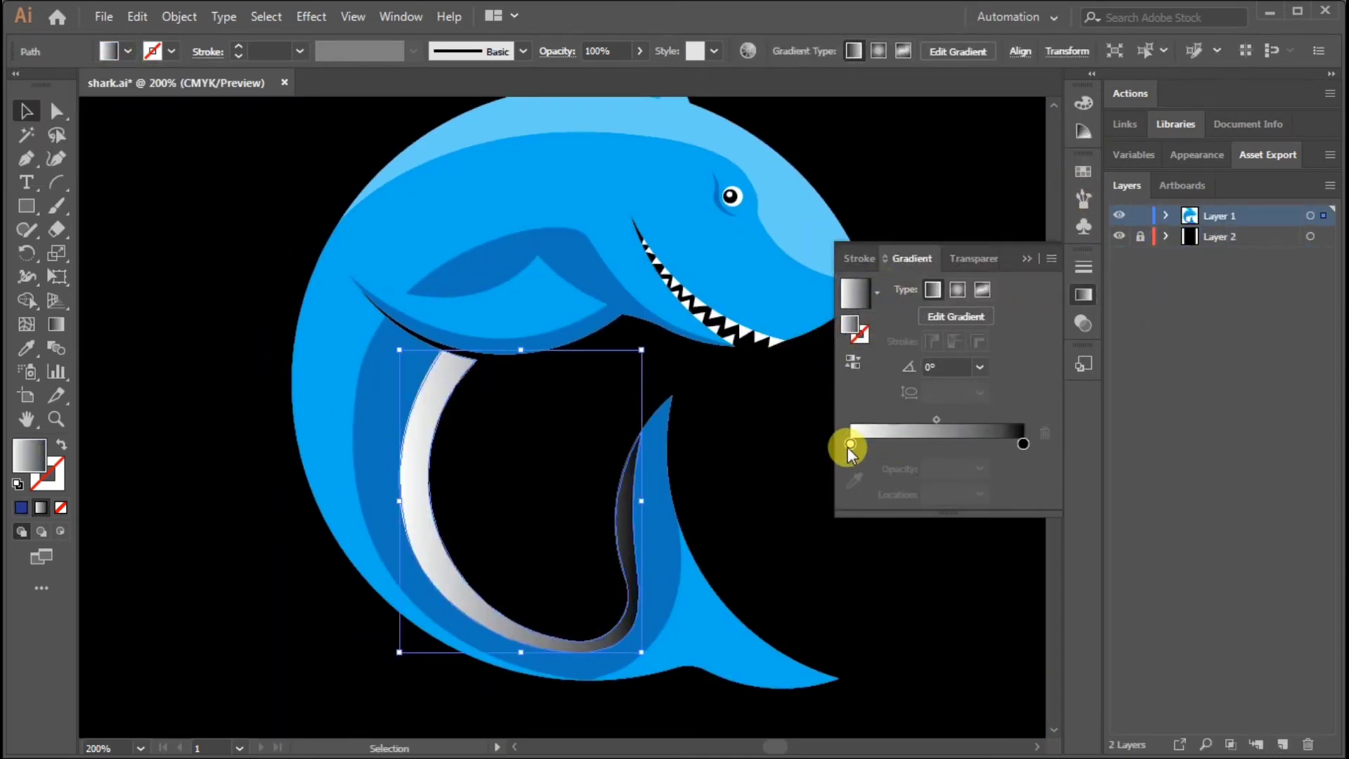
Redirect the inner band's gradient at about 110.7°, running from below the tail bend up toward the pectoral fin
click(57, 328)
drag(443, 365, 413, 562)
drag(485, 653, 446, 391)
drag(640, 704, 527, 439)
key(v)
Replace the white stop of the inner band's gradient with dark indigo blue
double_click(851, 444)
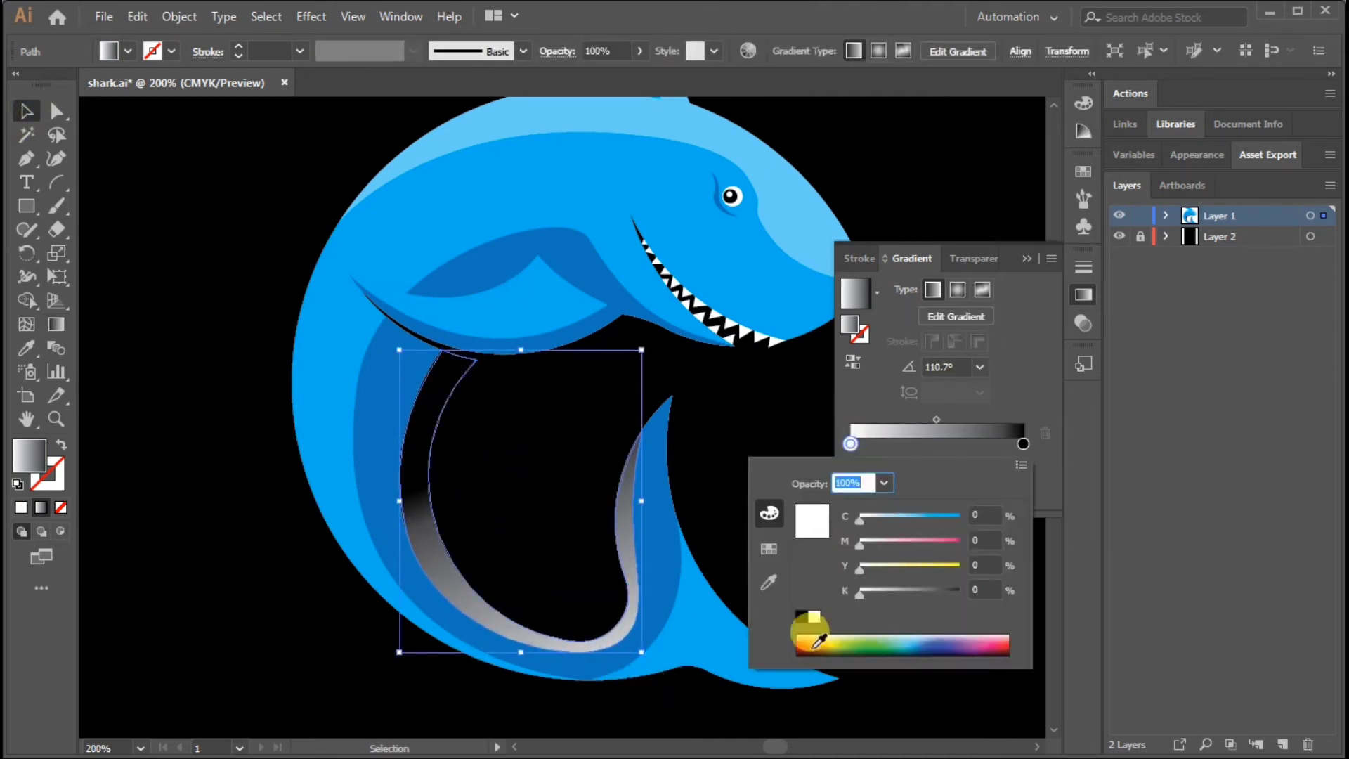
click(769, 583)
click(627, 454)
click(480, 259)
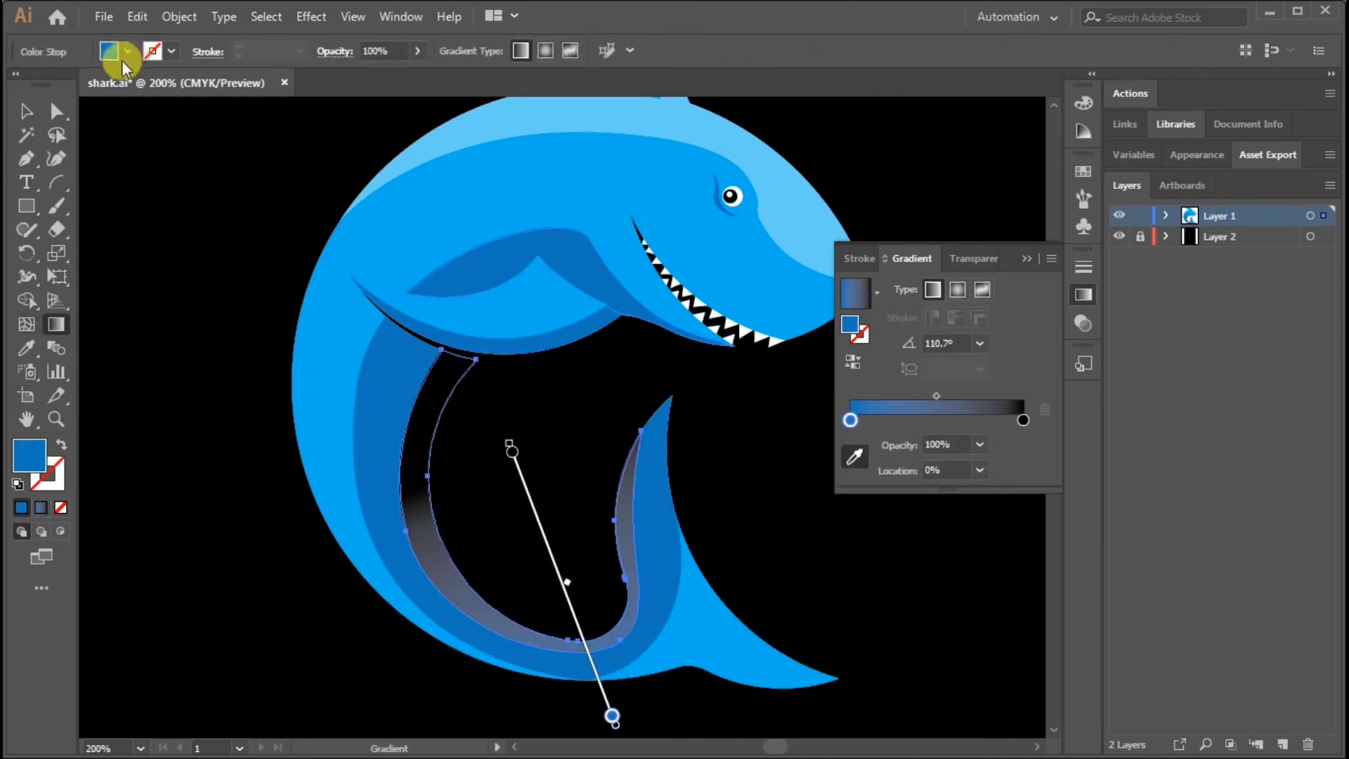
click(128, 52)
click(168, 100)
Set the inner band gradient's black stop to dark navy with C 100, M 100, Y 25, K 49 and deselect
double_click(1023, 421)
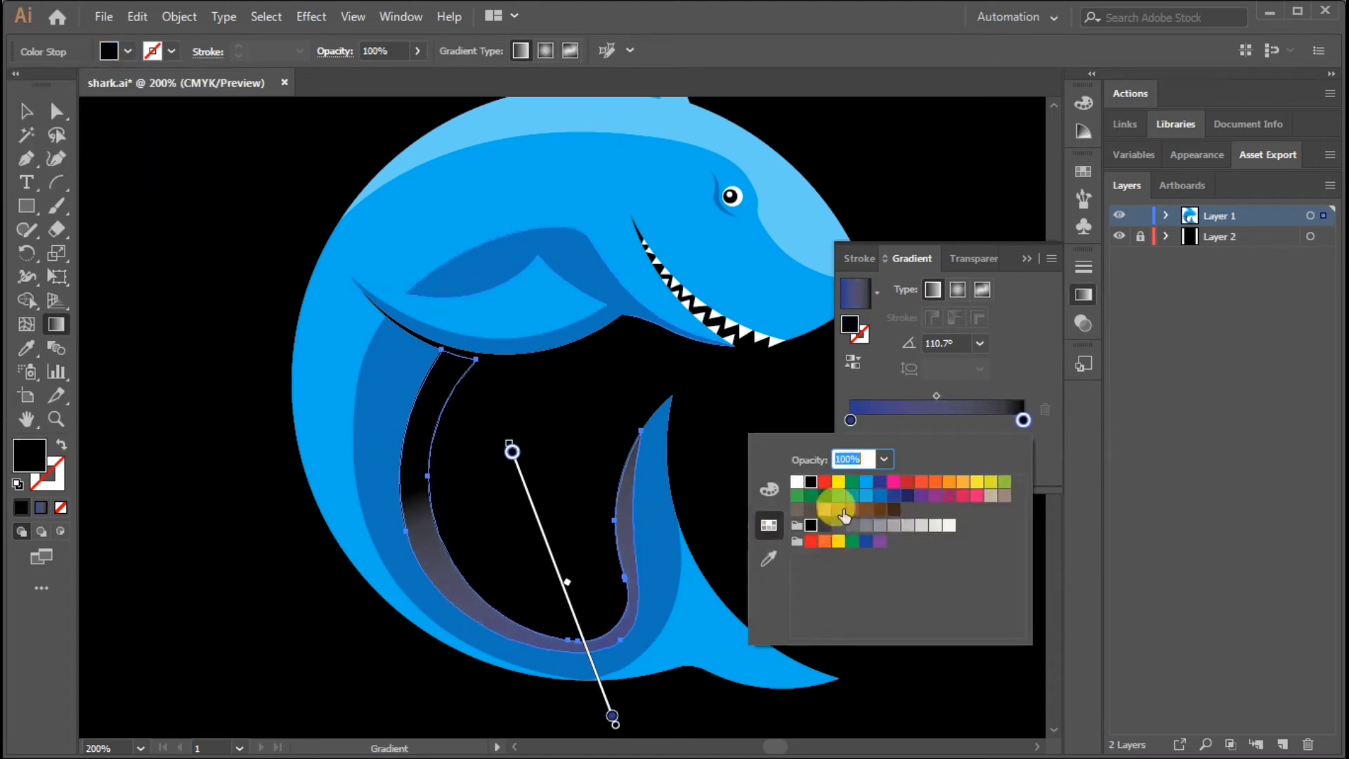
click(908, 497)
click(811, 484)
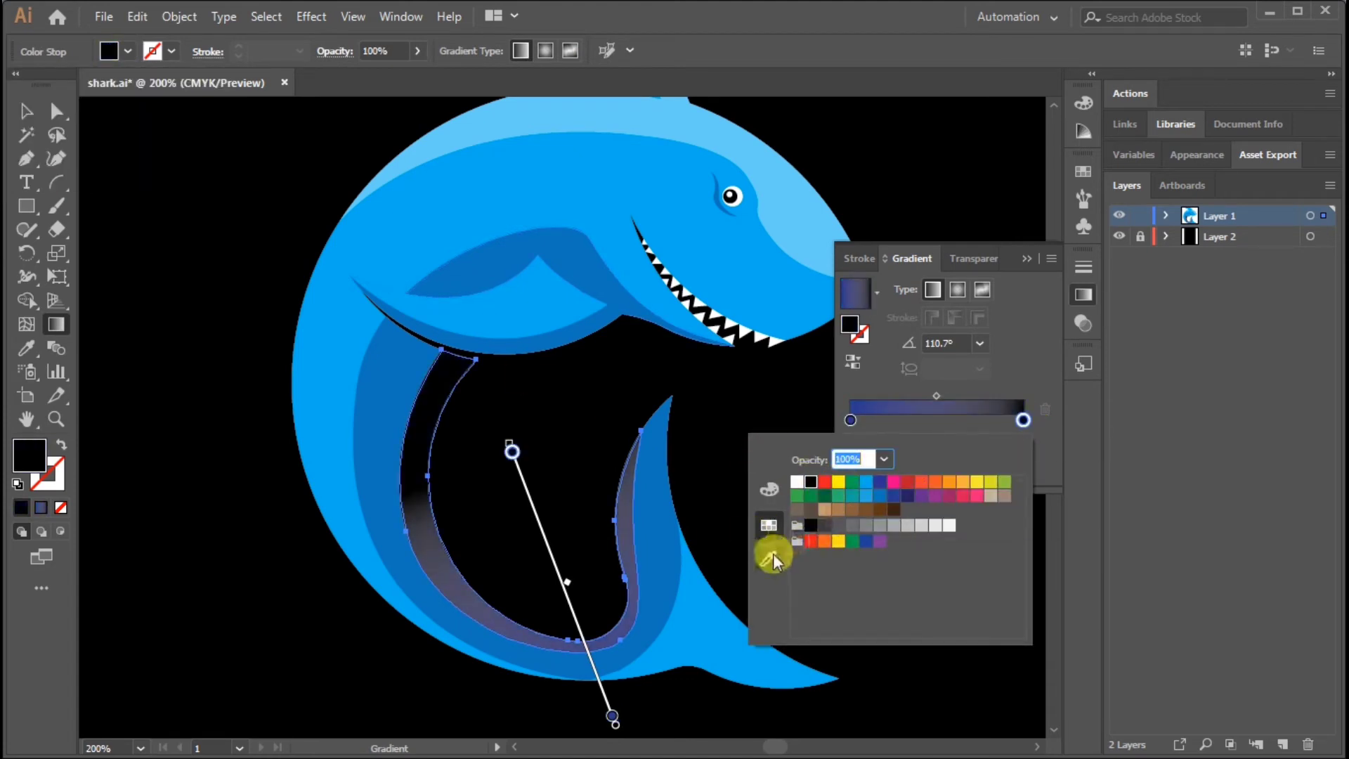
click(769, 489)
click(769, 525)
click(908, 496)
click(770, 491)
click(907, 568)
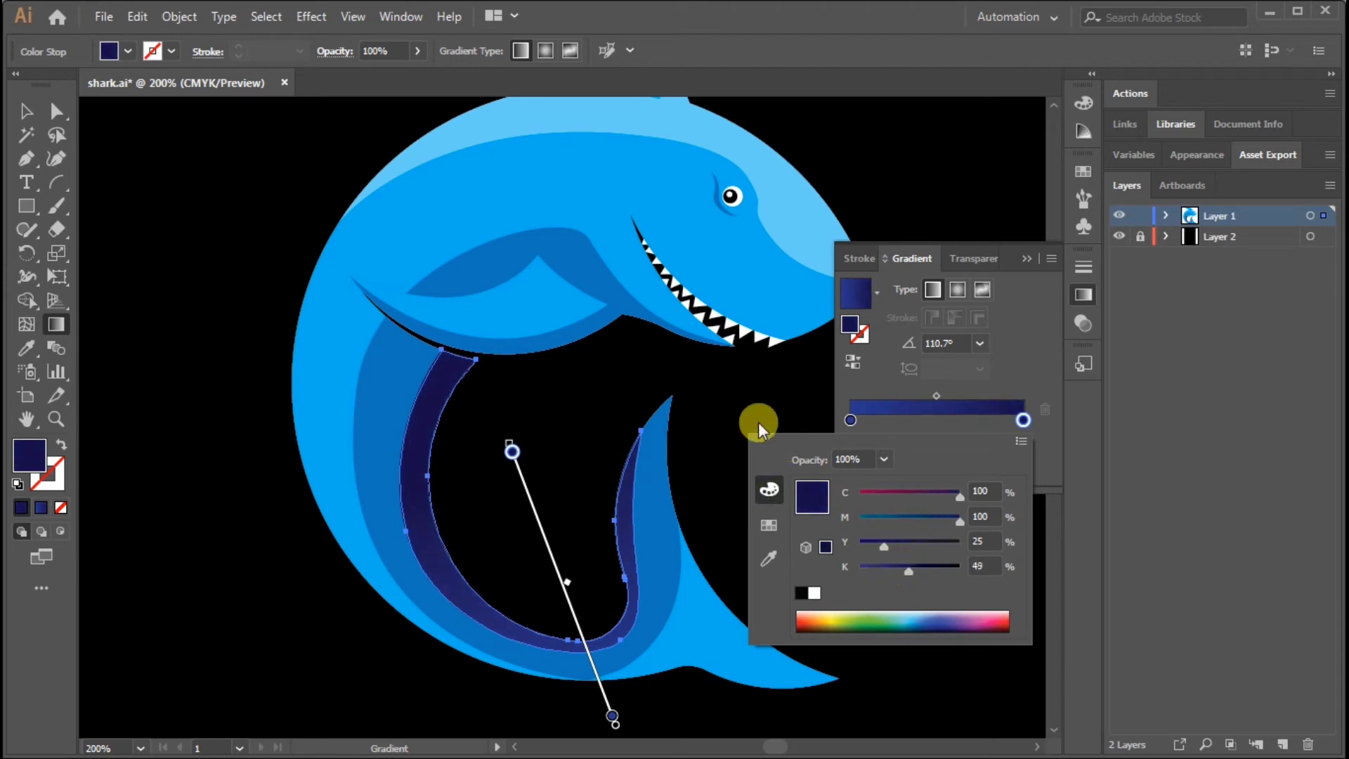
click(26, 111)
click(150, 307)
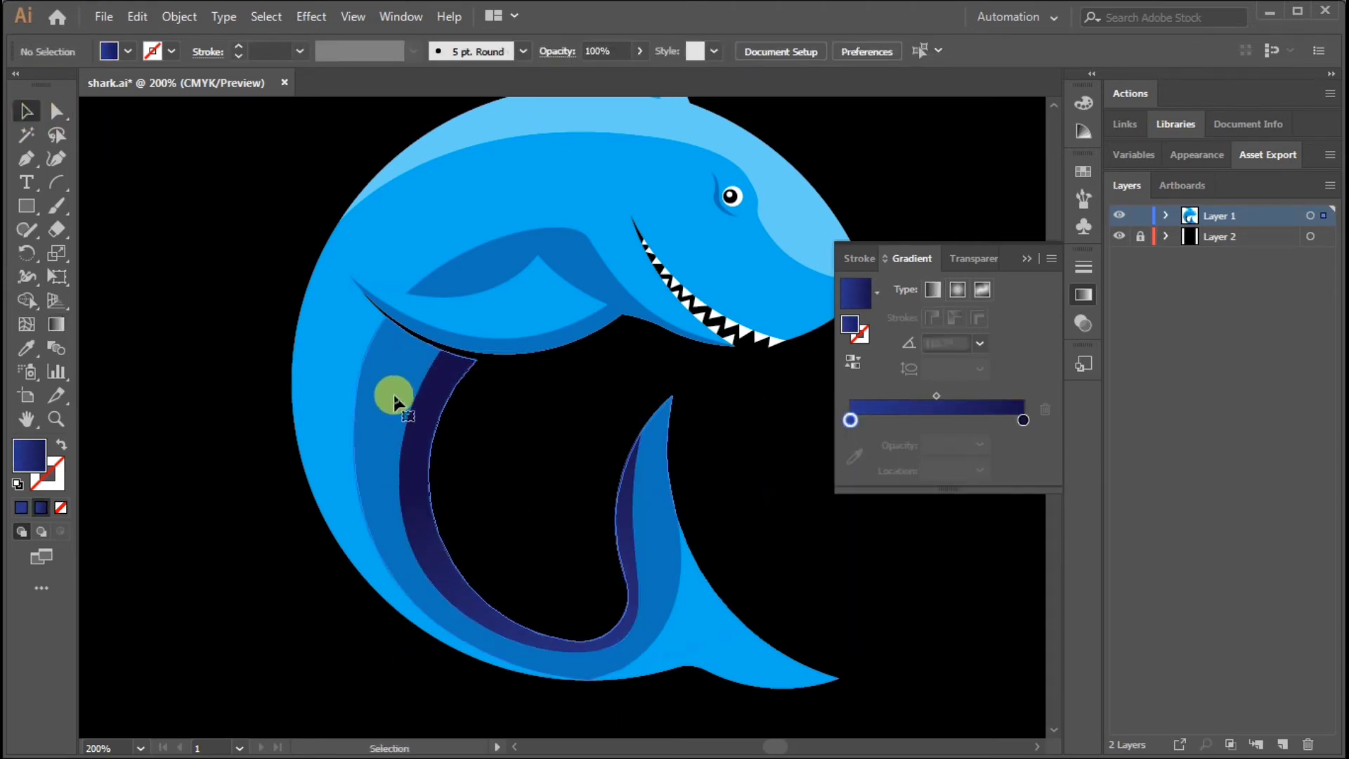
Apply the indigo-to-navy gradient to the outer belly band, running upward at about 106.6°
click(391, 392)
click(52, 322)
drag(386, 370, 384, 523)
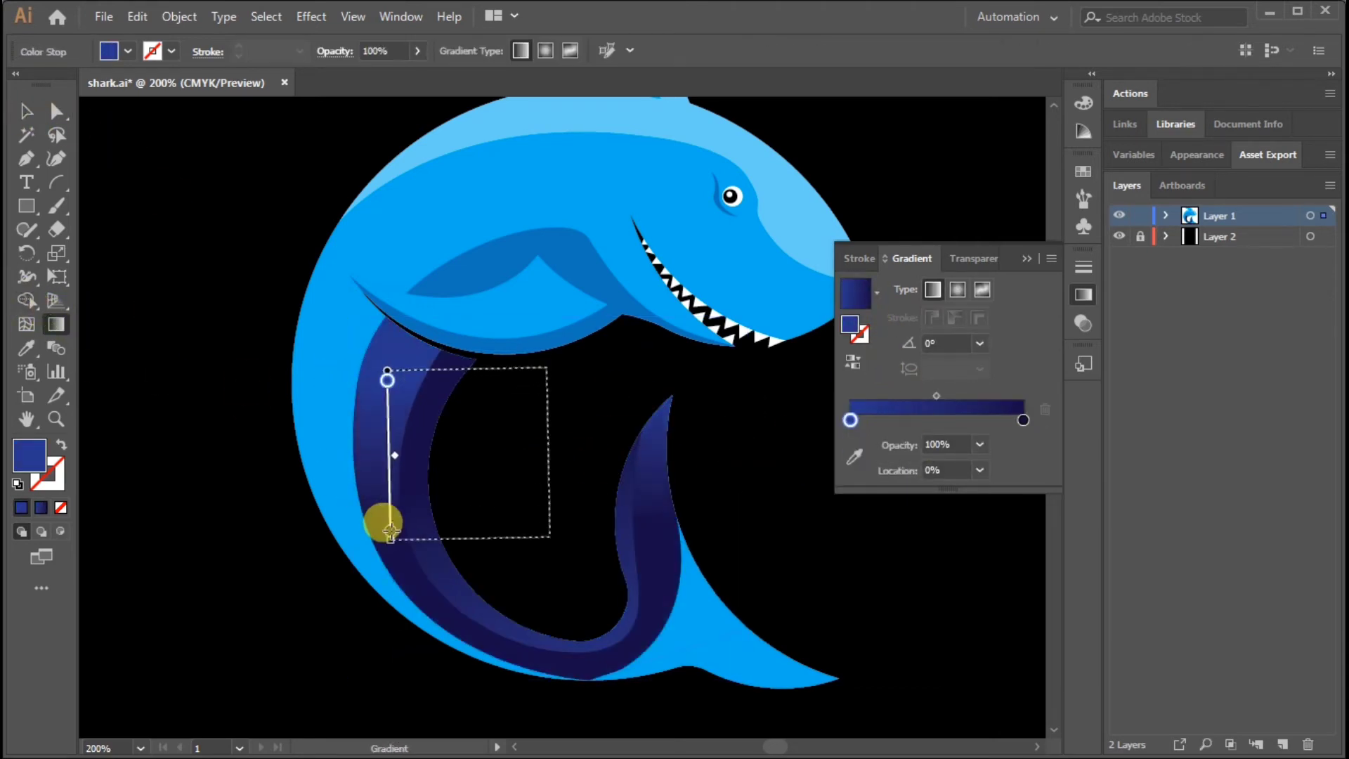
drag(453, 661, 377, 403)
key(v)
click(157, 431)
Recolour the outer belly band's gradient from medium blue to a much darker shade of that blue by raising its black value
click(373, 511)
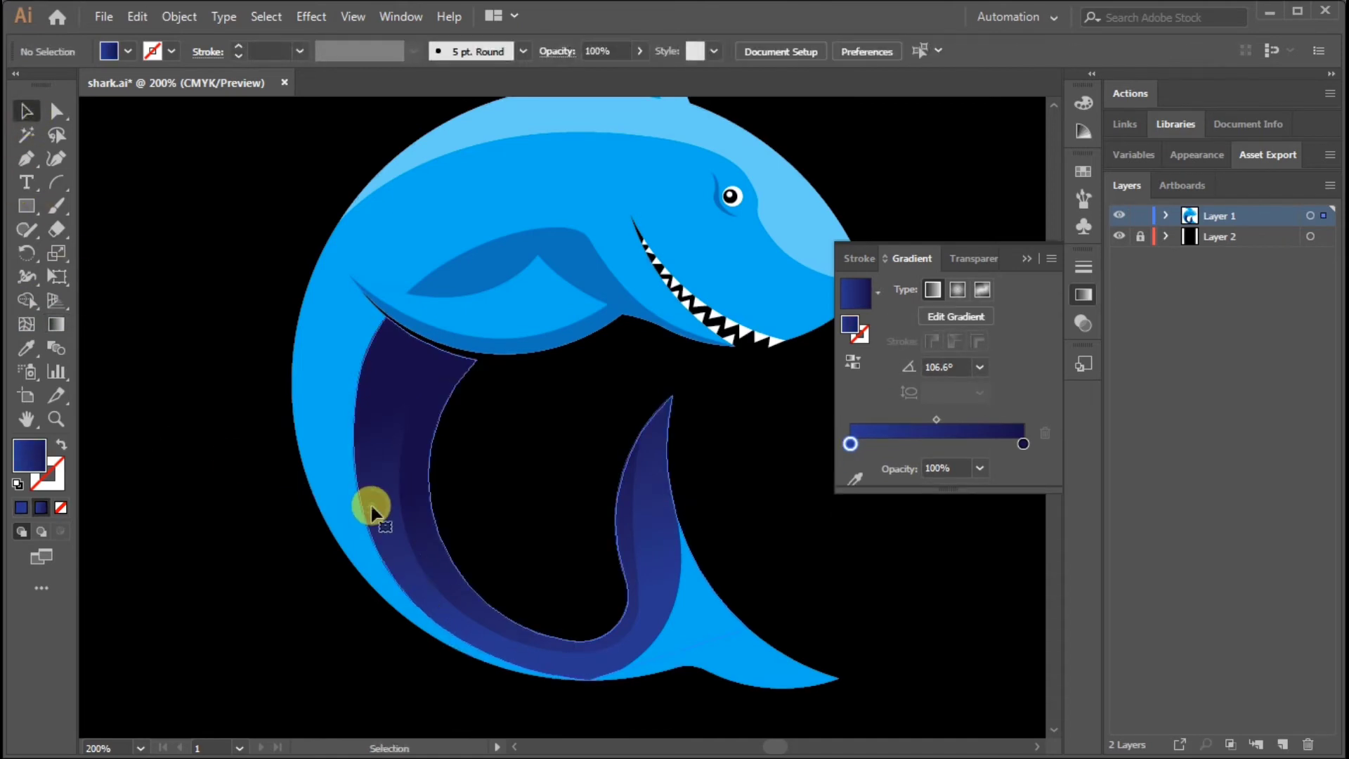
double_click(850, 443)
click(881, 520)
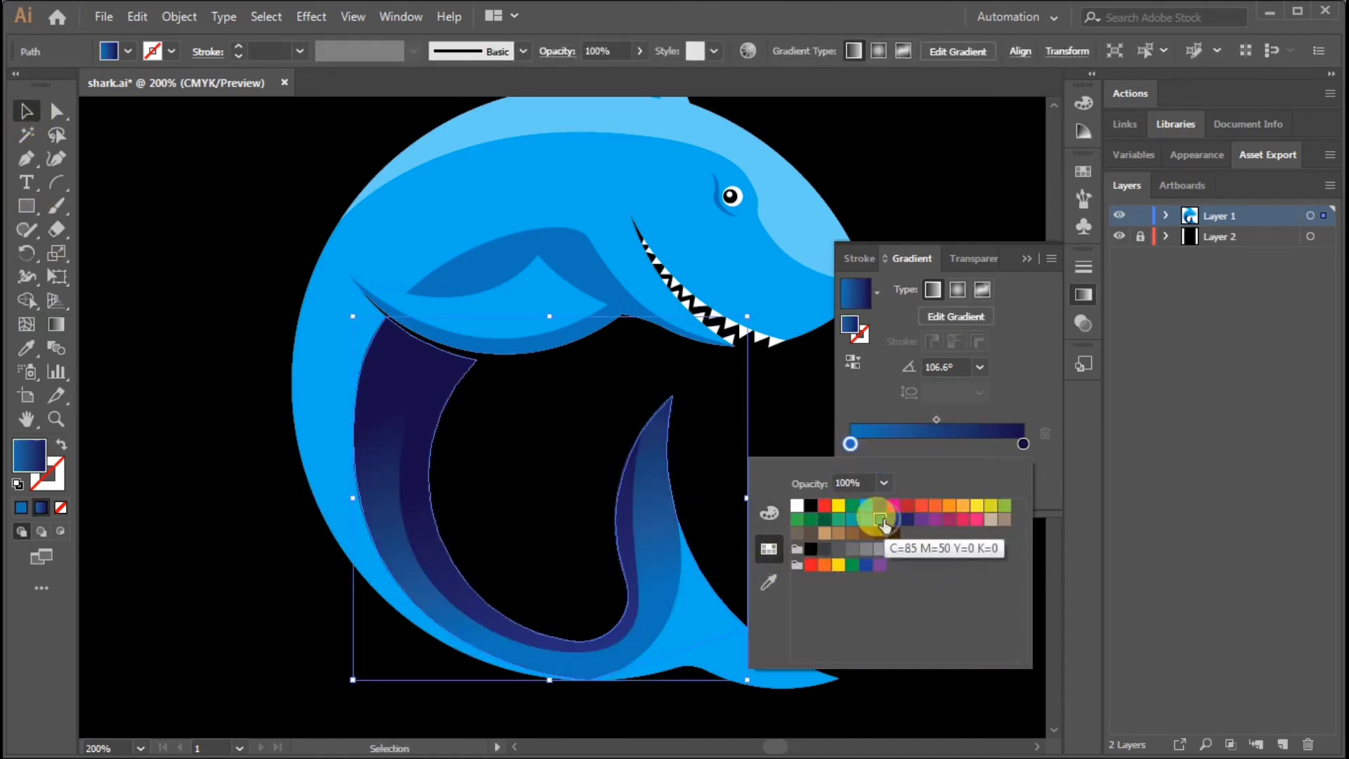
double_click(1023, 443)
click(880, 520)
click(769, 513)
click(913, 591)
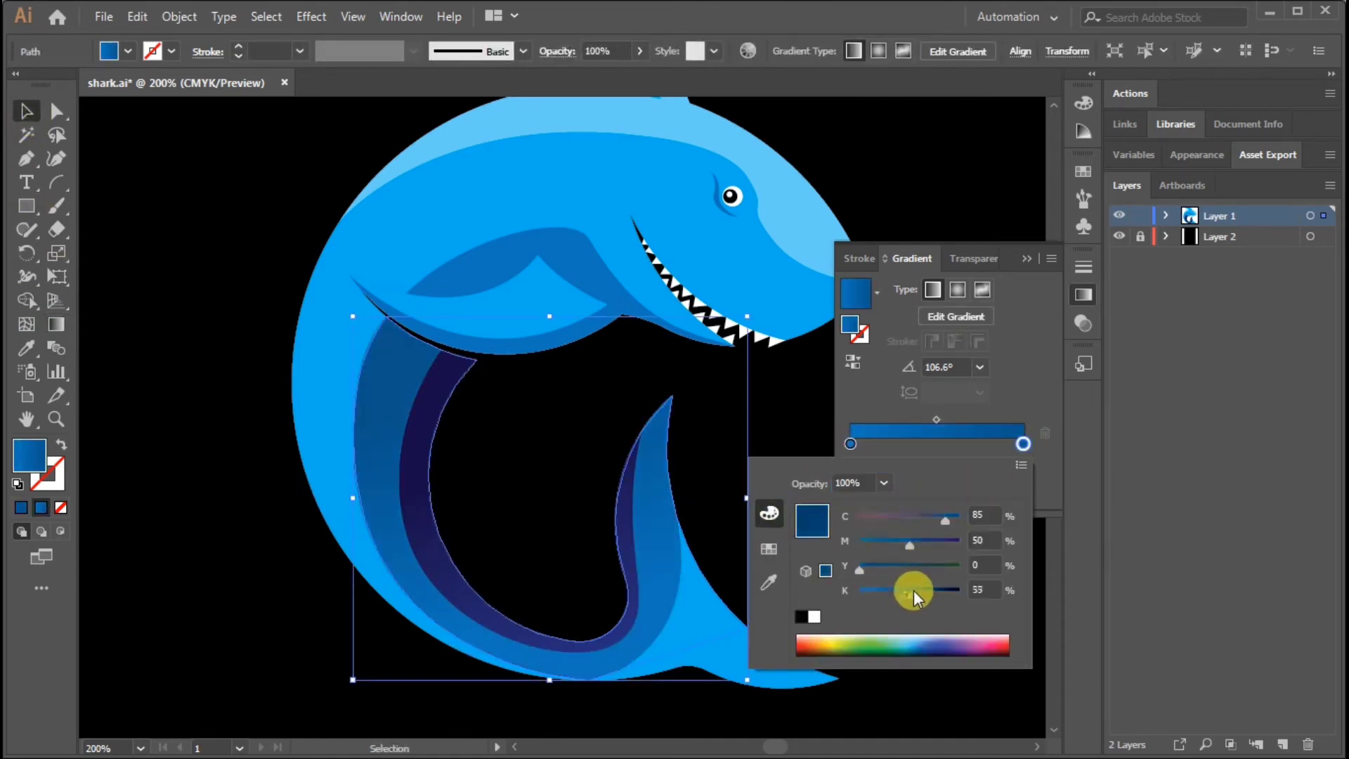
drag(913, 591, 929, 588)
click(229, 283)
Apply the blue gradient to the shark's main body and direct it straight down at -90° from the back to the belly
click(337, 309)
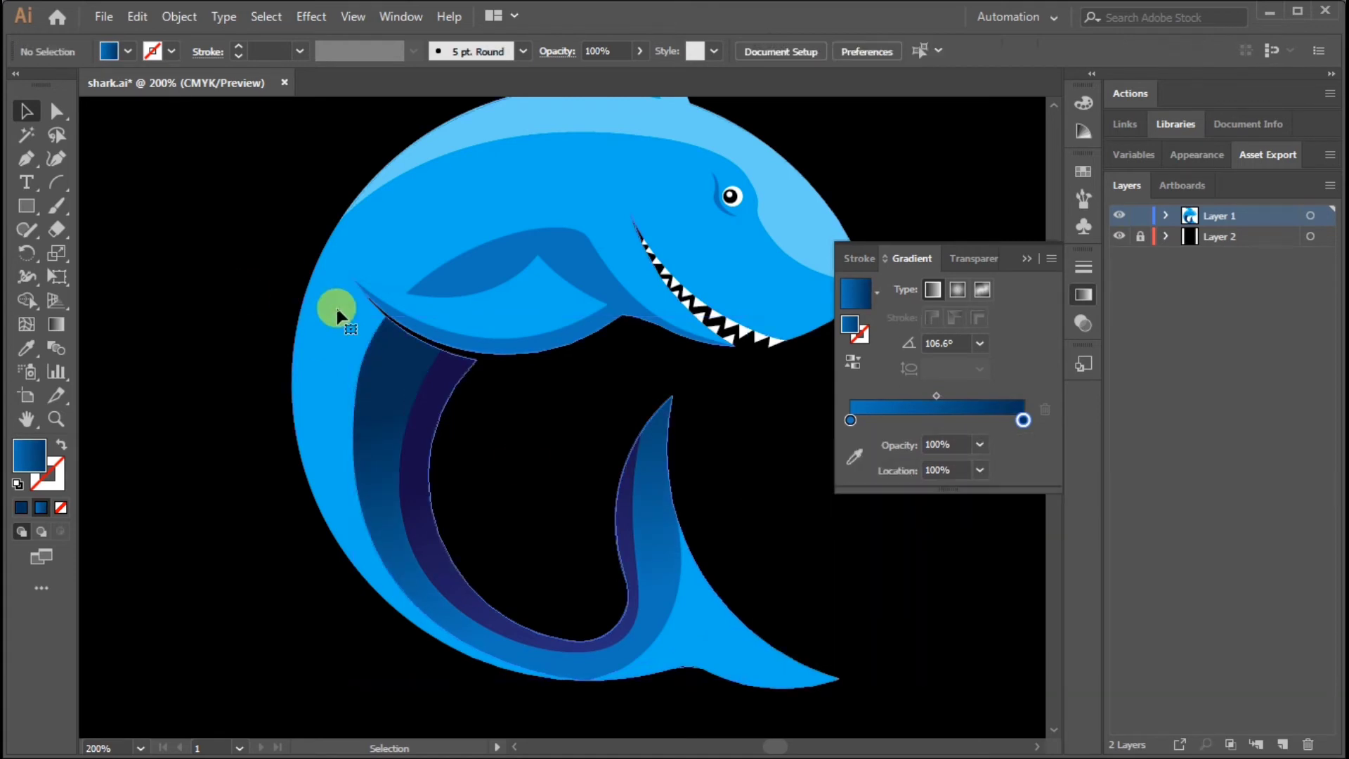
click(848, 314)
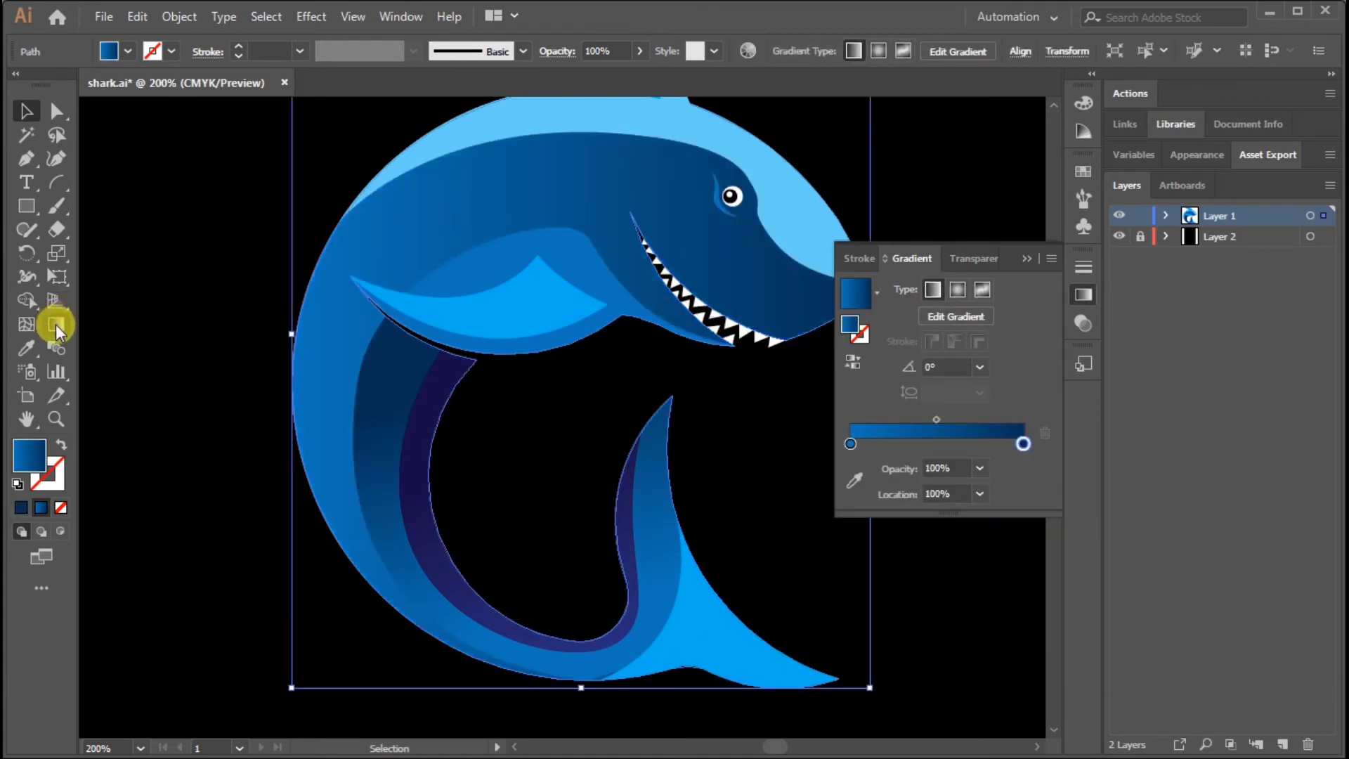
click(57, 325)
drag(345, 351, 367, 424)
drag(398, 262, 414, 591)
mouse_move(492, 201)
mouse_down()
mouse_move(457, 395)
mouse_move(504, 541)
mouse_move(492, 537)
mouse_up()
click(26, 111)
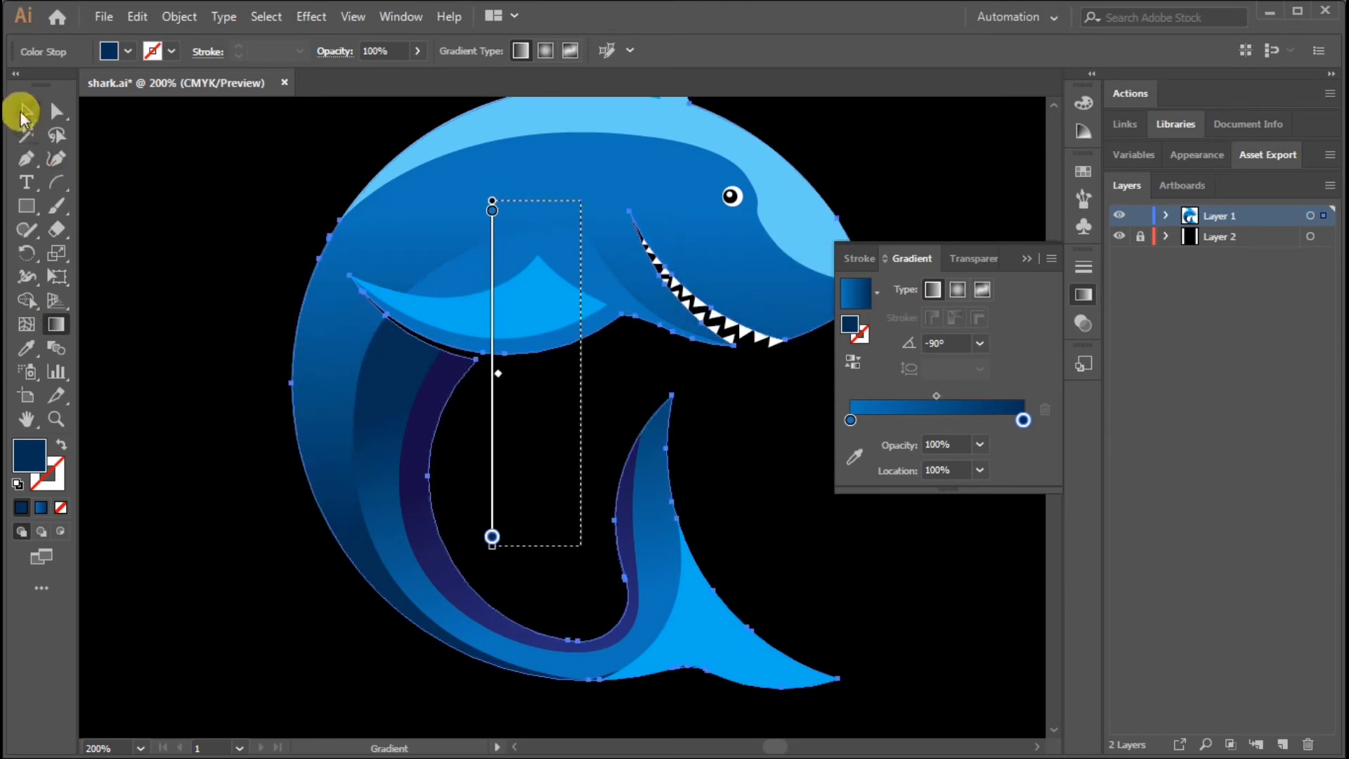
Change the body gradient's first stop to light blue and slightly lighten its dark end stop, then deselect
click(500, 205)
double_click(849, 443)
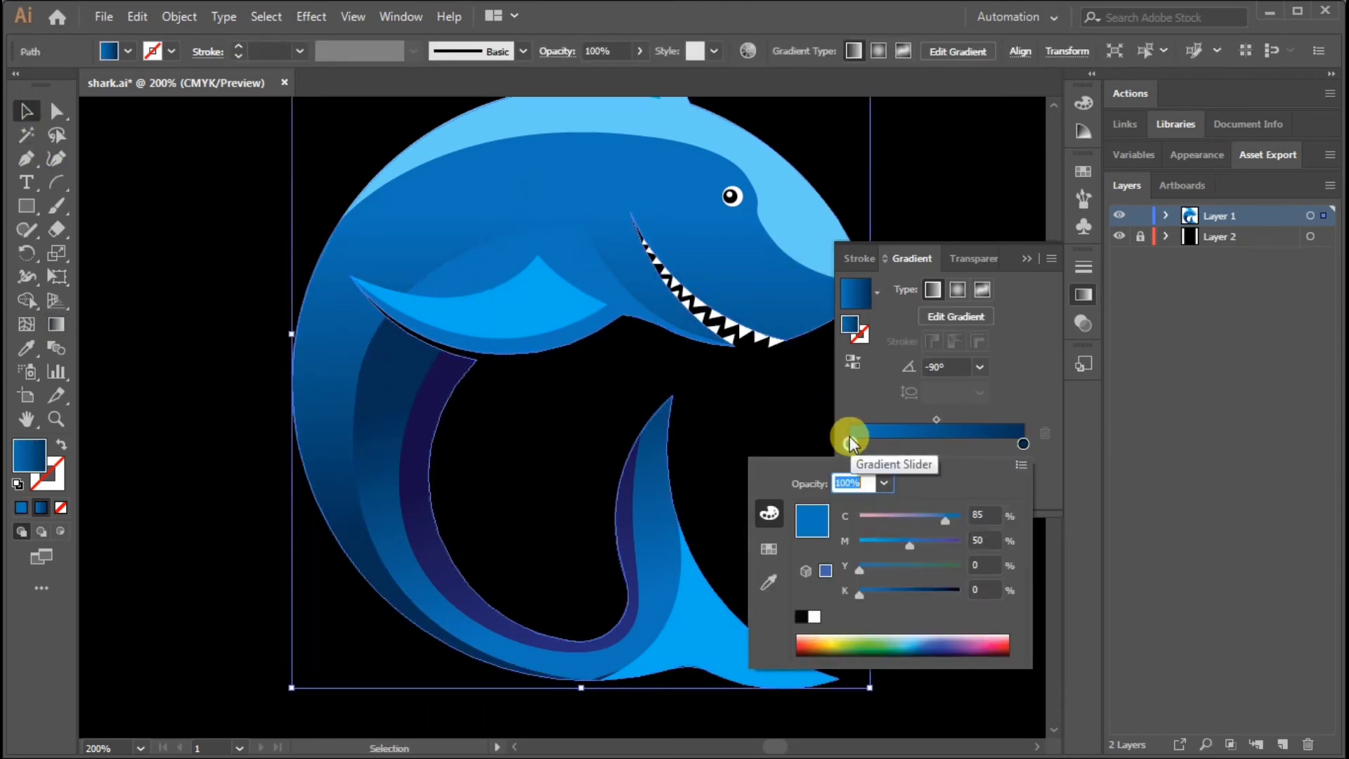
click(773, 545)
click(865, 513)
double_click(1023, 444)
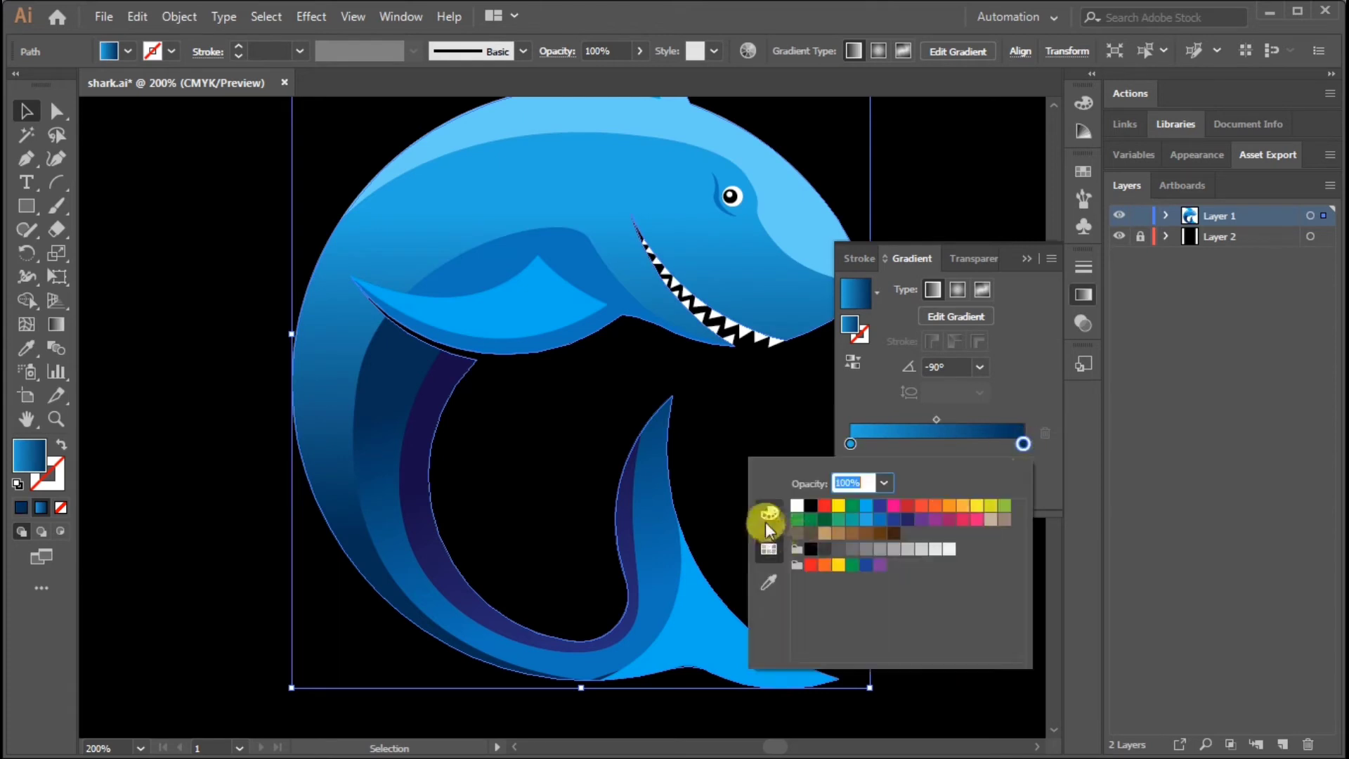
click(769, 528)
drag(921, 593, 913, 593)
click(220, 260)
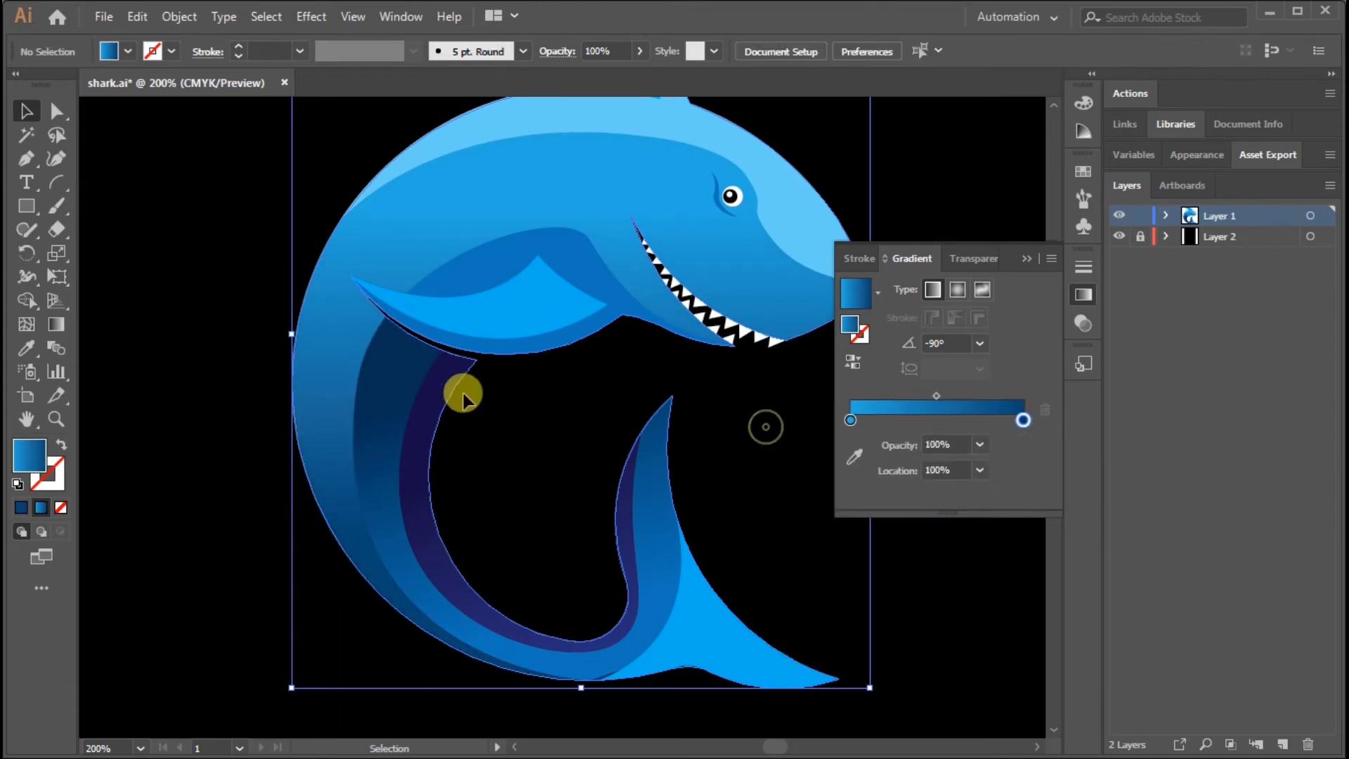
Redirect the outer belly band's gradient at about 85.5°, from the bottom of the body up to the pectoral fin
click(383, 404)
click(56, 324)
drag(475, 417, 455, 554)
mouse_move(483, 684)
mouse_down()
mouse_move(493, 474)
mouse_move(430, 446)
mouse_move(626, 310)
mouse_move(510, 342)
mouse_up()
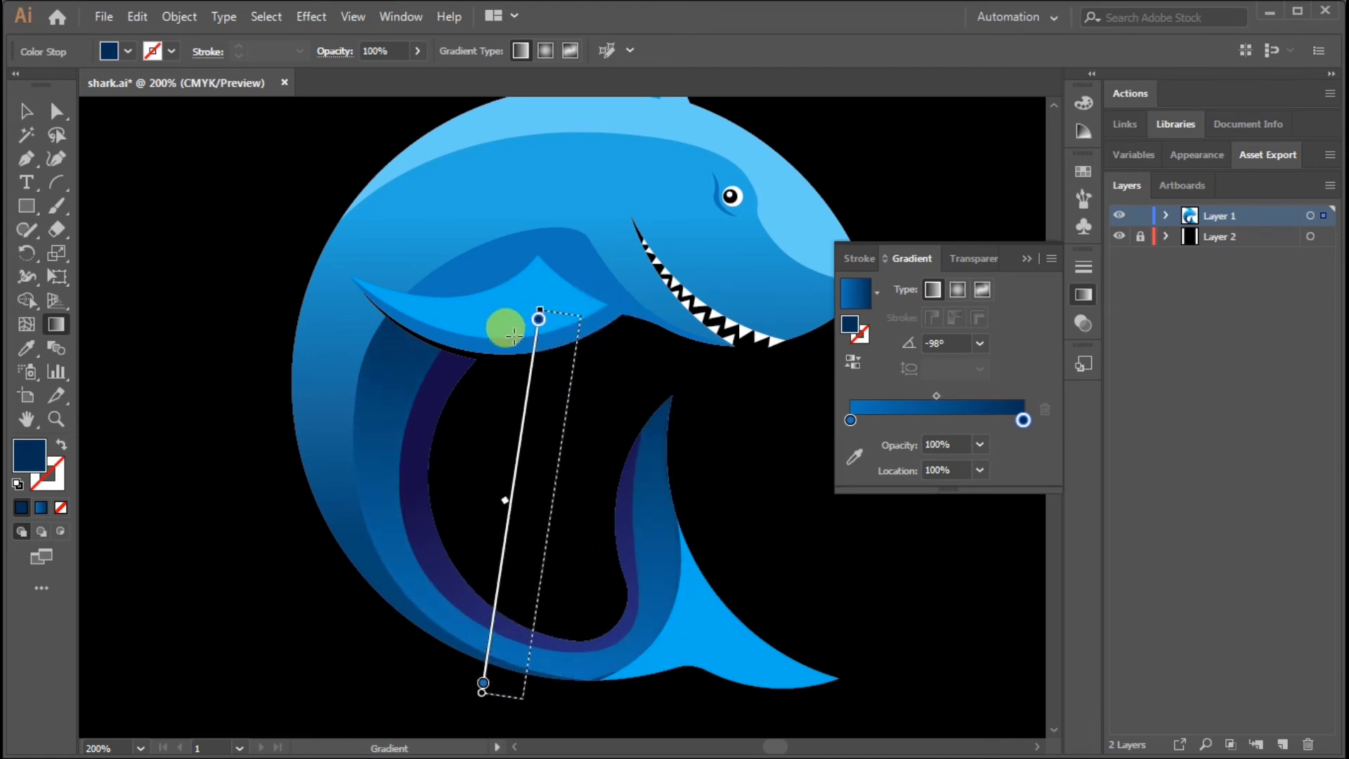
click(17, 125)
Set both stops of the inner belly band's gradient to medium blue
click(428, 497)
double_click(850, 443)
click(769, 548)
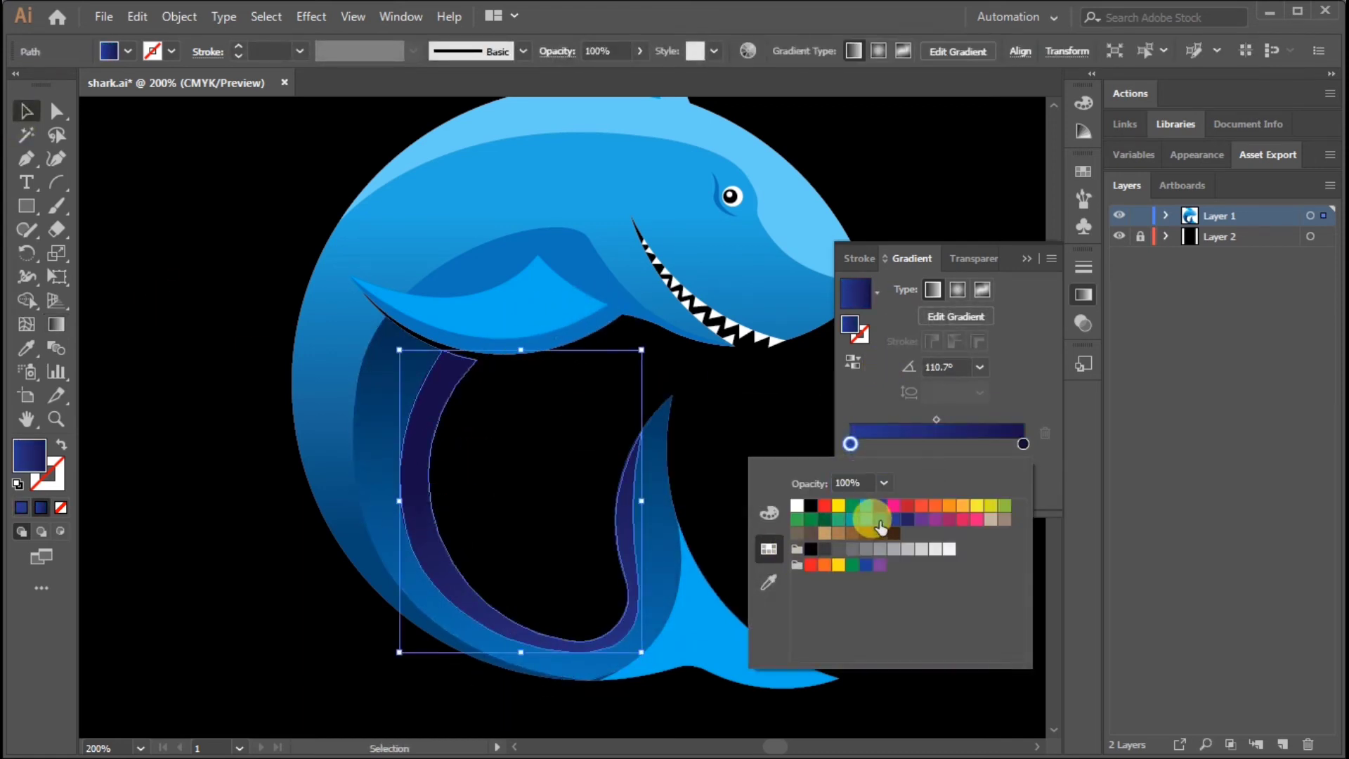
click(880, 527)
double_click(1022, 442)
click(875, 526)
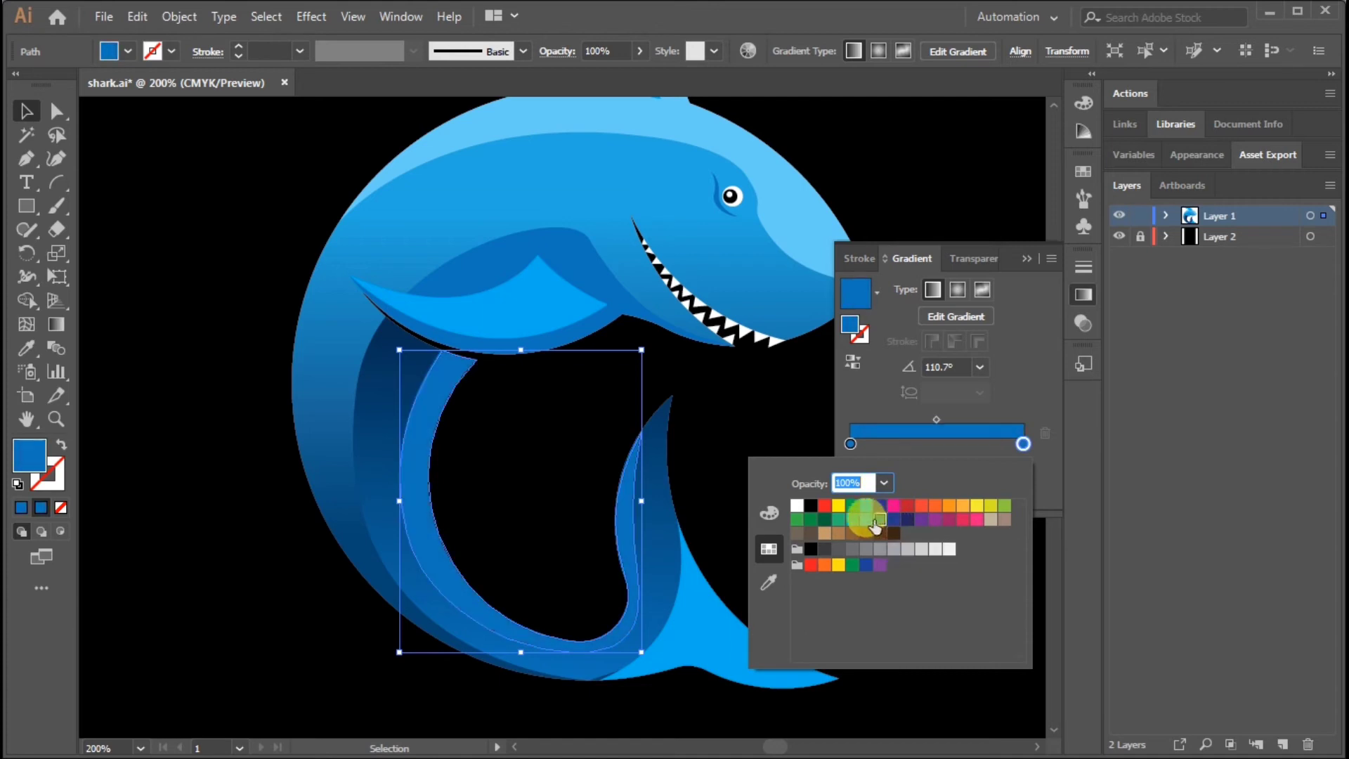
Darken the inner belly band gradient's end stop to a deep blue by raising its black value and deselect
click(847, 450)
double_click(1024, 444)
click(770, 513)
click(892, 592)
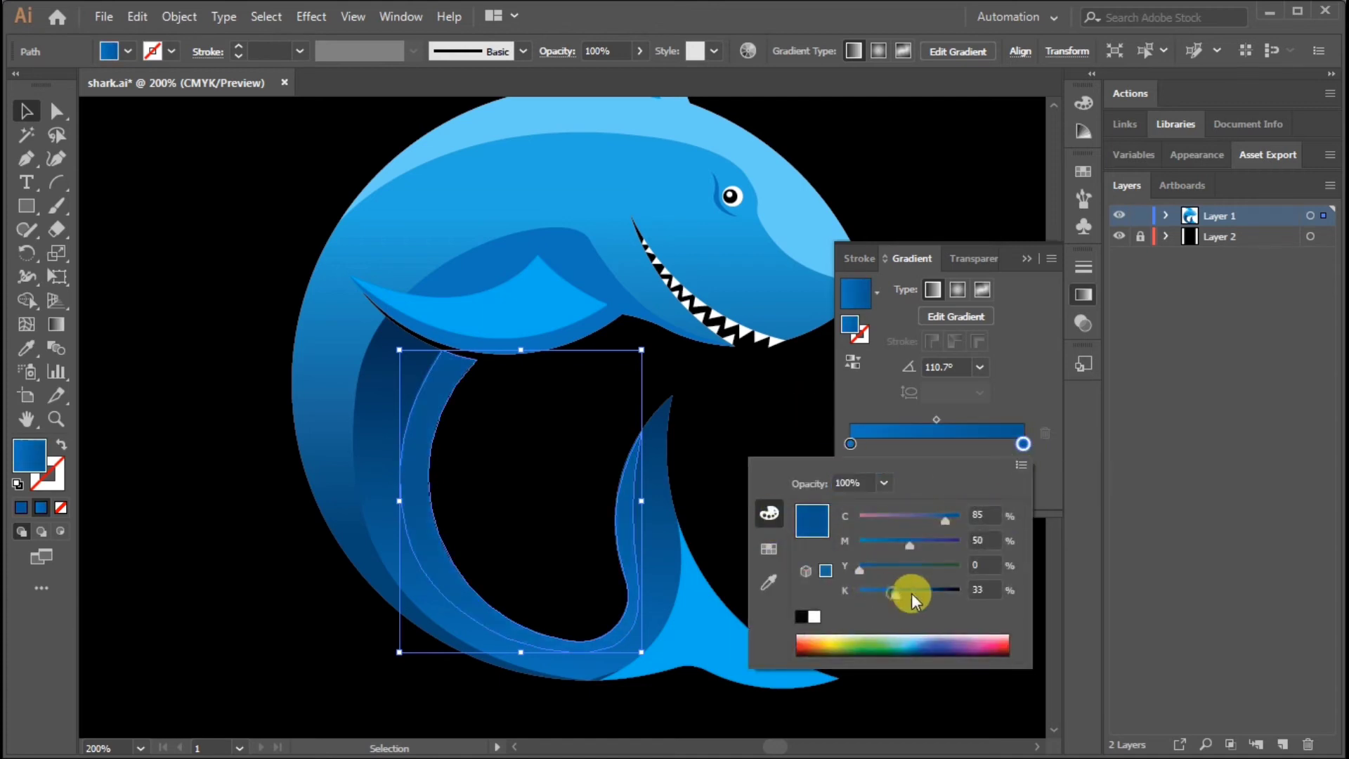
drag(912, 594, 931, 593)
click(310, 439)
click(707, 456)
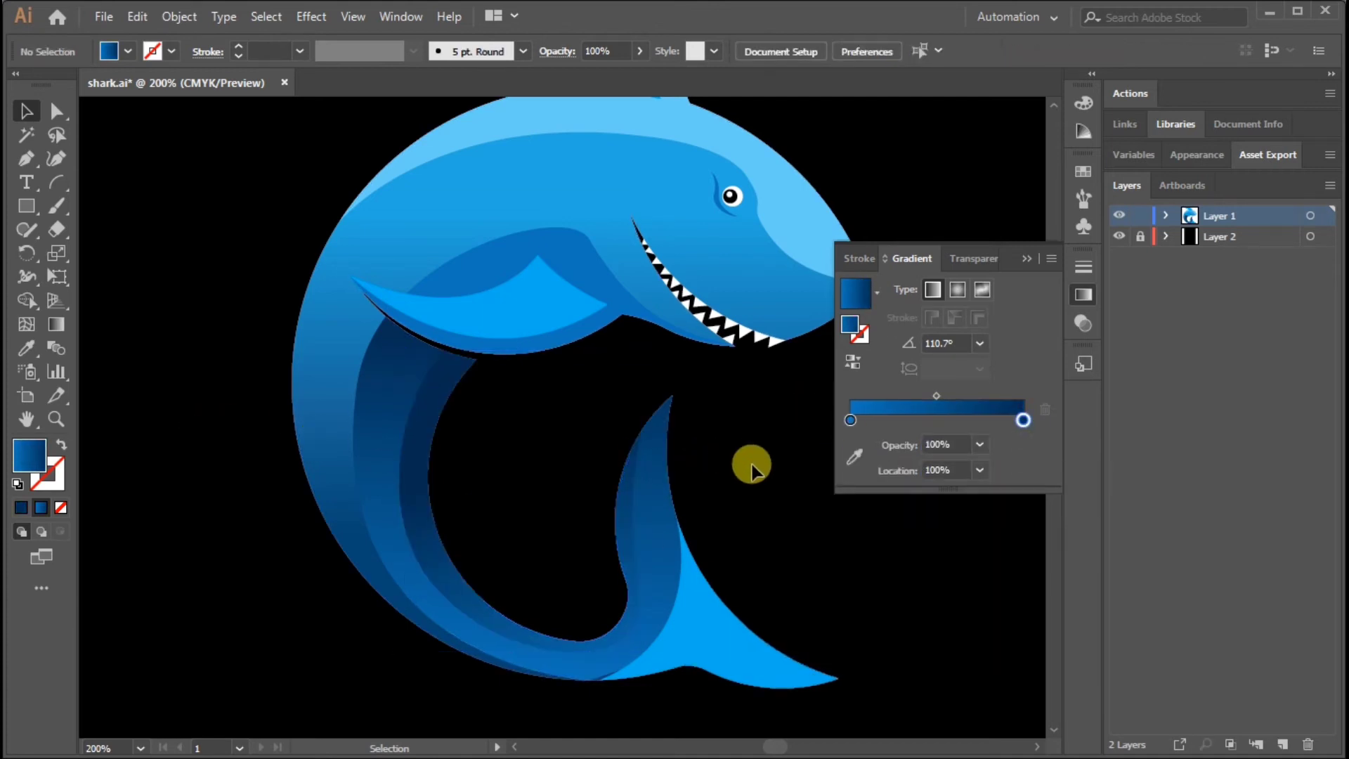
Give the lower tail fin a horizontal gradient from light blue to dark navy blue and deselect it
key(ctrl+minus)
drag(758, 455, 743, 480)
drag(446, 480, 349, 424)
click(595, 585)
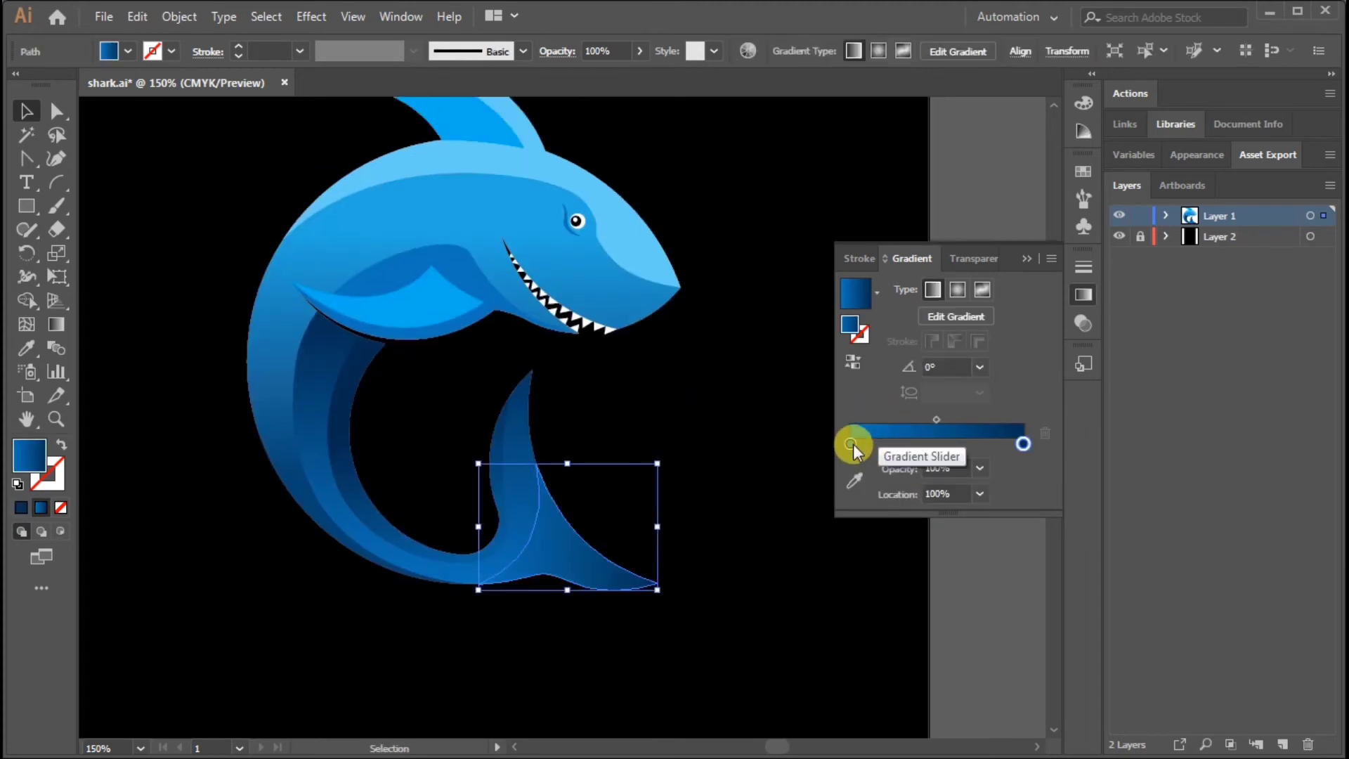
double_click(850, 443)
click(770, 548)
click(1048, 466)
click(865, 618)
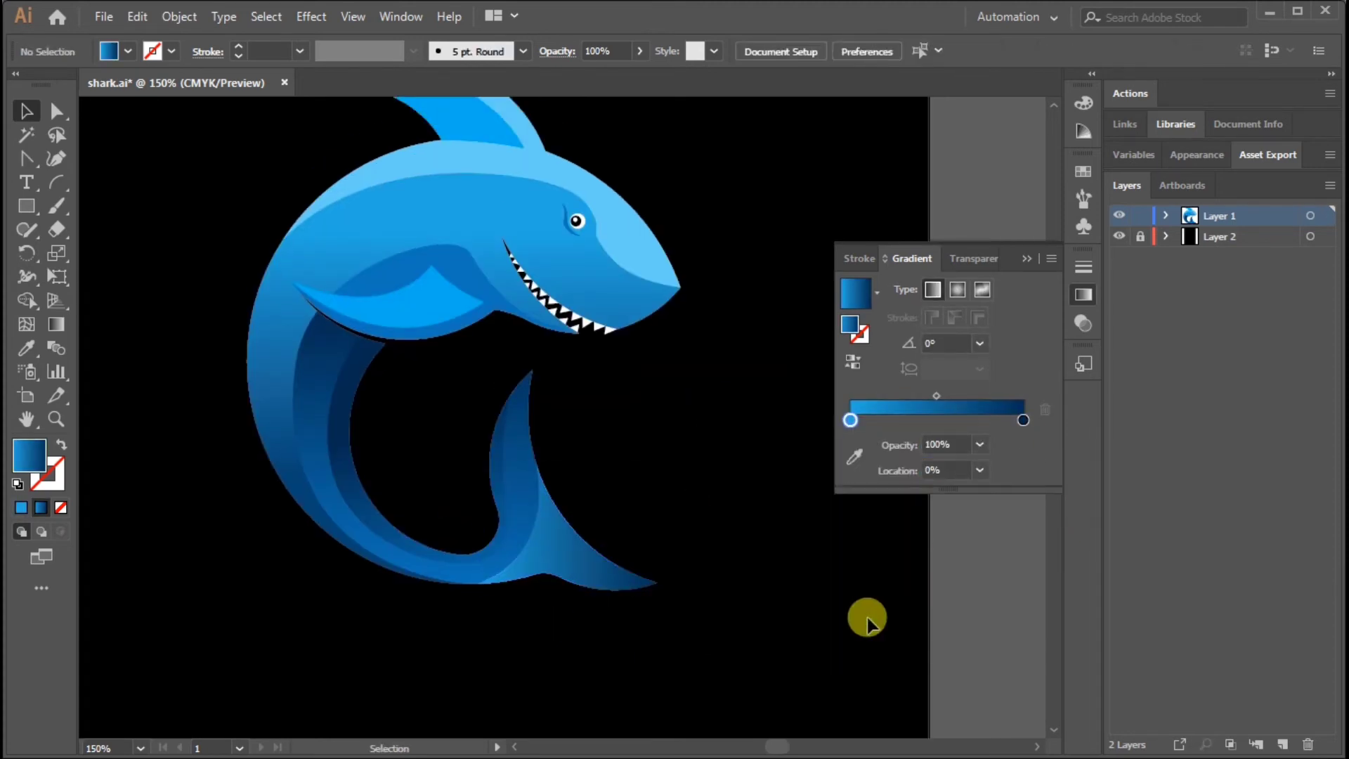
Apply the light-to-dark blue gradient to the shark's back highlight, angled about 25.6° up toward the snout side
drag(422, 226, 443, 293)
click(481, 223)
key(period)
click(56, 324)
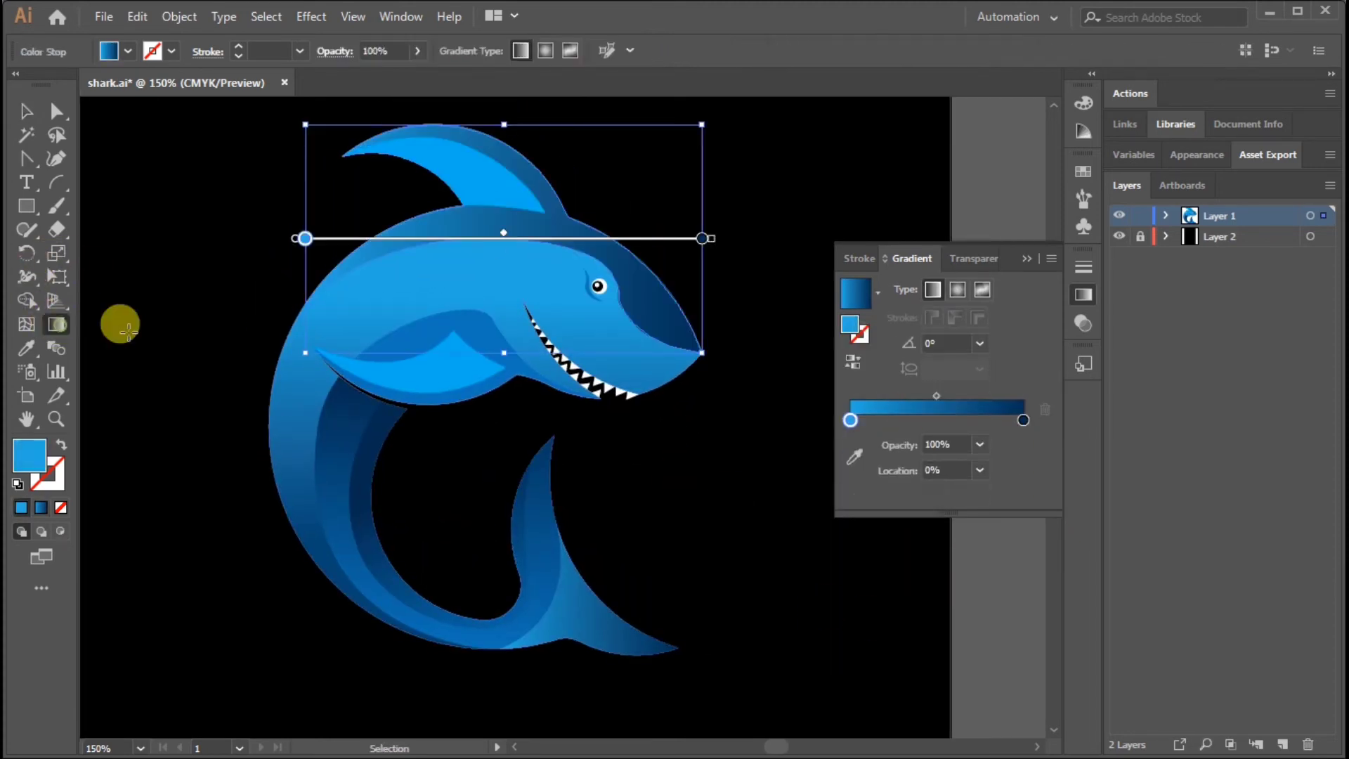
drag(418, 232, 591, 196)
drag(455, 281, 716, 154)
key(v)
click(784, 263)
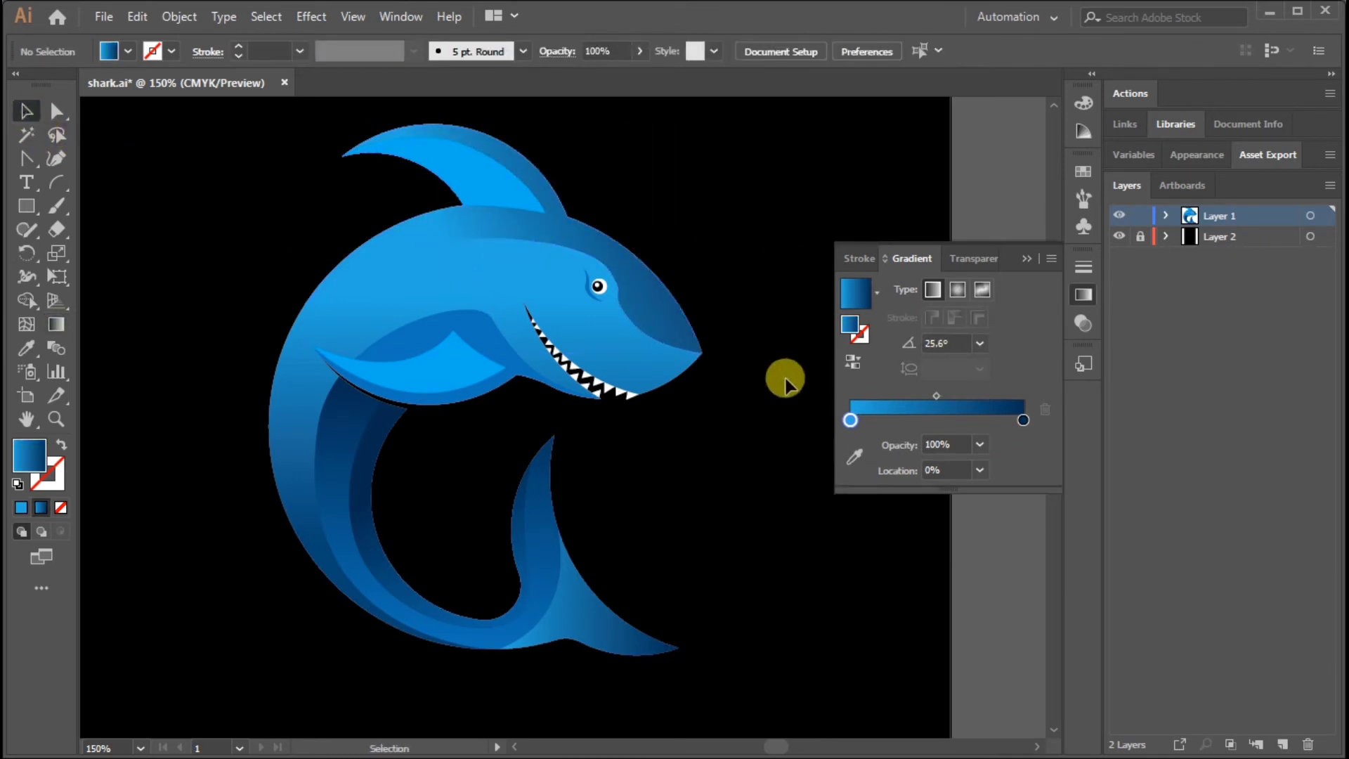
click(489, 182)
click(1120, 236)
click(1119, 236)
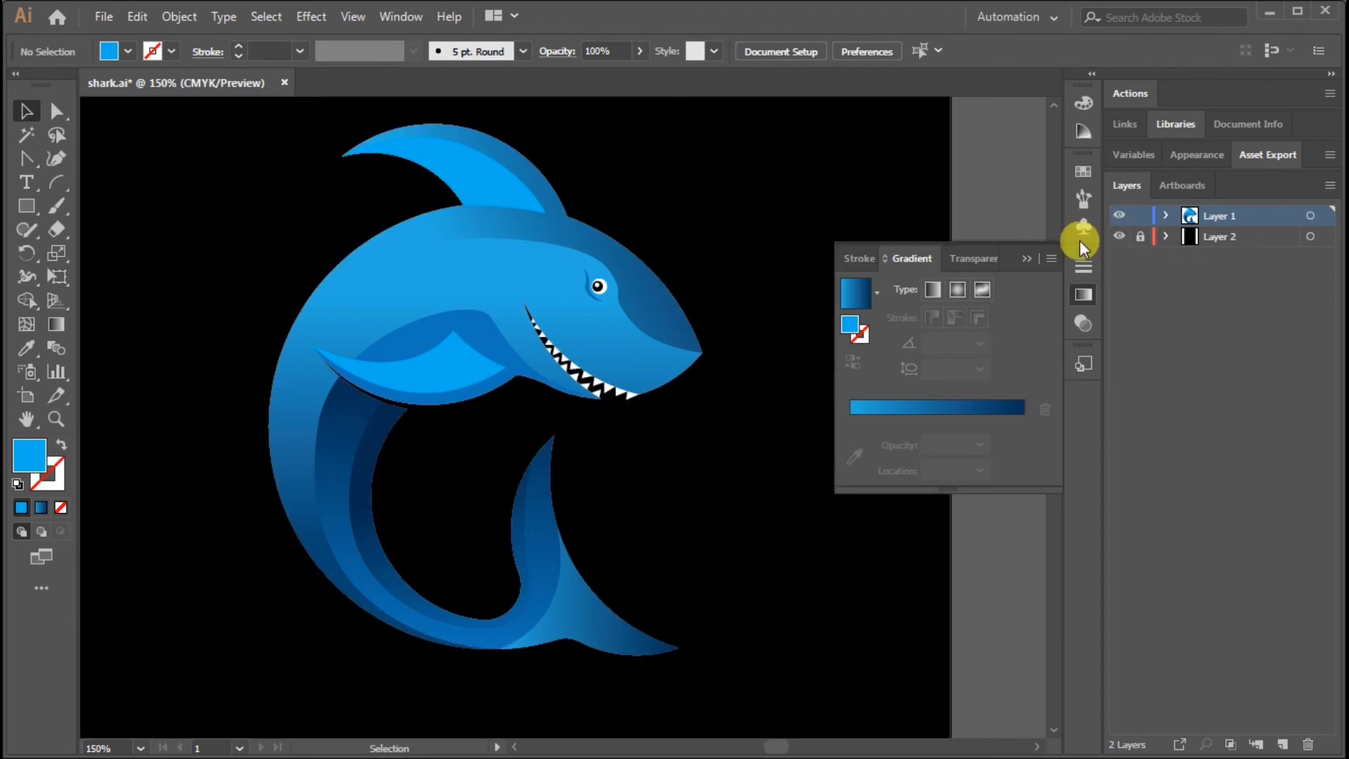
Fill the upper teeth with the White, Black gradient at about 112°, darkening toward the mouth corner
scroll(677, 400, up, 2)
click(689, 376)
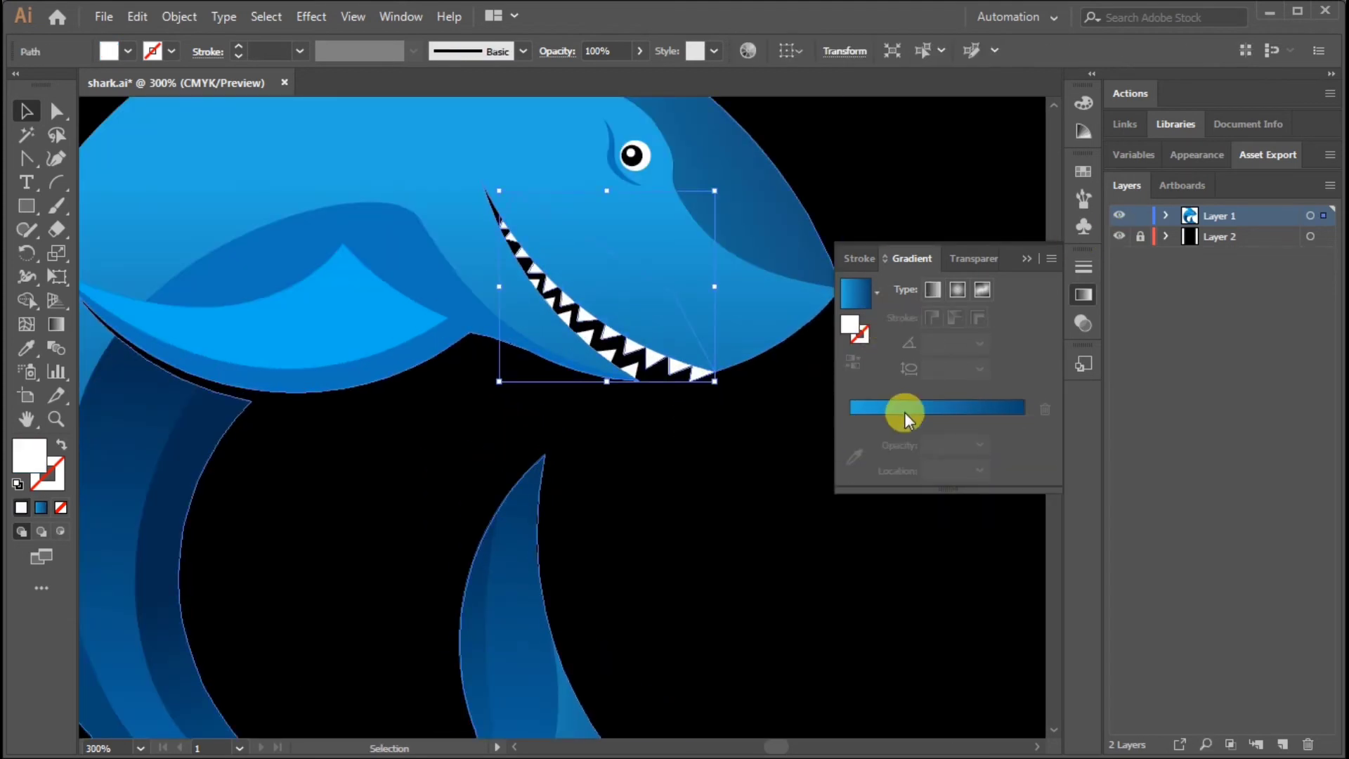
click(876, 294)
click(773, 337)
click(56, 324)
mouse_move(639, 349)
mouse_down()
mouse_move(597, 256)
mouse_move(606, 186)
mouse_up()
drag(659, 382, 566, 151)
click(26, 111)
click(687, 536)
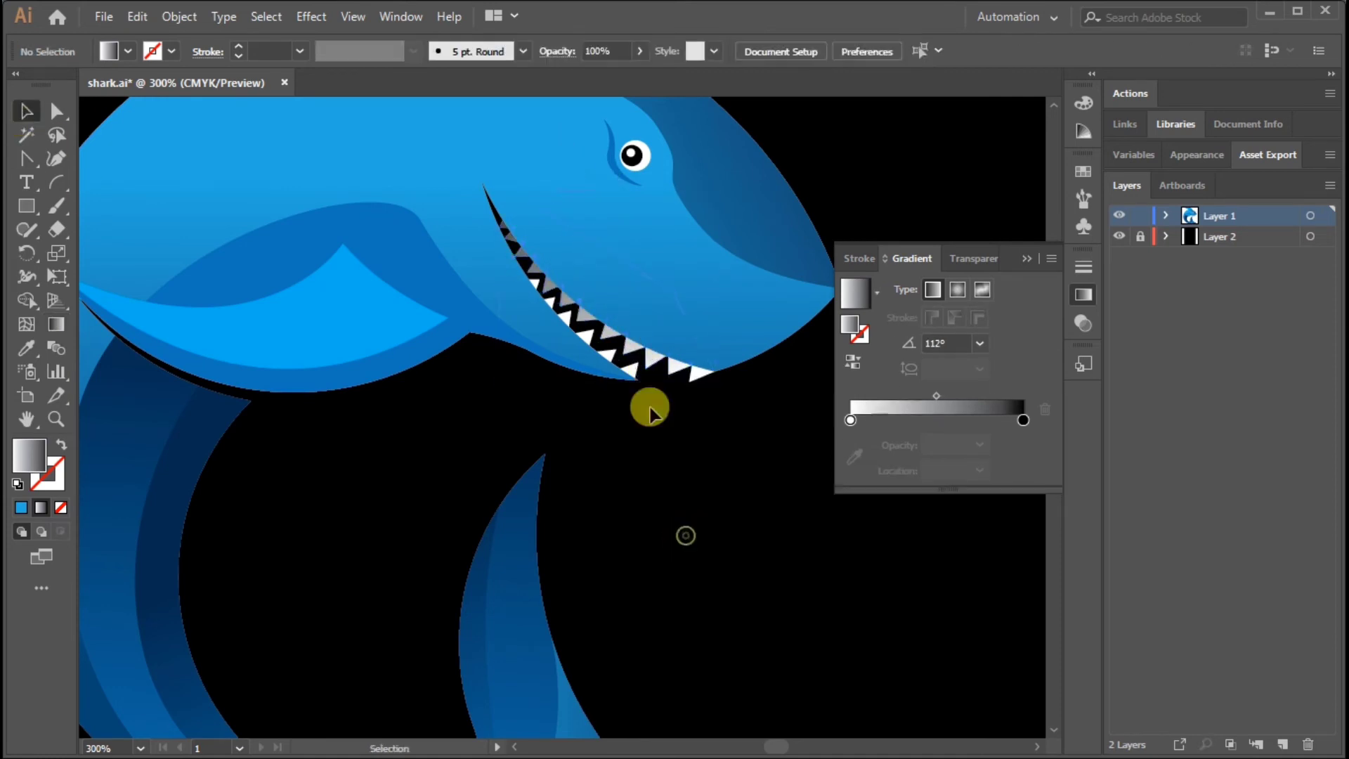
Fill the lower teeth with the White, Black gradient, running from the front of the jaw toward the mouth corner
click(631, 371)
key(g)
click(859, 294)
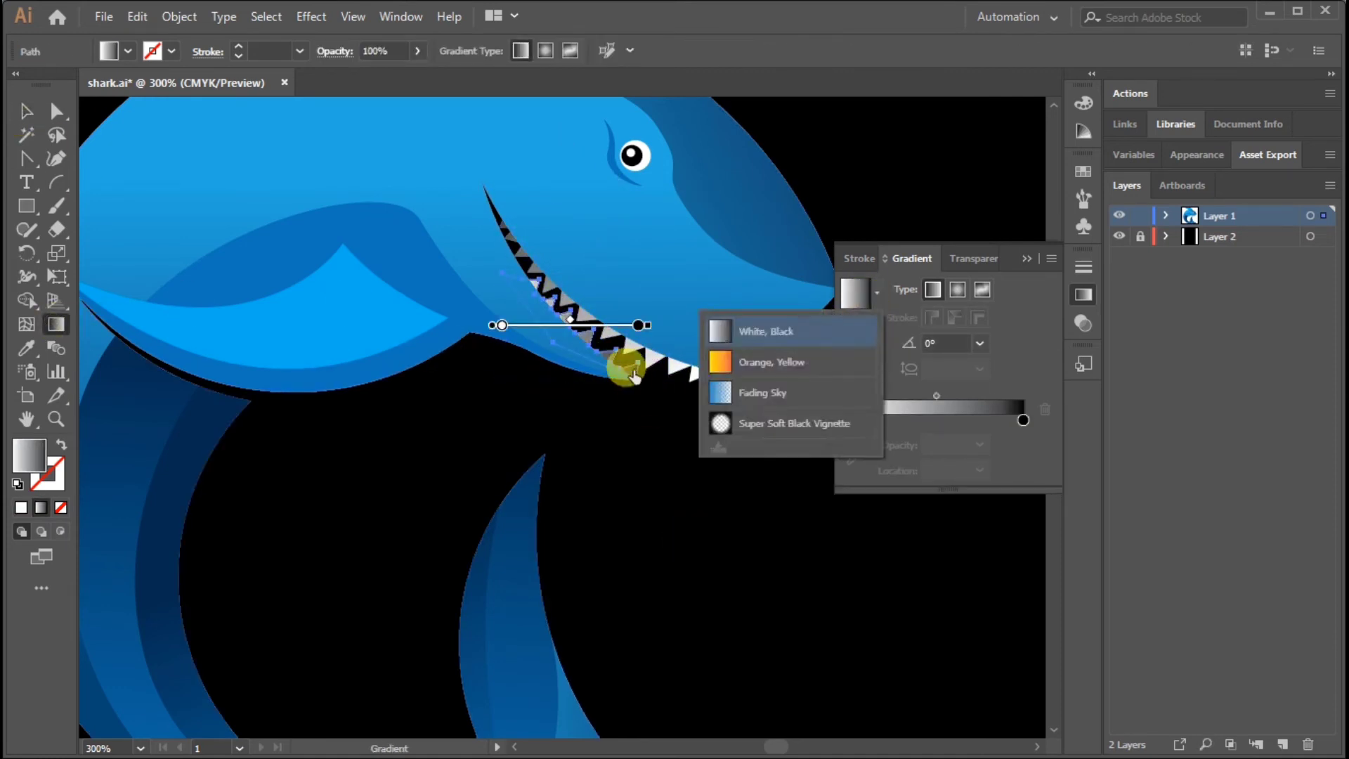
drag(654, 385, 485, 256)
click(27, 111)
click(728, 503)
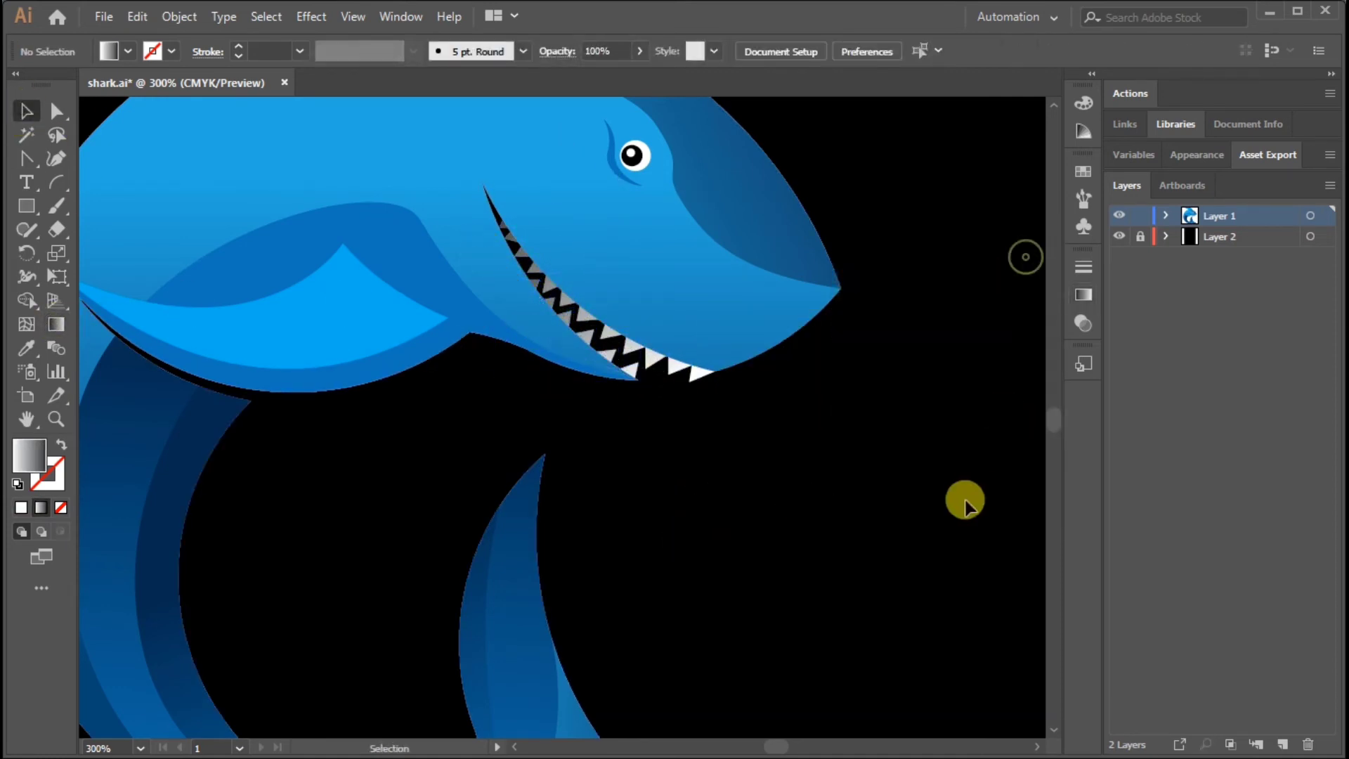
Hide Layer 2, which holds the black background
key(ctrl+minus)
key(ctrl+minus)
click(1119, 236)
click(1119, 236)
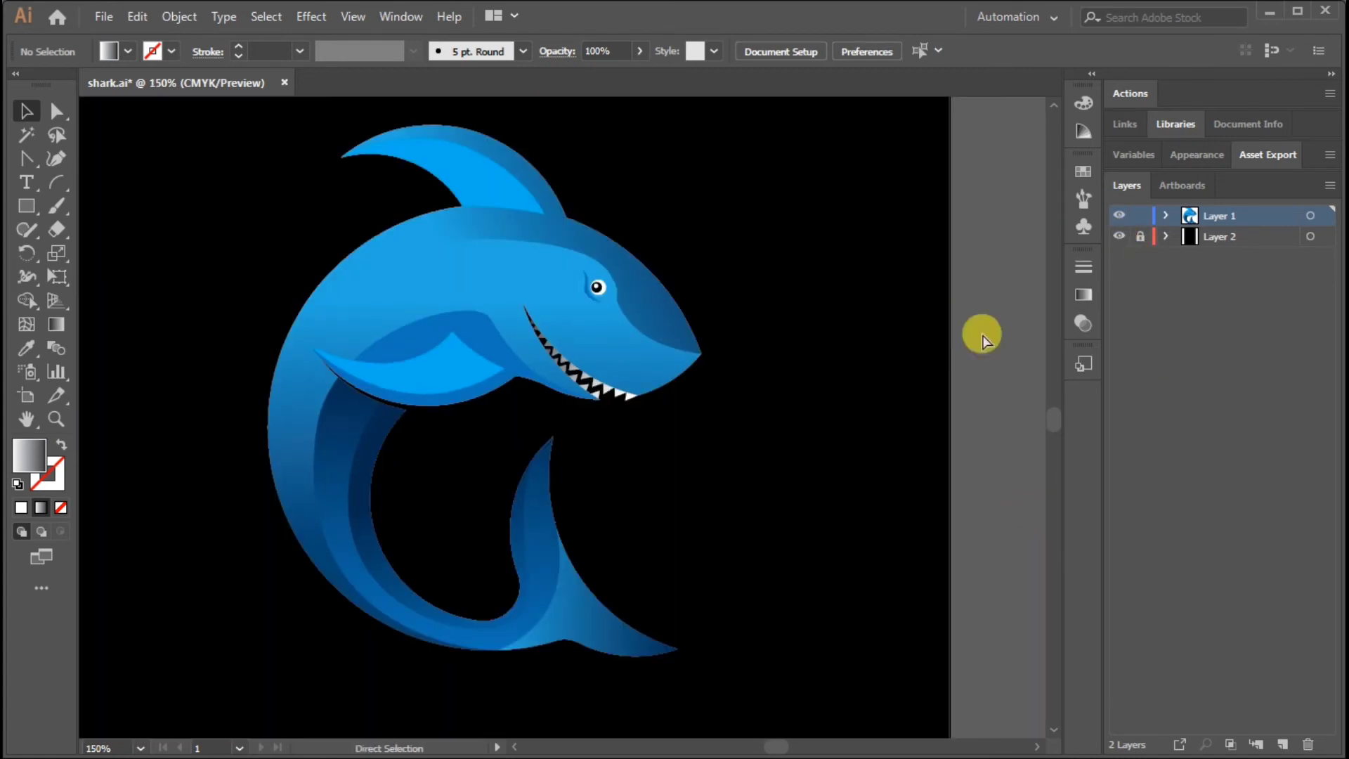
key(ctrl+minus)
key(ctrl+minus)
click(1119, 236)
Select the whole shark group and list the objects inside Layer 1
click(501, 402)
drag(554, 353, 566, 468)
key(ctrl+plus)
key(ctrl+plus)
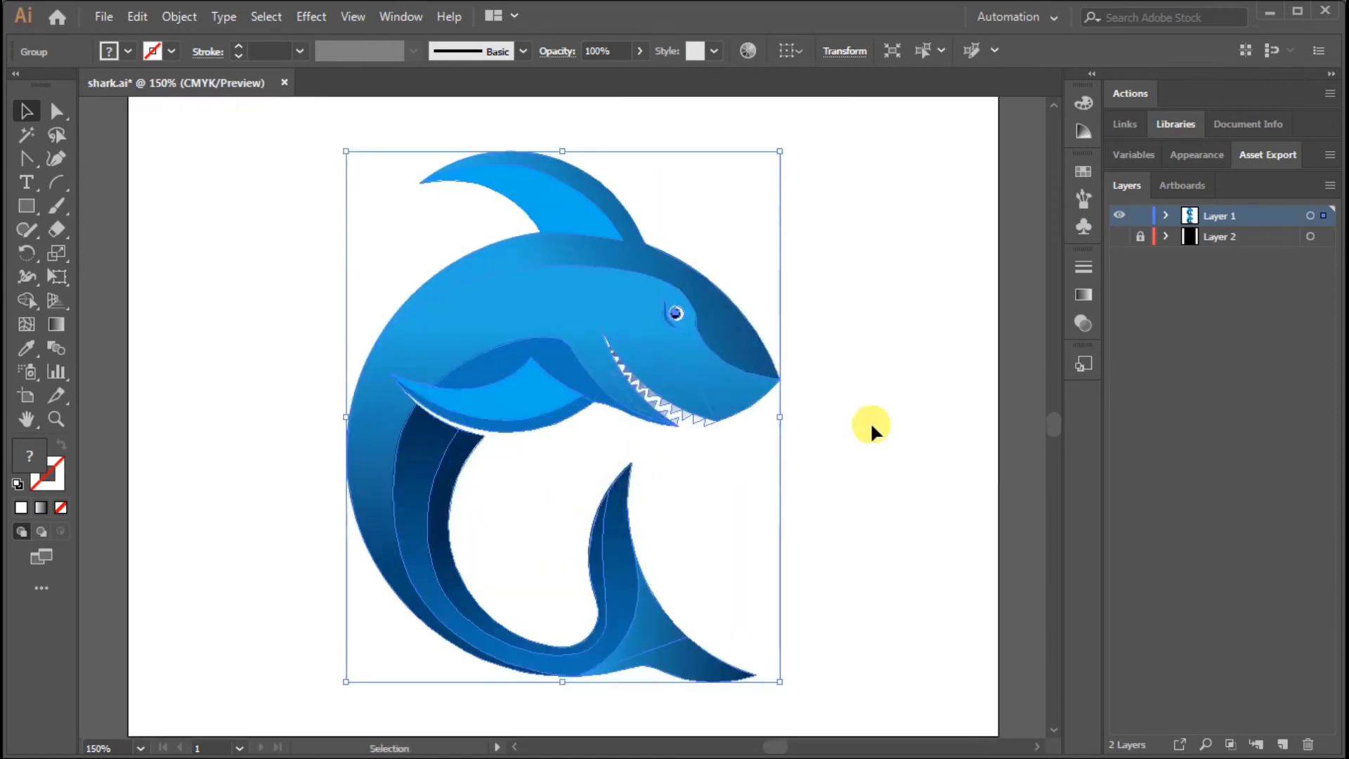
drag(678, 370, 680, 370)
click(1166, 215)
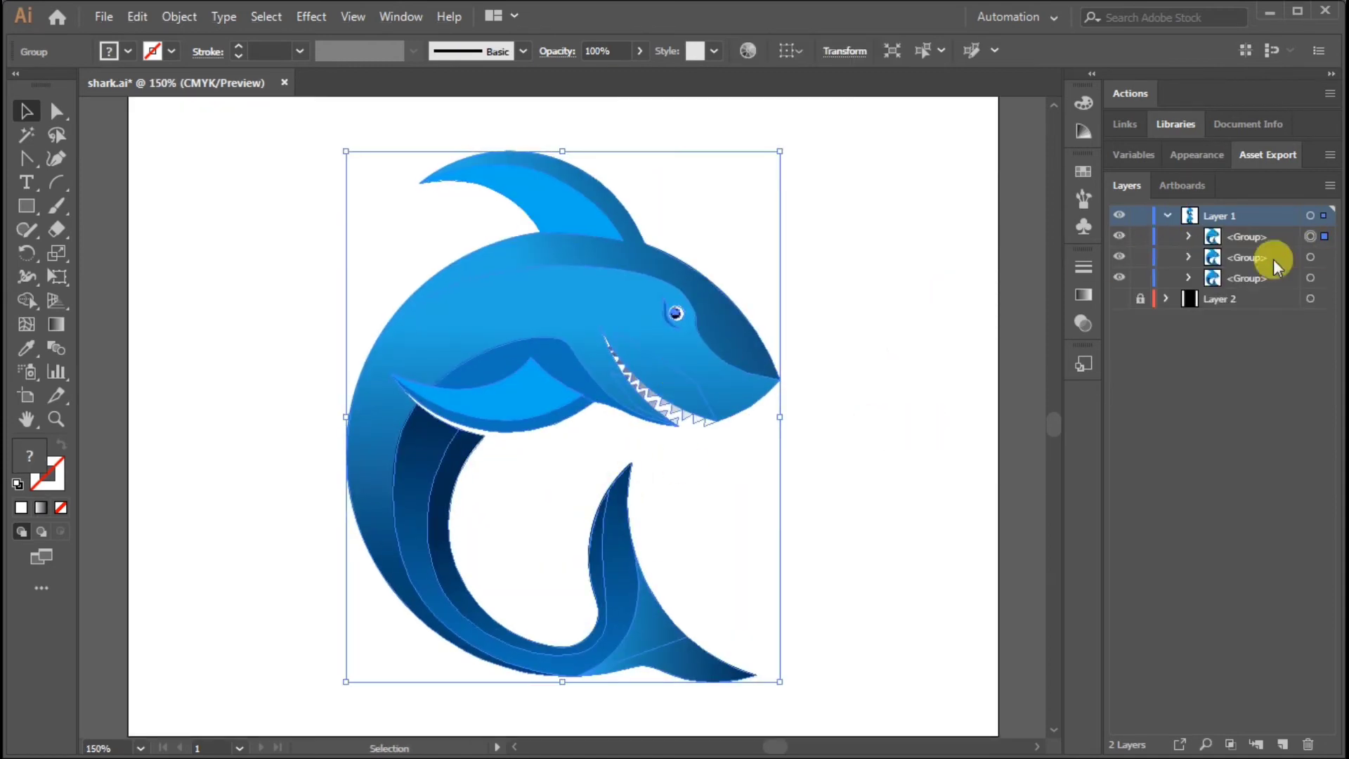
Merge the dorsal fin, back, head and jaw of the topmost shark copy into one region with Shape Builder
drag(635, 298, 518, 301)
key(ctrl+z)
click(26, 300)
mouse_move(539, 162)
mouse_down()
mouse_move(576, 233)
mouse_move(675, 314)
mouse_move(687, 381)
mouse_up()
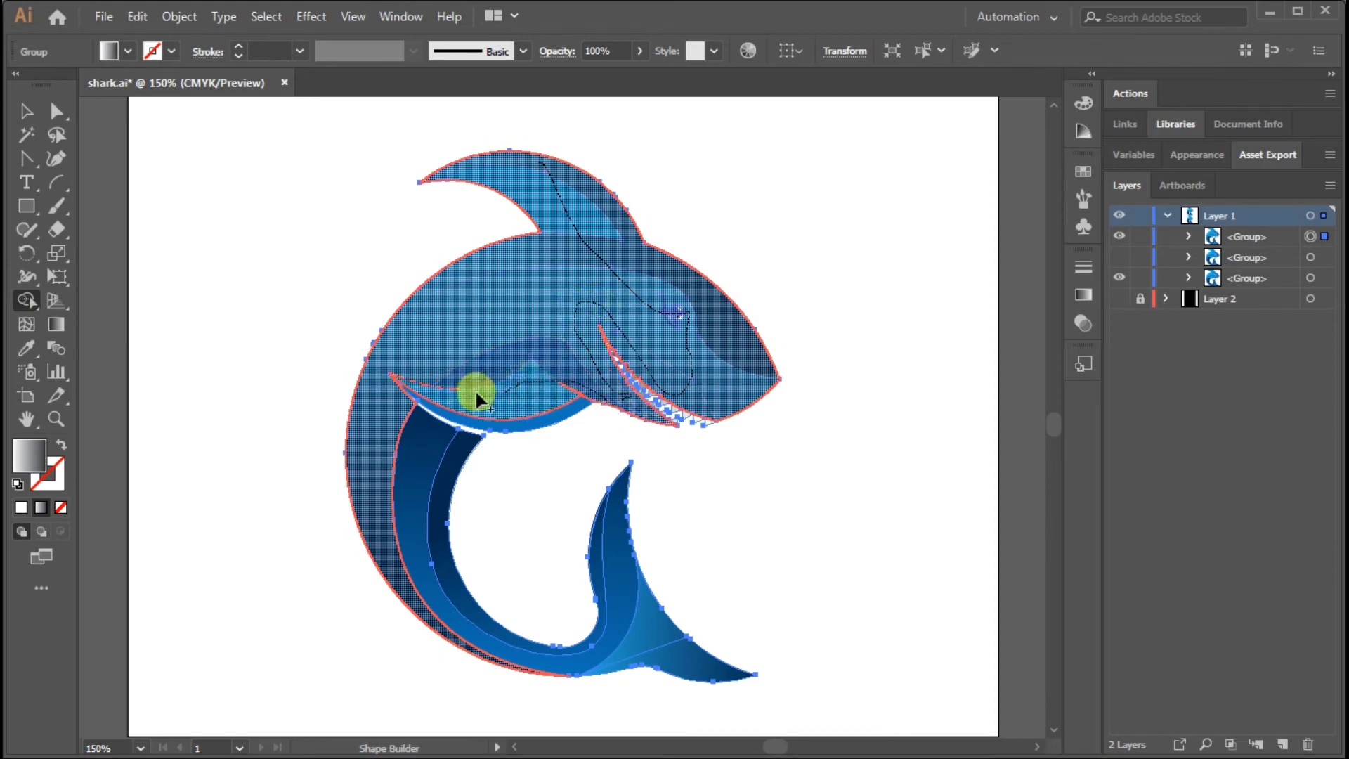
drag(459, 392, 457, 392)
Merge the belly bands and the leftover side-fin slivers into the silhouette with Shape Builder
key(ctrl+plus)
key(ctrl+plus)
key(ctrl+plus)
mouse_move(376, 378)
mouse_down()
mouse_move(154, 319)
mouse_move(163, 356)
mouse_up()
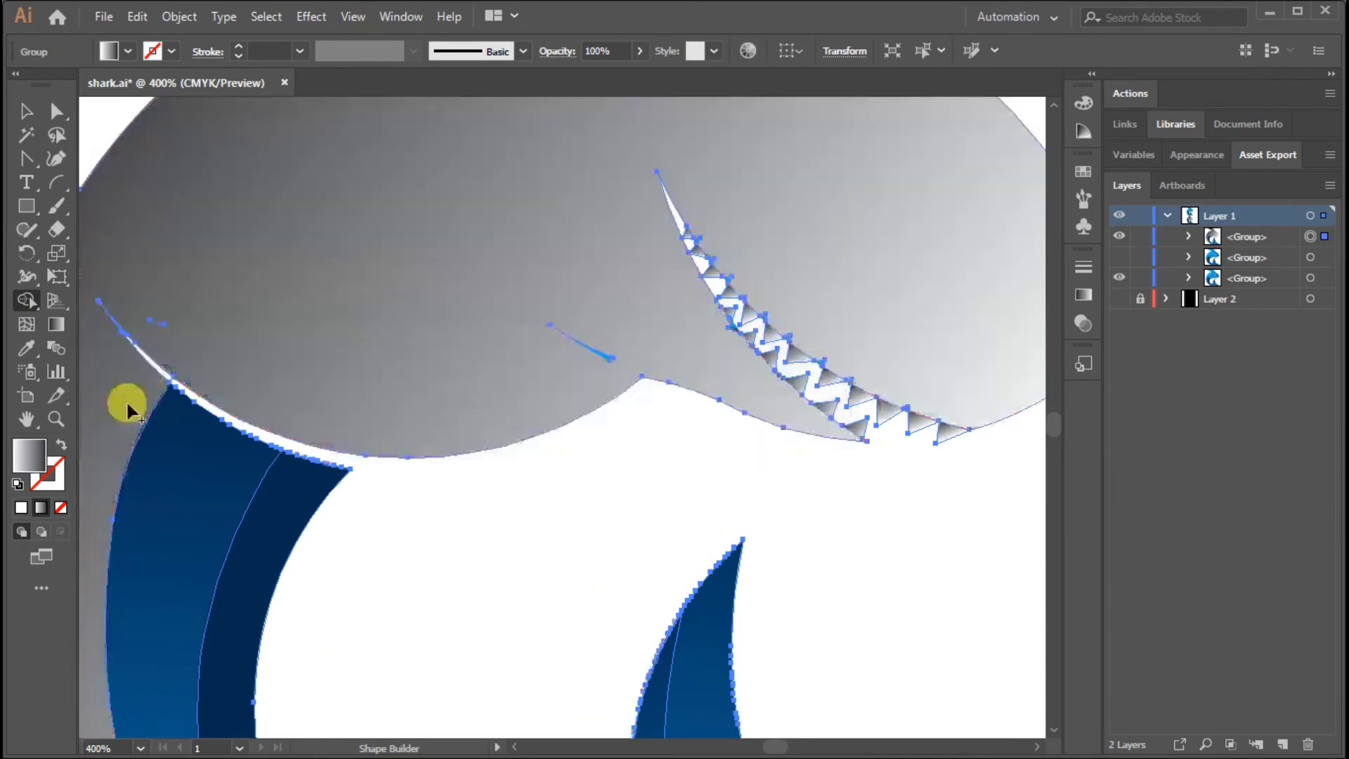
drag(125, 401, 309, 495)
drag(643, 334, 591, 352)
mouse_move(713, 349)
mouse_down()
mouse_move(747, 361)
mouse_move(736, 314)
mouse_up()
Merge the lower teeth and the front and middle upper teeth into the shark silhouette
key(ctrl+plus)
key(ctrl+plus)
drag(948, 337, 421, 409)
drag(461, 417, 510, 426)
drag(507, 475, 568, 479)
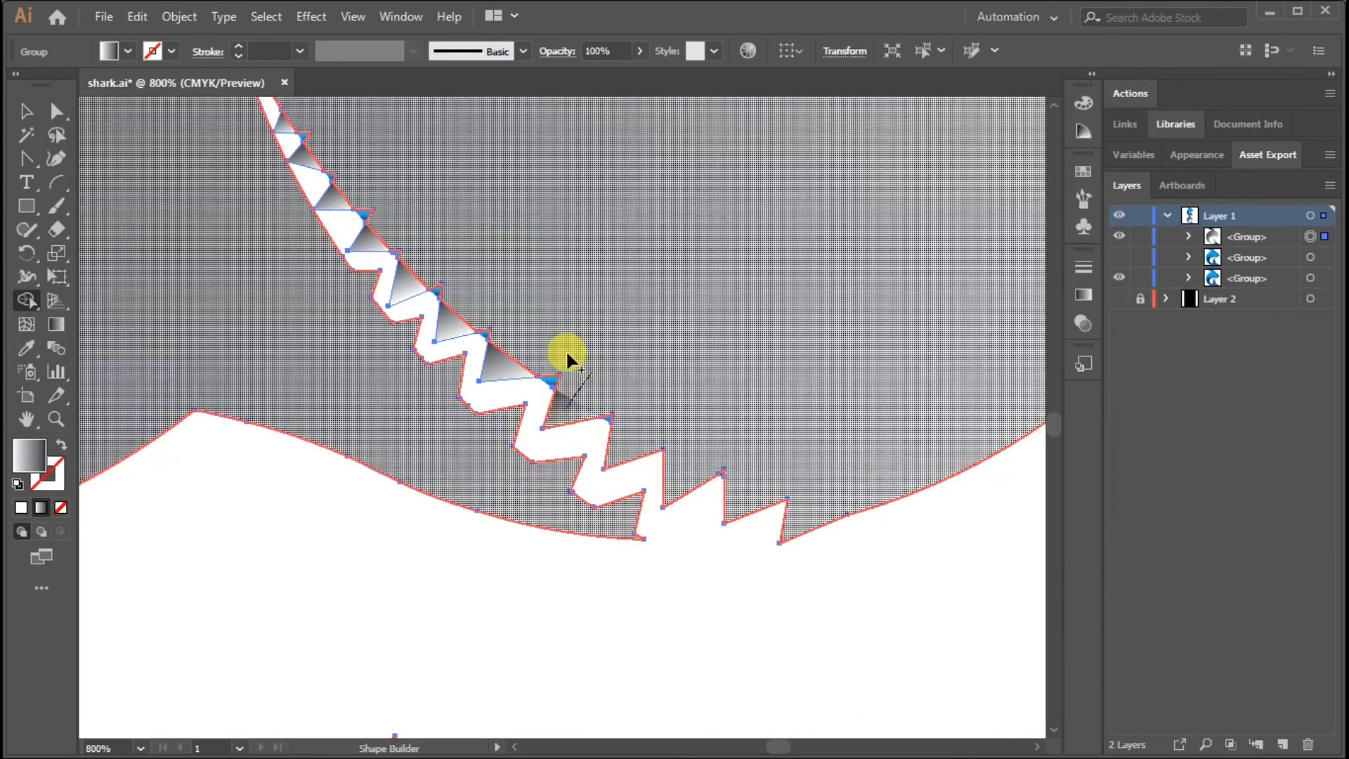
drag(707, 453, 711, 457)
mouse_move(544, 332)
mouse_down()
mouse_move(504, 366)
mouse_move(486, 333)
mouse_up()
drag(719, 438, 726, 474)
drag(568, 250, 413, 277)
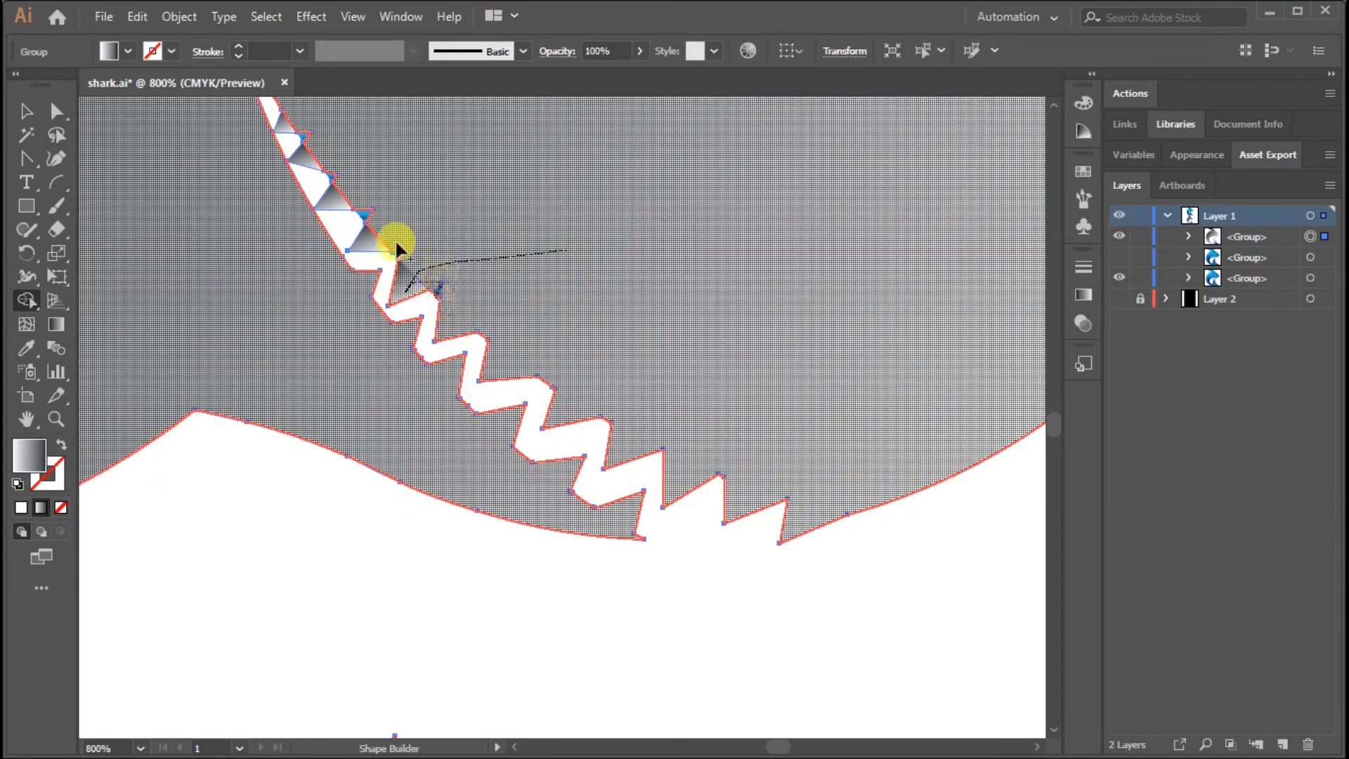
Merge the remaining upper teeth near the mouth corner, with their blue remnants, into the silhouette
mouse_move(329, 174)
mouse_down()
mouse_move(346, 167)
mouse_move(485, 328)
mouse_up()
key(ctrl+z)
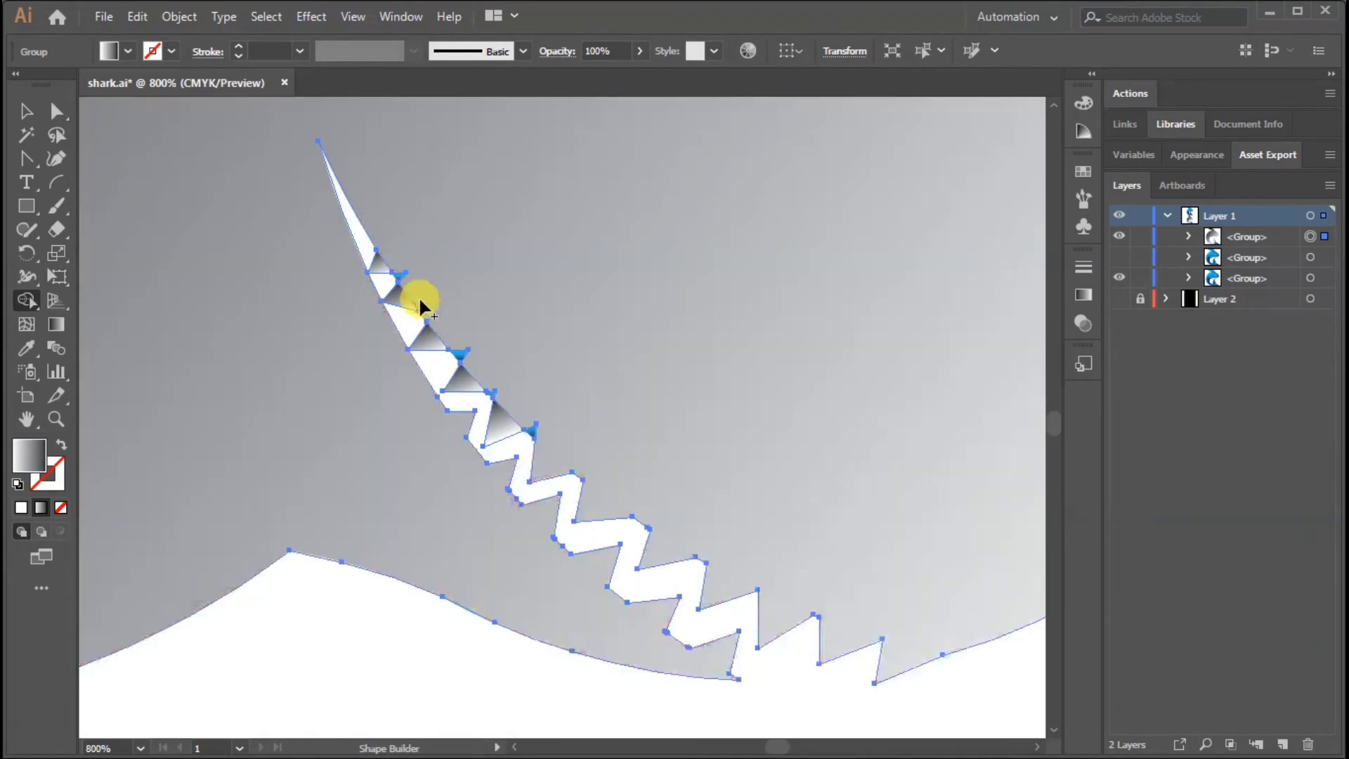
drag(416, 301, 381, 264)
mouse_move(504, 372)
mouse_down()
mouse_move(491, 393)
mouse_move(532, 428)
mouse_up()
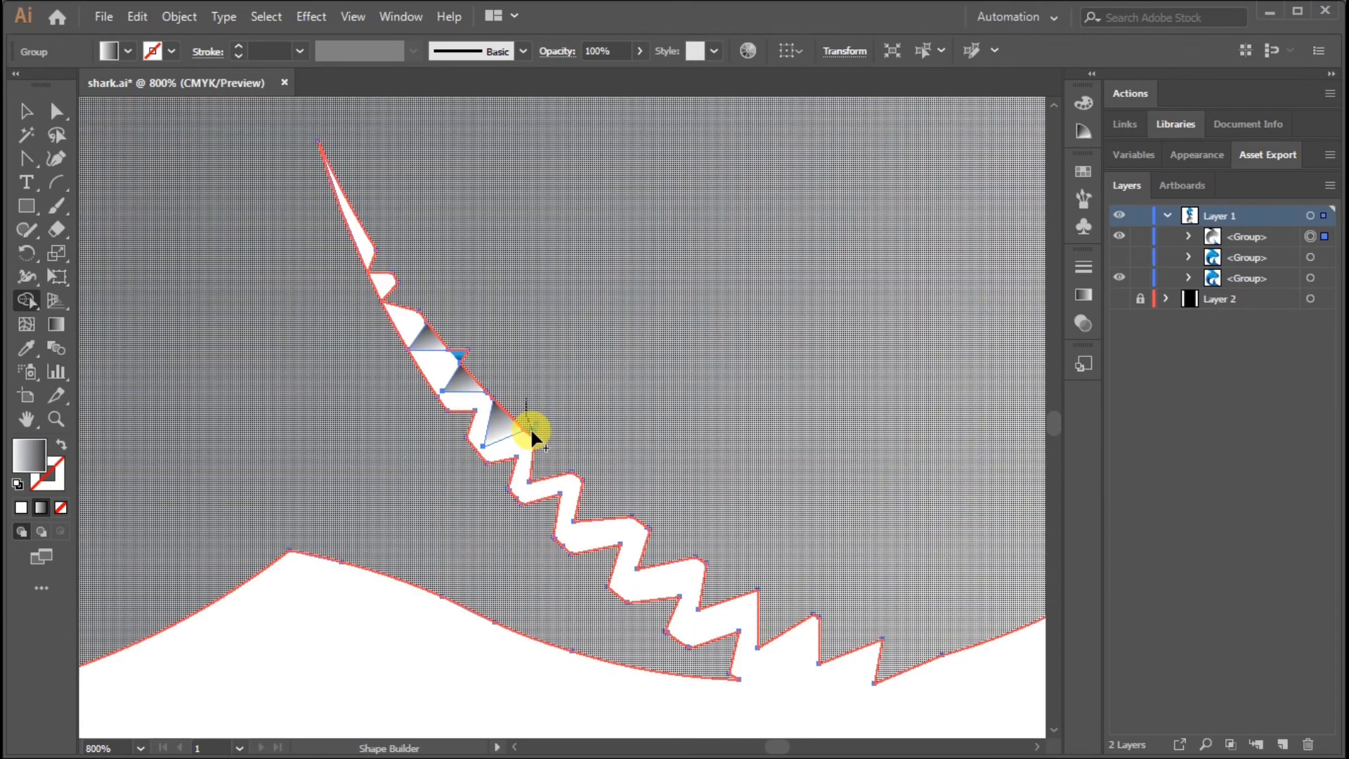
drag(475, 327, 464, 349)
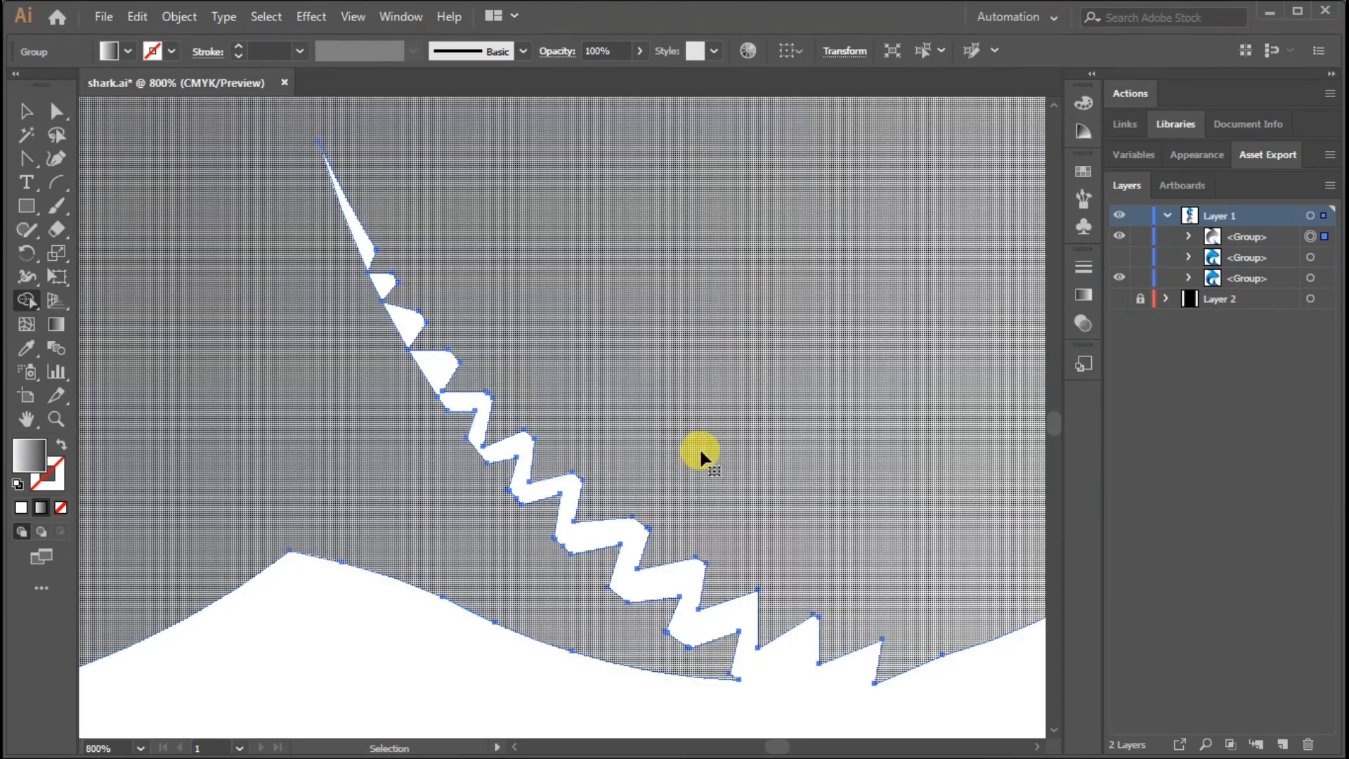
Merge the tail fin regions into the body silhouette with Shape Builder
key(ctrl+minus)
key(ctrl+minus)
key(ctrl+minus)
key(ctrl+minus)
mouse_move(631, 657)
mouse_down()
mouse_move(609, 408)
mouse_move(704, 497)
mouse_up()
key(ctrl+plus)
key(ctrl+plus)
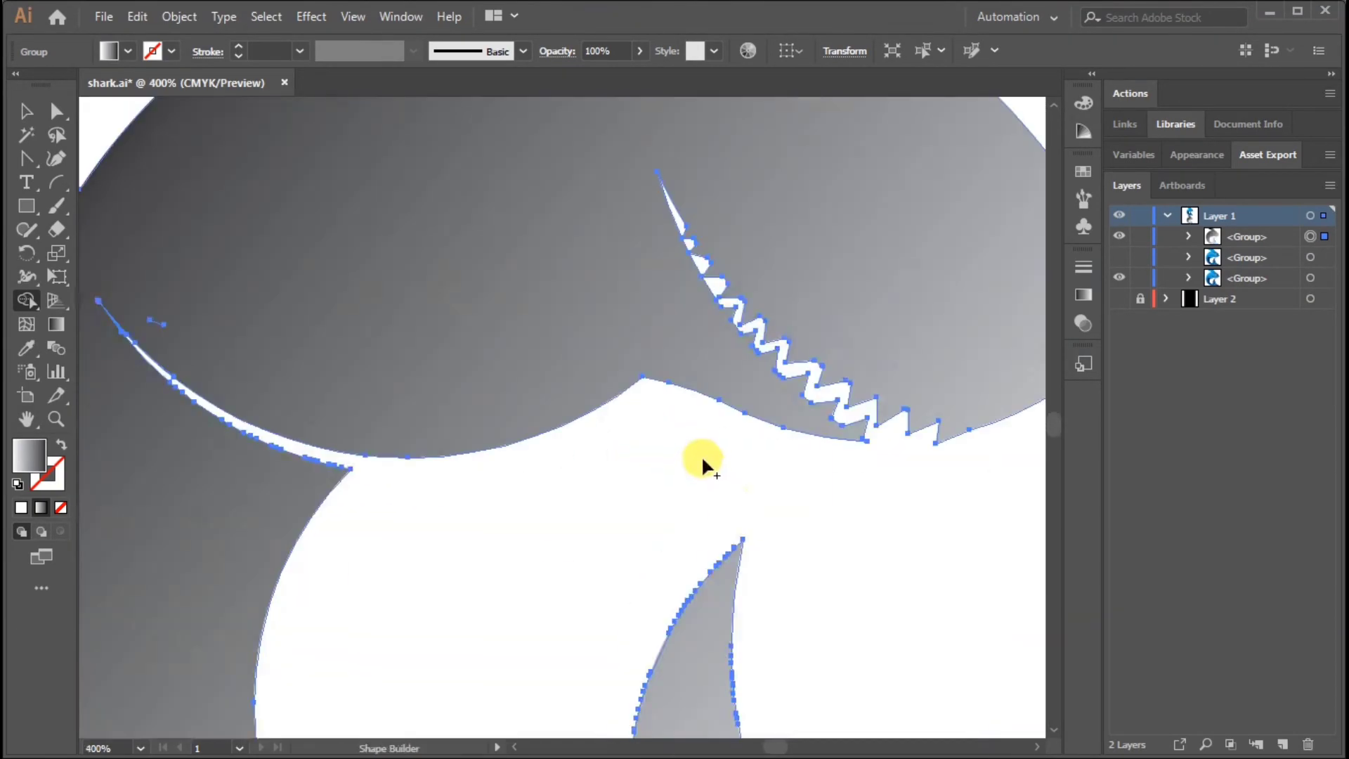
key(ctrl+minus)
key(ctrl+minus)
key(ctrl+minus)
Fill the merged shark silhouette with dark blue and deselect it
click(26, 112)
click(846, 482)
click(394, 322)
click(127, 52)
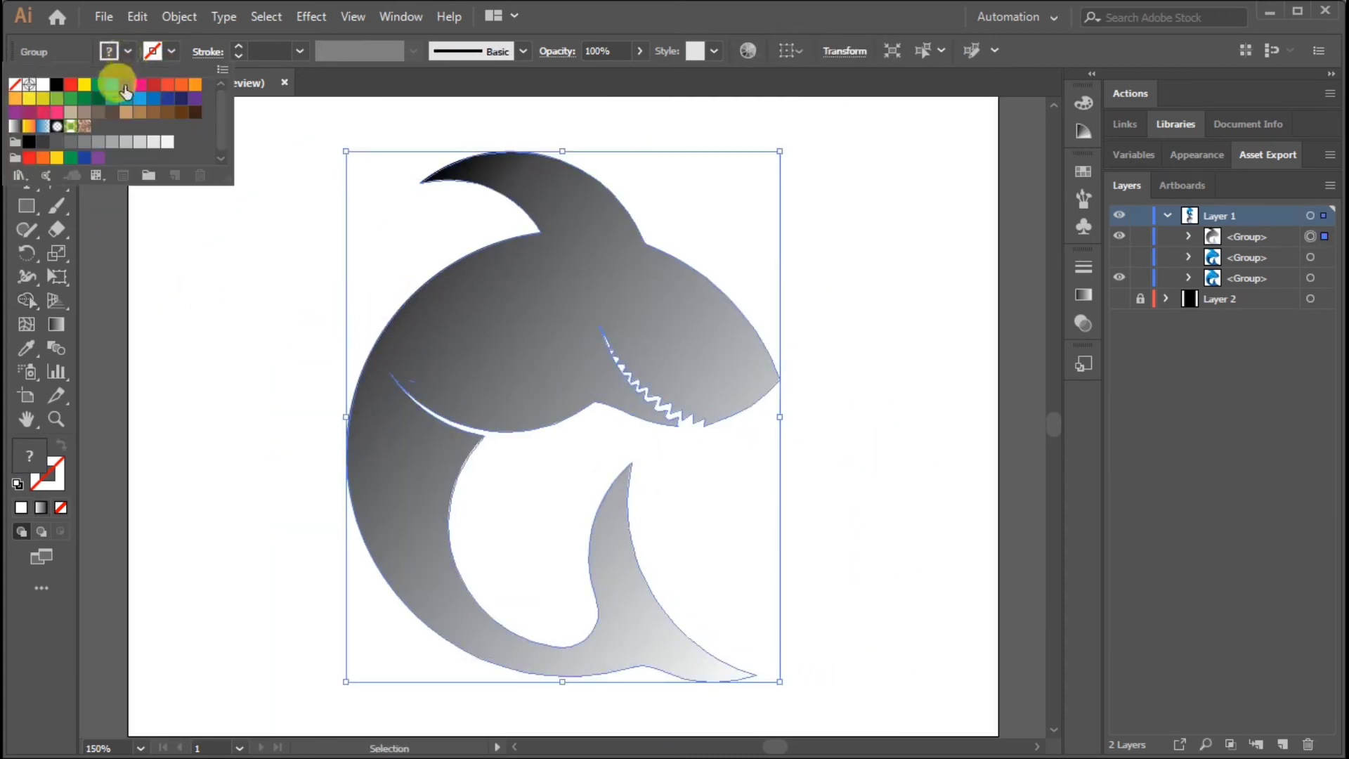
click(124, 86)
click(855, 393)
Clean up the stray fragment near the side fin's tip with Shape Builder and deselect the silhouette
drag(288, 310, 791, 618)
click(28, 300)
key(ctrl+plus)
key(ctrl+plus)
key(ctrl+plus)
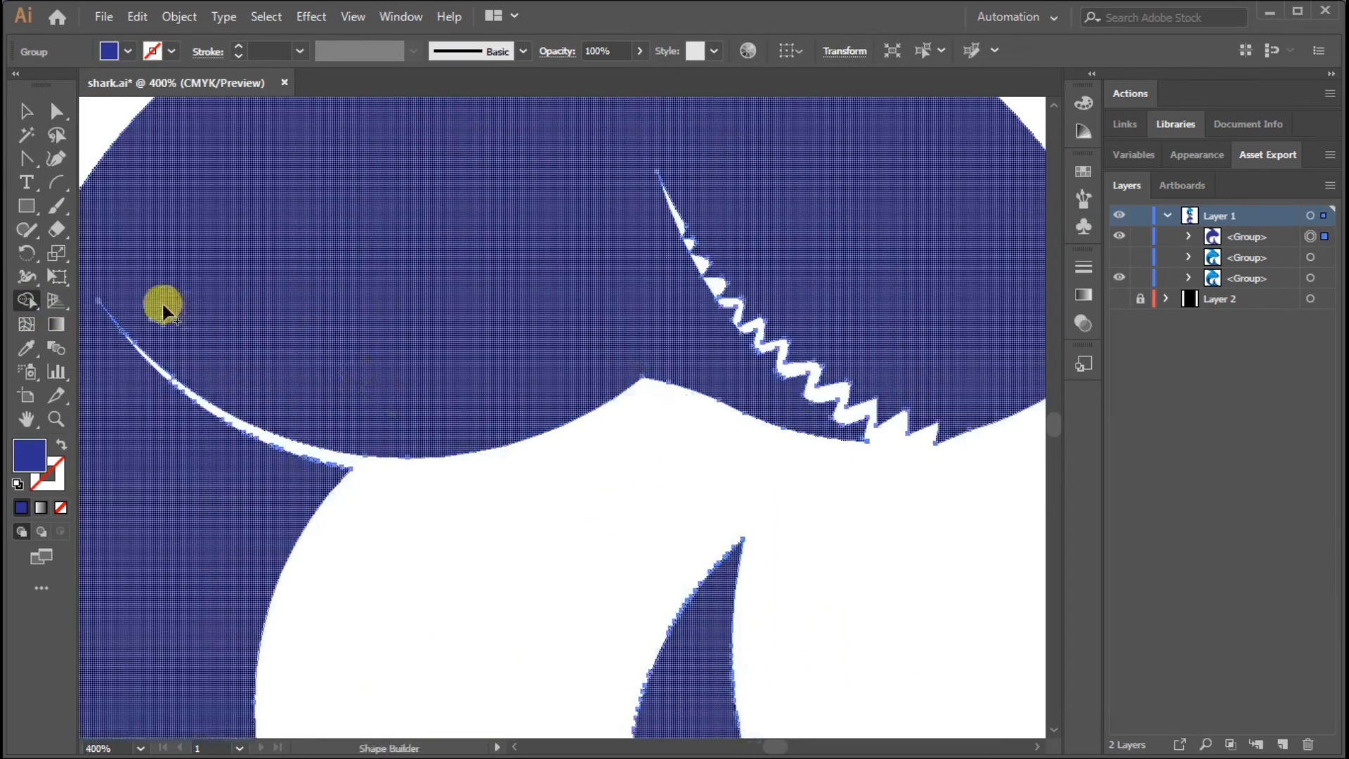
click(27, 112)
key(ctrl+minus)
key(ctrl+minus)
key(ctrl+minus)
click(900, 459)
Send the dark blue silhouette one level back, behind the full-colour shark group
click(1140, 238)
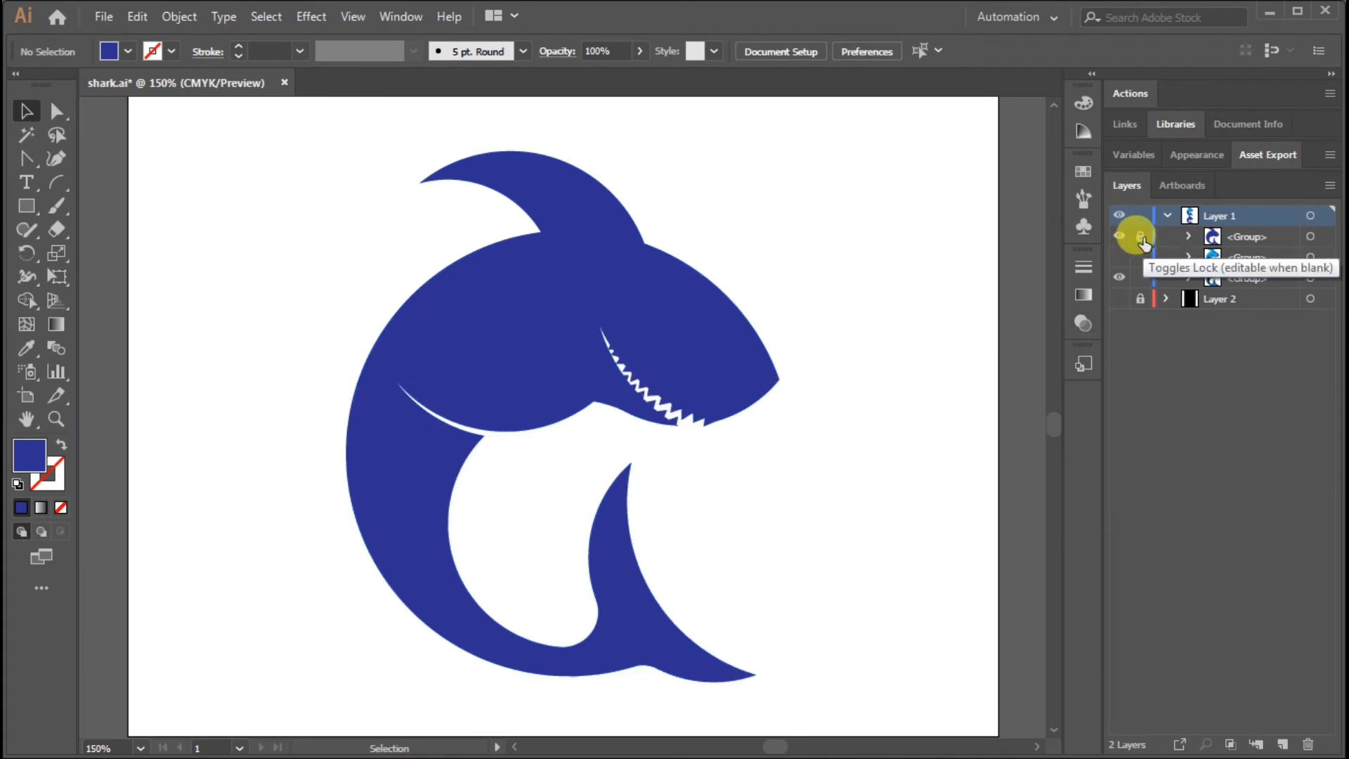
click(708, 344)
key(ctrl+bracketleft)
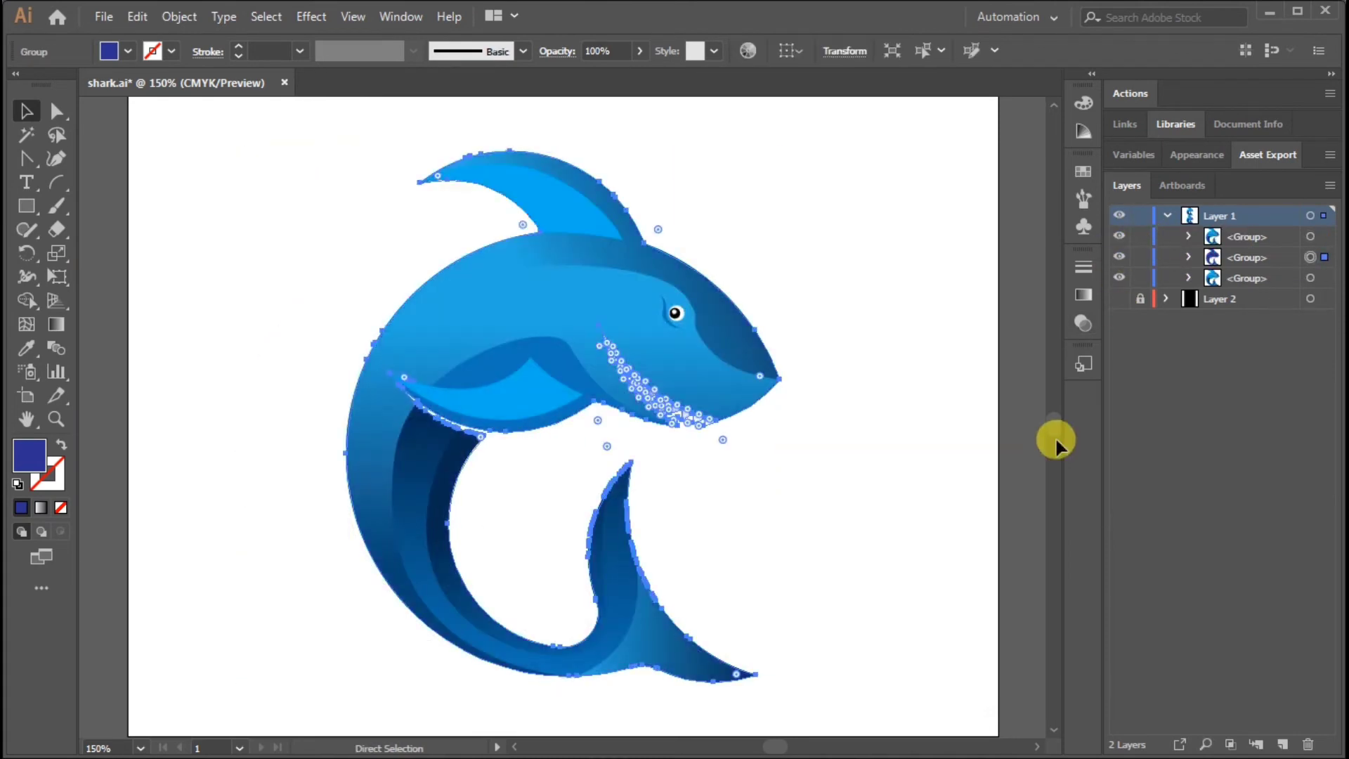
Give the silhouette a blue stroke and remove its fill
click(171, 51)
click(180, 97)
click(128, 51)
click(15, 84)
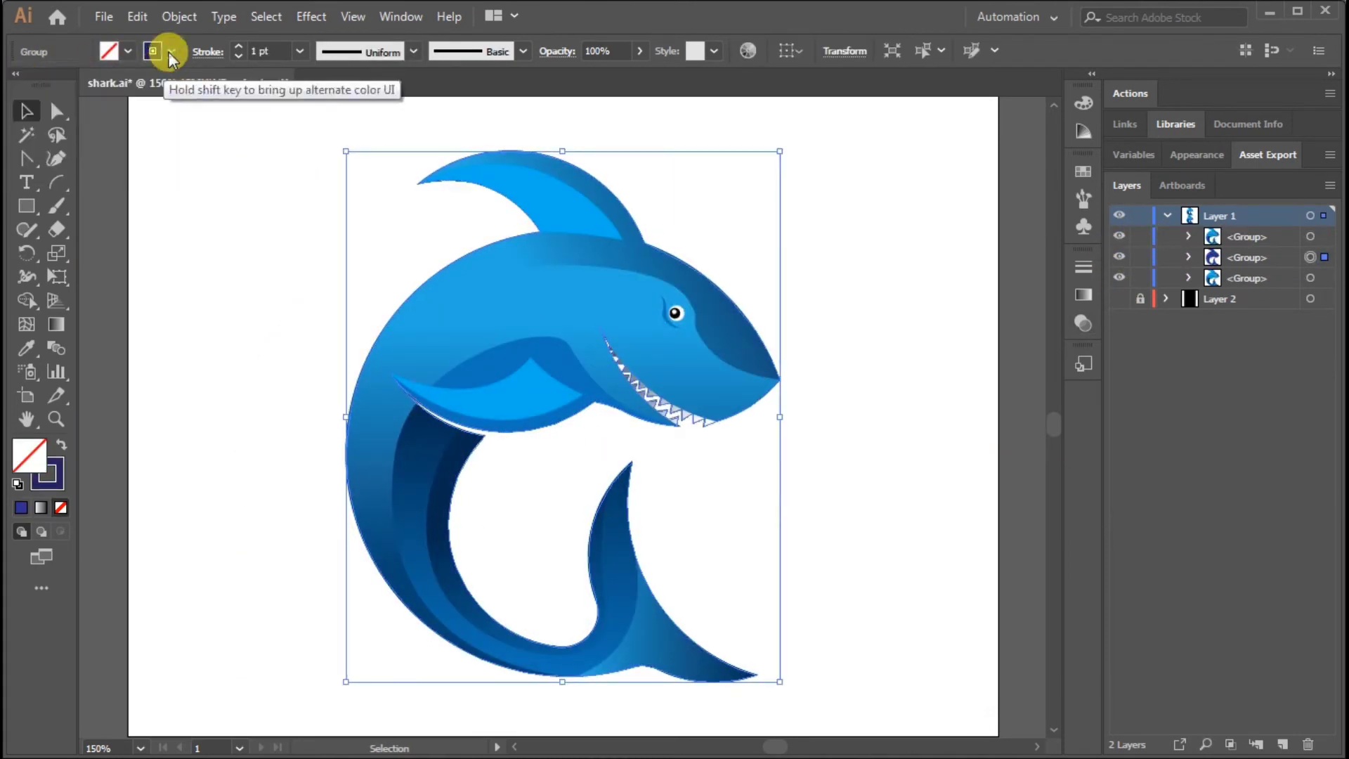
click(171, 51)
click(169, 98)
click(306, 102)
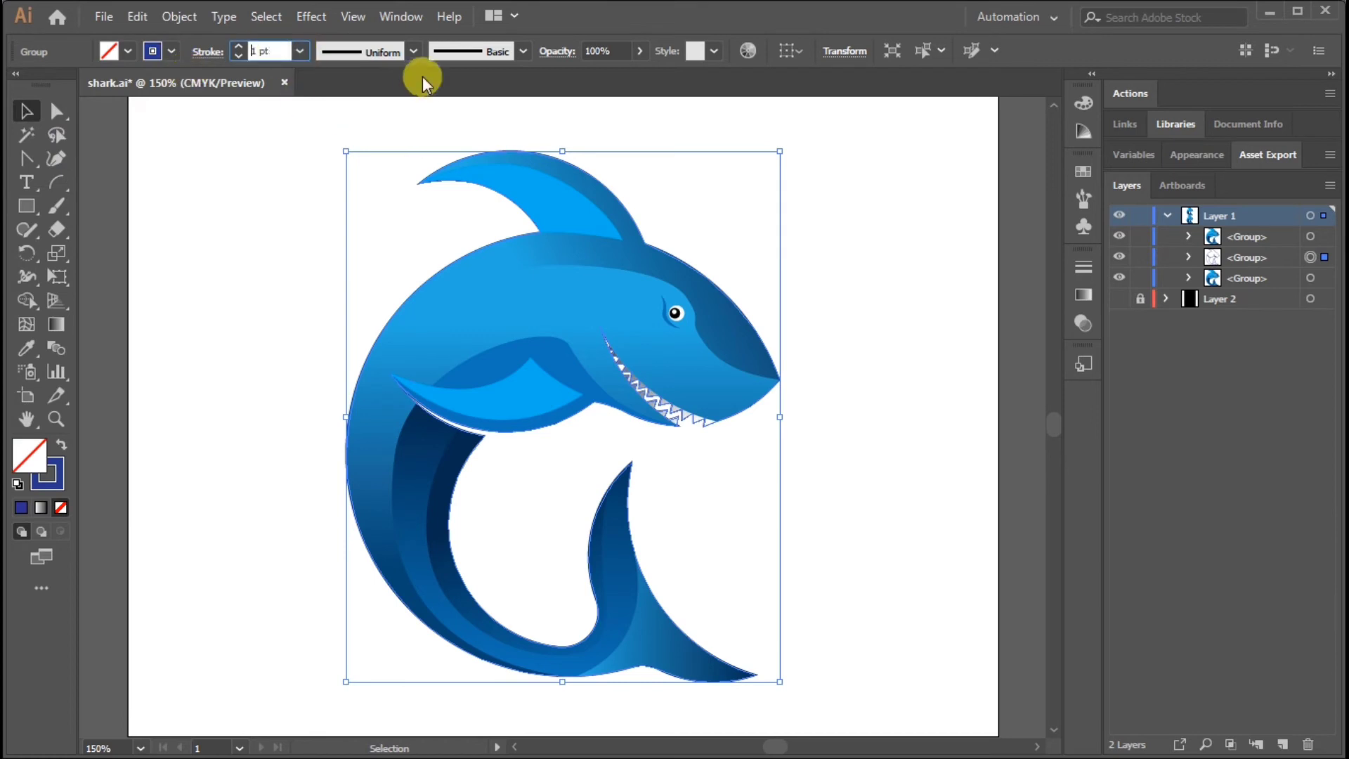
Set the silhouette's stroke weight to 16 pt
click(300, 51)
click(301, 52)
click(334, 333)
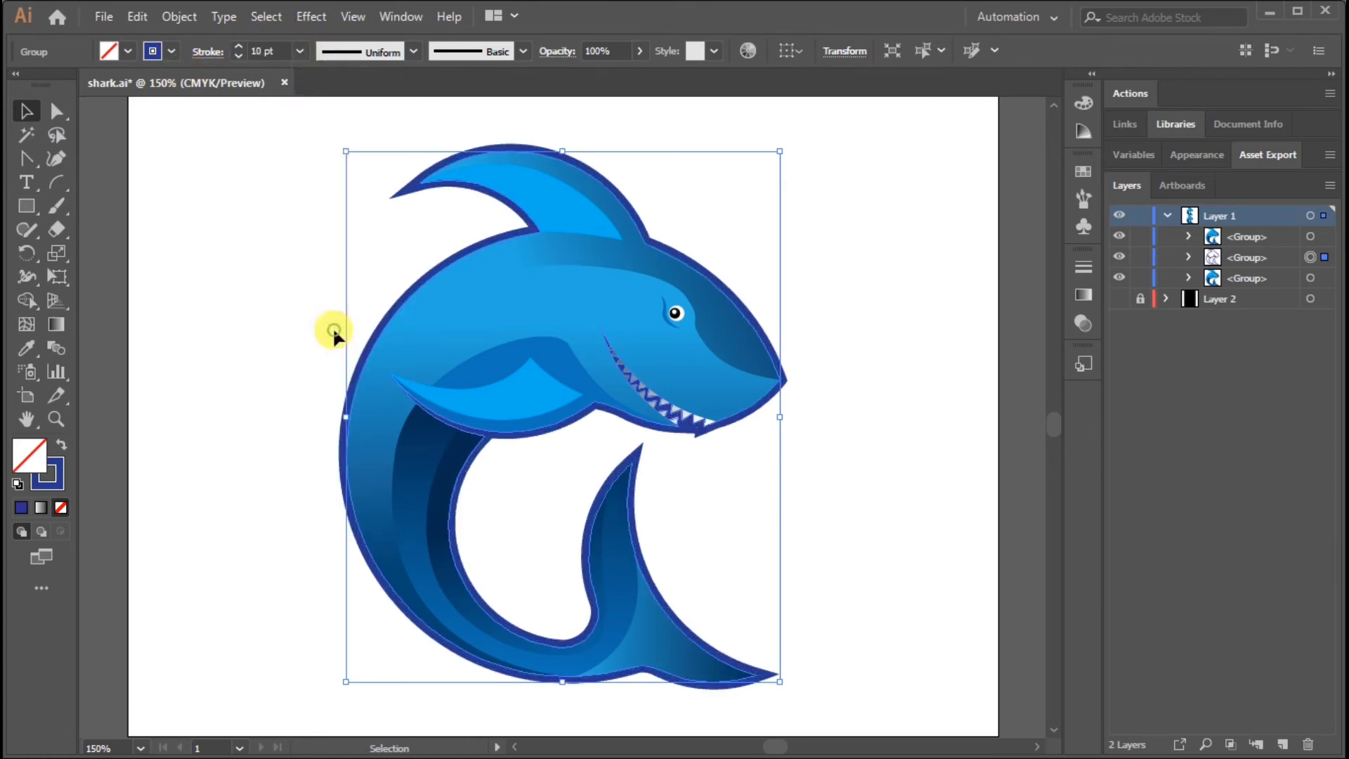
click(302, 54)
click(332, 397)
click(892, 404)
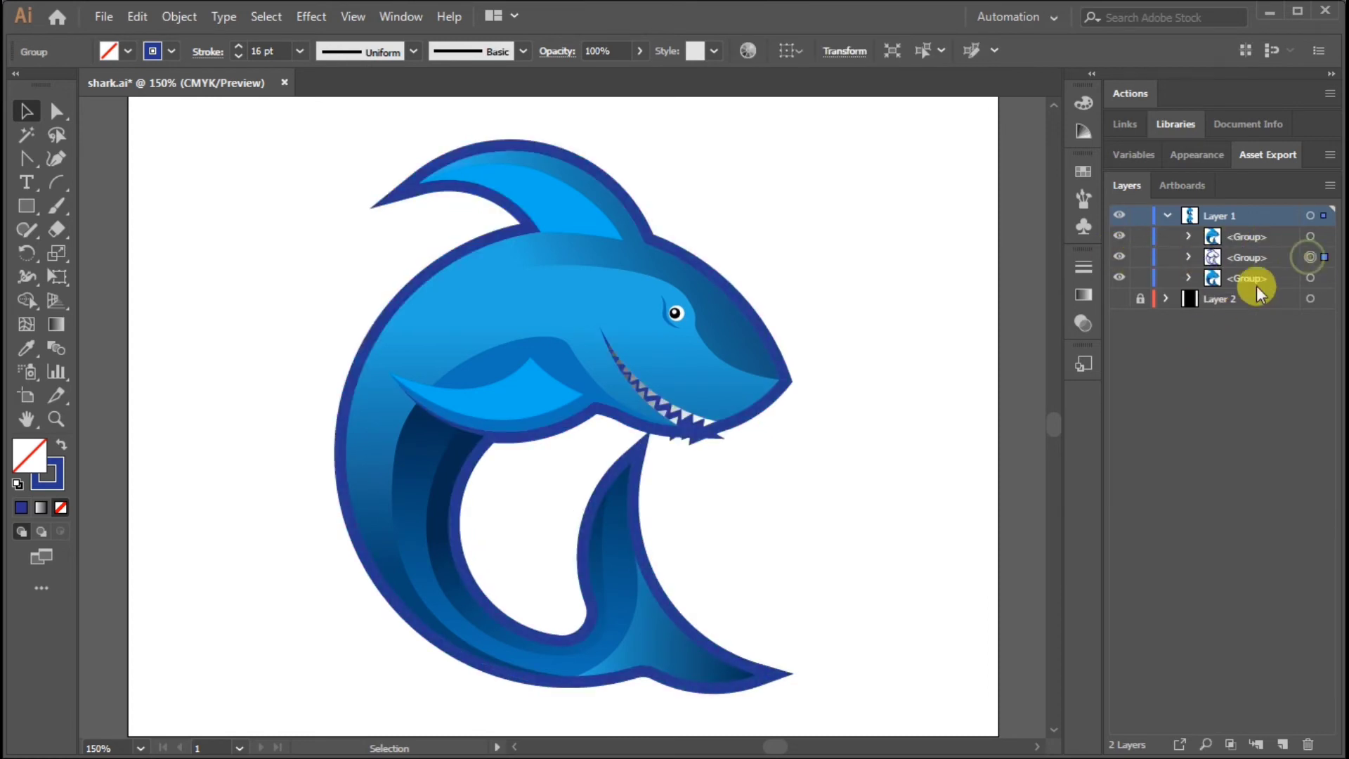
Try round caps and round corners on the silhouette's stroke
click(208, 52)
click(102, 103)
click(103, 129)
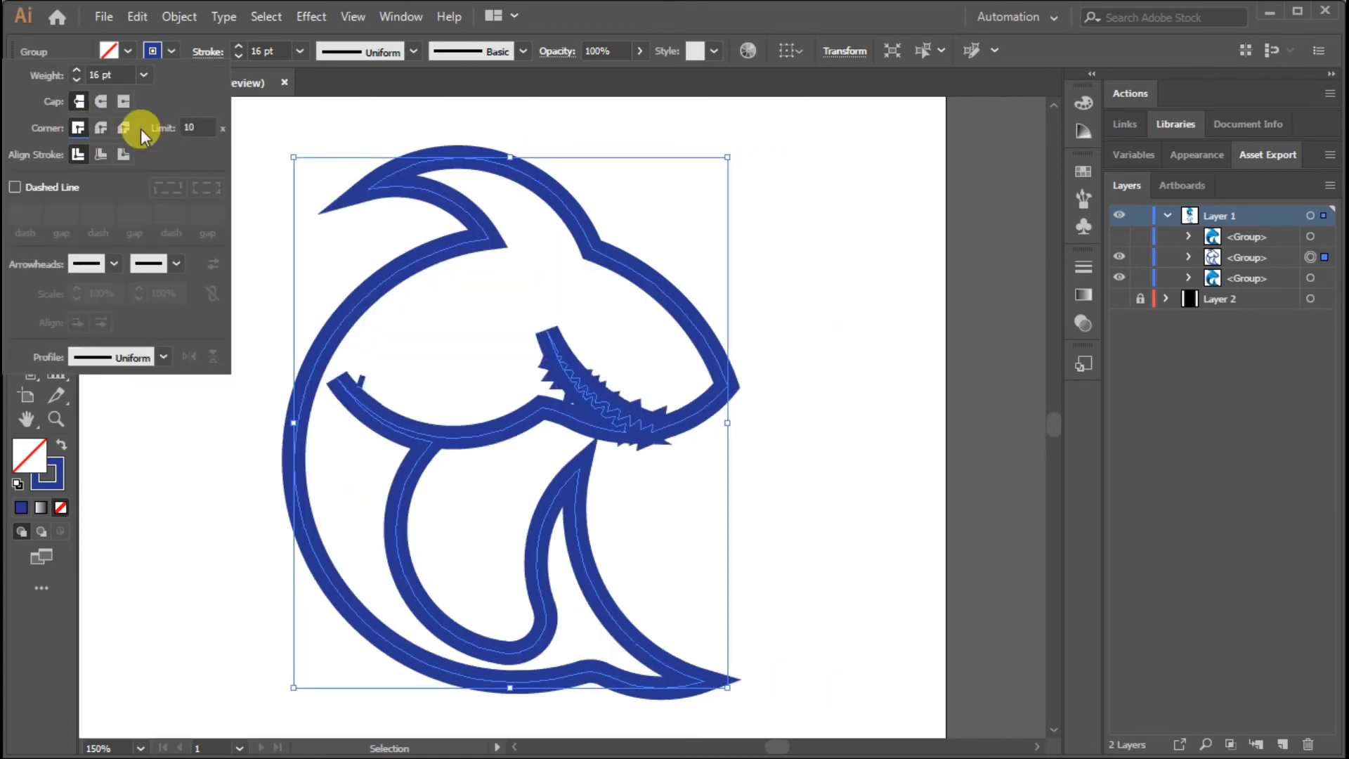
click(869, 309)
Expand the thick blue shark outline into filled shapes
click(901, 452)
key(ctrl+equal)
key(ctrl+equal)
key(ctrl+equal)
drag(970, 499, 459, 330)
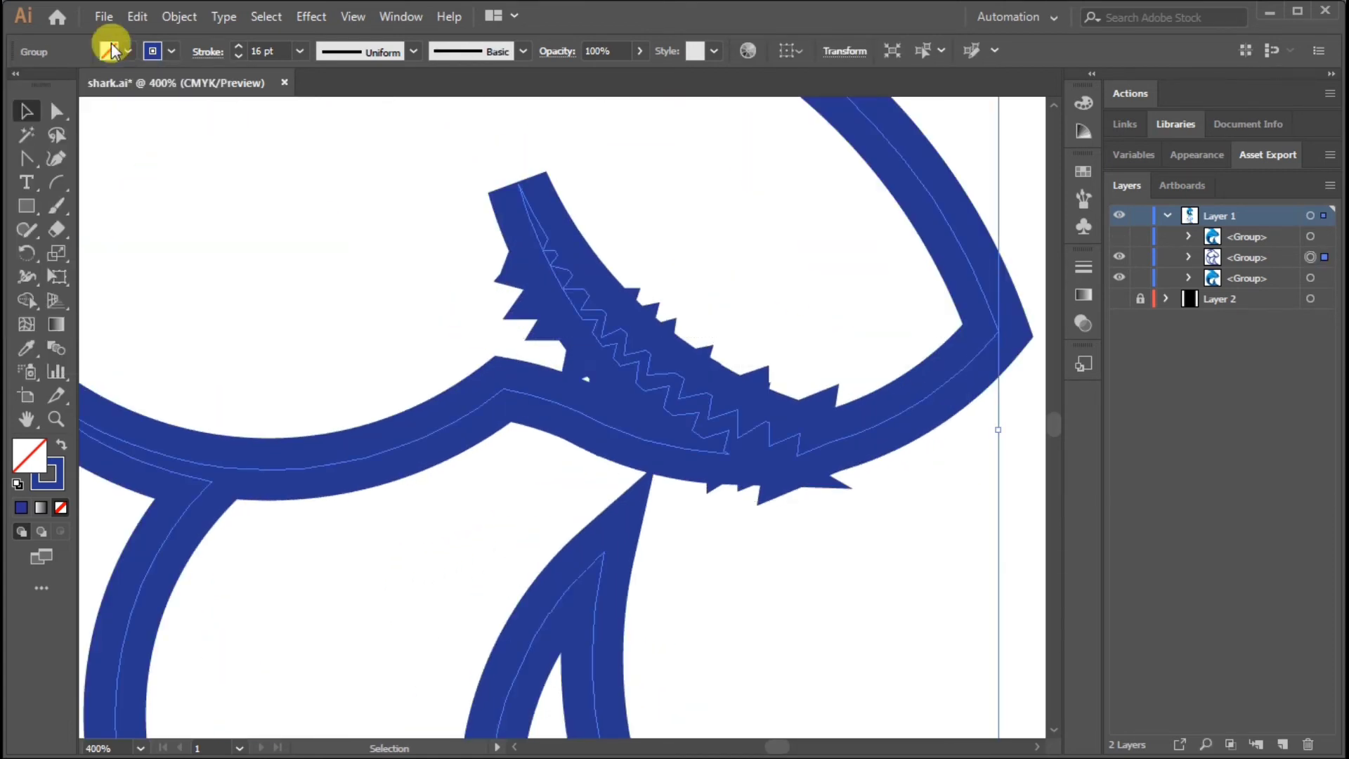
click(179, 17)
click(257, 243)
click(660, 479)
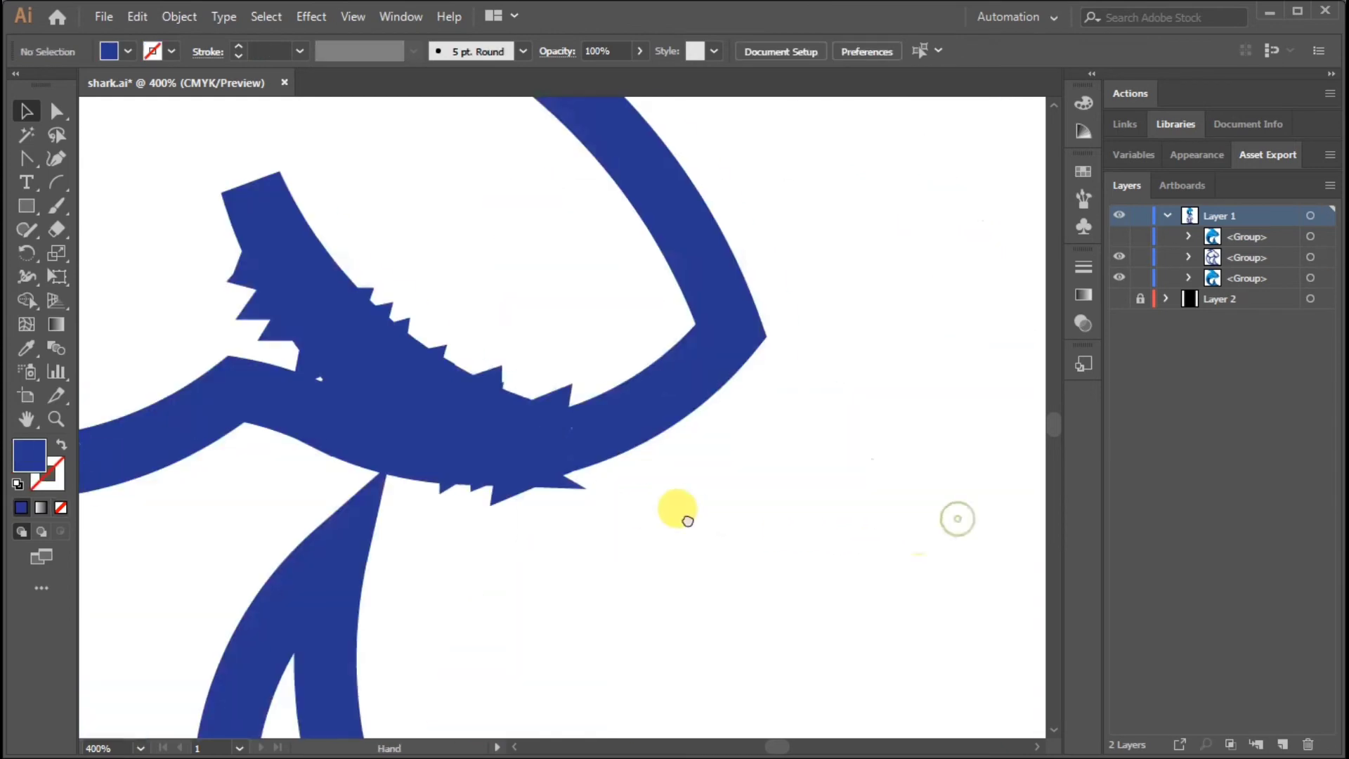
Merge the expanded outline, its interior and the leftover fragments into one solid shark silhouette with Shape Builder, and deselect it
click(27, 300)
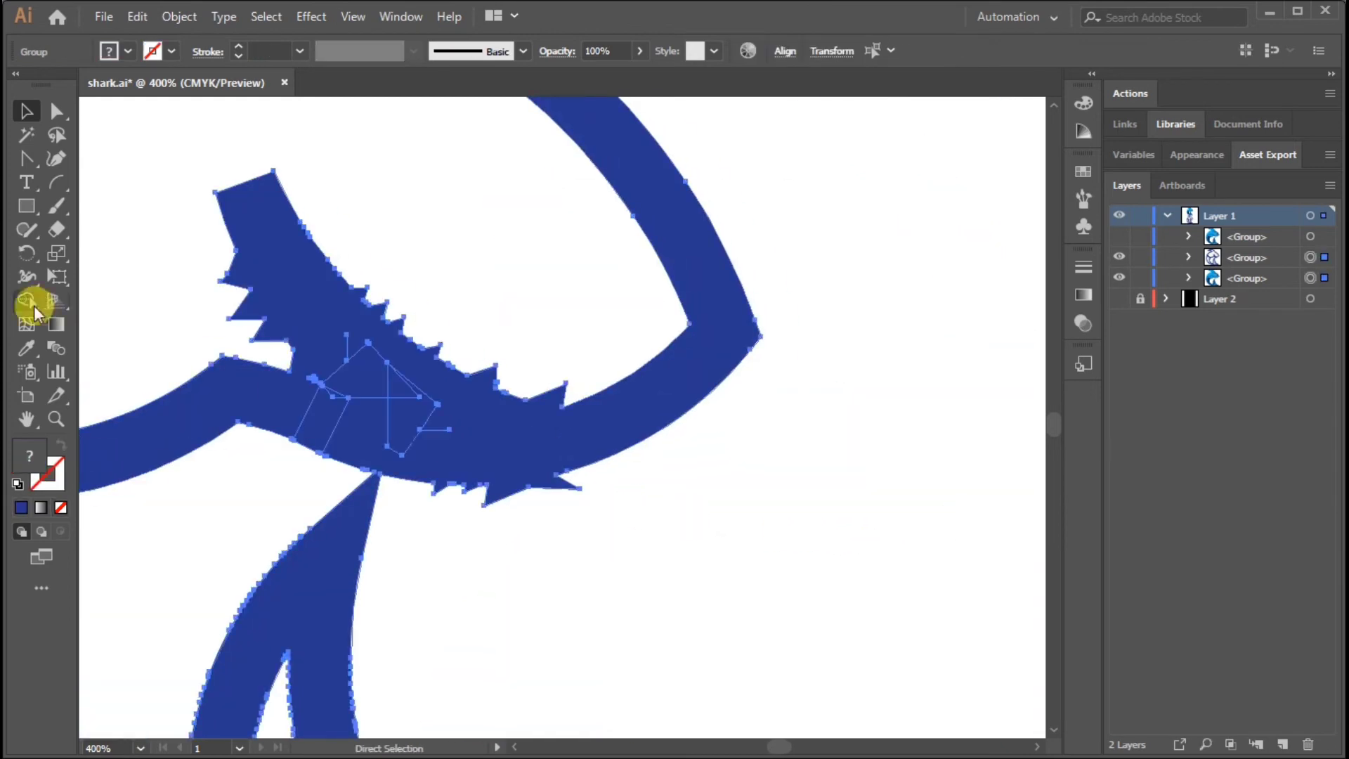
drag(398, 246, 326, 395)
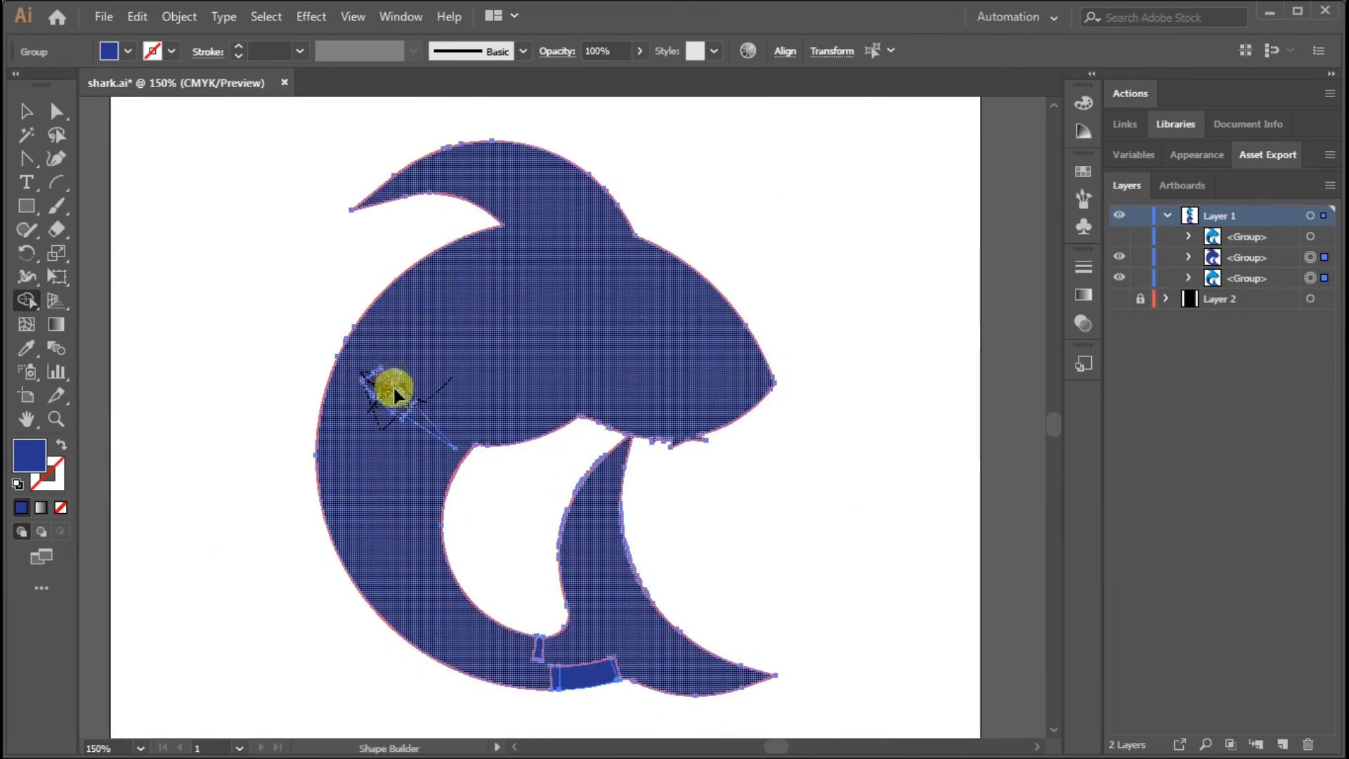
drag(394, 388, 460, 412)
mouse_move(527, 654)
mouse_down()
mouse_move(594, 665)
mouse_move(769, 620)
mouse_up()
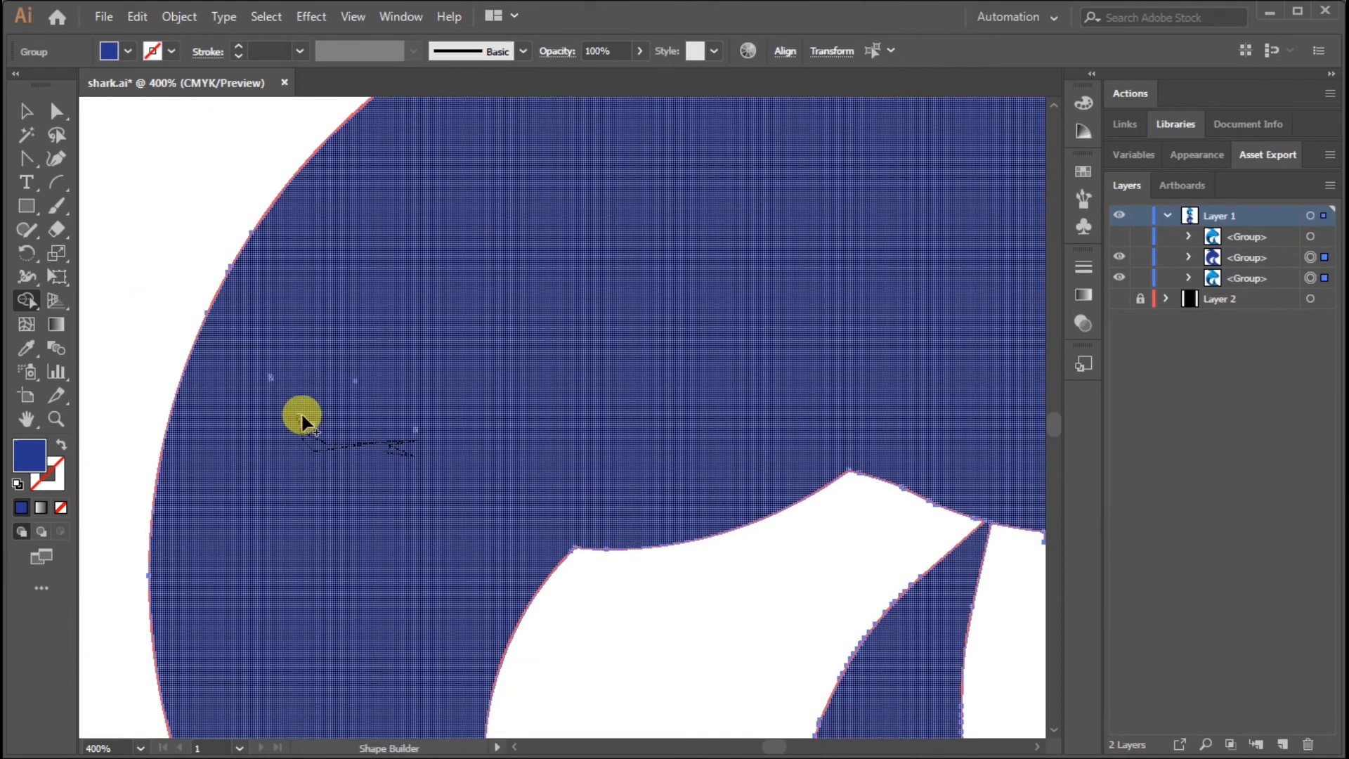
drag(274, 378, 370, 447)
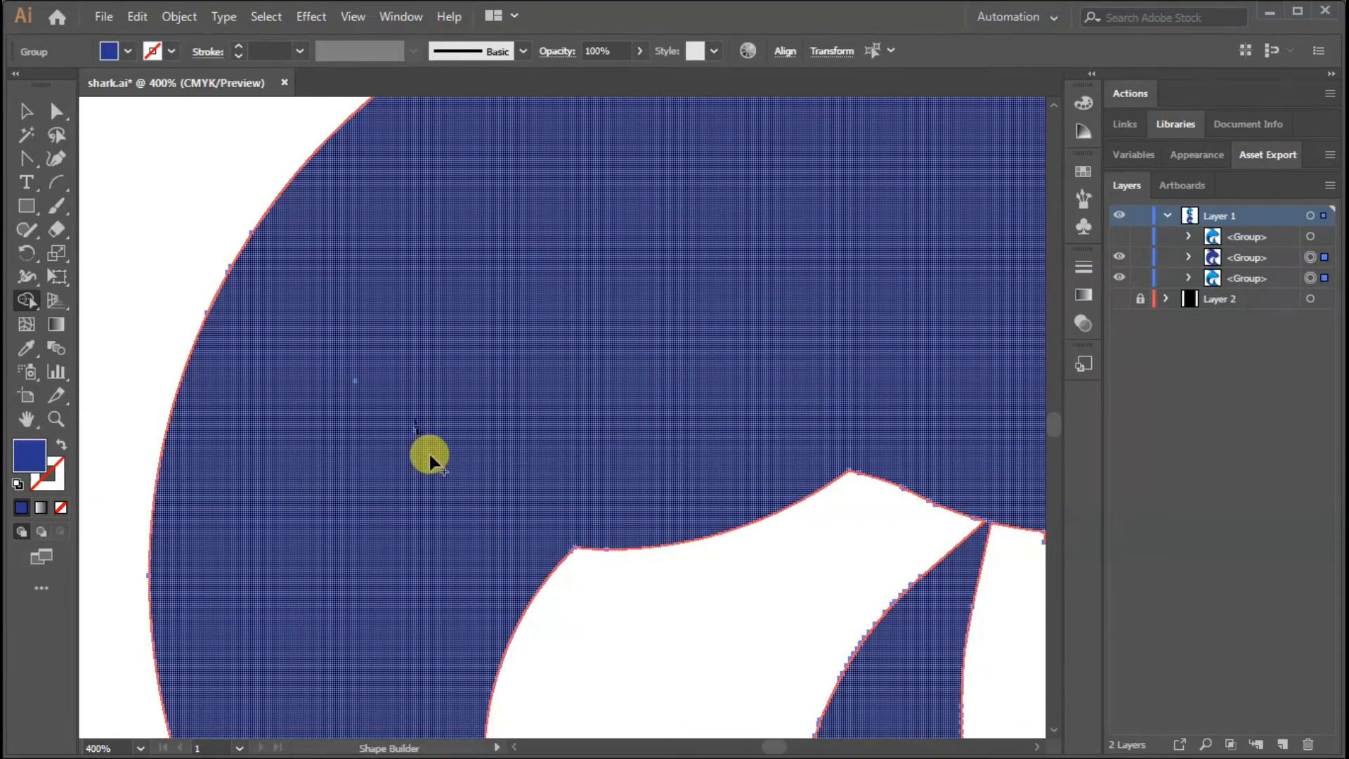
click(27, 111)
key(ctrl+shift+a)
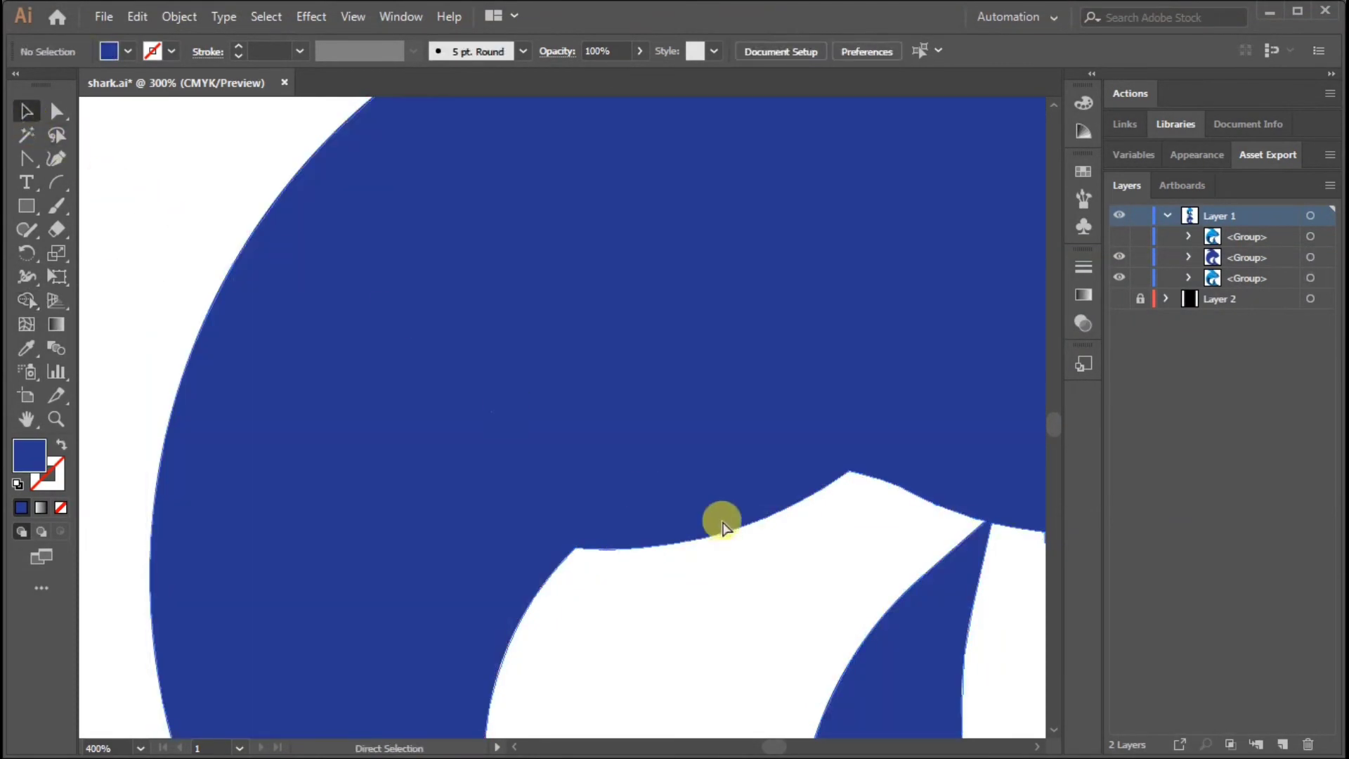
Delete the anchor points that form jagged spikes along the silhouette's lower jaw edge
scroll(722, 521, down, 4)
scroll(829, 552, up, 6)
drag(26, 158, 116, 205)
click(546, 518)
click(729, 485)
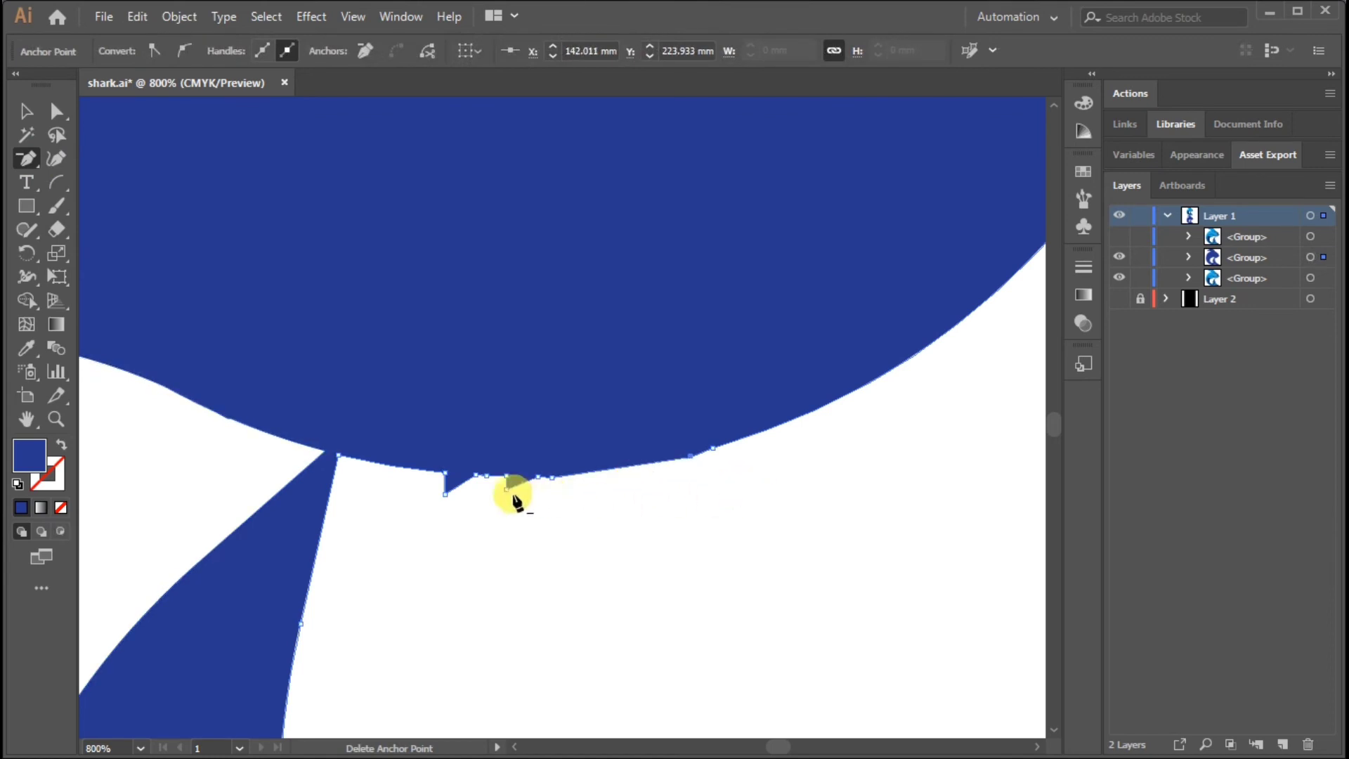
click(925, 577)
Show the full-colour shark group again and fill the silhouette behind it with a linear white-to-black gradient
click(1120, 236)
key(ctrl+minus)
key(ctrl+minus)
key(ctrl+minus)
key(ctrl+minus)
key(ctrl+minus)
click(653, 378)
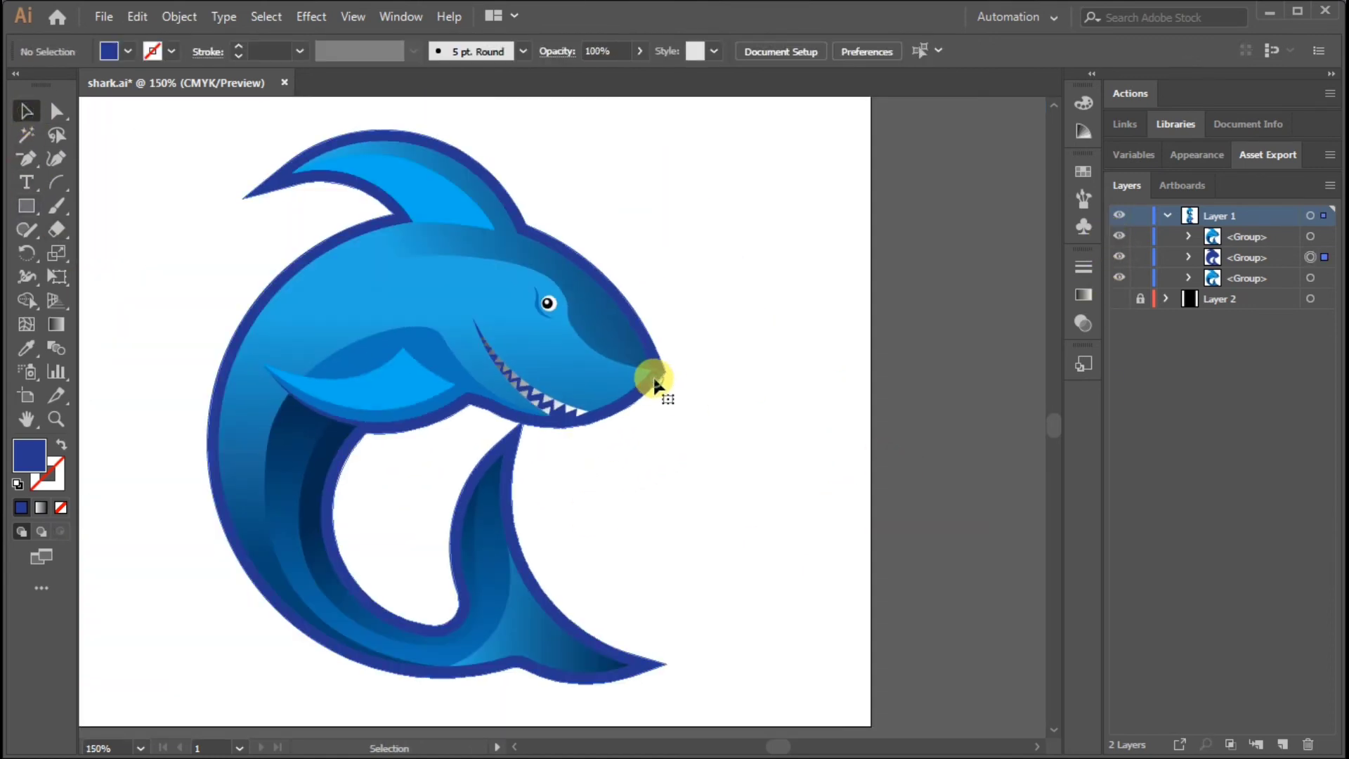
click(1082, 293)
click(858, 294)
Try a medium blue for the starting stop of the silhouette's gradient
double_click(850, 421)
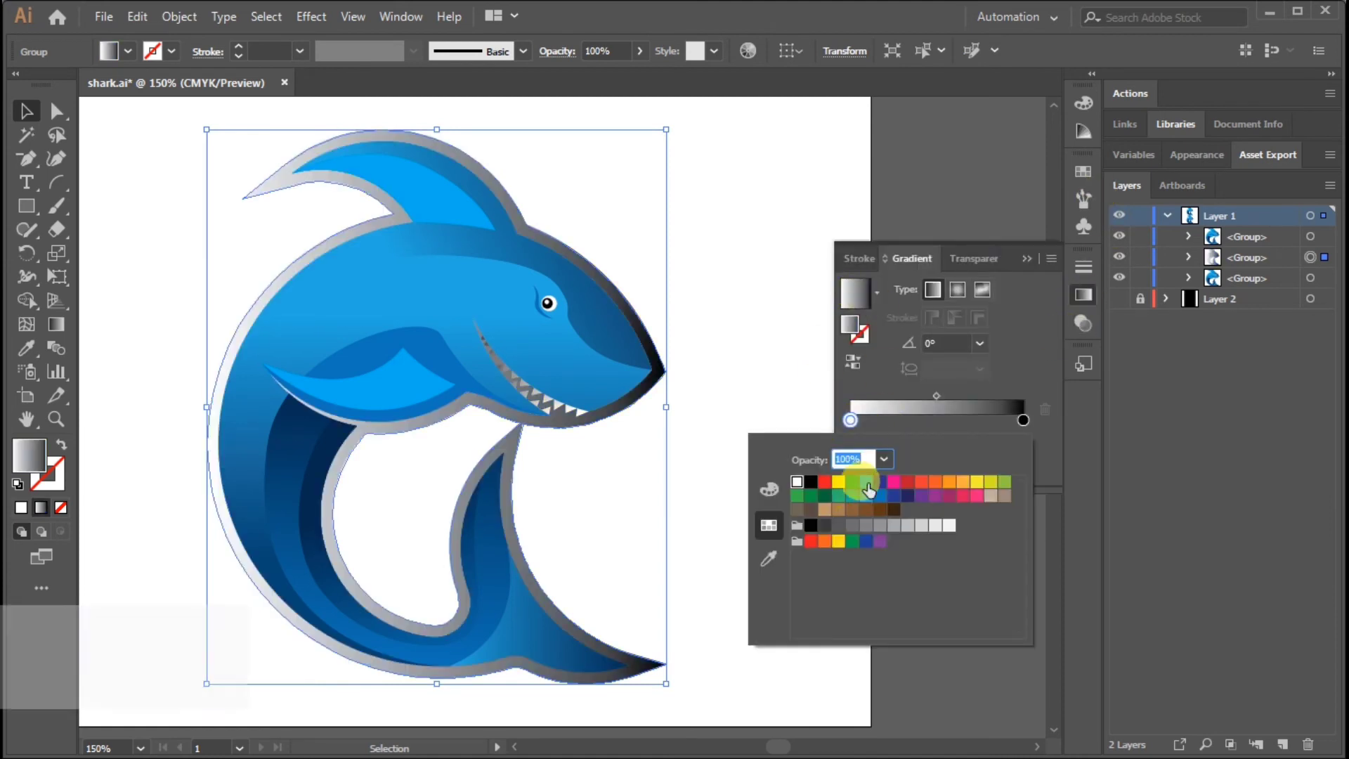
click(862, 483)
click(869, 494)
click(877, 496)
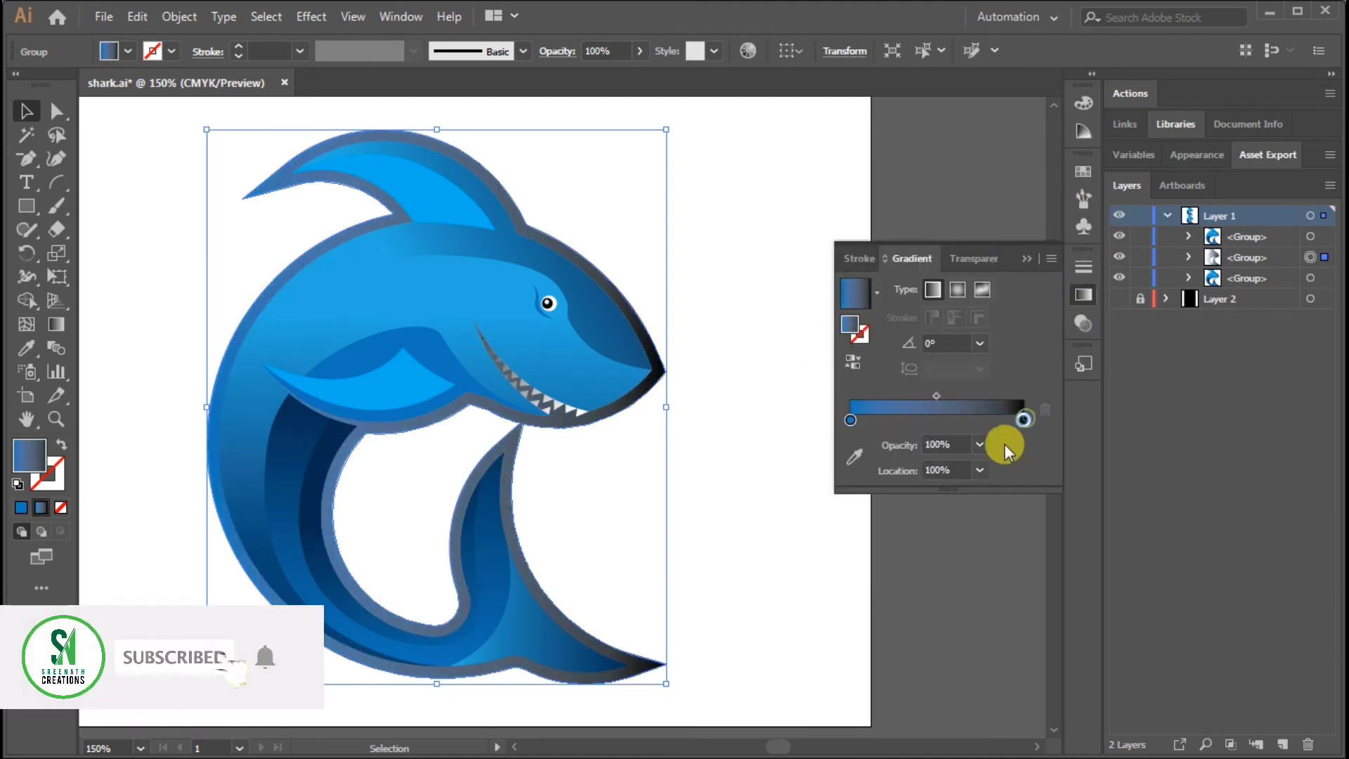
Set the end stop of the silhouette's gradient to a very light grey
double_click(1023, 419)
click(893, 496)
click(894, 526)
click(877, 527)
click(853, 527)
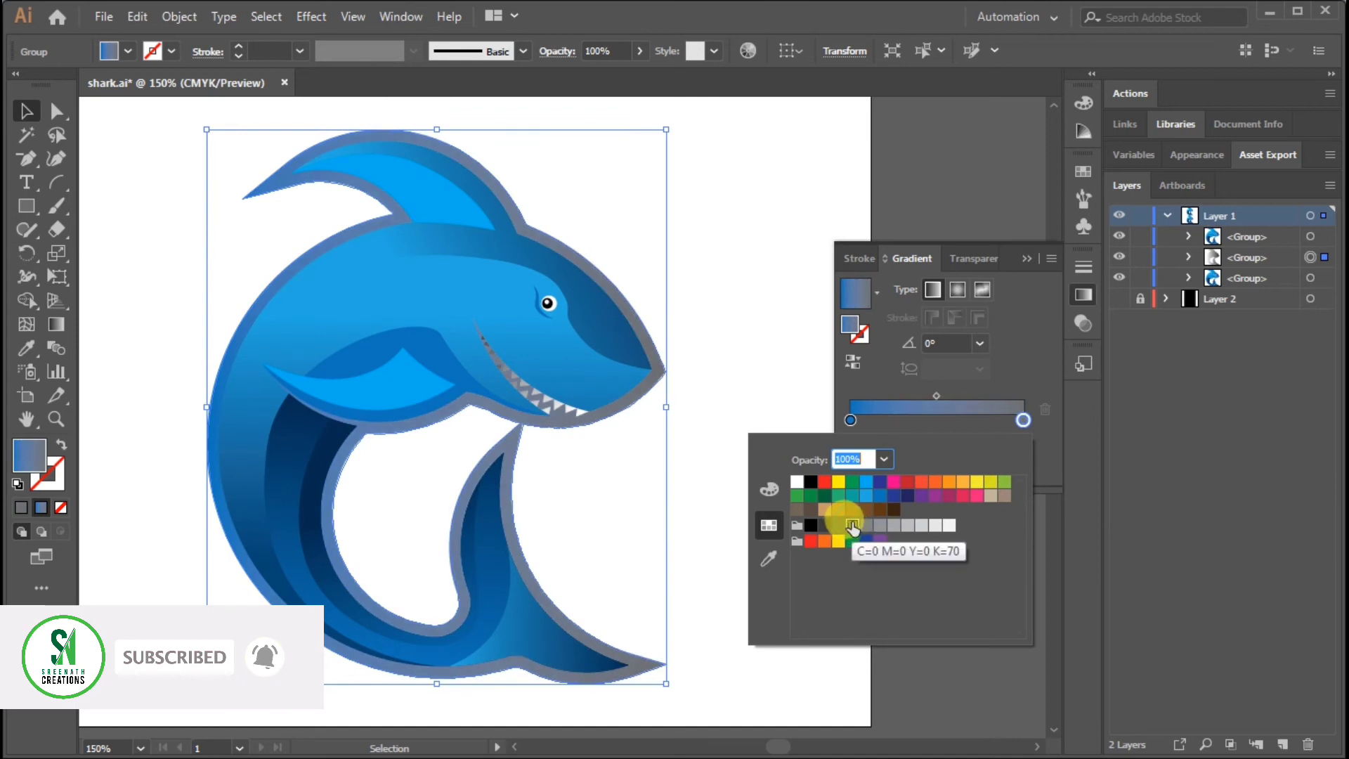
click(933, 527)
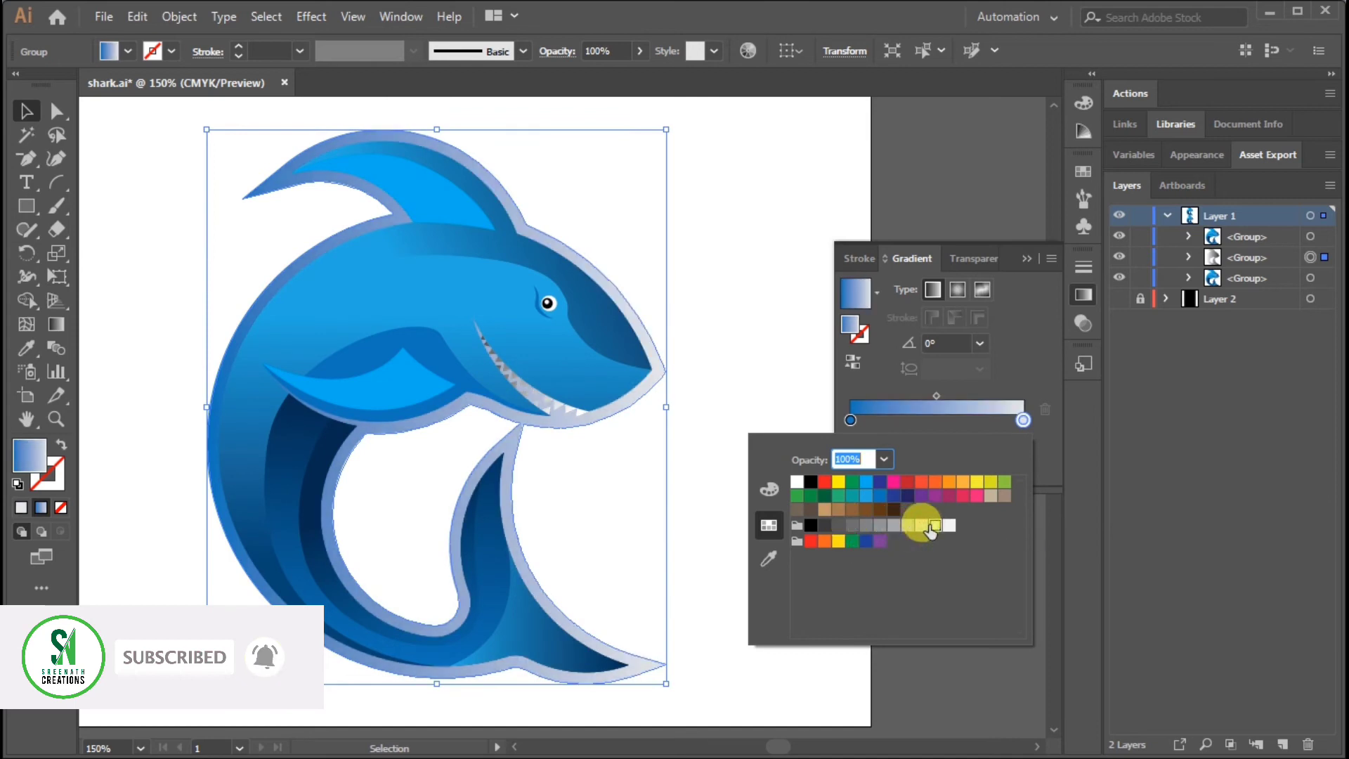
Set the starting stop of the silhouette's gradient to a light-to-medium grey
double_click(850, 420)
click(906, 527)
click(926, 439)
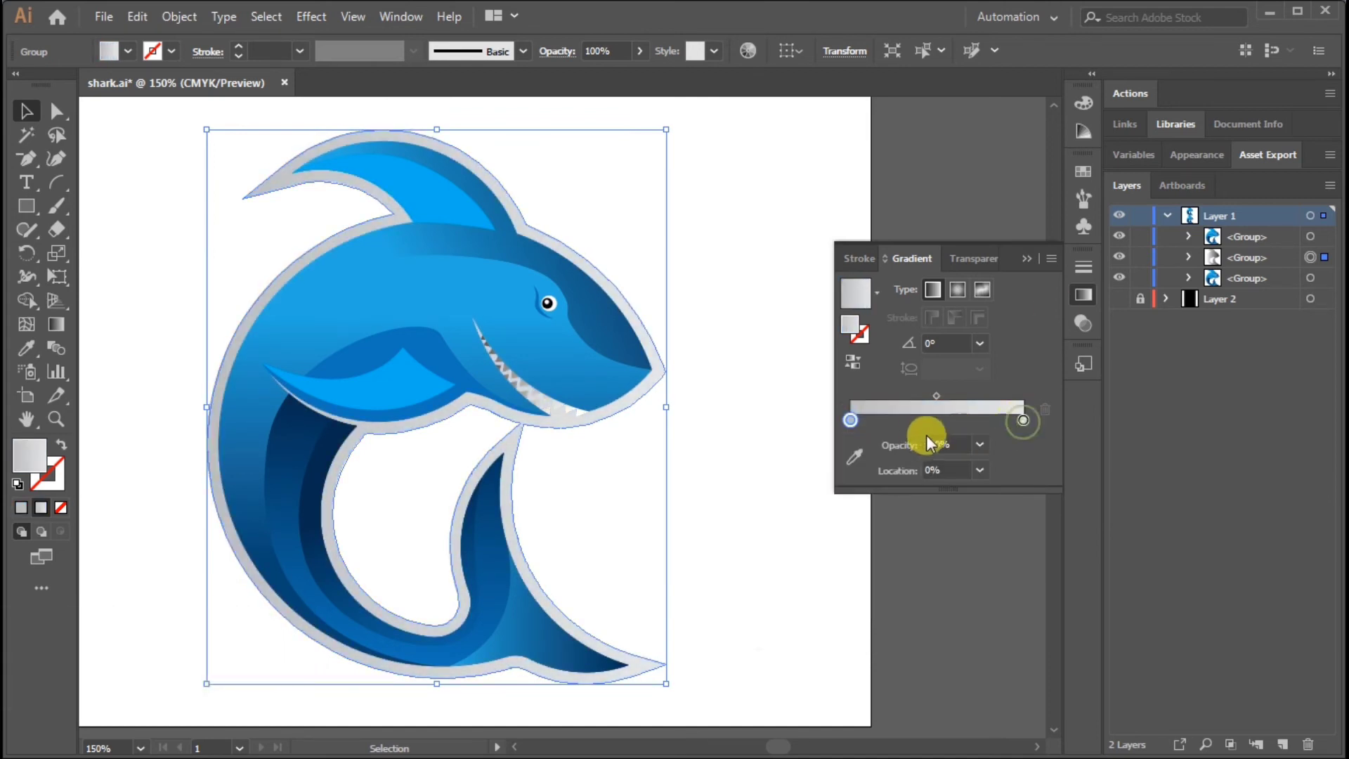
Add a near-white stop and a medium-grey stop to the first half of the silhouette's gradient
double_click(930, 421)
click(908, 426)
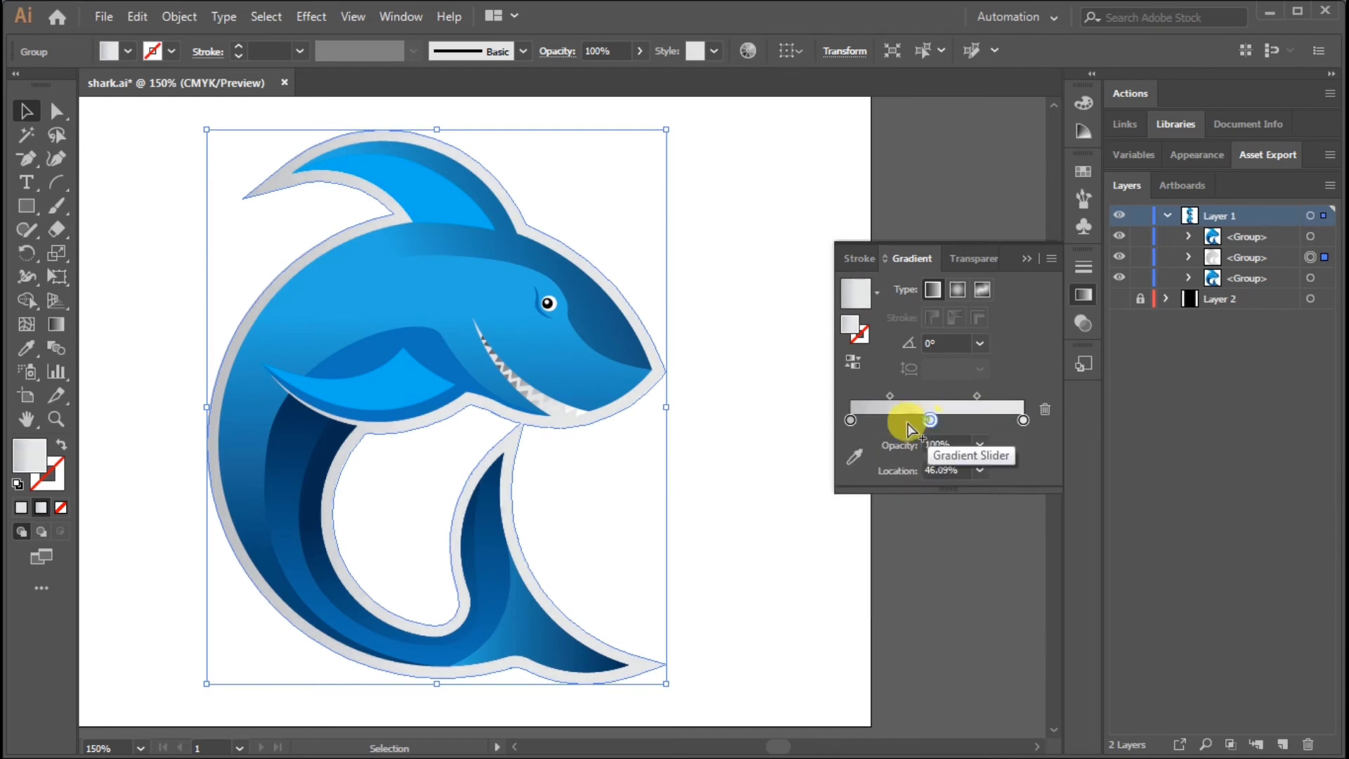
drag(889, 424, 877, 424)
click(909, 423)
double_click(908, 423)
click(863, 524)
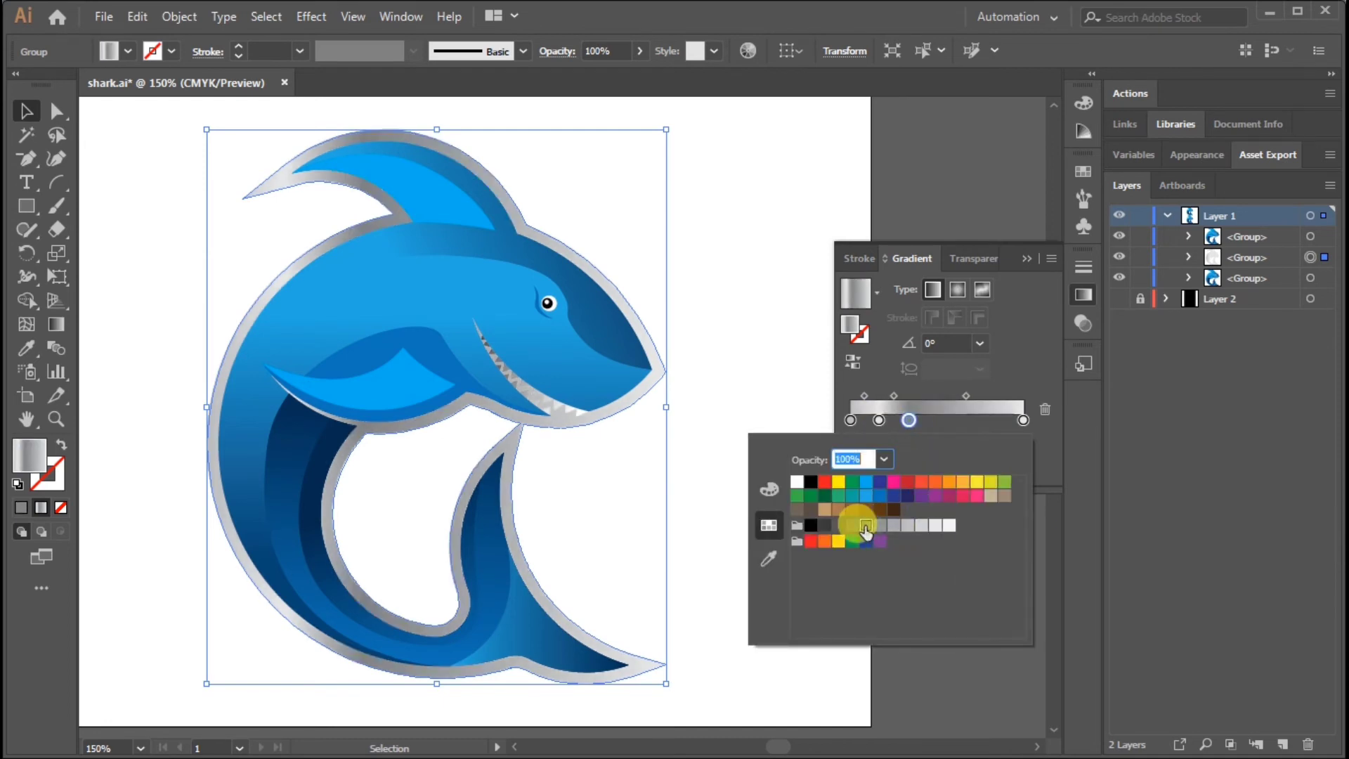
Add a light-grey stop just past the gradient's middle, followed by a medium-grey stop
double_click(939, 421)
click(933, 527)
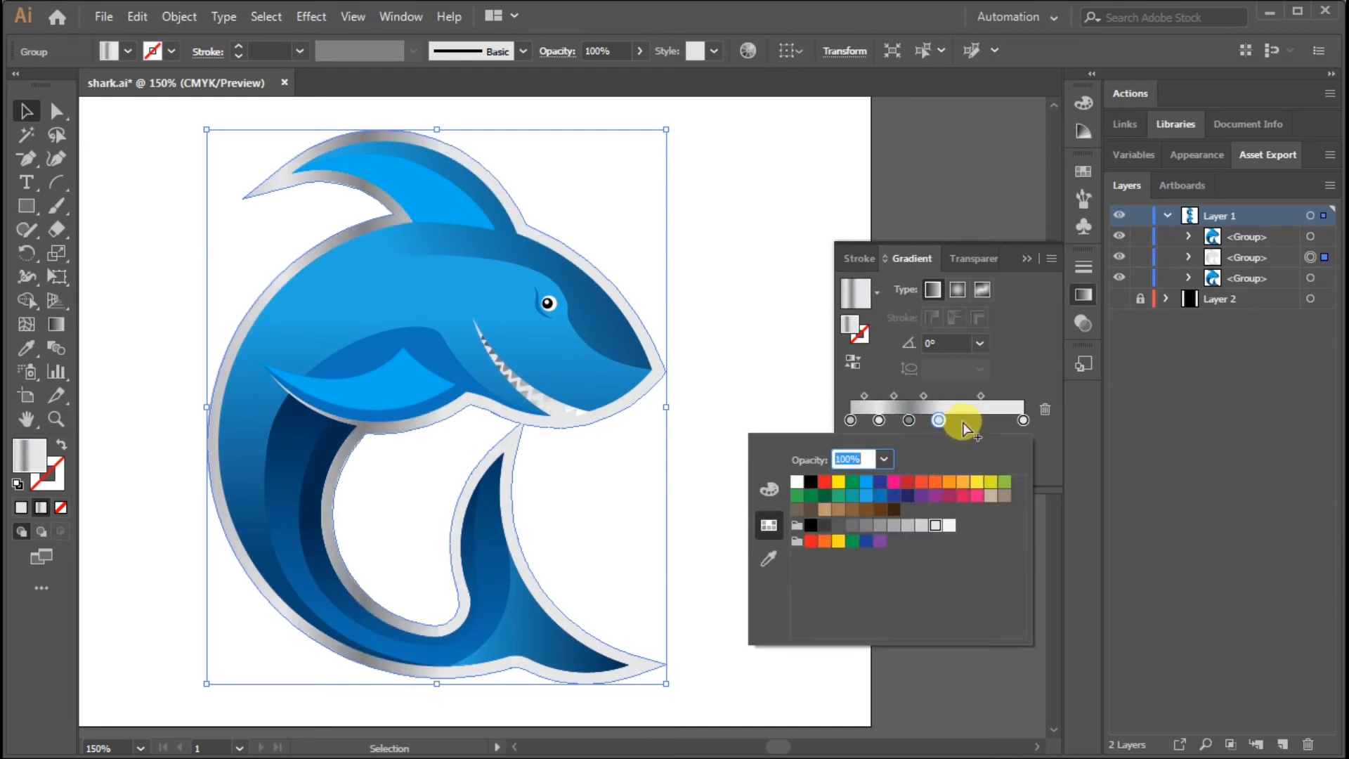
click(963, 421)
double_click(962, 421)
click(891, 527)
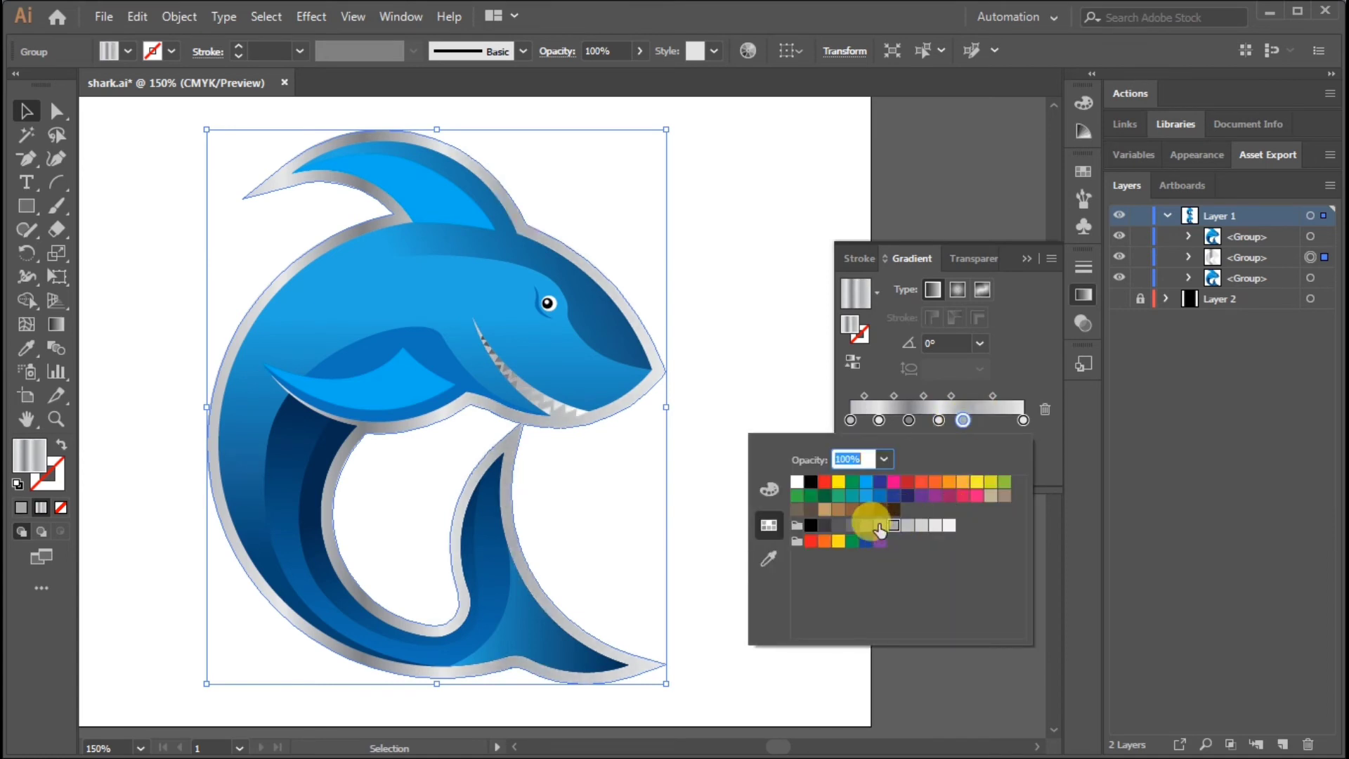
Add a near-white stop close to the end of the silhouette's gradient and set its end stop to medium grey
click(992, 421)
double_click(991, 421)
click(949, 525)
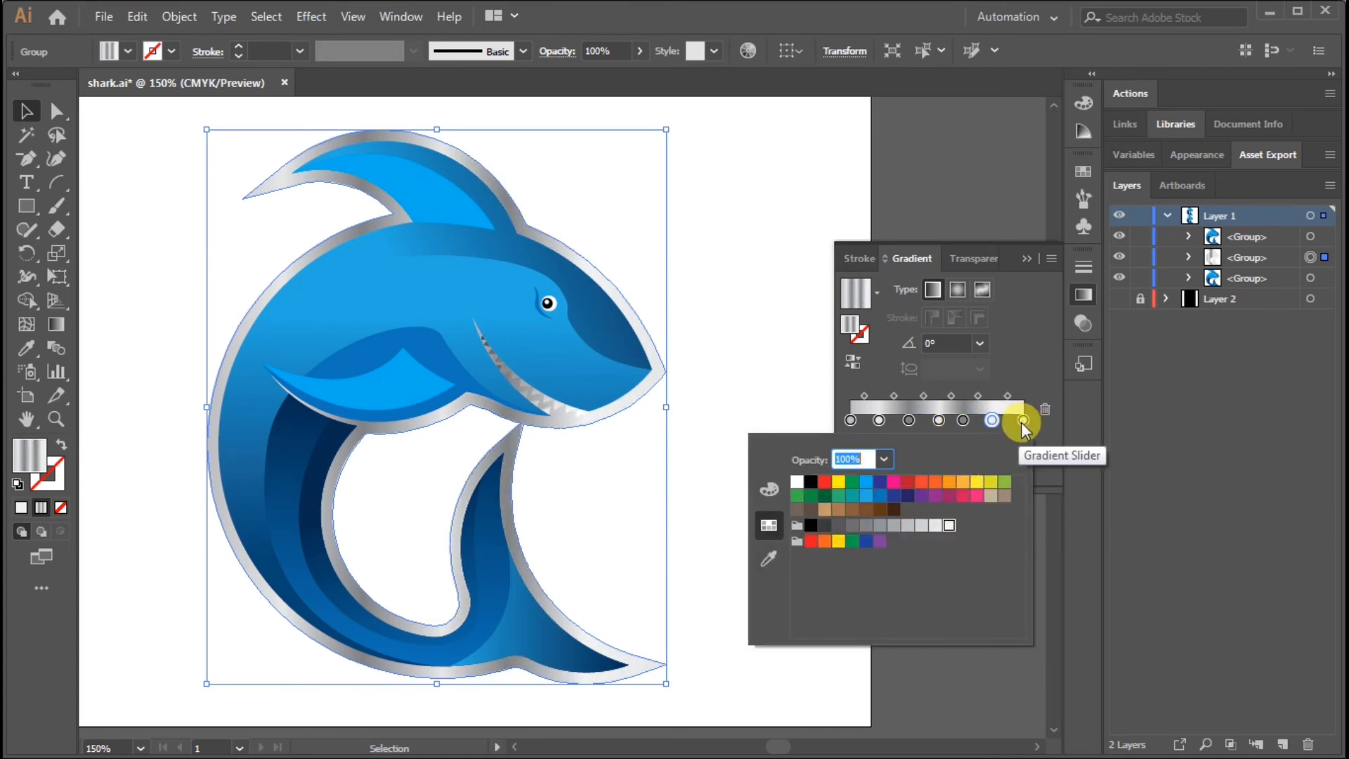
double_click(1023, 422)
click(894, 525)
drag(465, 256, 439, 321)
key(ctrl+z)
click(855, 293)
key(ctrl+z)
click(748, 299)
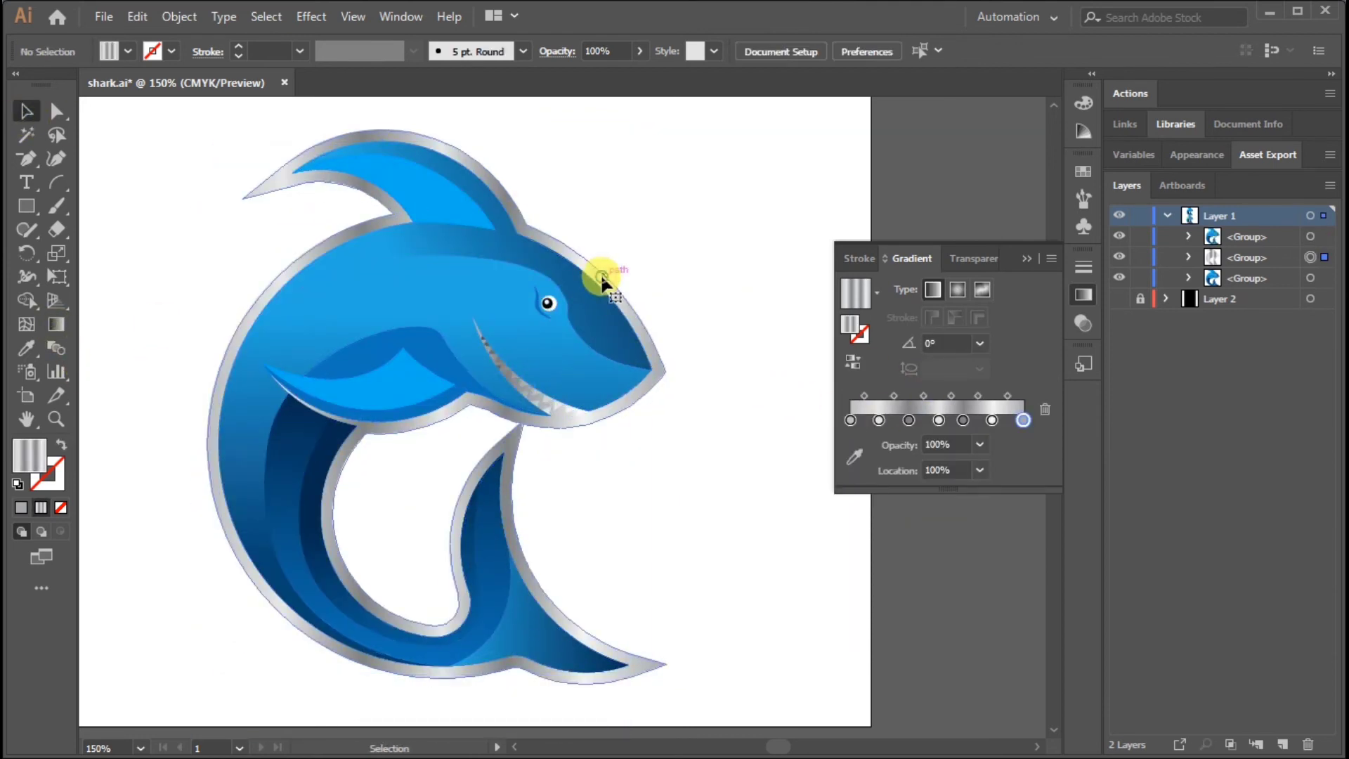
Redirect the silhouette's metallic gradient diagonally across the shark at about -58.1° and deselect it
click(604, 280)
click(56, 324)
drag(528, 199, 467, 517)
click(28, 112)
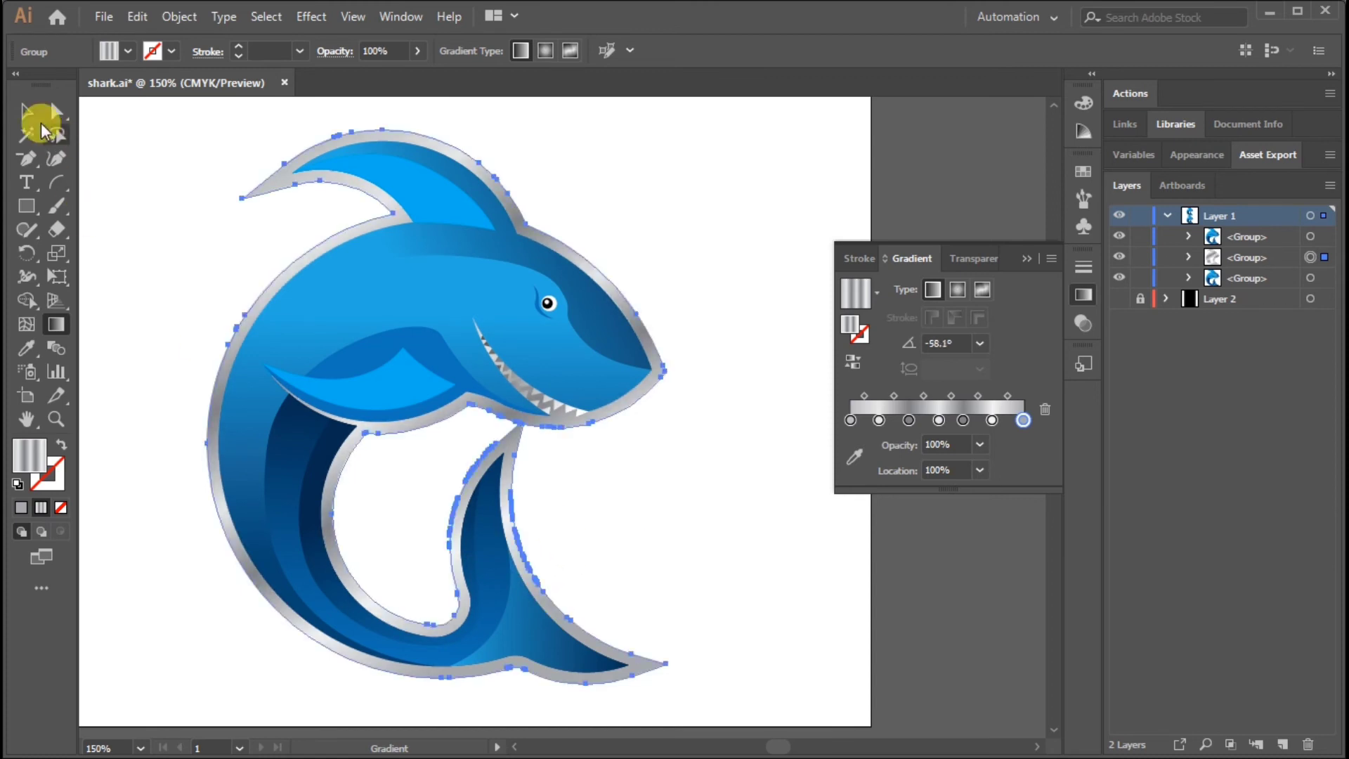
click(968, 197)
Show the black background of Layer 2 behind the sharks
click(1140, 300)
click(1119, 299)
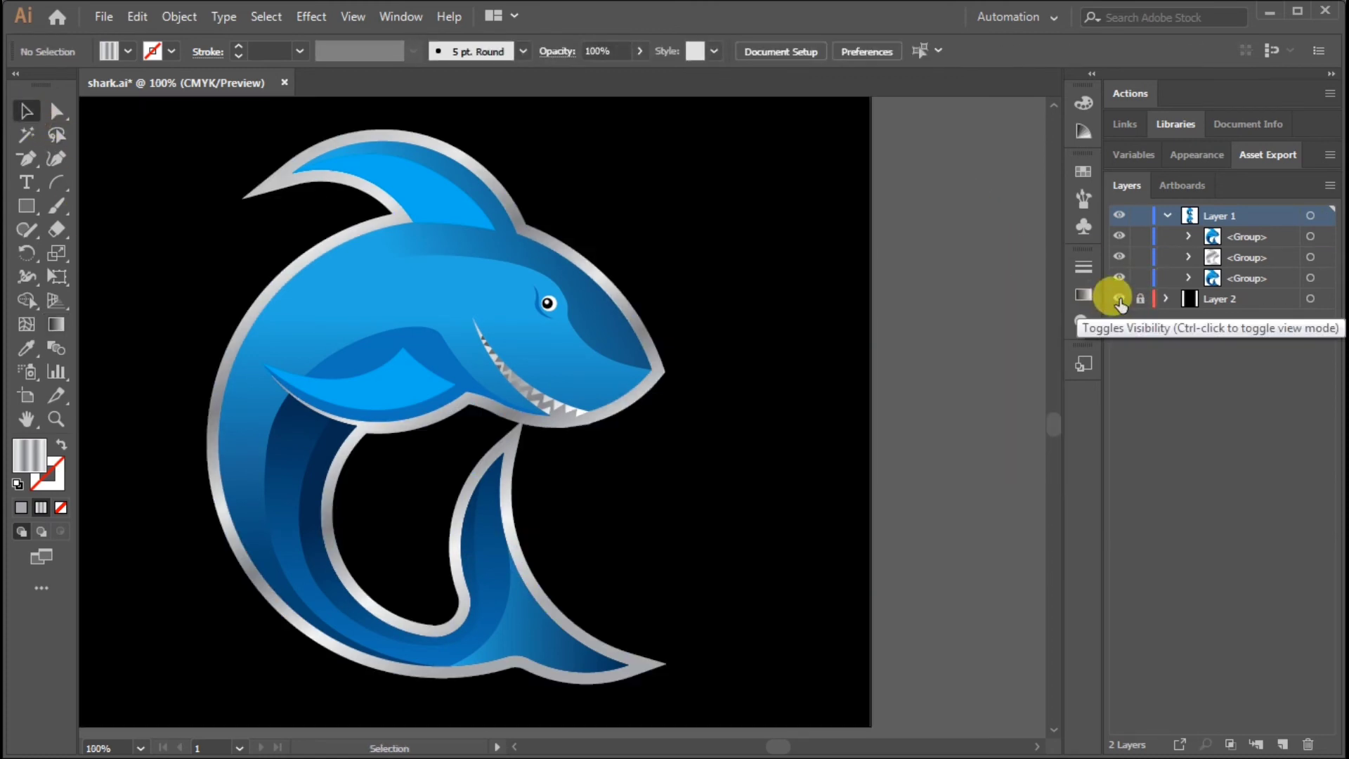
scroll(777, 587, down, 2)
scroll(614, 375, up, 2)
Ungroup the outlined shark and select its inner body shading path with the gradient settings open
right_click(617, 378)
click(691, 196)
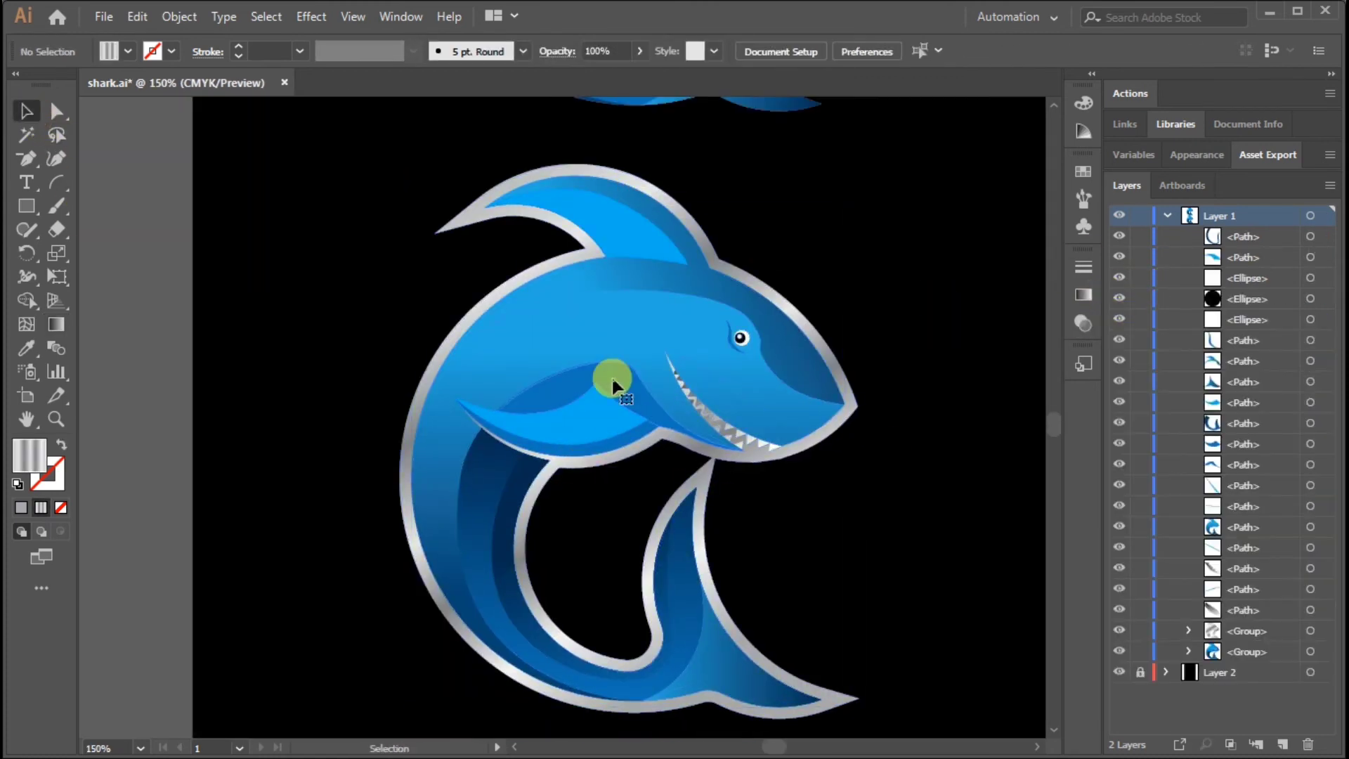
click(473, 473)
click(1084, 295)
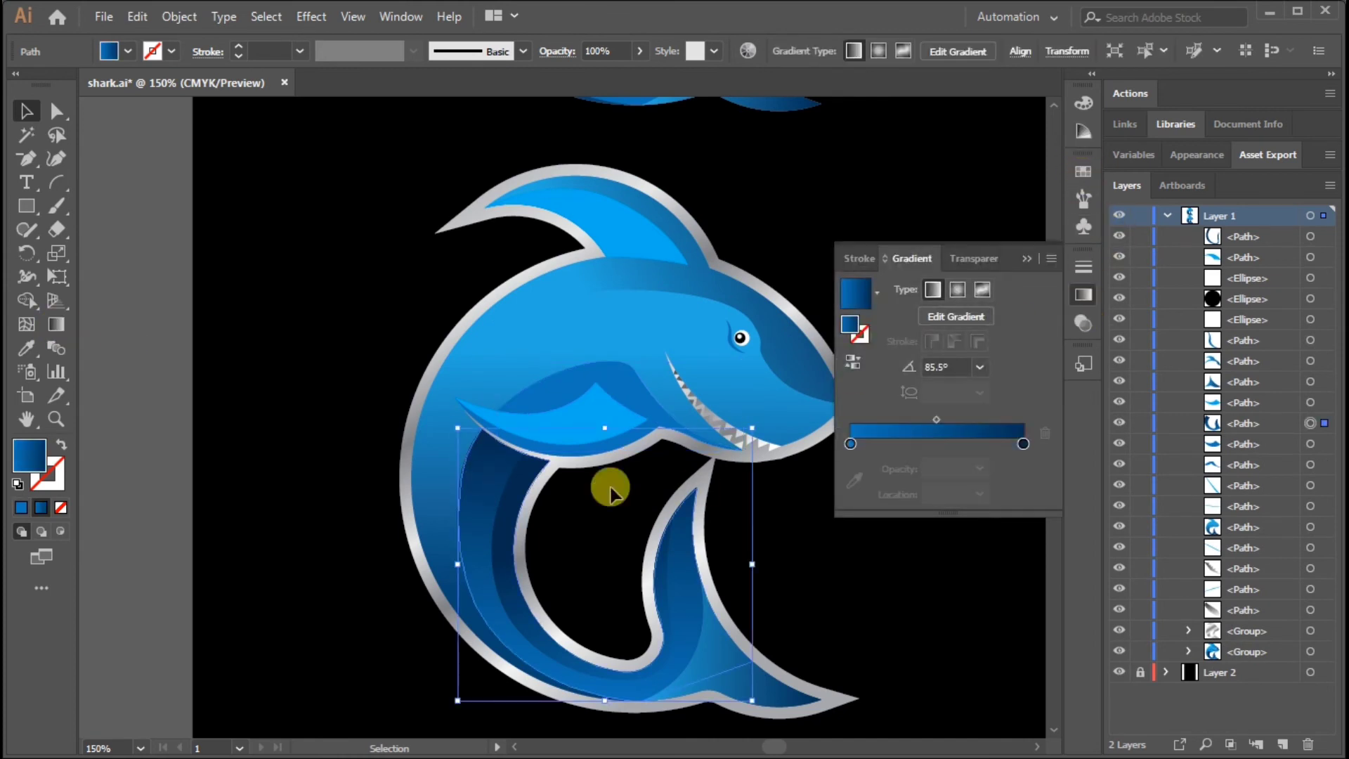
Fill the shadow shape above the pectoral fin with the dark blue gradient and angle it diagonally across the shape
click(617, 375)
click(875, 292)
click(913, 409)
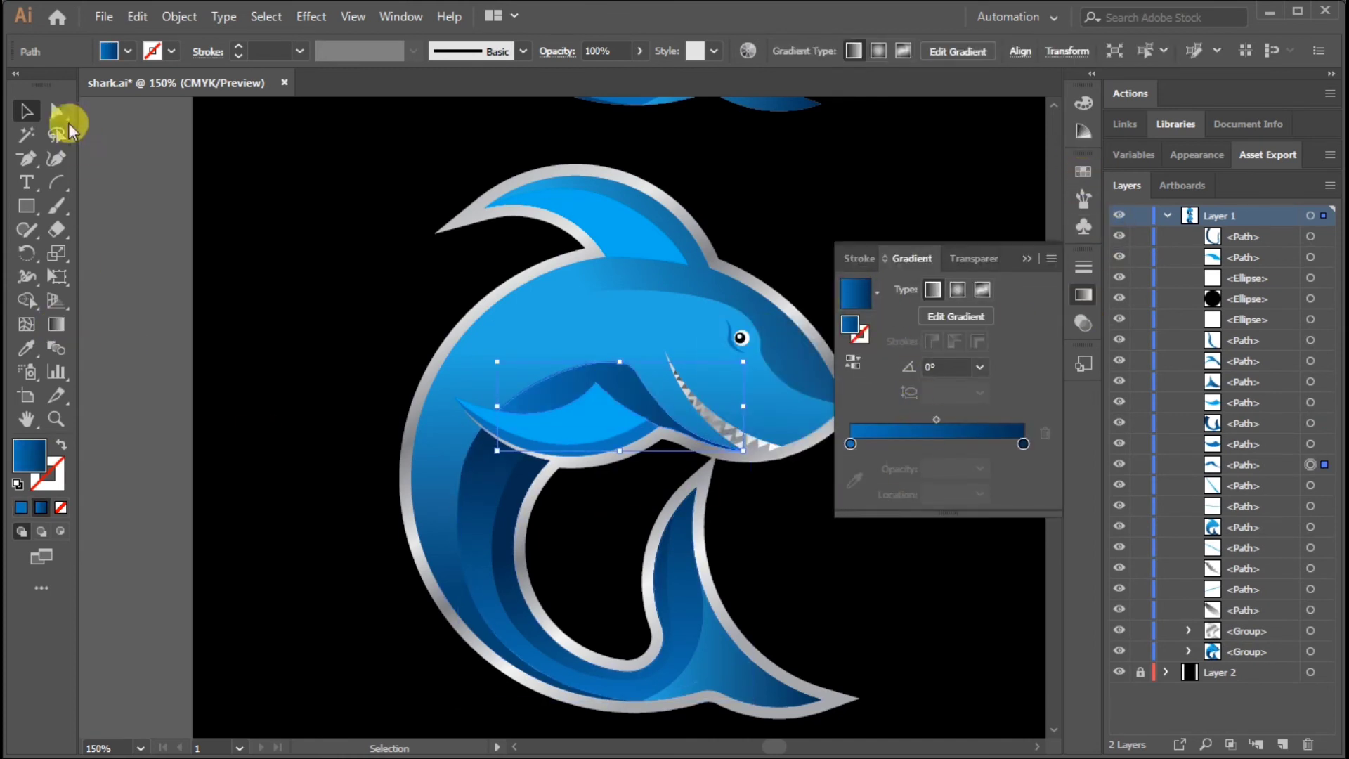
click(139, 349)
click(610, 386)
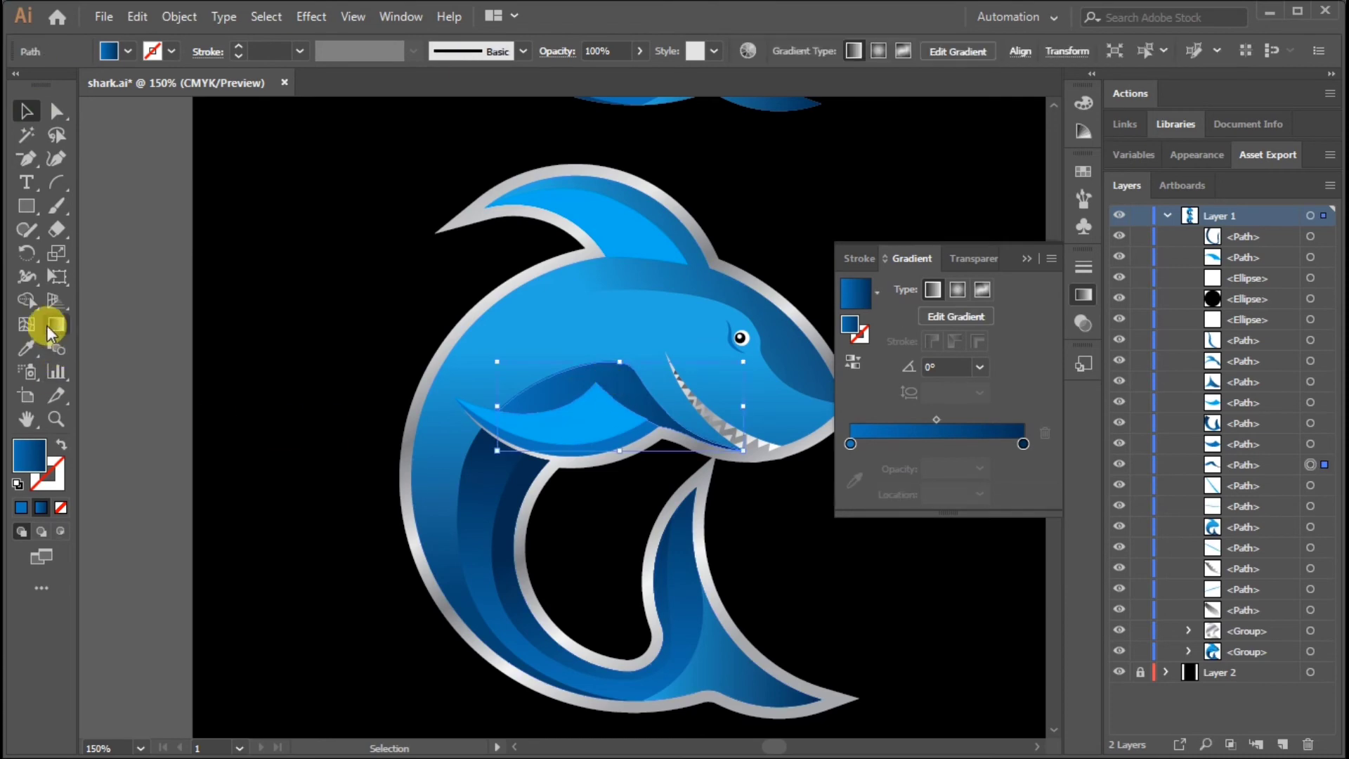
click(56, 323)
drag(612, 338, 503, 538)
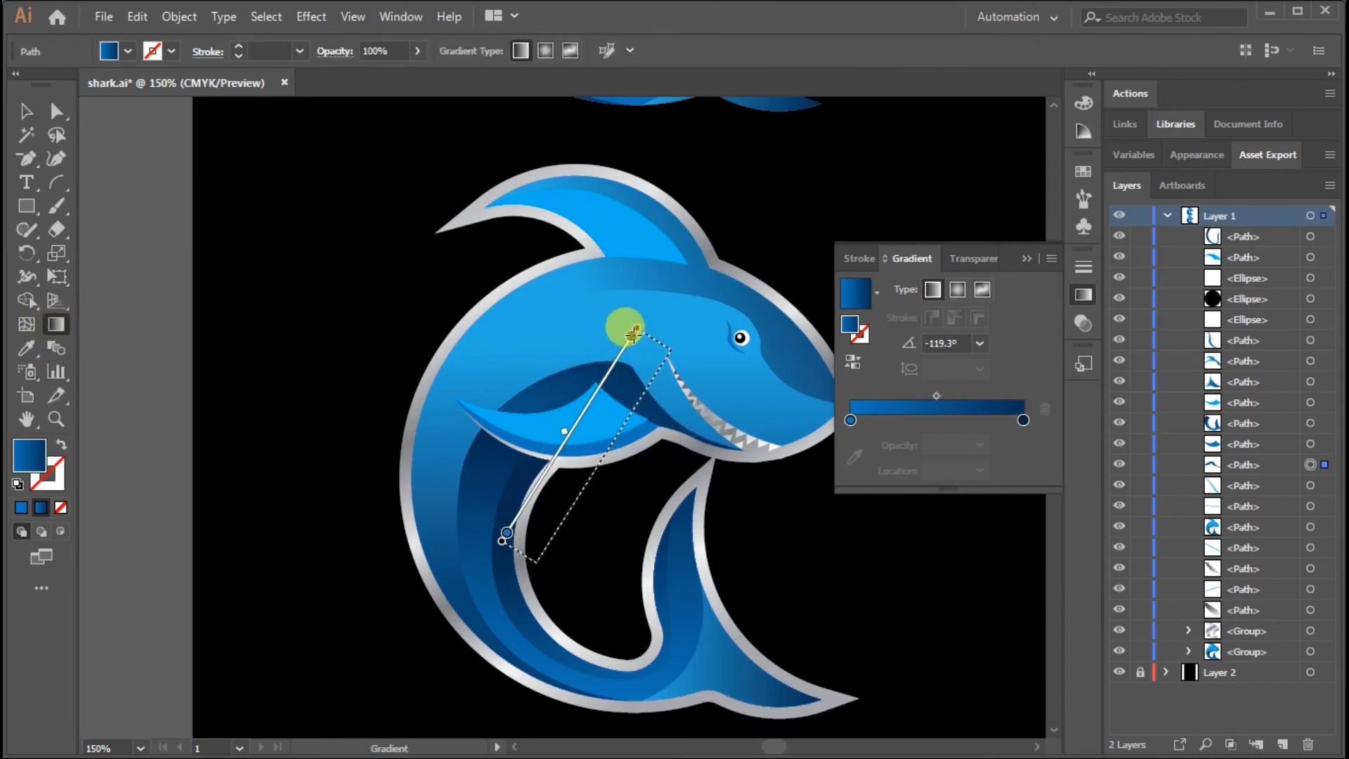
mouse_move(632, 330)
mouse_down()
mouse_move(777, 310)
mouse_move(731, 323)
mouse_up()
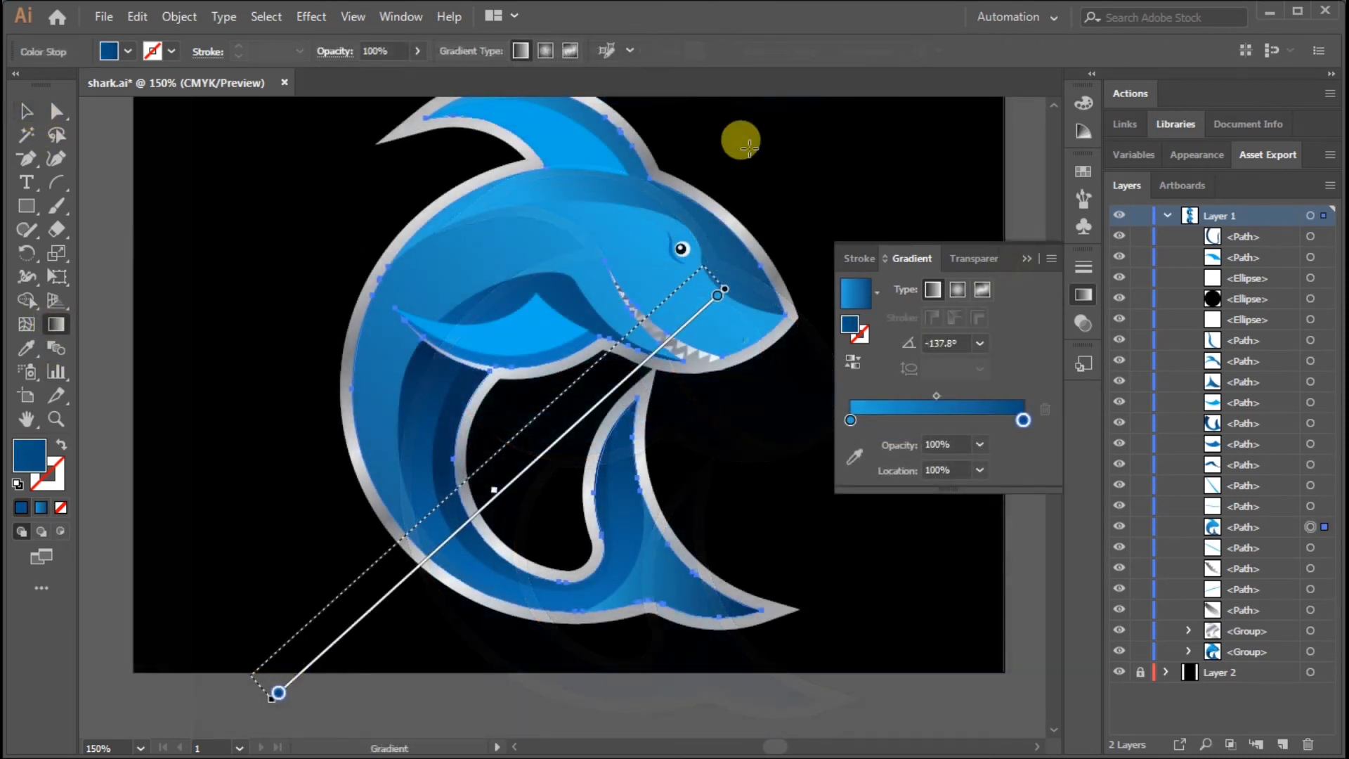
Redirect the main body's blue gradient from above the head down to the tail at about -100.8°
drag(741, 137, 653, 636)
click(27, 111)
click(202, 250)
Group all parts of the lower, outlined shark together
key(ctrl+minus)
key(ctrl+minus)
click(1022, 261)
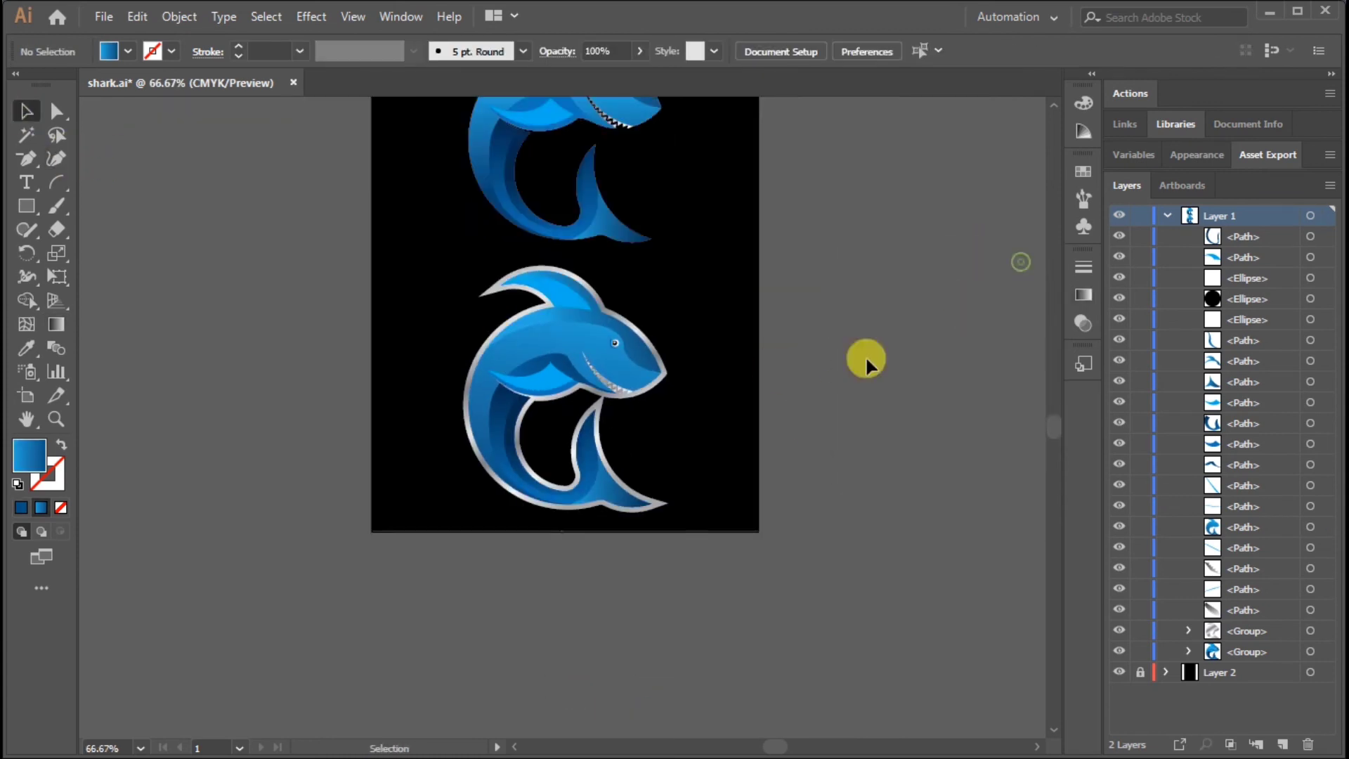
scroll(866, 356, up, 3)
drag(896, 688, 376, 383)
key(ctrl+g)
click(952, 398)
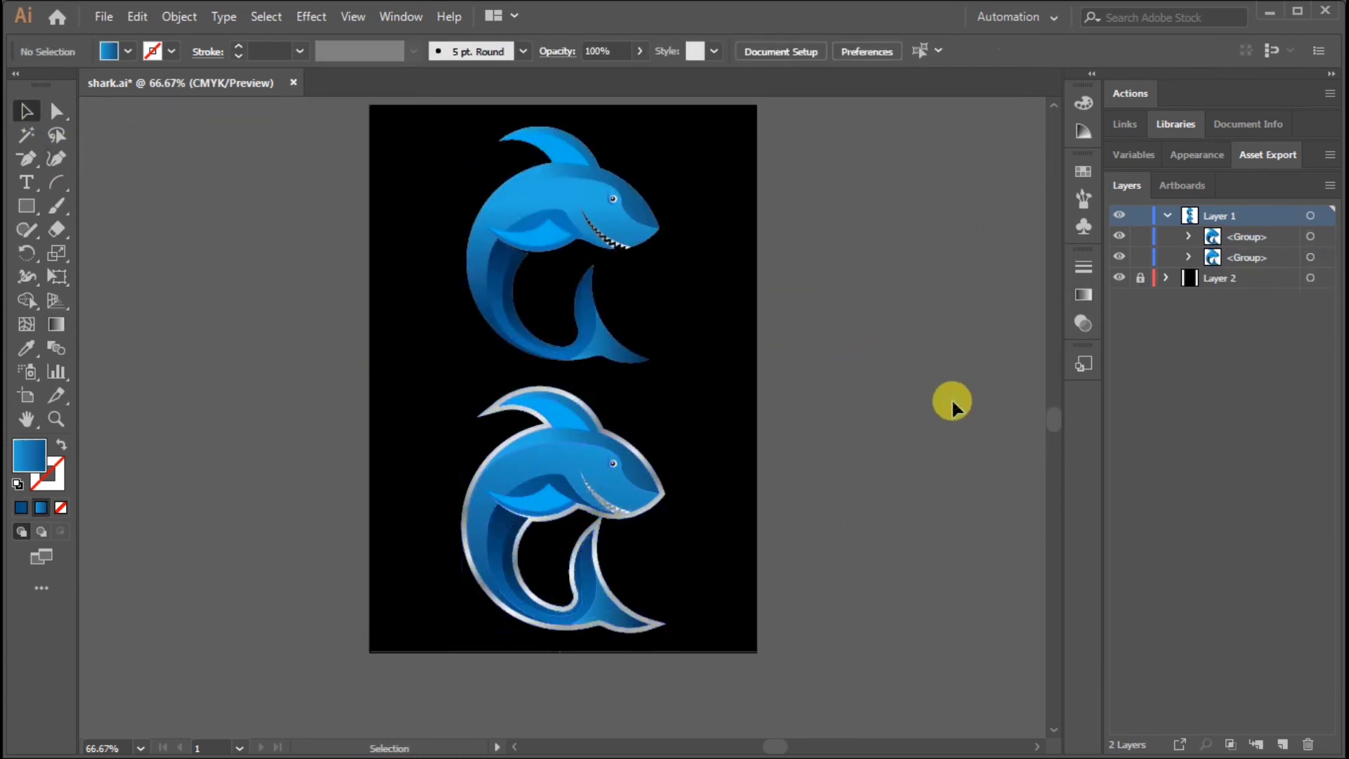
Hide the black background layer and the shark group without the grey outline
click(1119, 278)
drag(785, 278, 785, 375)
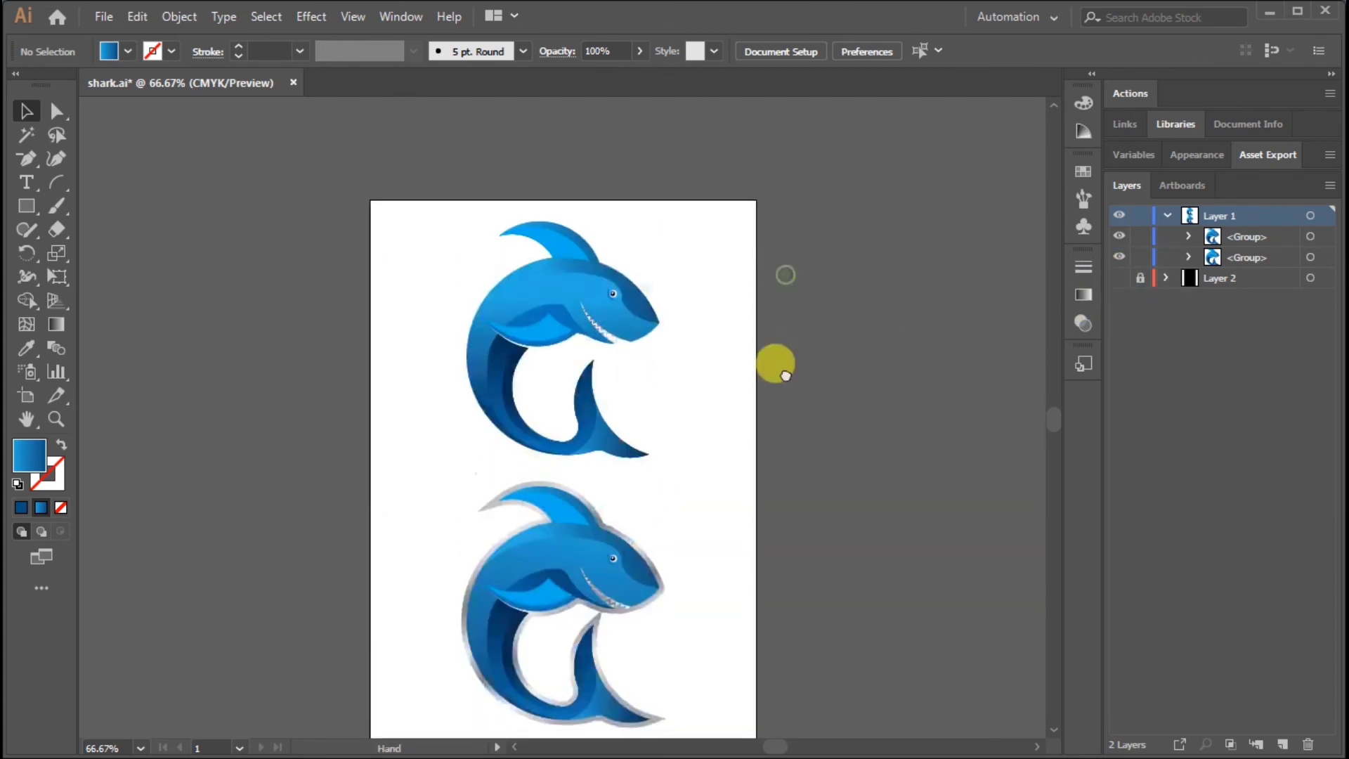
drag(416, 218, 761, 471)
click(761, 471)
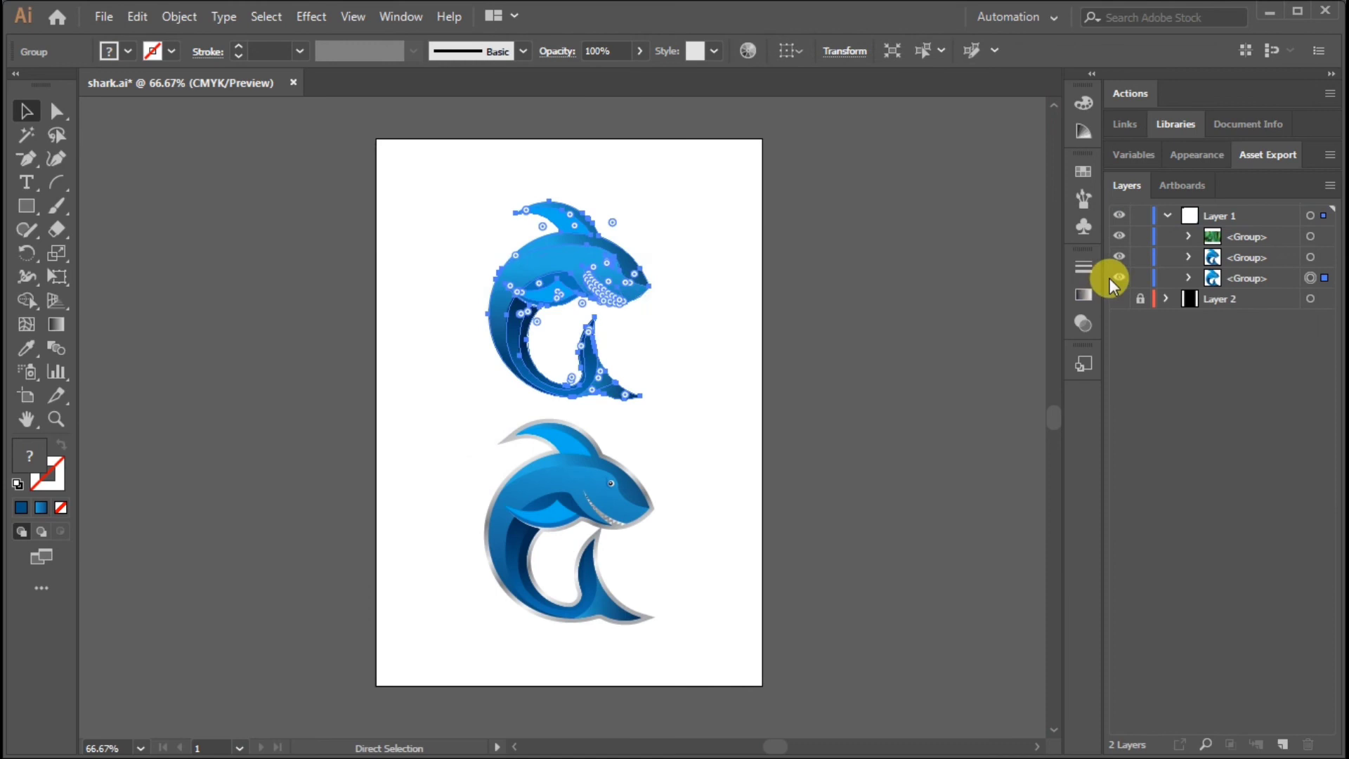
click(1119, 278)
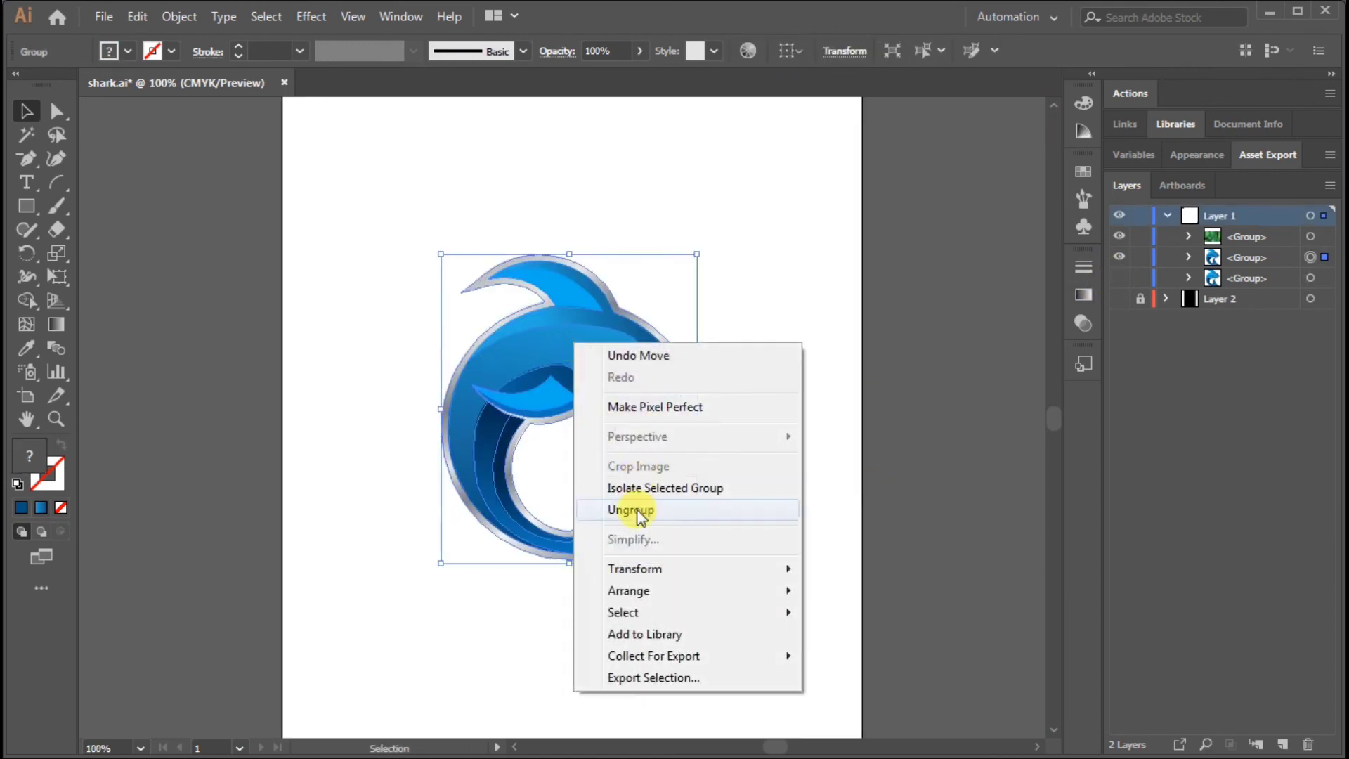
Ungroup the outlined shark and select its main body path with the gradient settings open
click(630, 509)
click(548, 334)
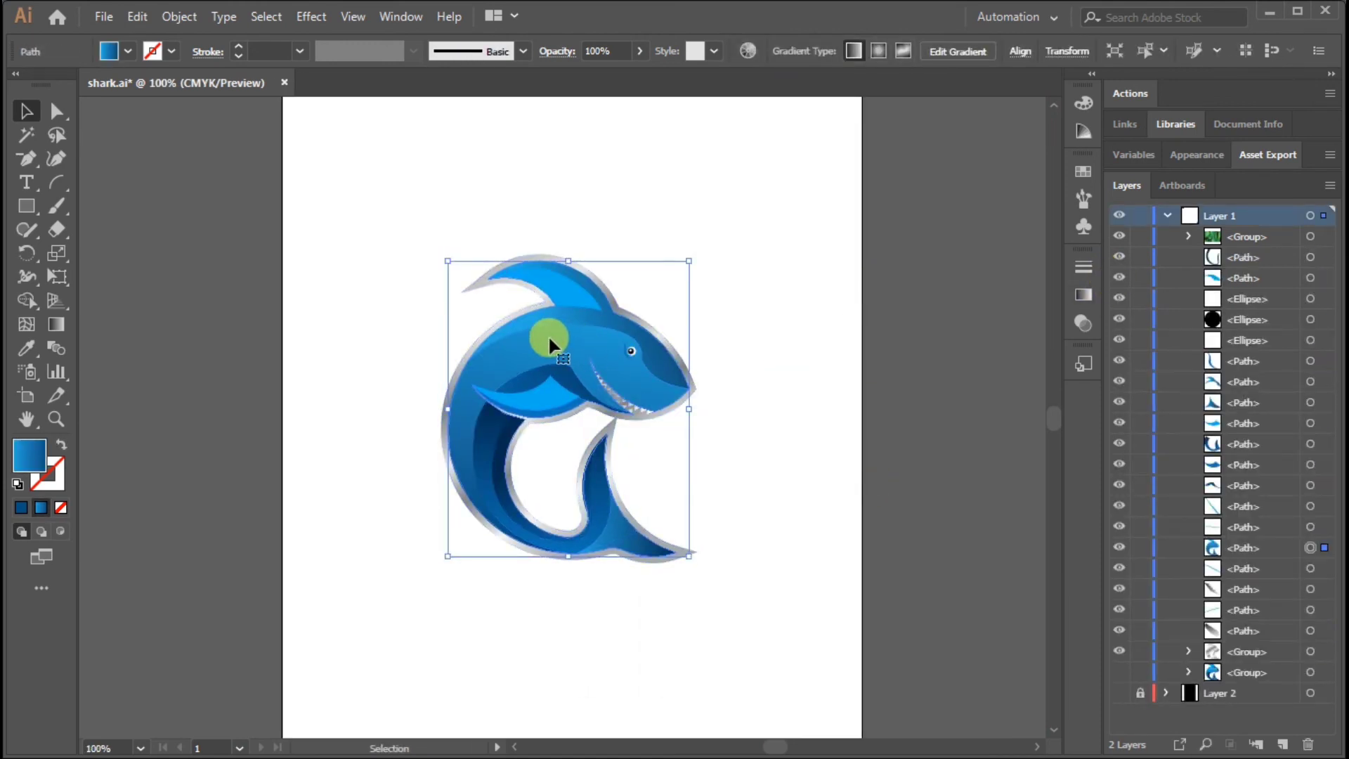
right_click(548, 334)
click(842, 383)
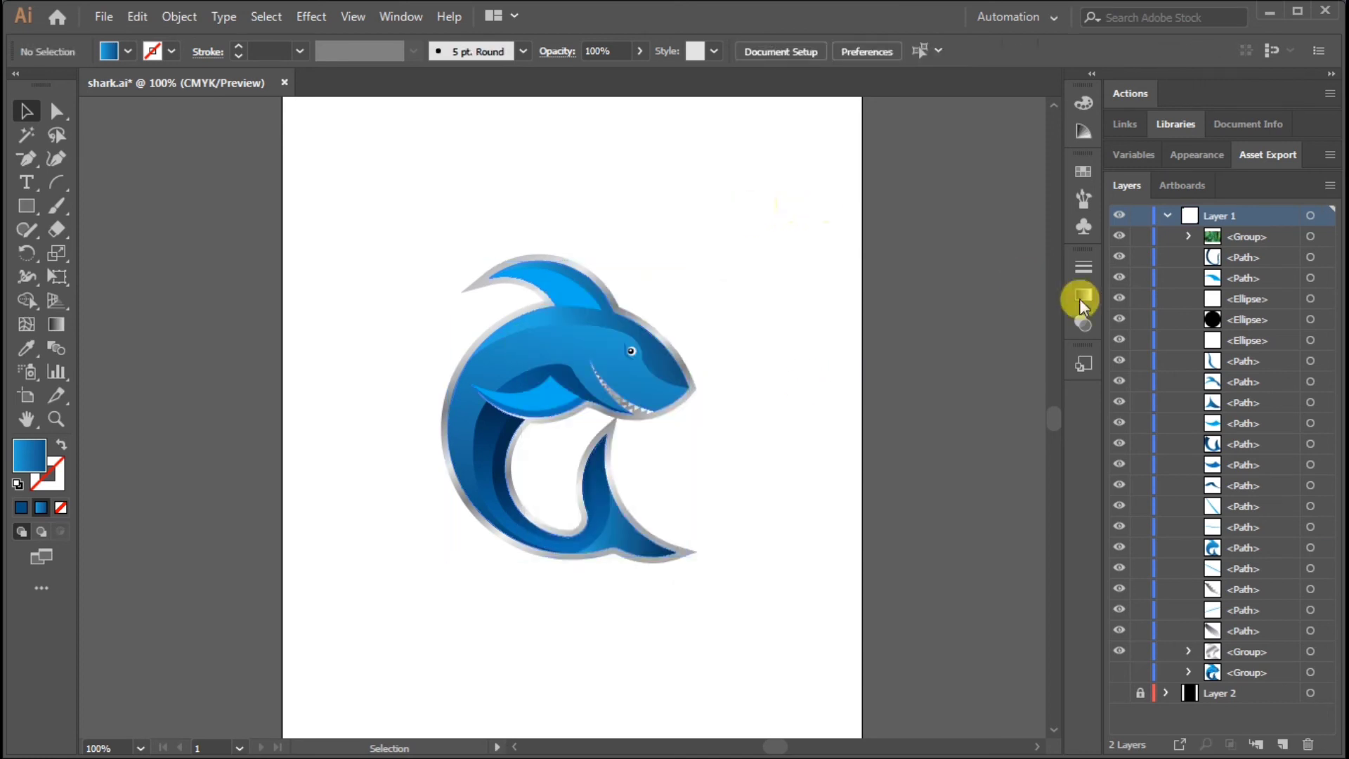
drag(531, 345, 435, 344)
key(ctrl+z)
click(1084, 296)
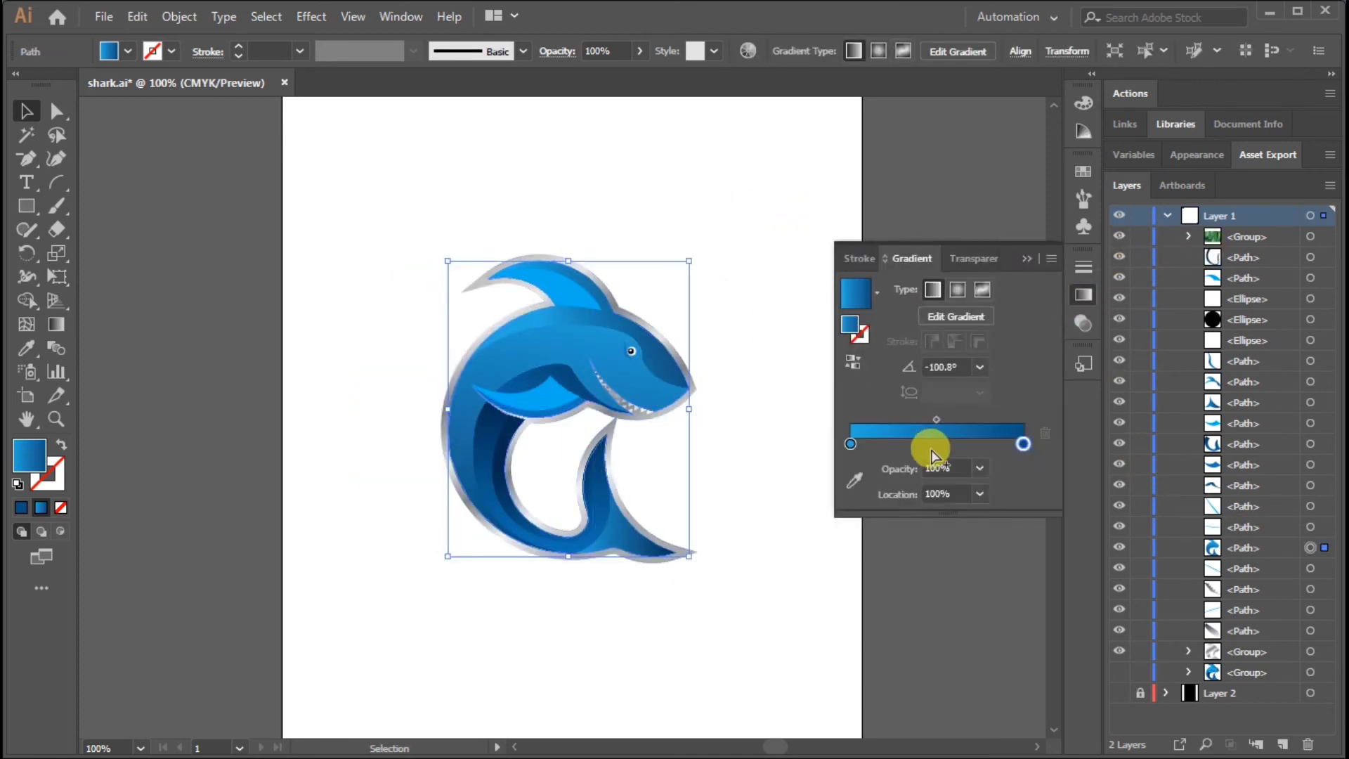
Give the body's gradient a brighter blue starting stop and a middle stop slightly darkened with black
double_click(850, 444)
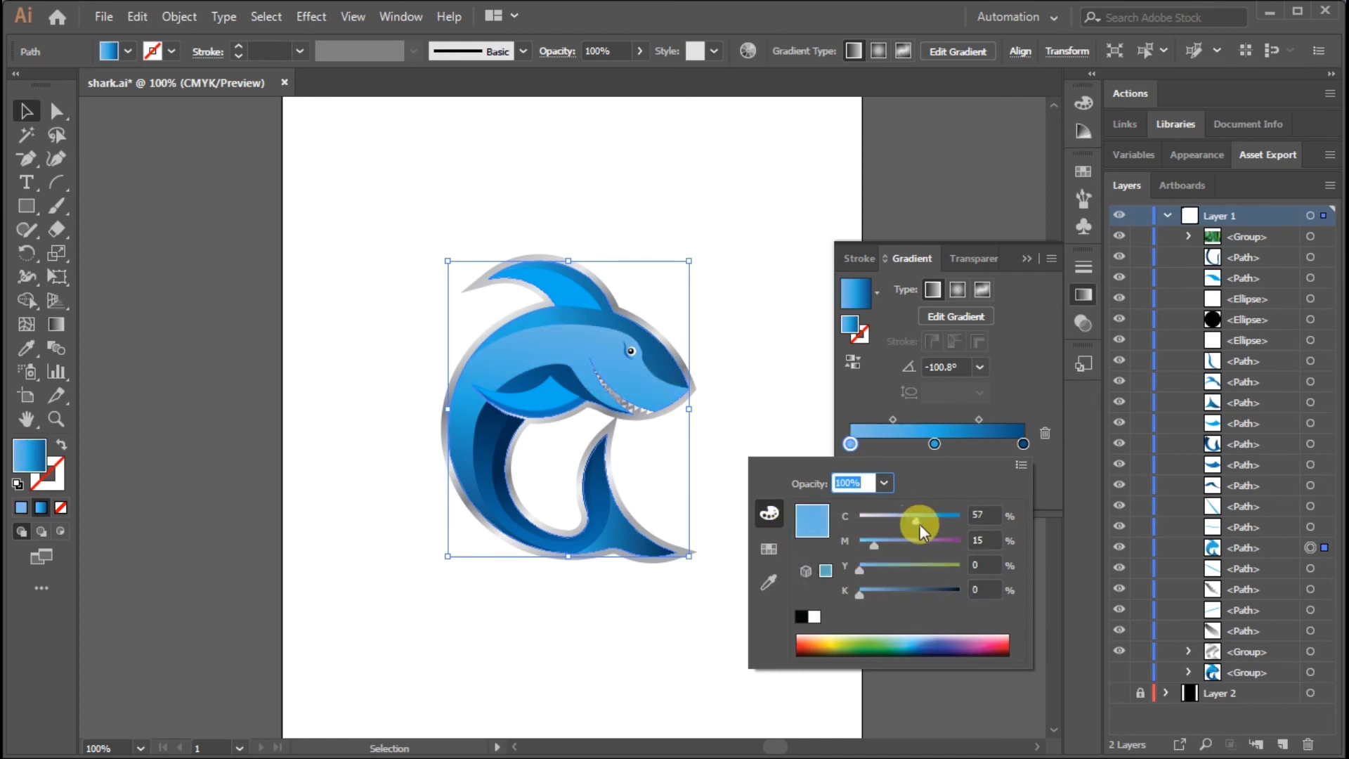
click(768, 549)
double_click(934, 443)
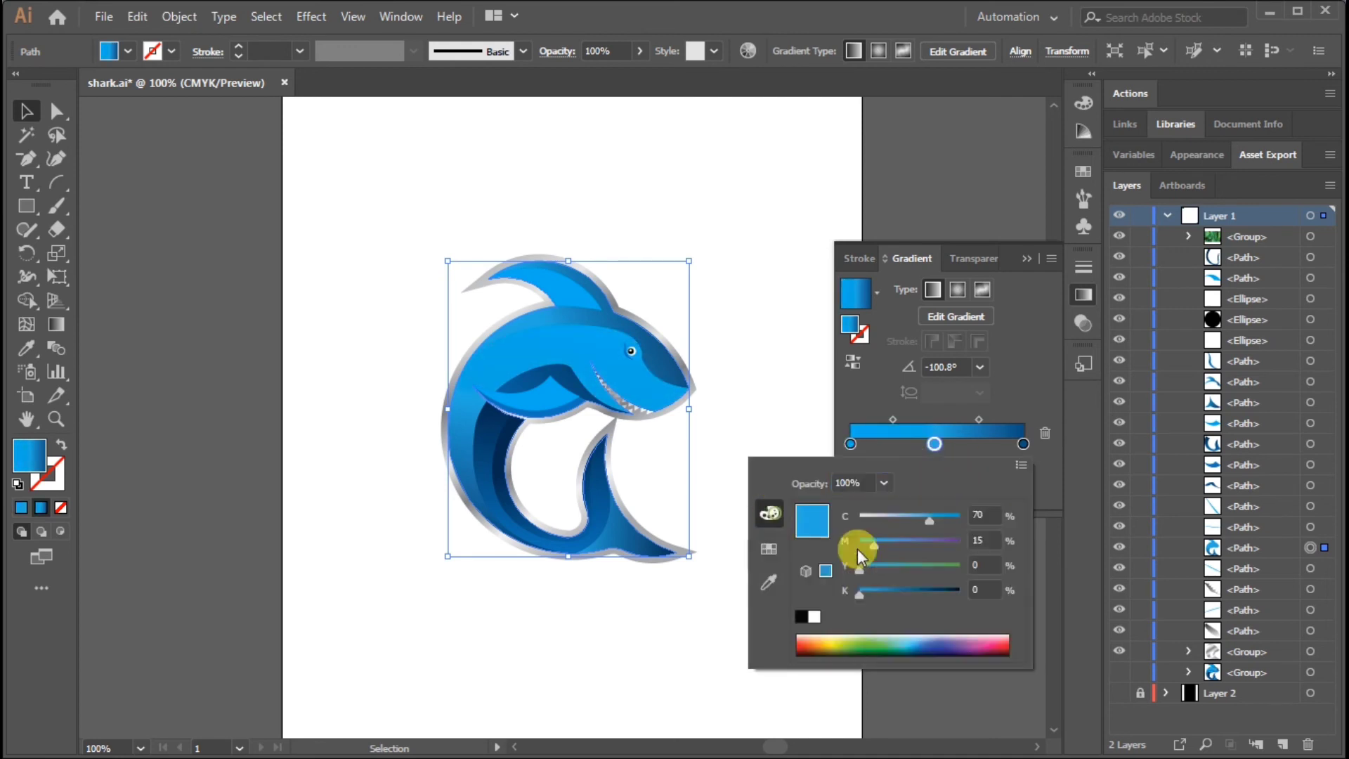
drag(863, 590, 883, 597)
Redirect the body's gradient diagonally from above the head towards the inner tail curve at about -123.3°
click(56, 324)
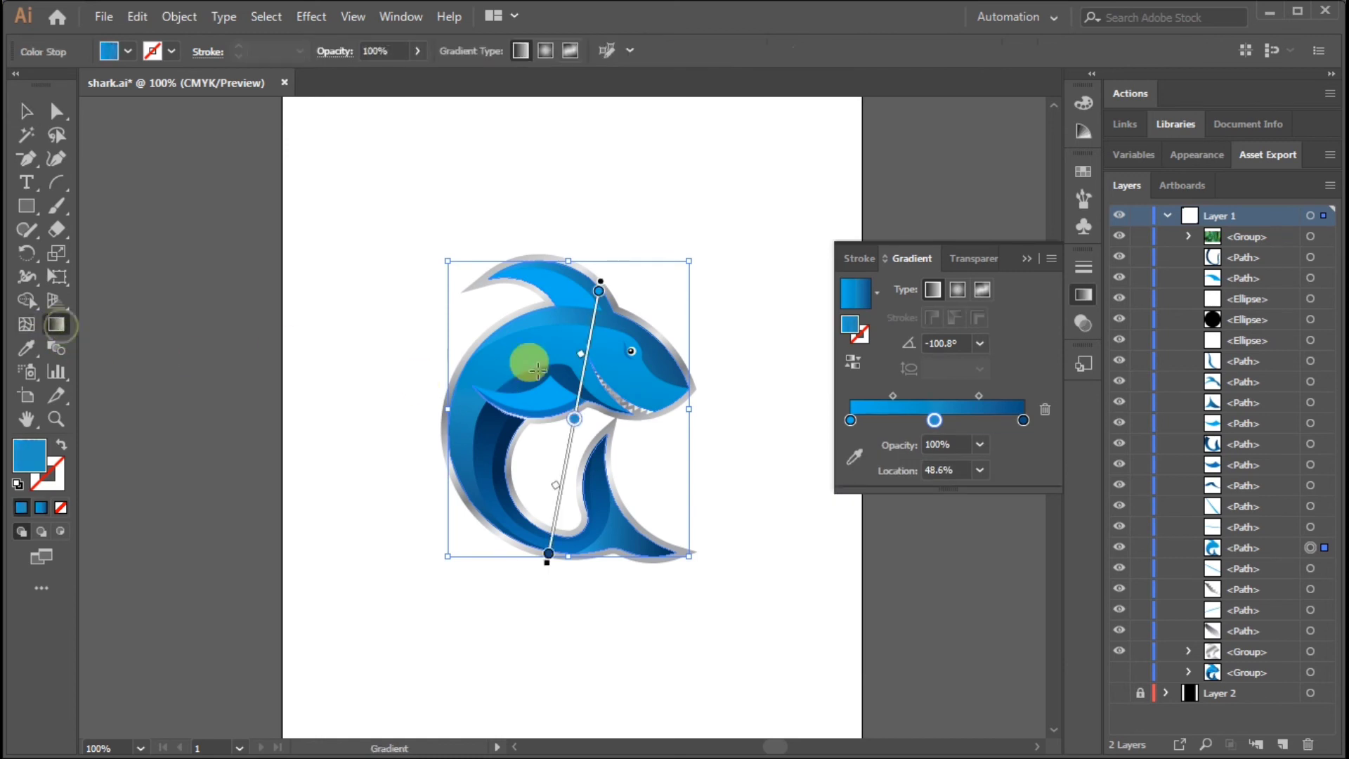
drag(617, 333, 576, 495)
drag(639, 278, 501, 487)
double_click(850, 420)
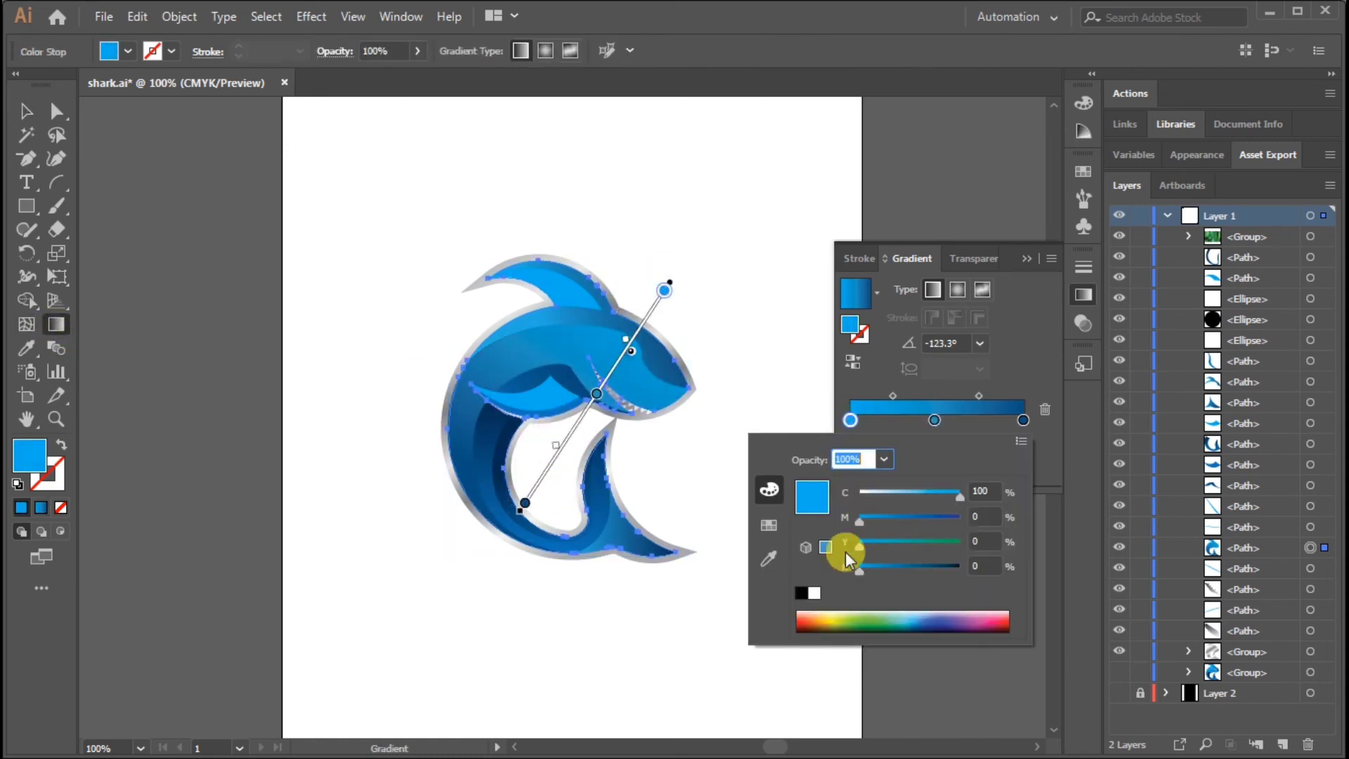
click(769, 525)
click(769, 557)
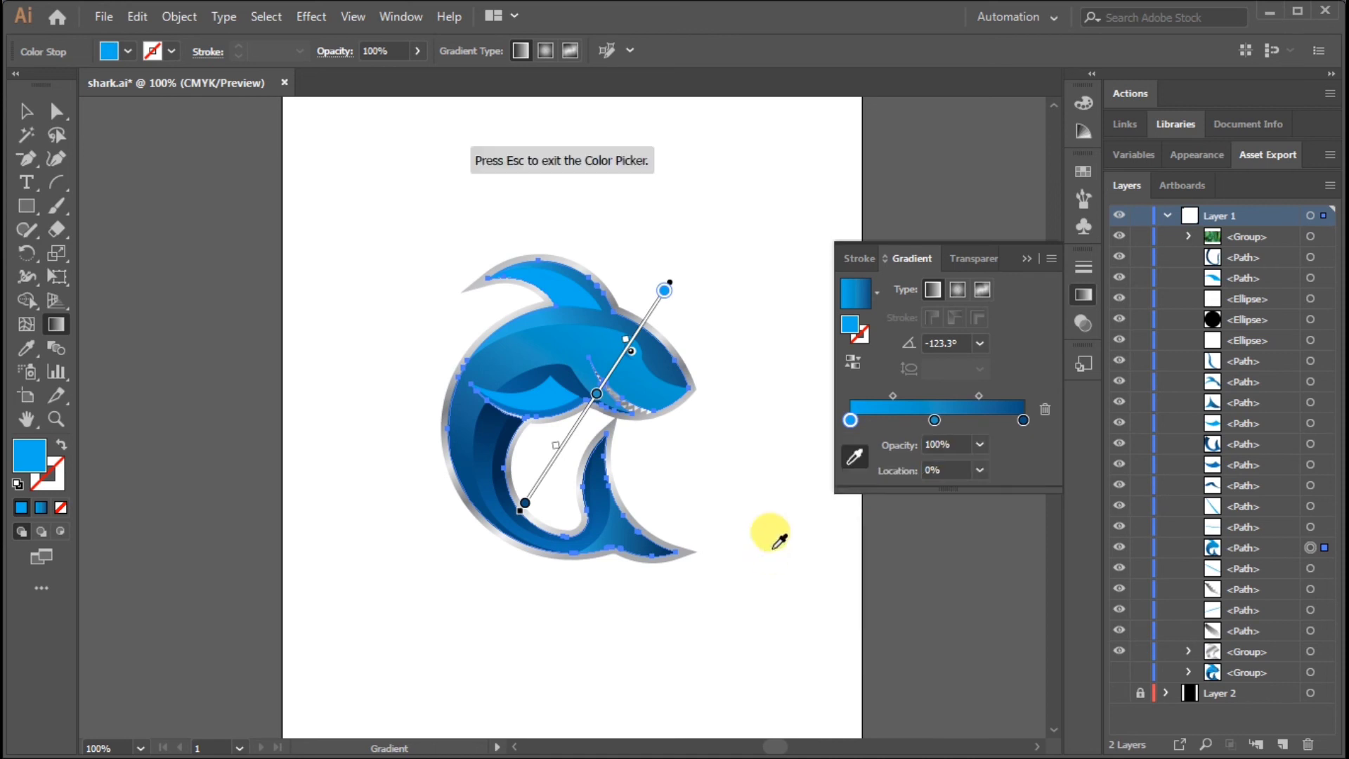
click(25, 118)
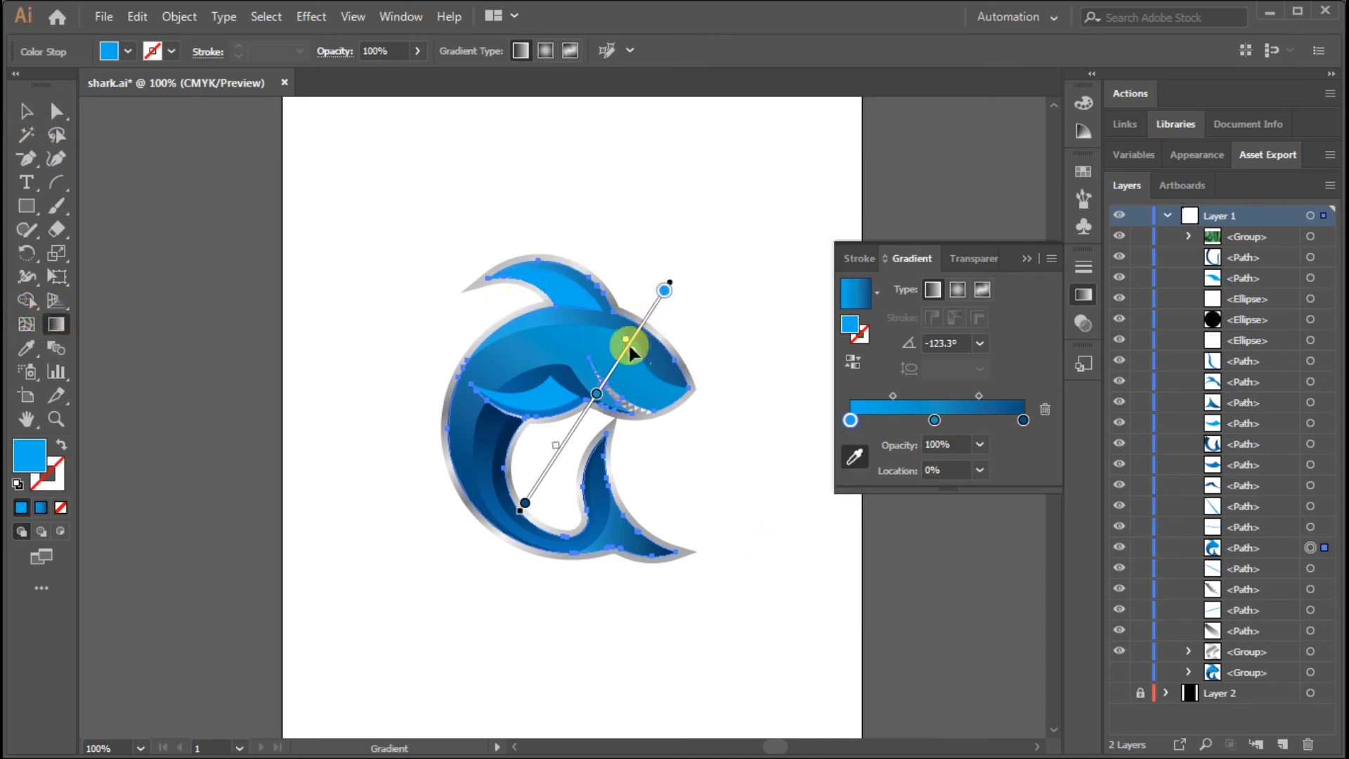
Shift the first midpoint and the middle stop of the body's gradient towards its dark end
click(596, 381)
drag(603, 380, 584, 417)
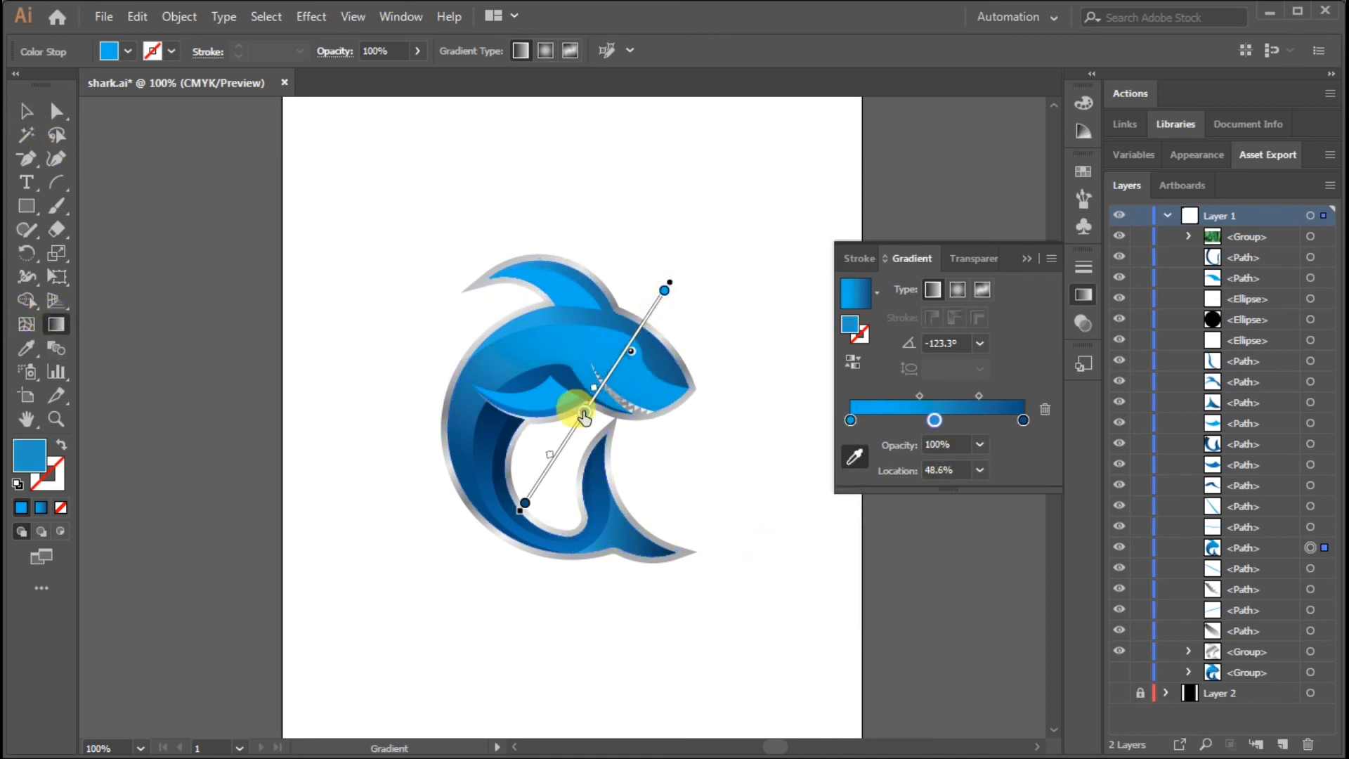
key(v)
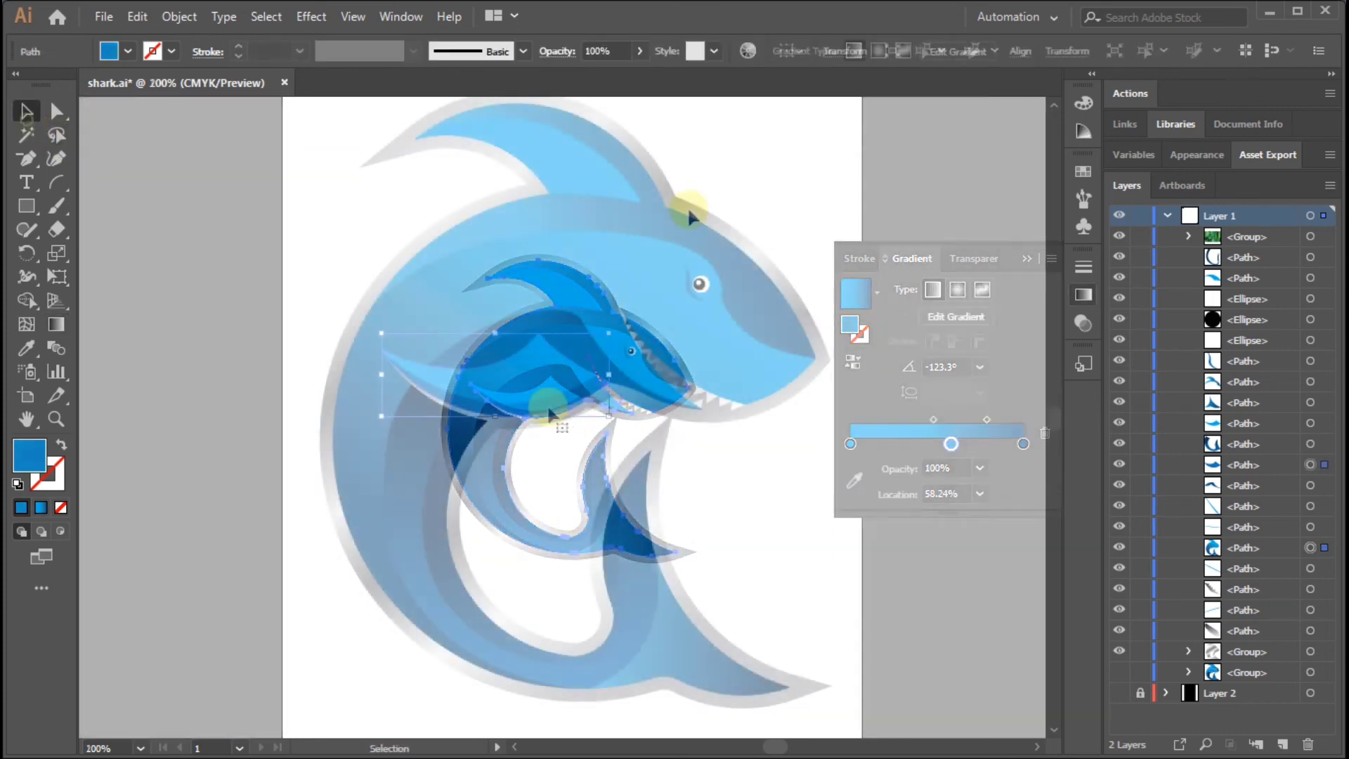
key(g)
key(v)
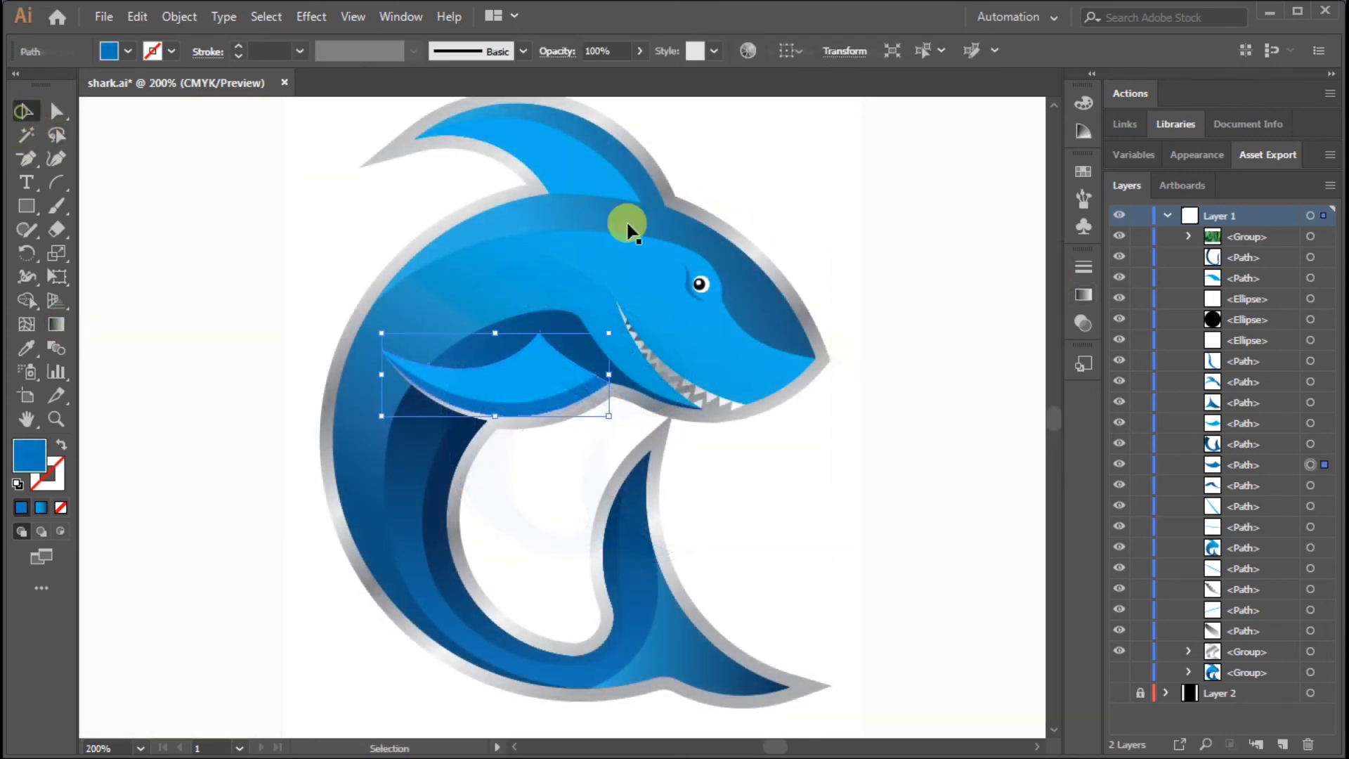
Fill the pectoral fin's underside with the three-stop blue gradient and move its middle stop slightly towards the light end
click(772, 444)
click(570, 406)
click(1084, 295)
click(850, 300)
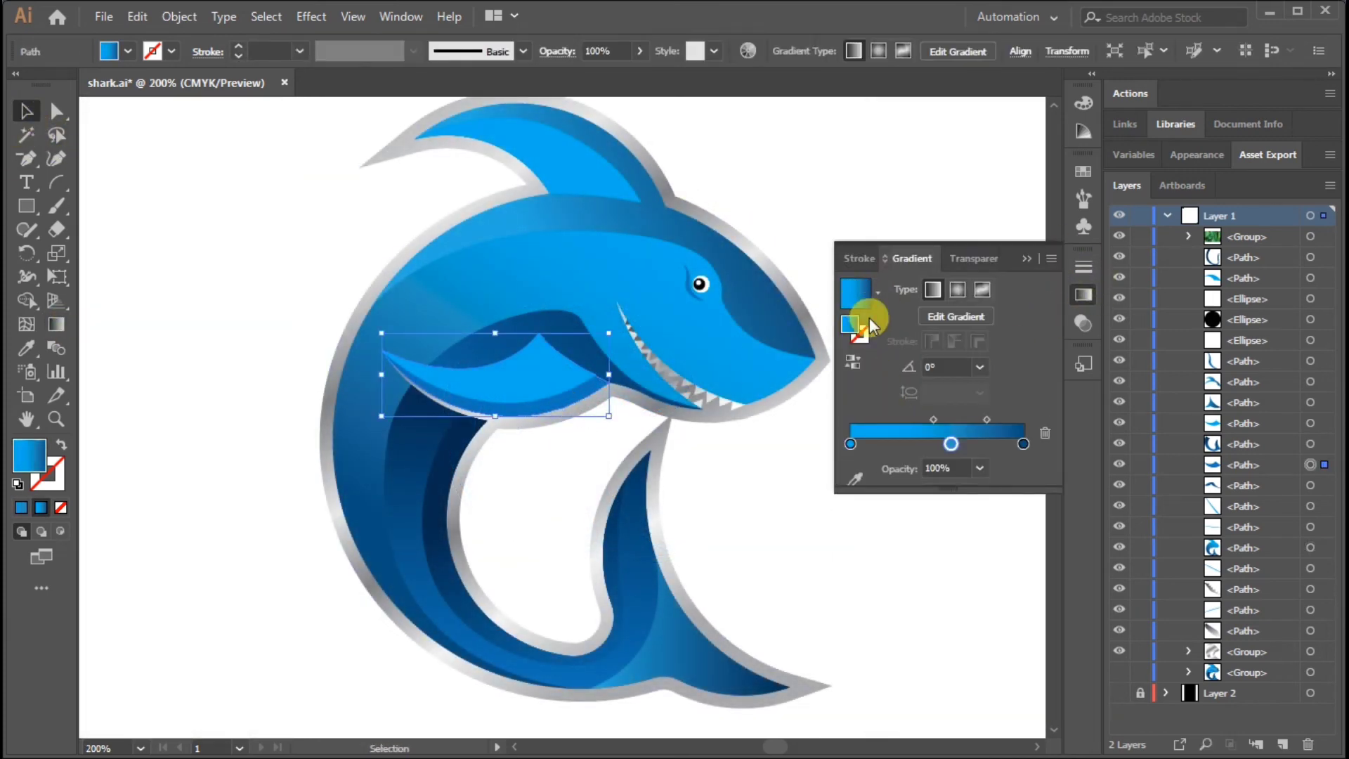
drag(949, 444, 941, 444)
Sample the end stop colour of the fin underside's gradient from the dark shadow beside the fin
double_click(1024, 444)
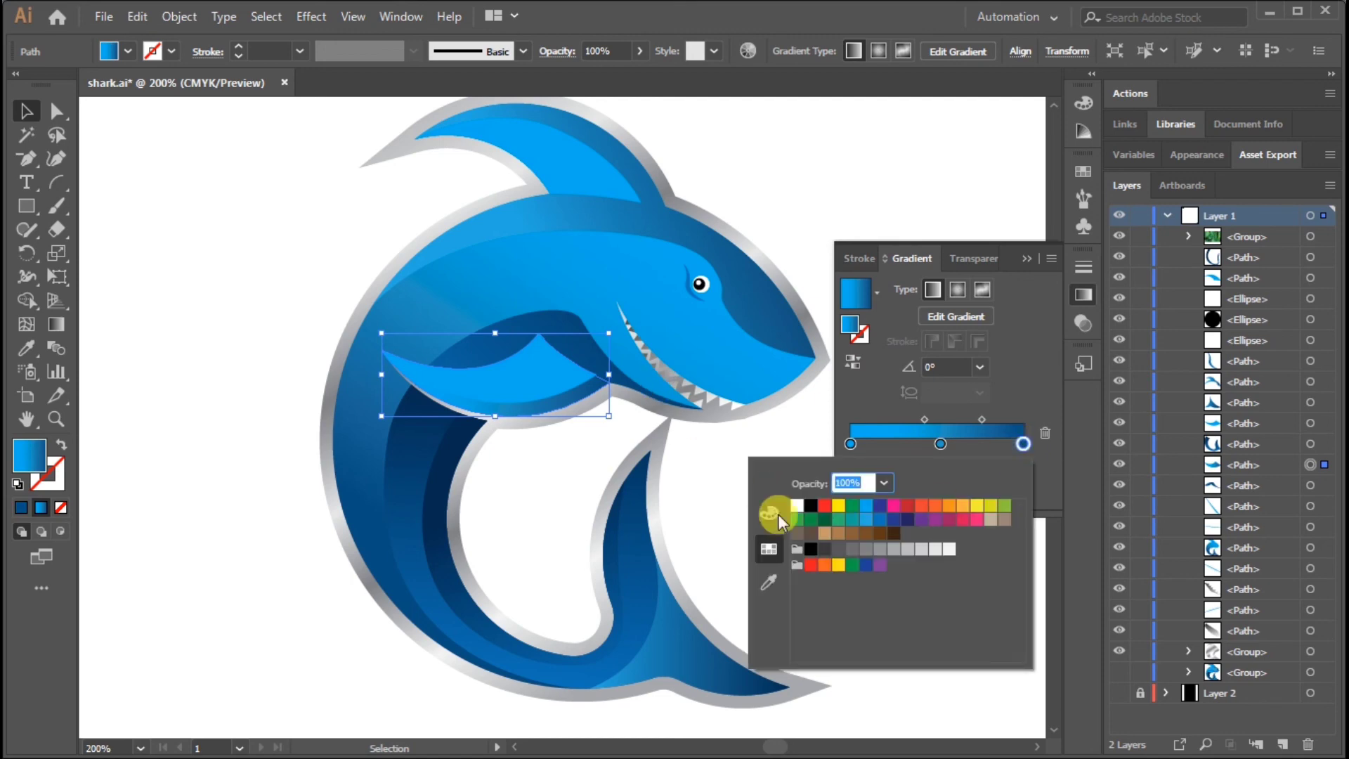
click(768, 581)
click(596, 361)
click(24, 110)
click(856, 166)
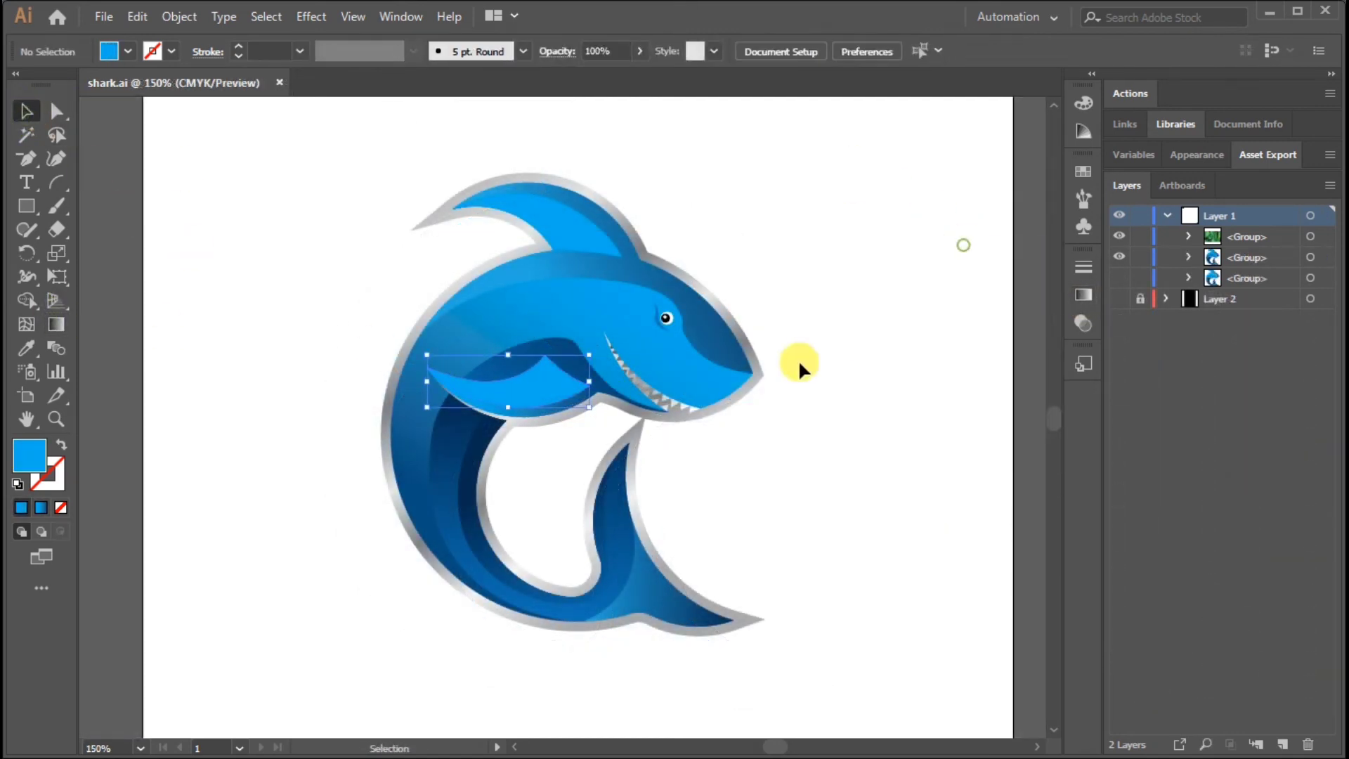
Ungroup the outlined shark again and fill the pectoral fin's upper surface with the three-stop blue gradient
right_click(685, 310)
click(716, 473)
click(910, 401)
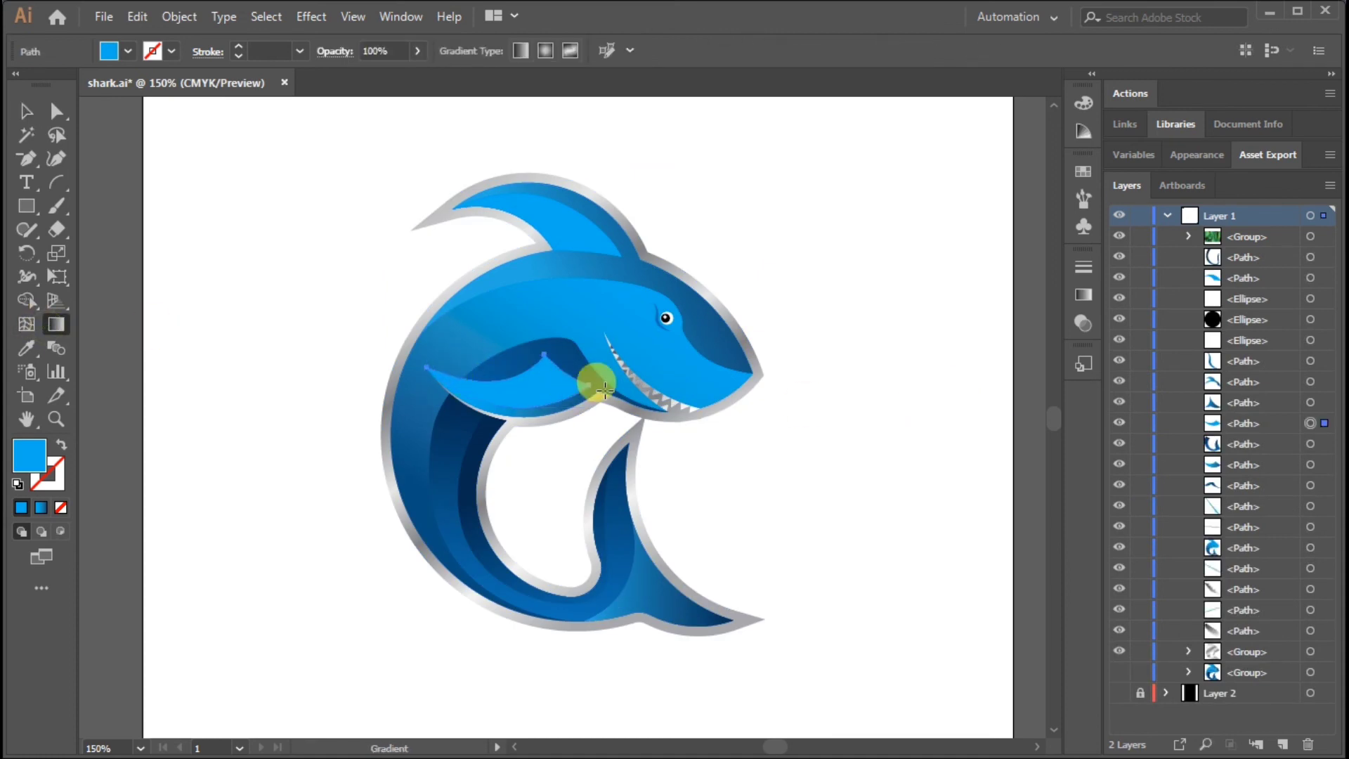
click(1083, 295)
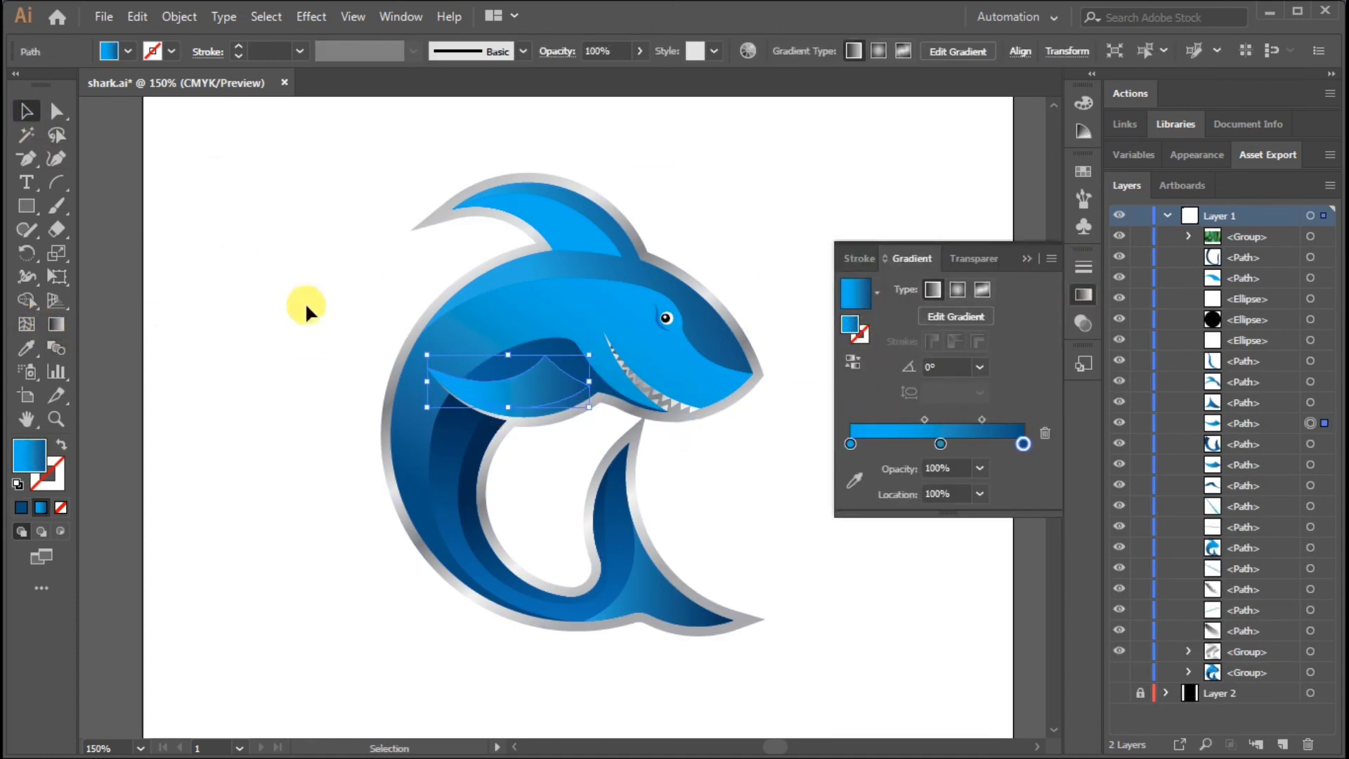
Redraw the gradient of the pectoral fin's upper surface at about -20° and move its light and middle stops towards the dark end
key(g)
mouse_move(455, 348)
mouse_down()
mouse_move(608, 383)
mouse_move(566, 350)
mouse_move(551, 385)
mouse_move(587, 383)
mouse_up()
double_click(1027, 421)
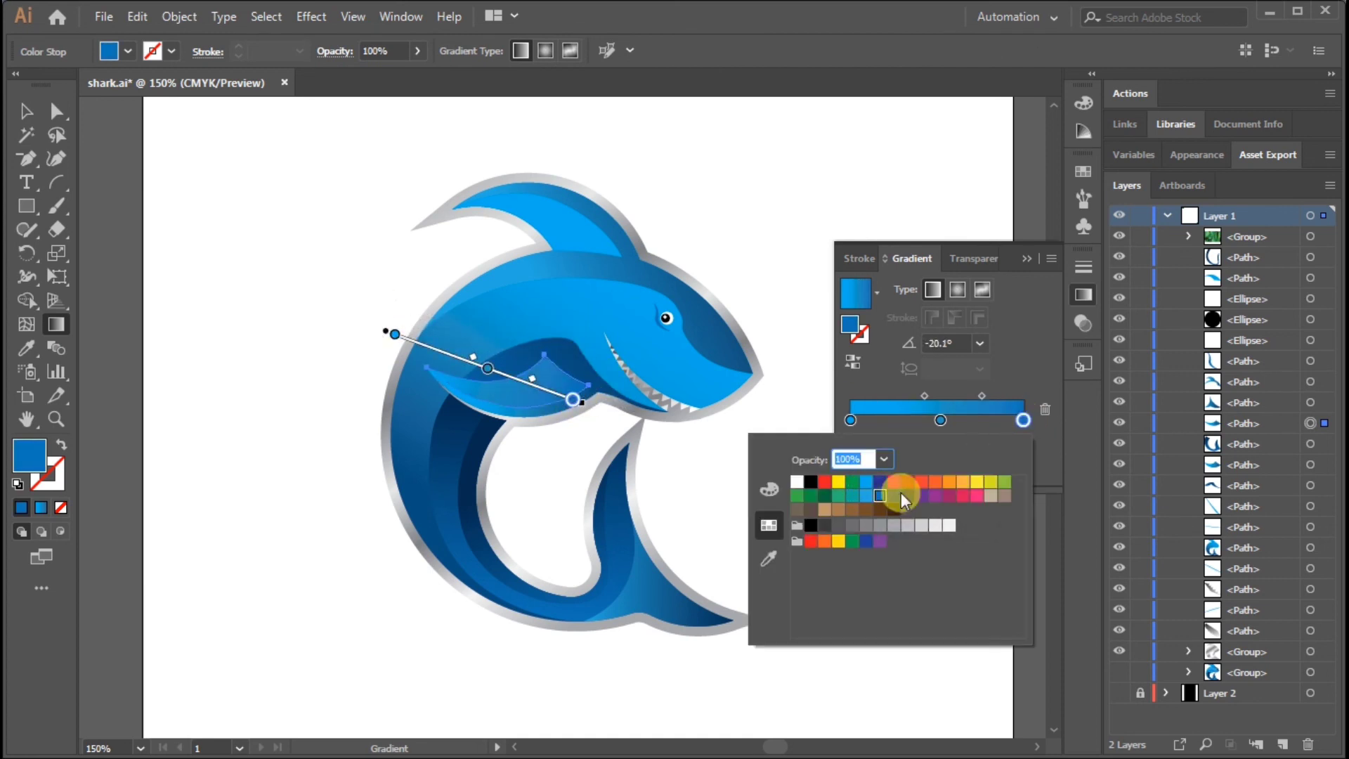
click(24, 115)
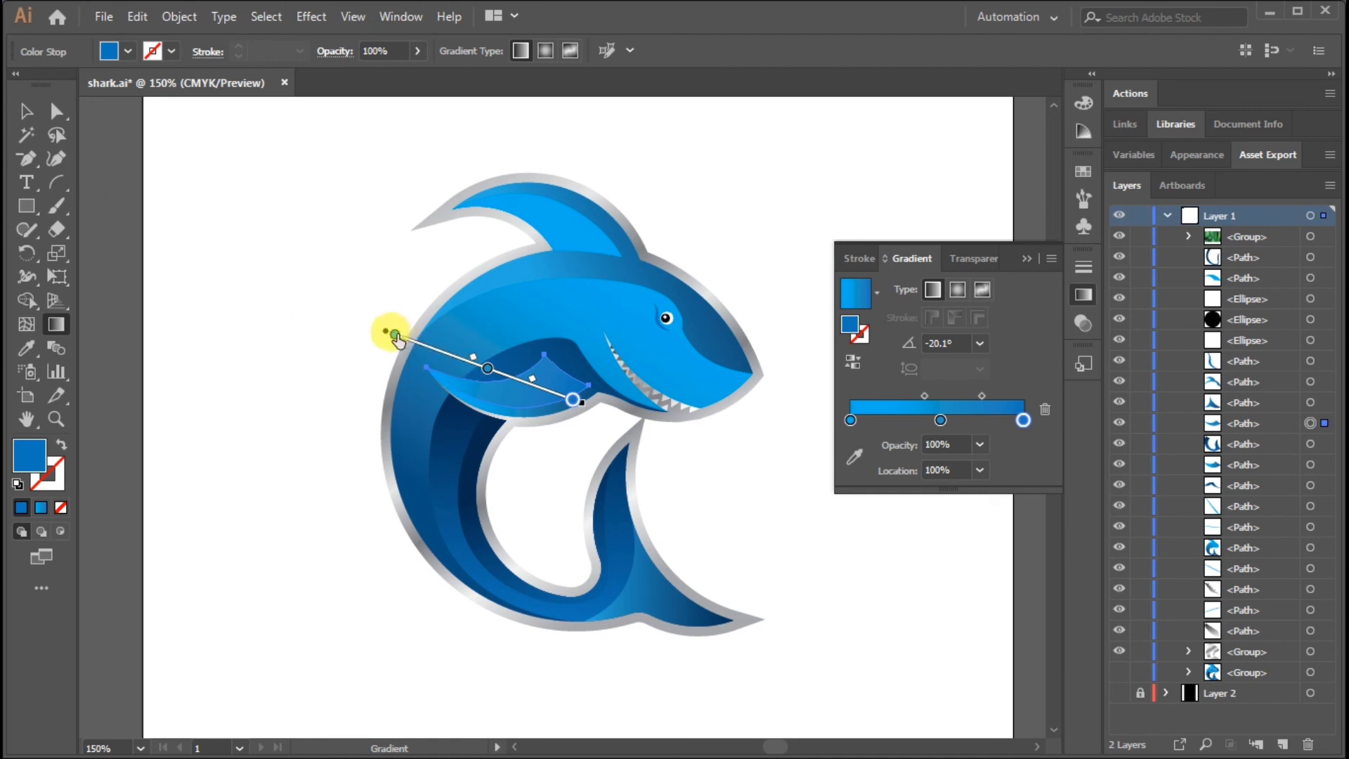
drag(395, 335, 515, 378)
Set the end stop of the pectoral fin's gradient to dark blue with C 85, M 50, Y 0, K 50
double_click(572, 400)
click(418, 473)
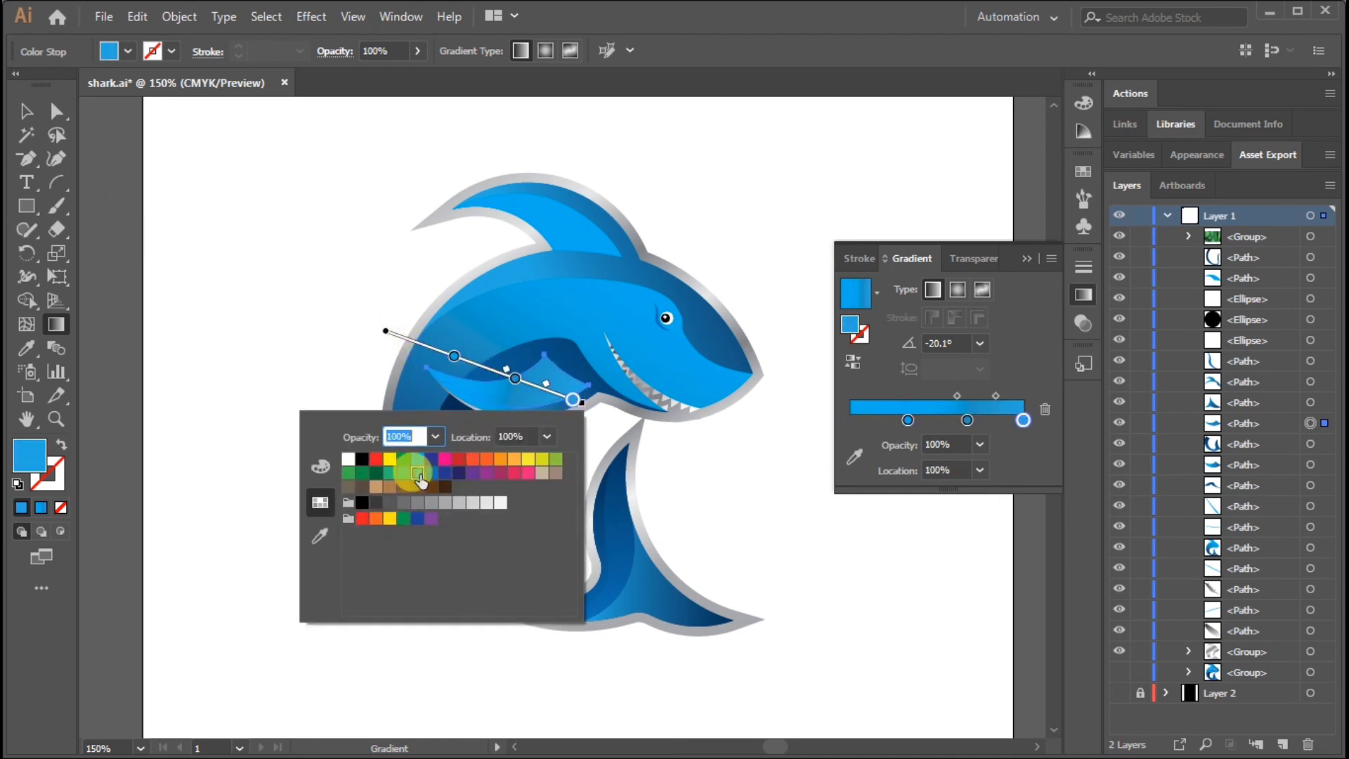
click(430, 472)
click(321, 467)
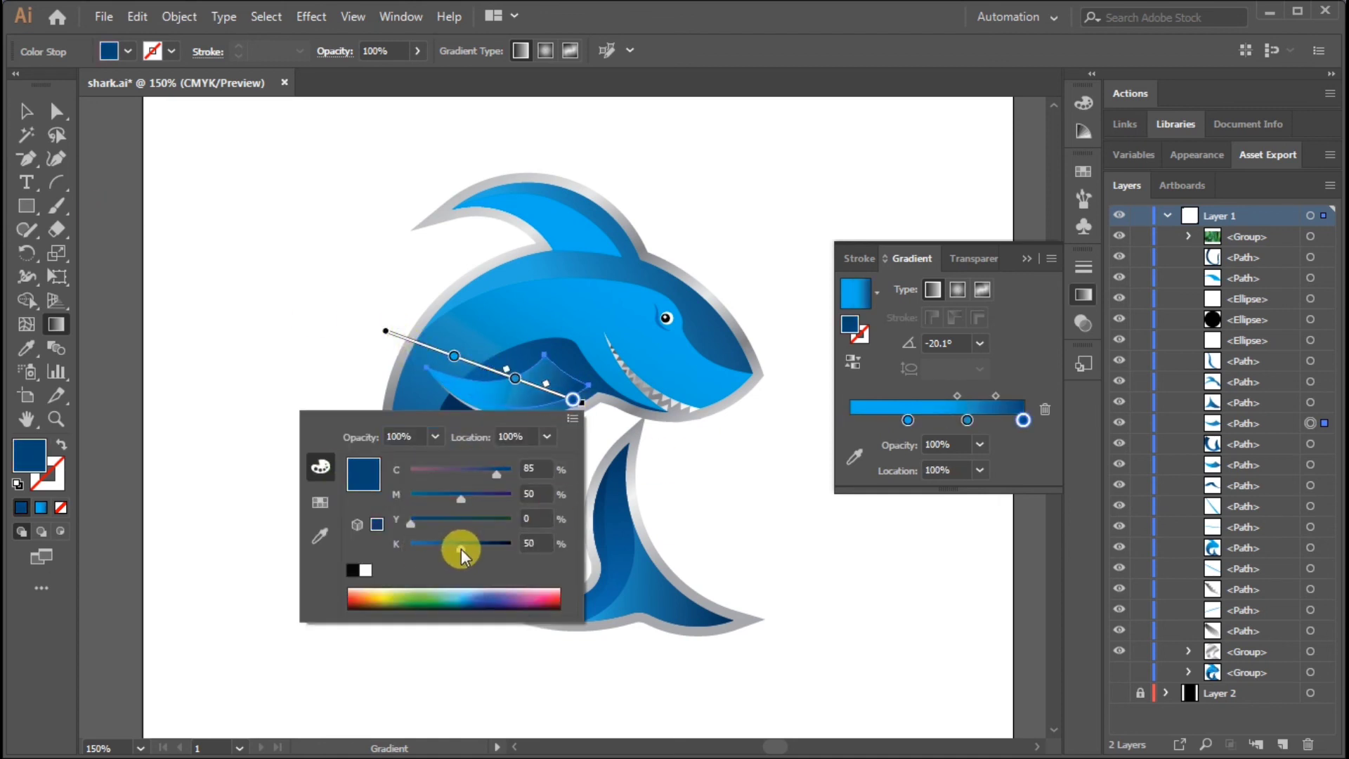
click(21, 110)
click(21, 112)
click(773, 227)
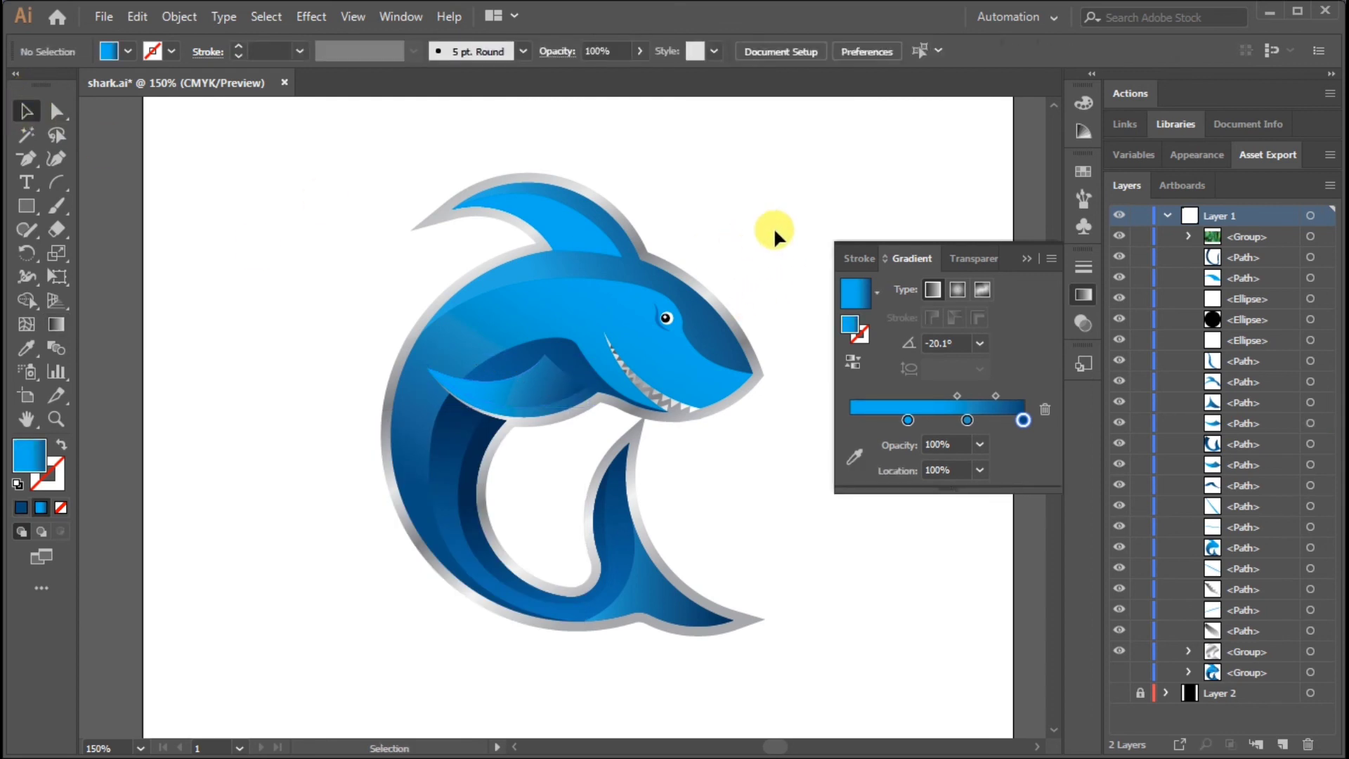
Fill the lower, inner shape of the dorsal fin with the same three-stop blue gradient at 0°
click(562, 225)
click(921, 409)
click(797, 191)
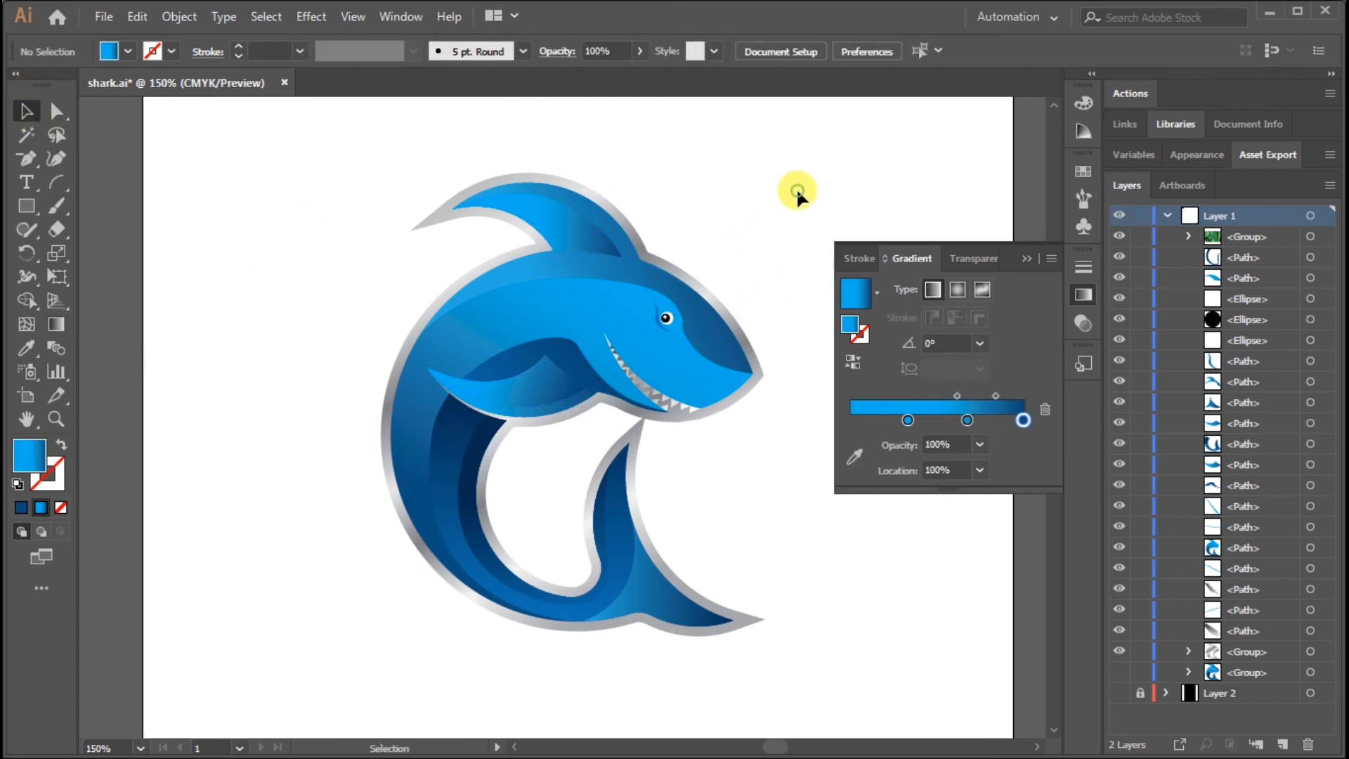
Group all parts of the shark together with its grey outline and save the file
click(1025, 265)
drag(316, 160, 878, 640)
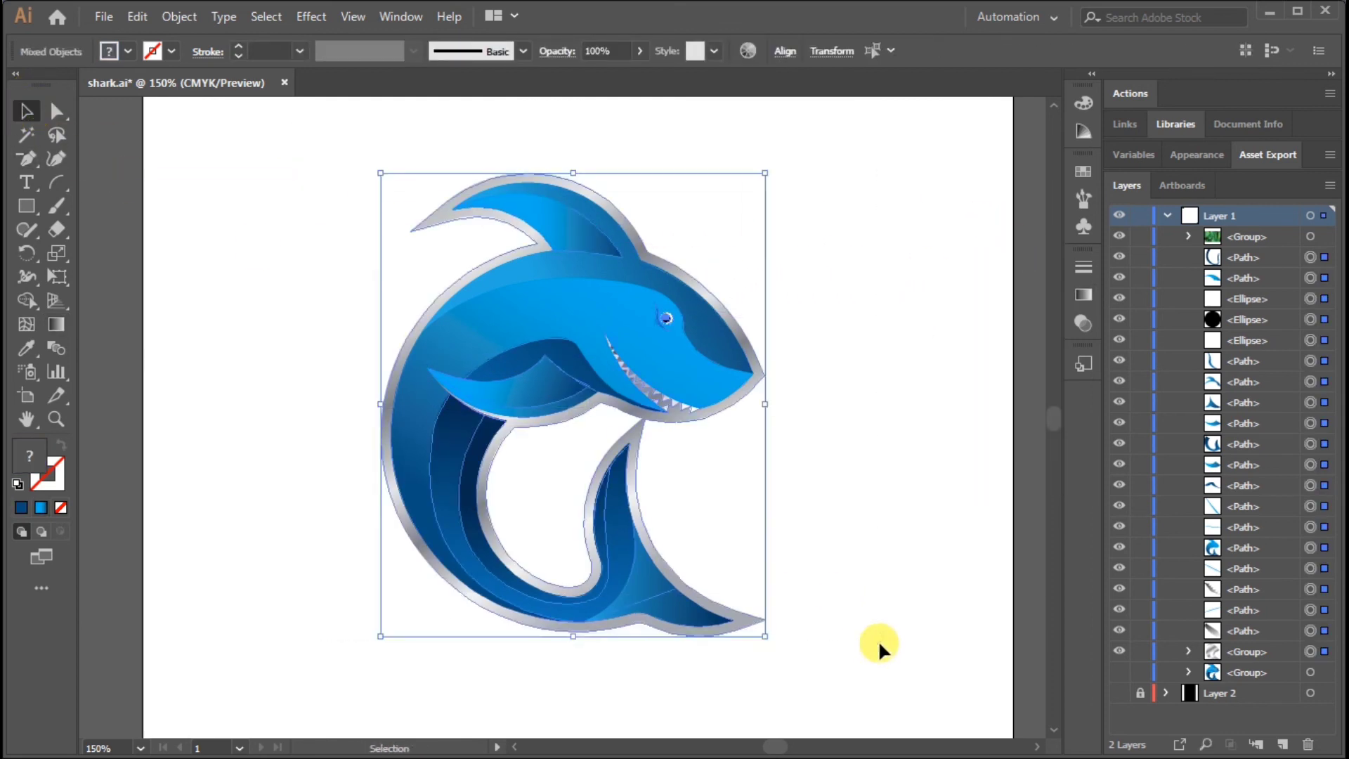
key(ctrl+g)
click(886, 508)
key(ctrl+0)
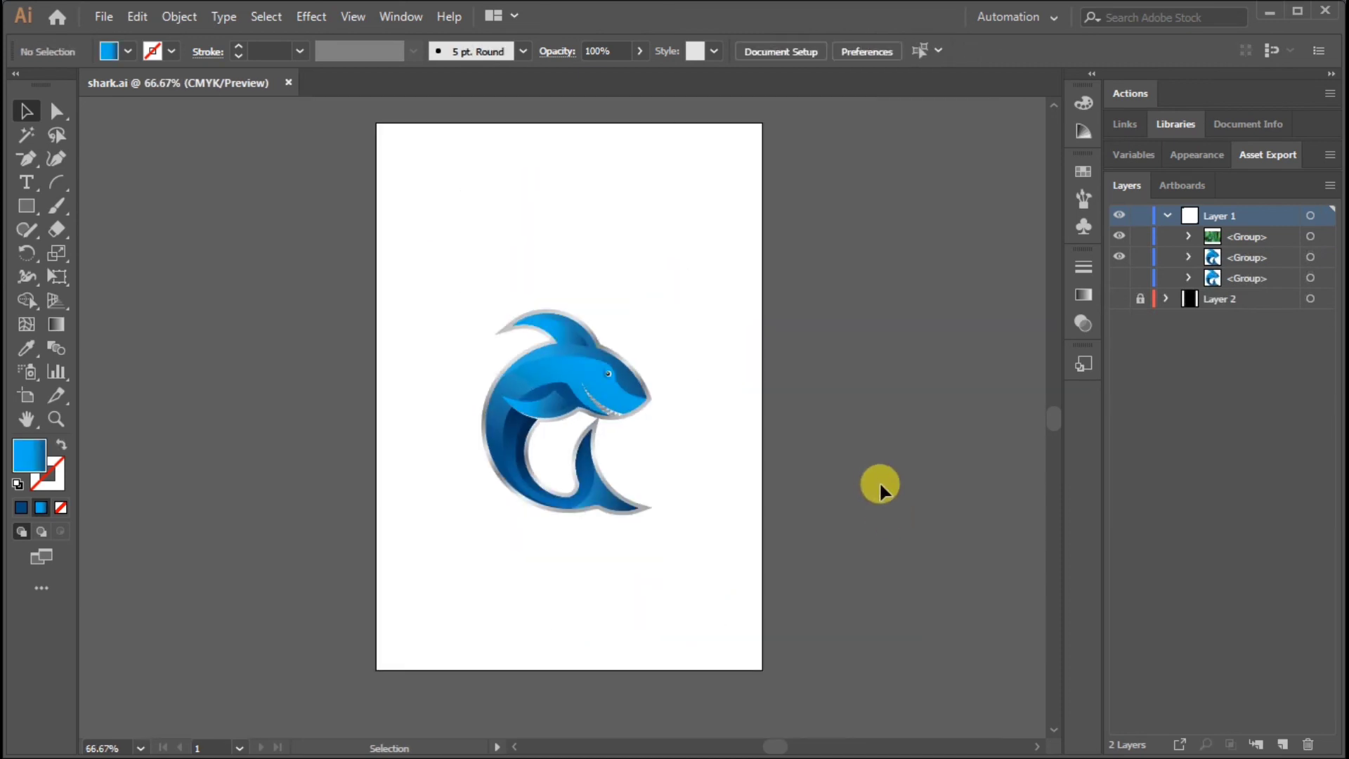